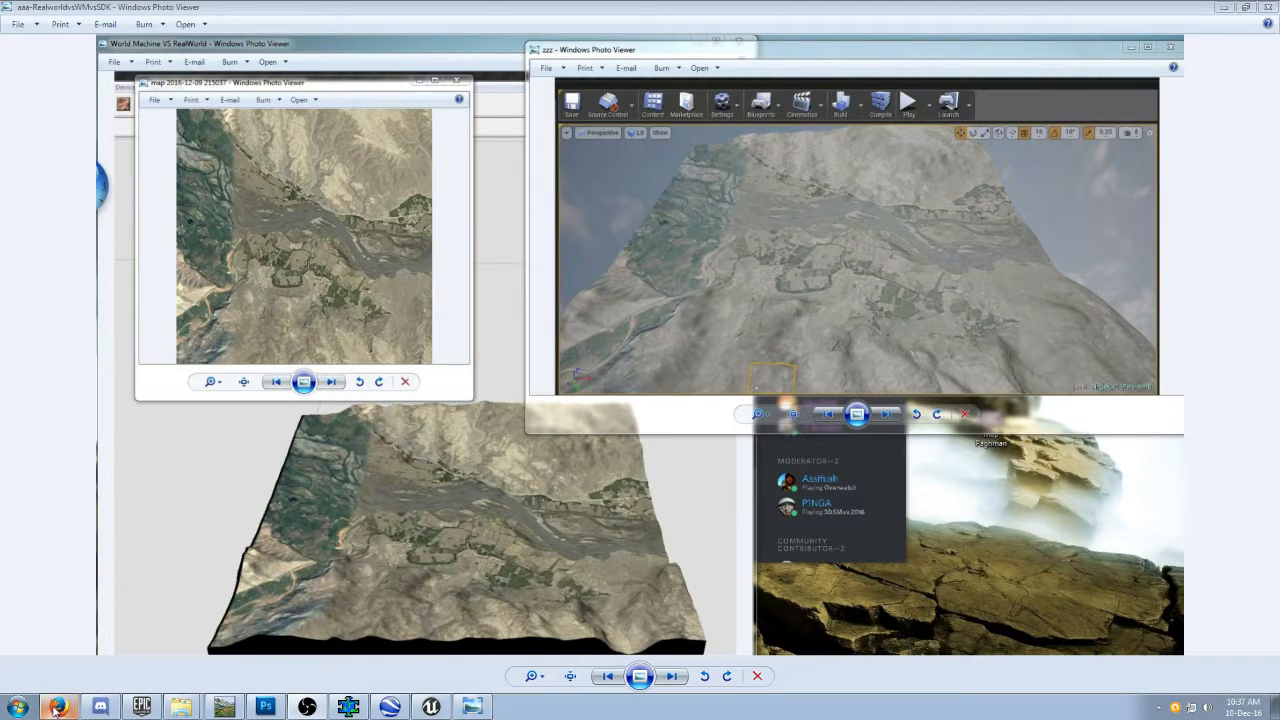
# Switch to Google Earth Pro and examine the valley and ridges around the Mirka placemark.
pyautogui.click(389, 708)
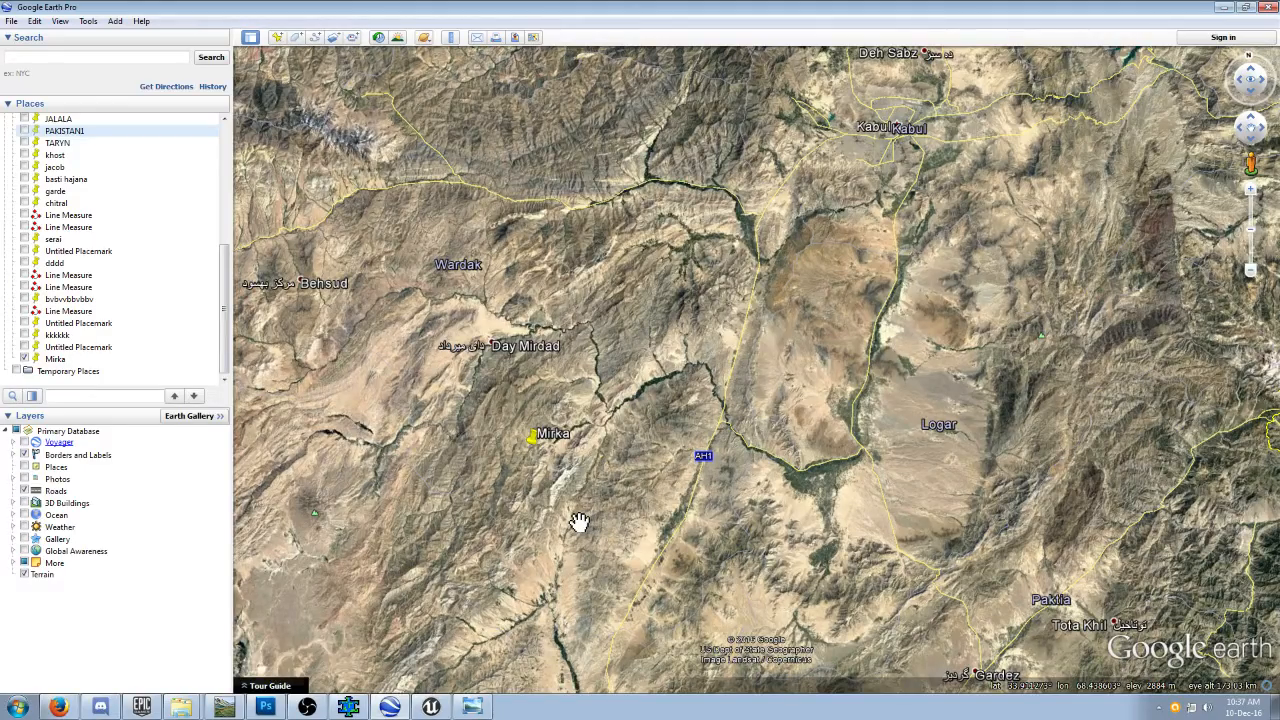
pyautogui.scroll(5, 579, 521)
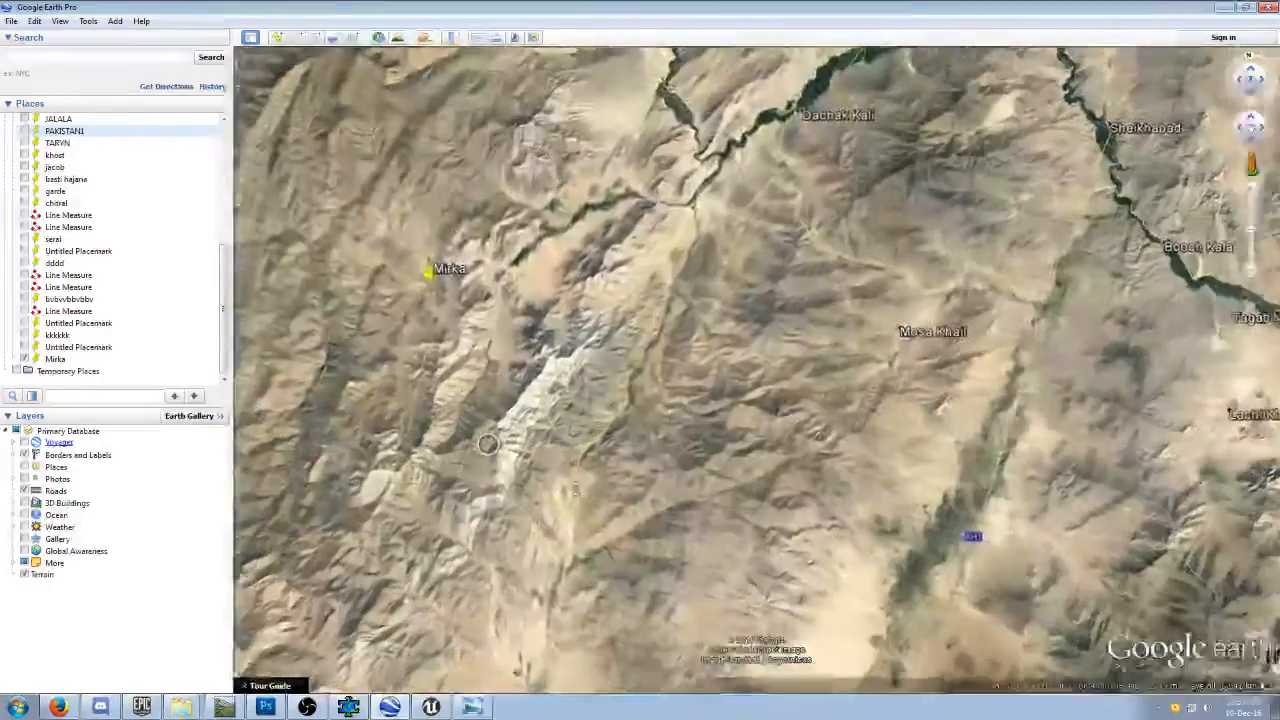
pyautogui.moveTo(501, 408); pyautogui.dragTo(656, 563)
pyautogui.scroll(3, 645, 549)
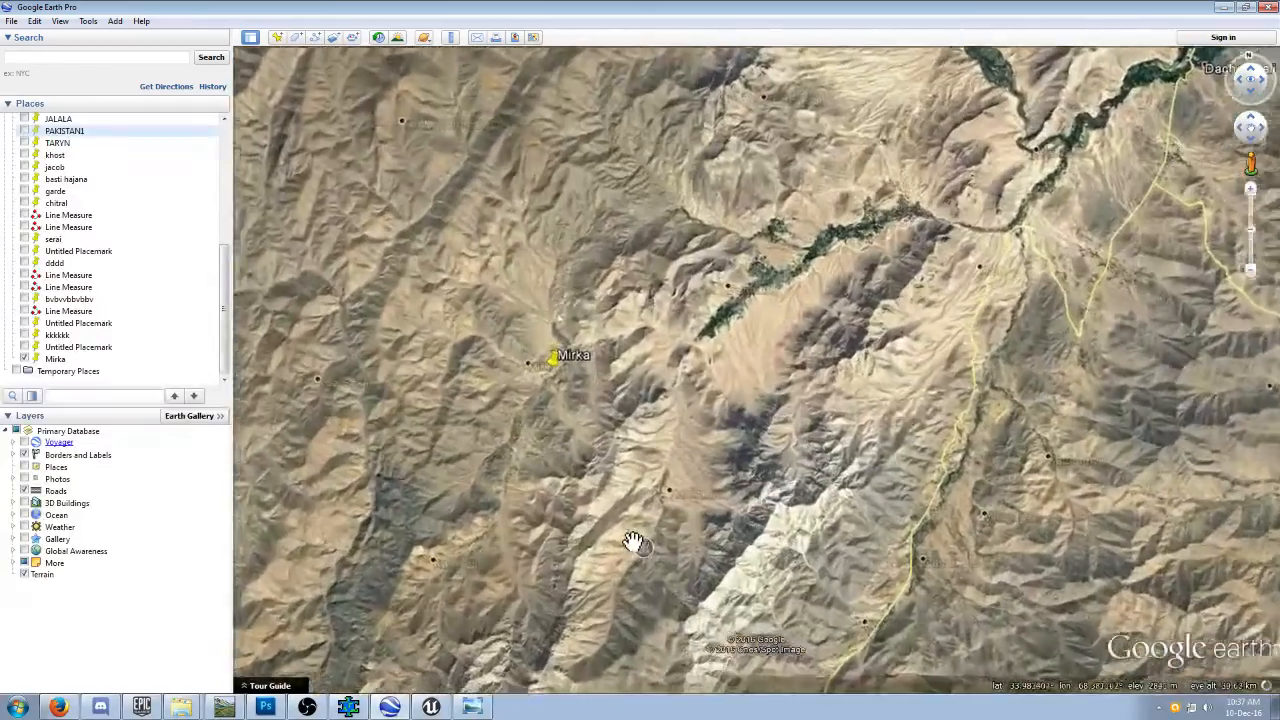
pyautogui.scroll(3, 626, 534)
pyautogui.moveTo(532, 400); pyautogui.dragTo(612, 705)
pyautogui.scroll(2, 688, 560)
pyautogui.scroll(3, 688, 560)
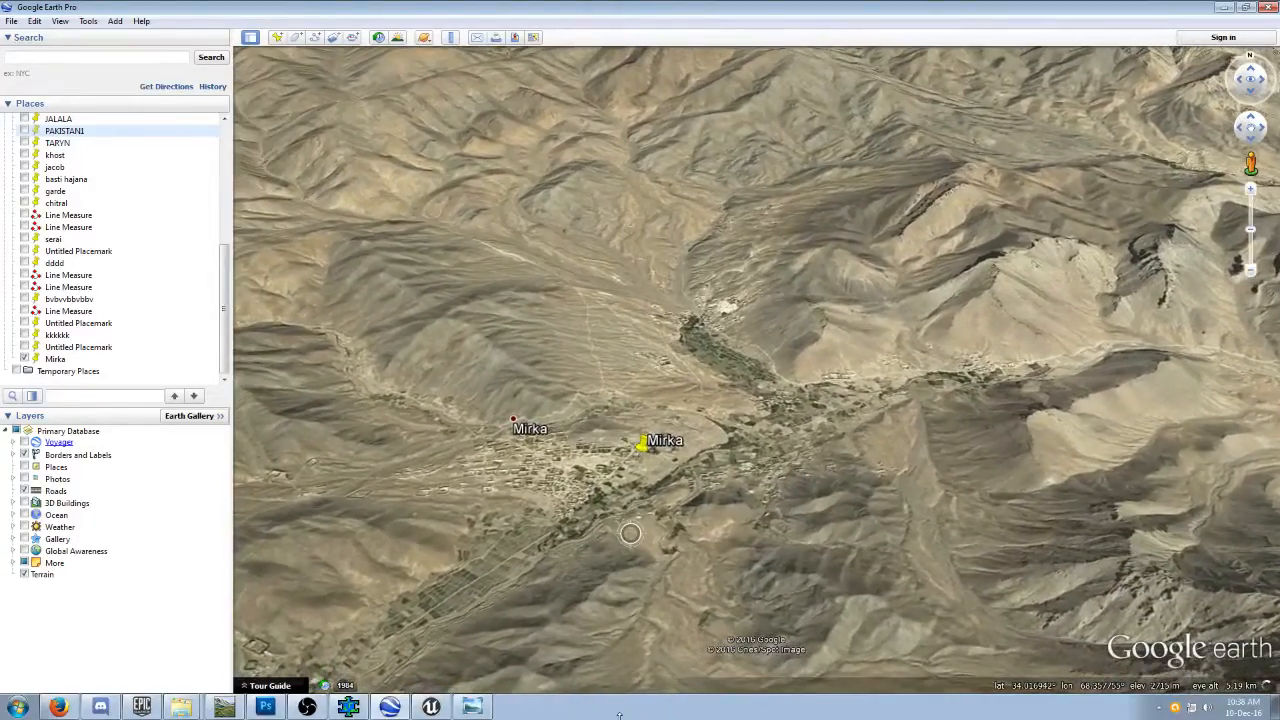
pyautogui.scroll(3, 697, 544)
pyautogui.scroll(3, 700, 532)
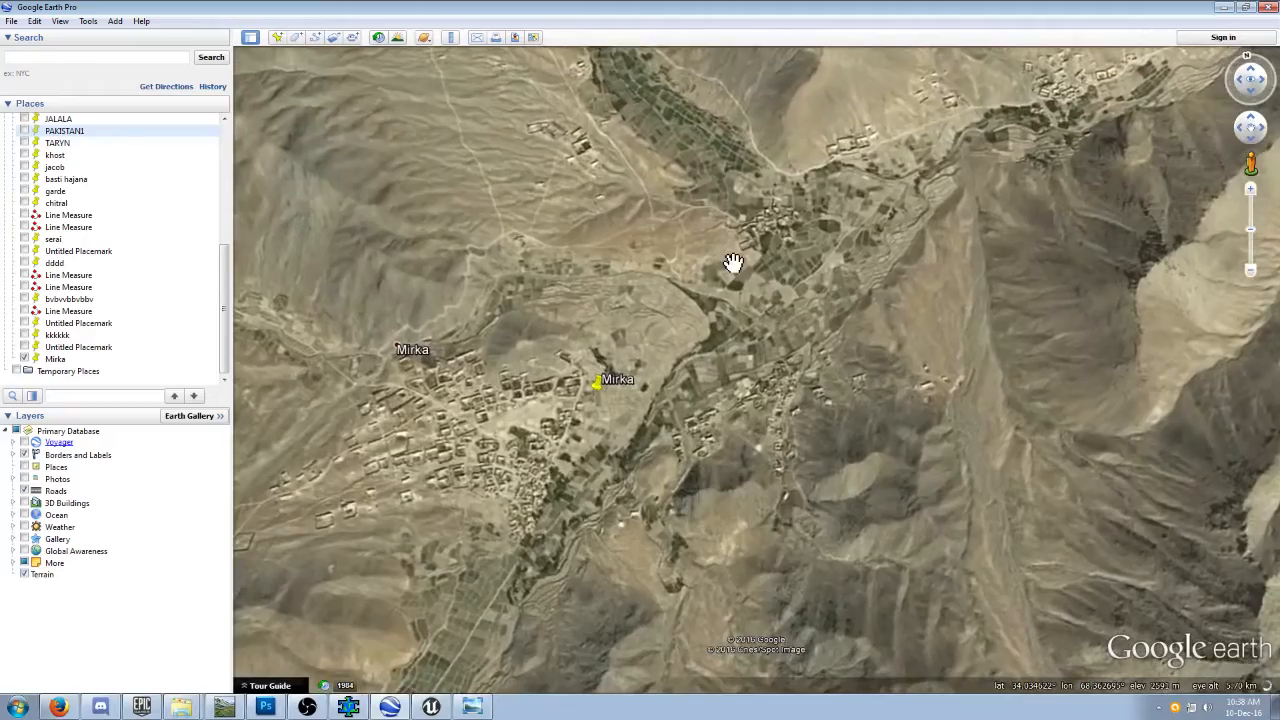
pyautogui.scroll(-1, 700, 310)
pyautogui.scroll(-2, 702, 313)
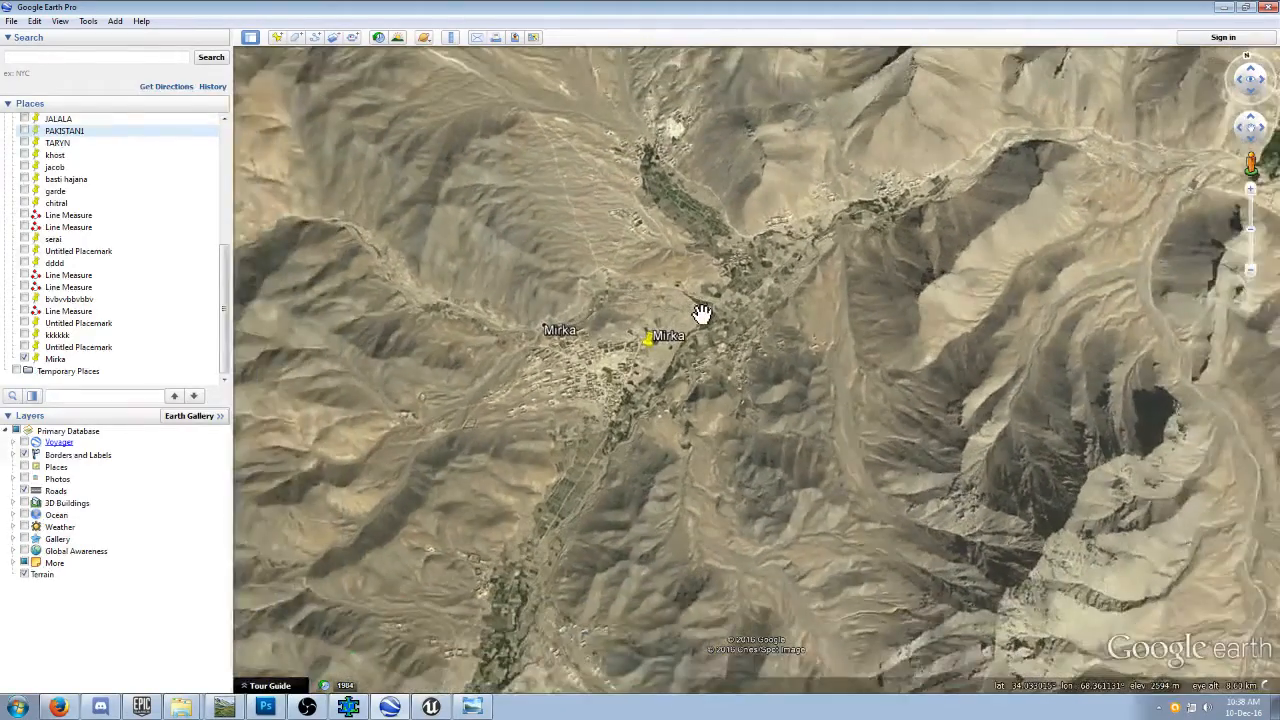
pyautogui.moveTo(720, 268); pyautogui.dragTo(725, 345)
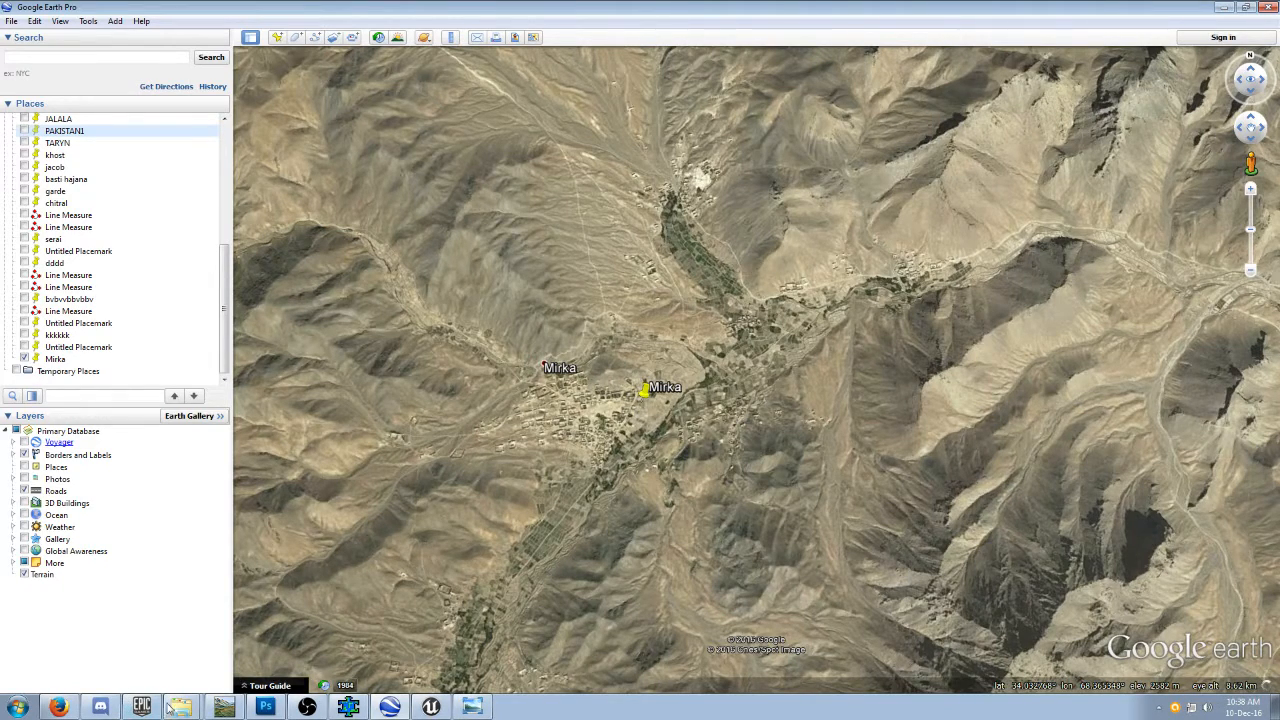
# Switch to Firefox and examine where the capture square lies relative to Kabul and Ghazni on the terrain.party map.
pyautogui.click(58, 707)
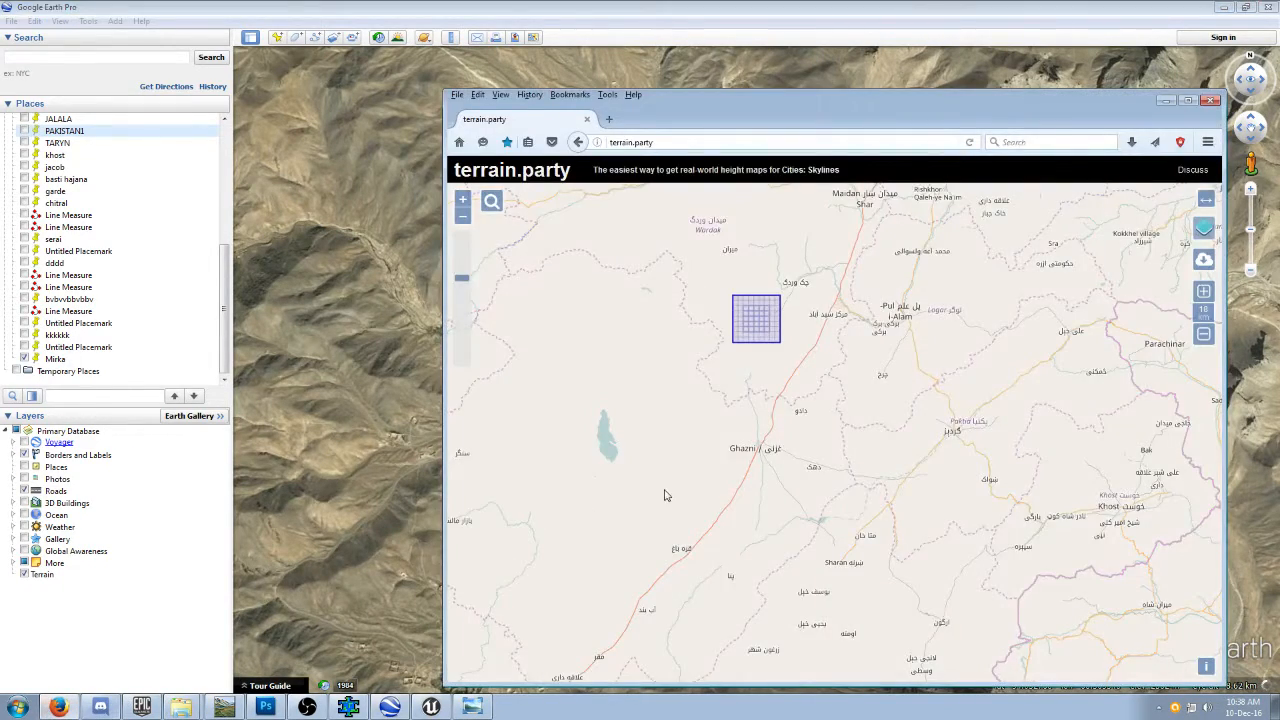
pyautogui.scroll(-5, 824, 483)
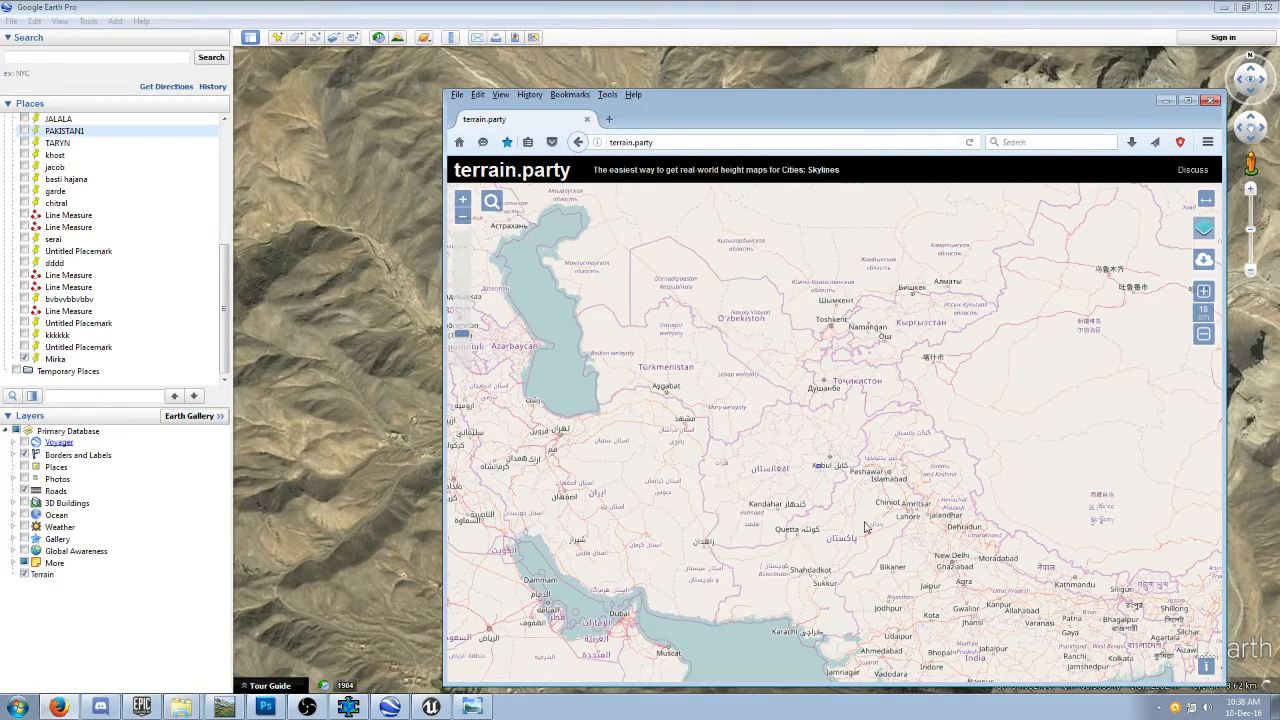
pyautogui.scroll(3, 838, 518)
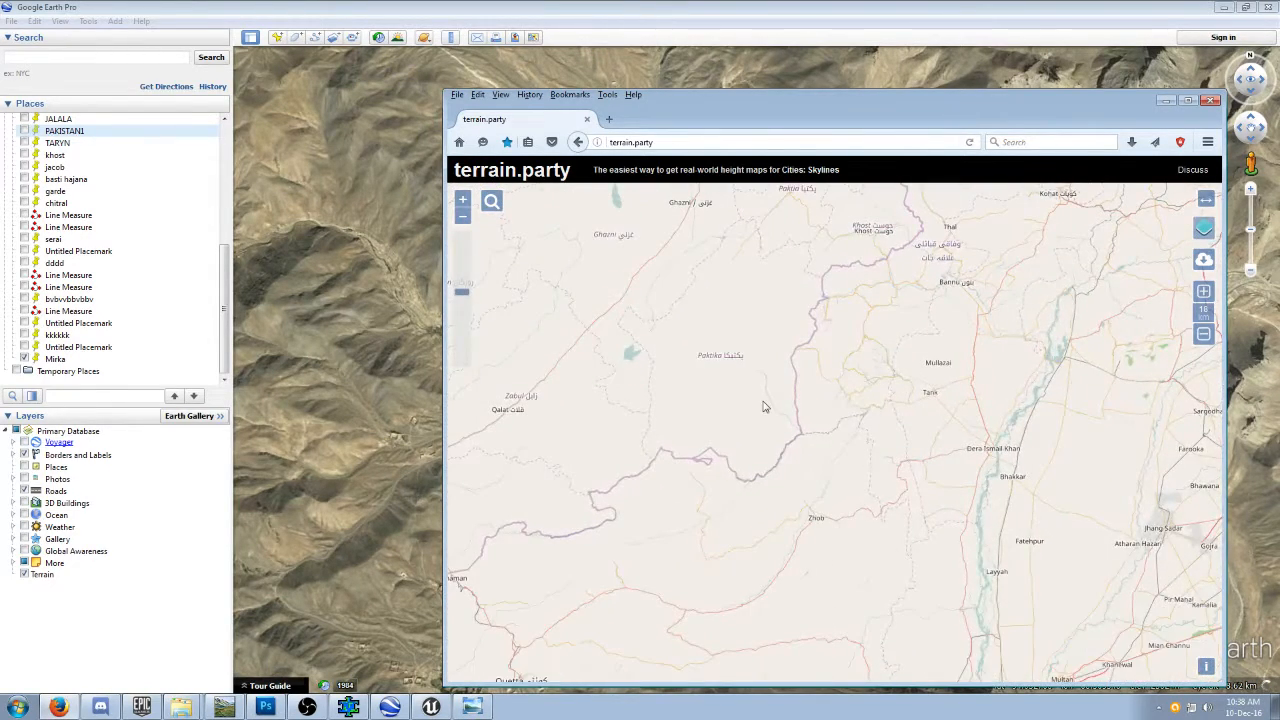
pyautogui.moveTo(773, 442); pyautogui.dragTo(797, 677)
pyautogui.rightClick(797, 677)
pyautogui.moveTo(745, 463); pyautogui.dragTo(780, 543)
pyautogui.rightClick(782, 541)
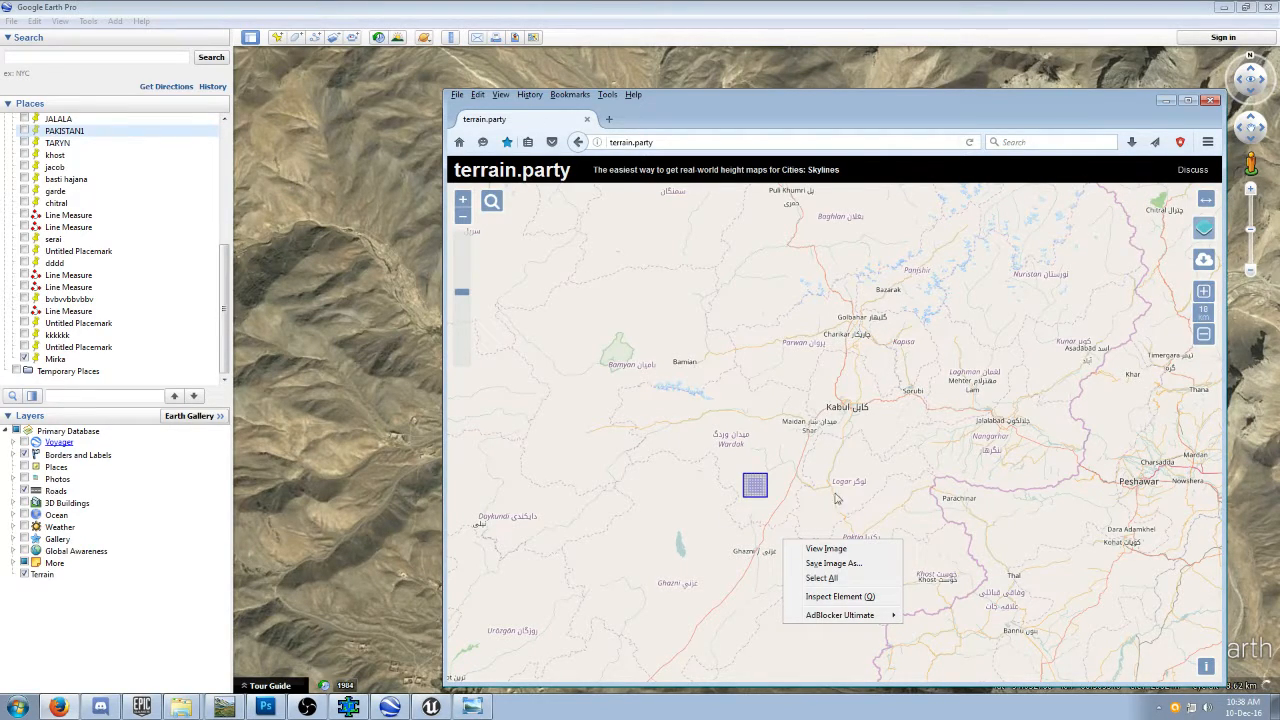
pyautogui.click(1204, 338)
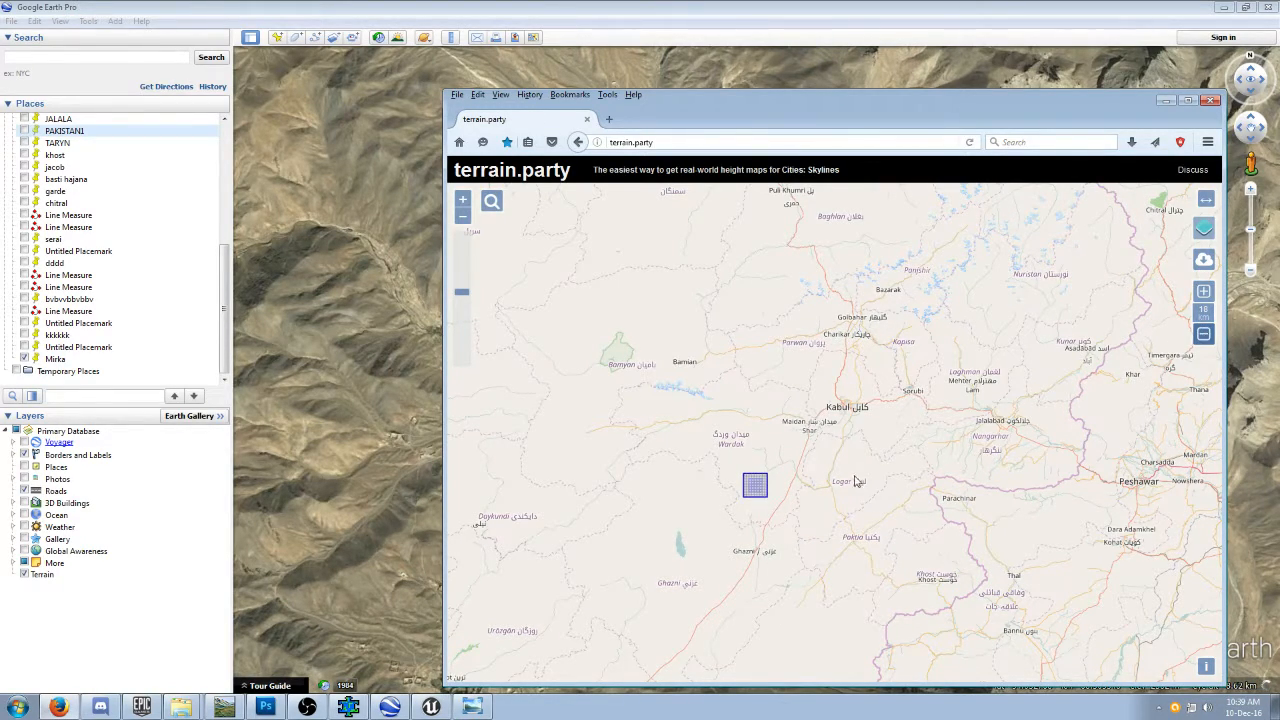
pyautogui.scroll(2, 825, 505)
pyautogui.moveTo(736, 477); pyautogui.dragTo(892, 543)
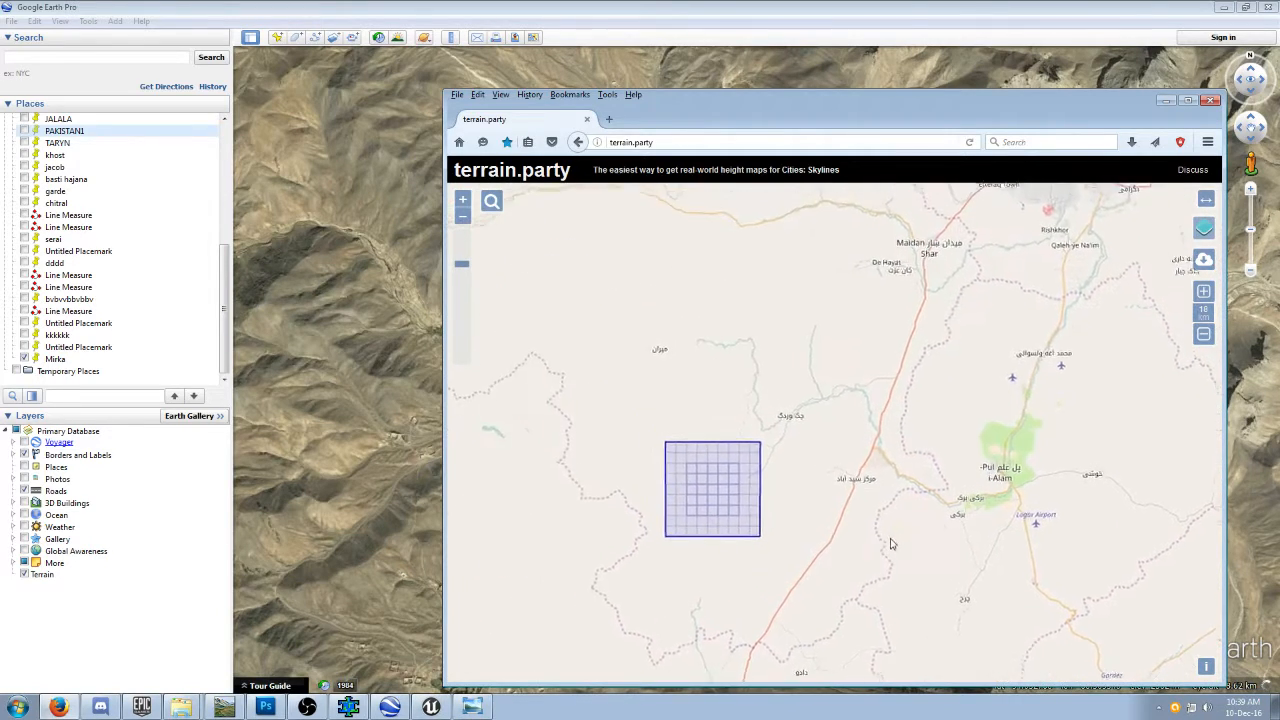
pyautogui.rightClick(891, 542)
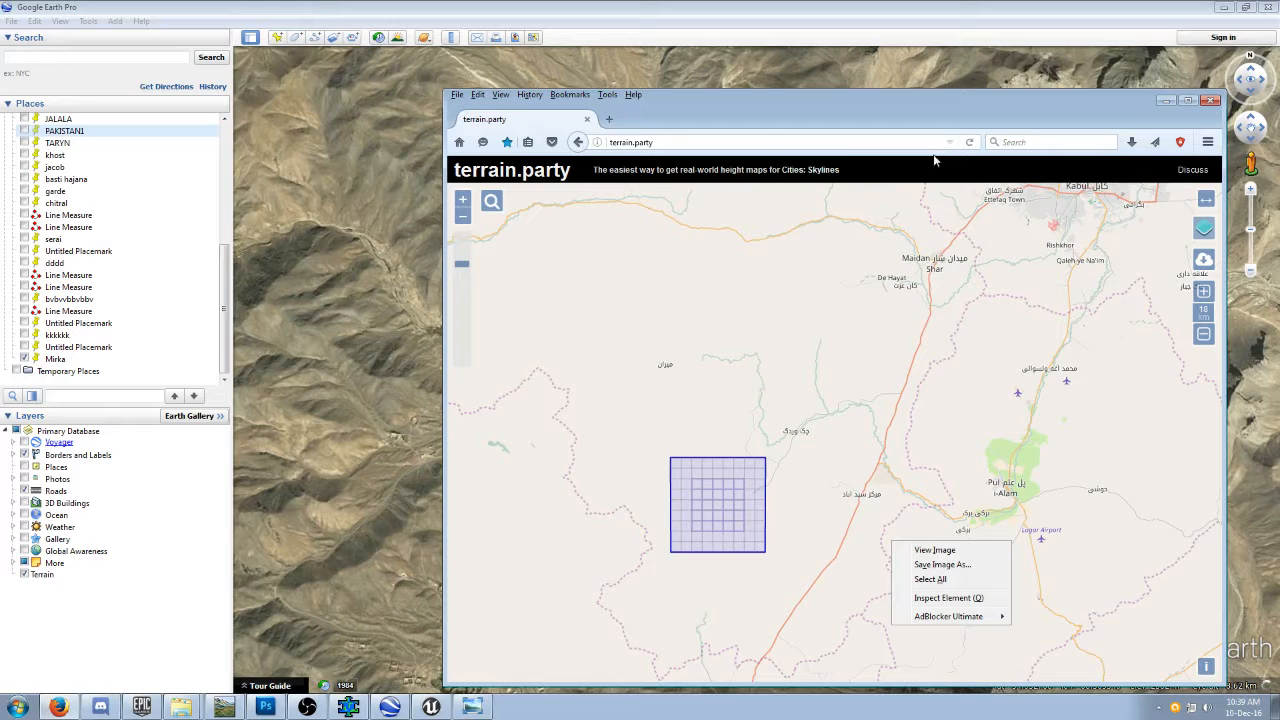
pyautogui.click(866, 343)
pyautogui.scroll(-1, 860, 350)
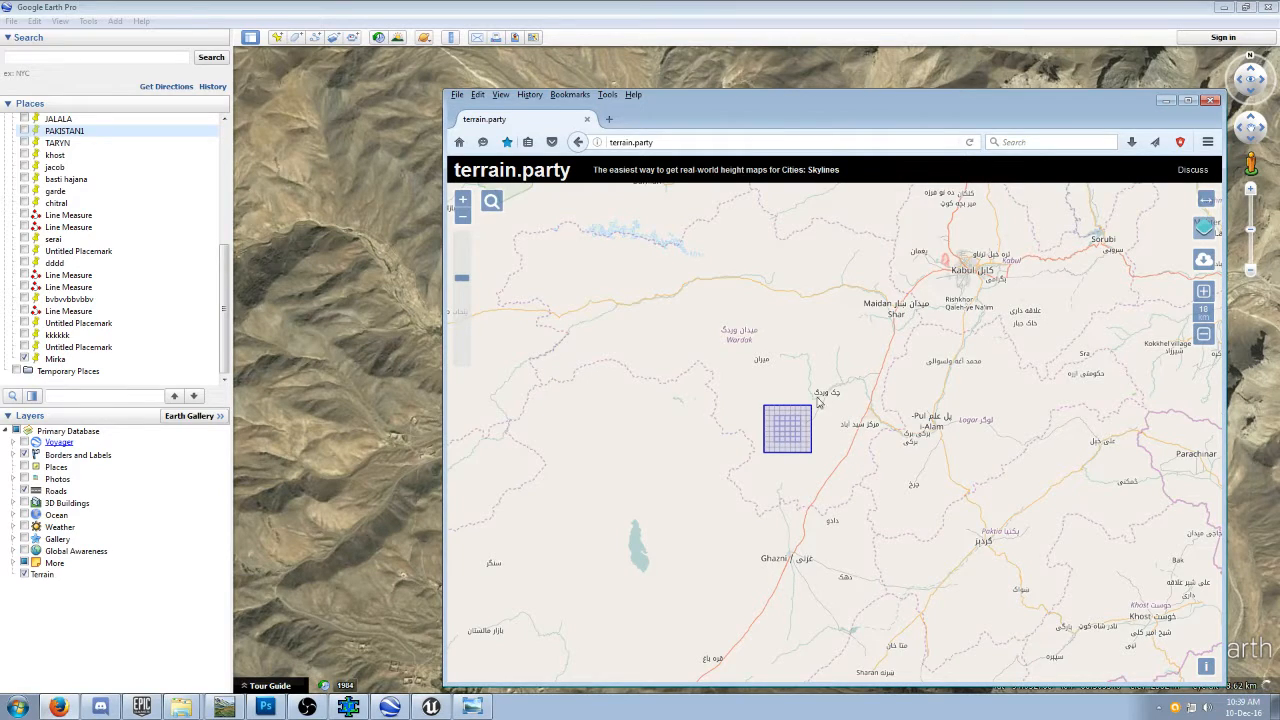
# Move the browser aside and examine the landmarks around Mirka, between Ghazni and Kabul, in Google Earth Pro.
pyautogui.moveTo(915, 113); pyautogui.dragTo(5, 180)
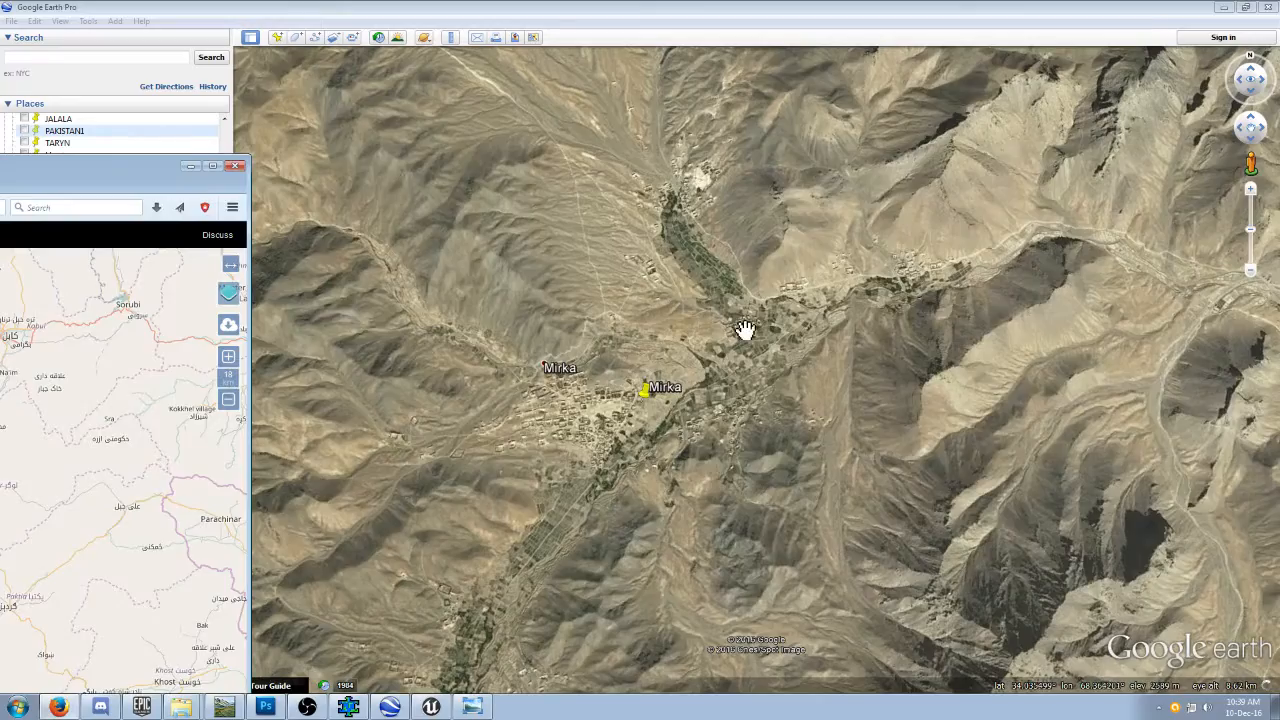
pyautogui.click(743, 329)
pyautogui.scroll(-5, 743, 329)
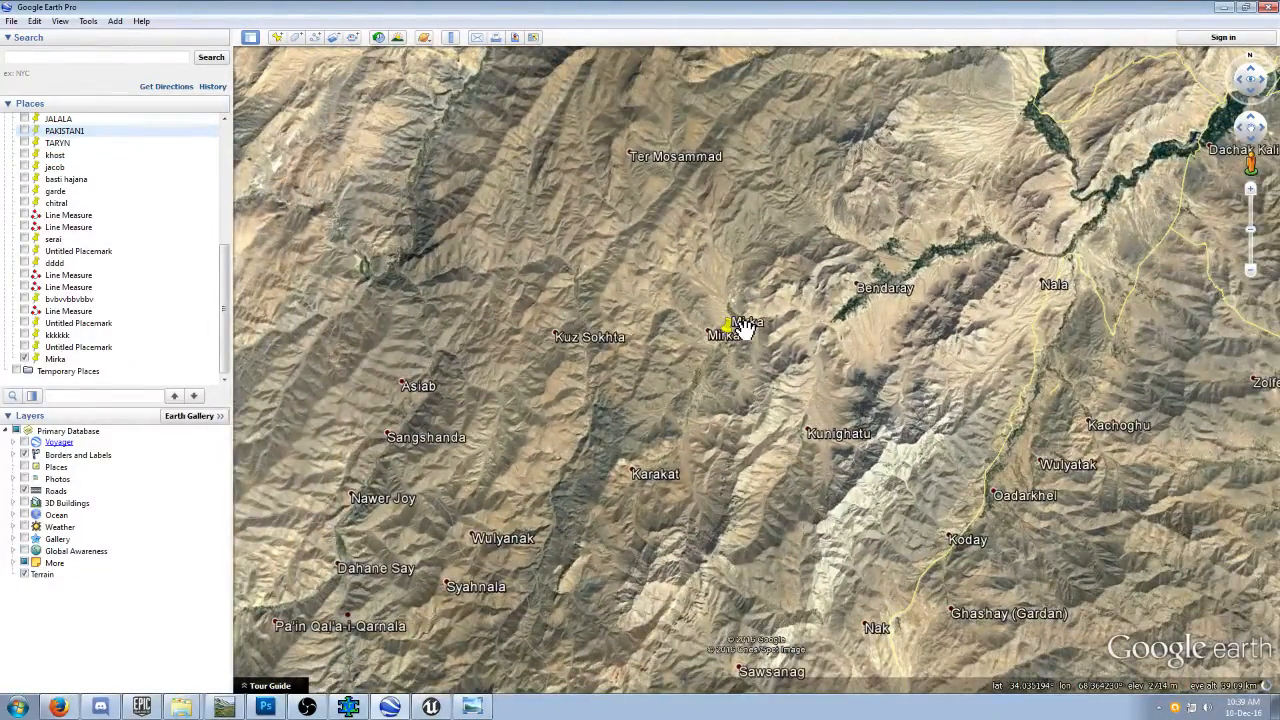
pyautogui.scroll(2, 744, 329)
pyautogui.scroll(2, 743, 329)
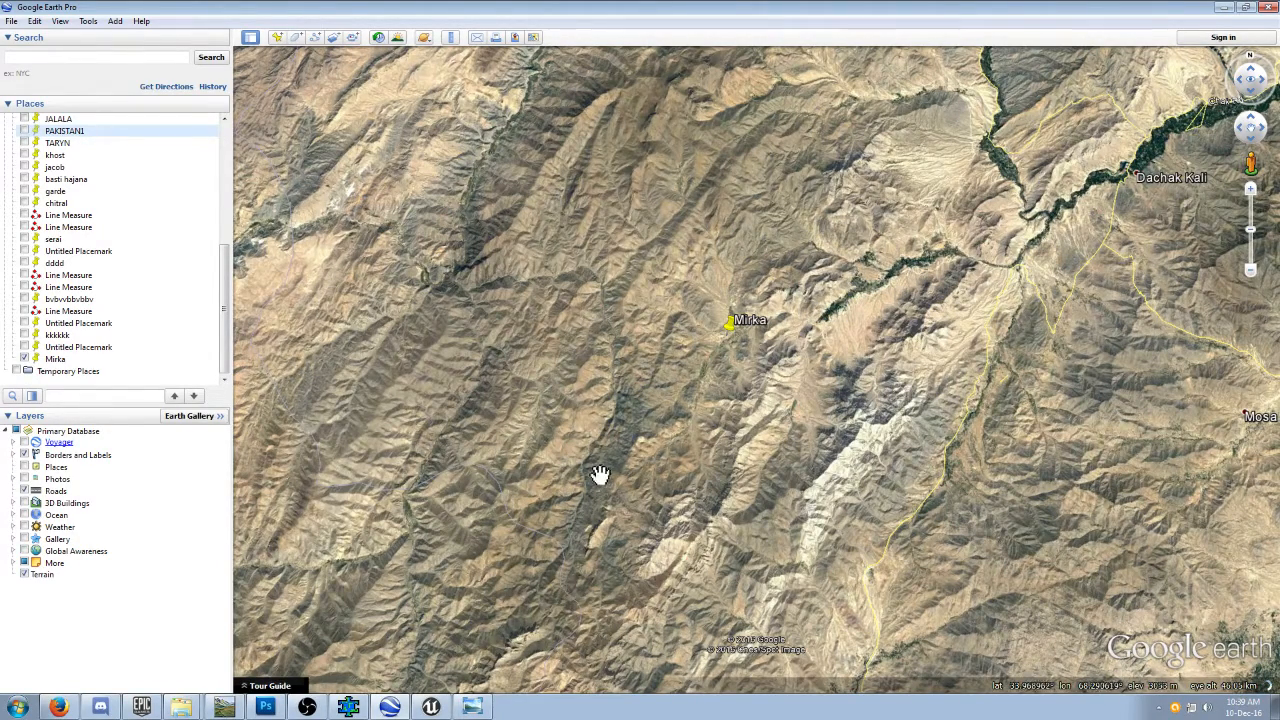
pyautogui.moveTo(790, 369); pyautogui.dragTo(786, 547)
pyautogui.scroll(-2, 737, 309)
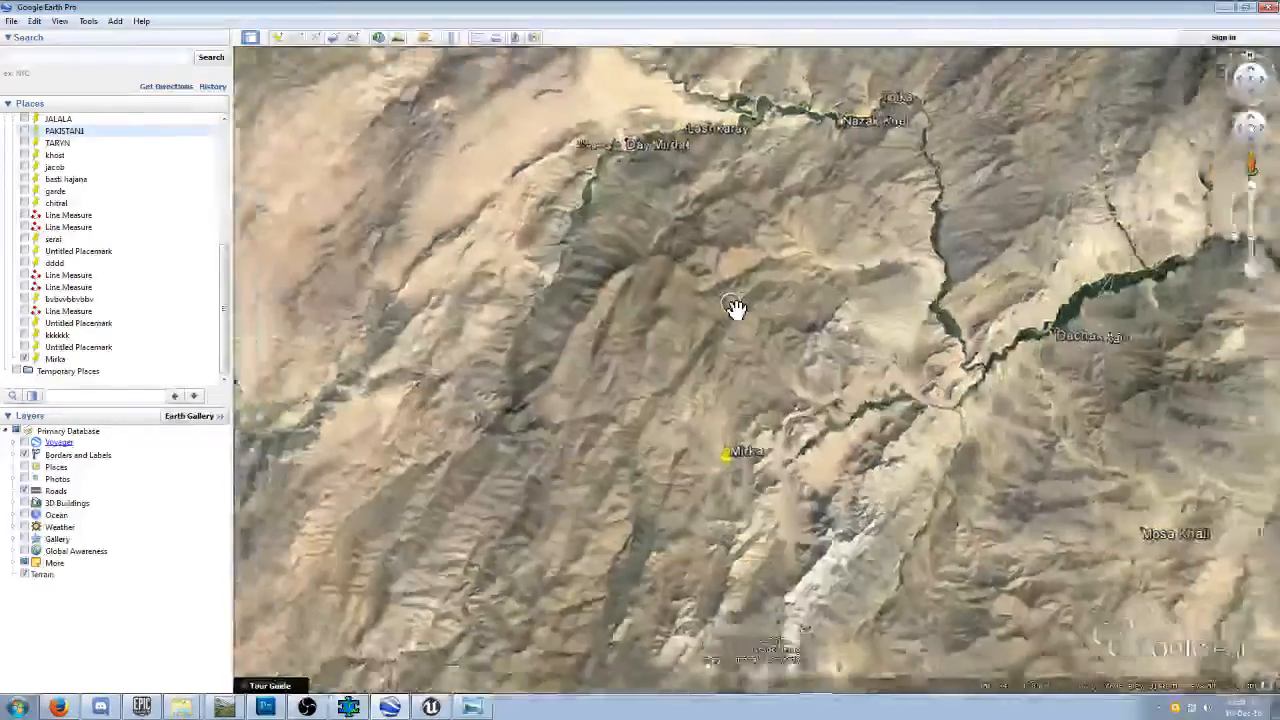
pyautogui.scroll(-1, 737, 309)
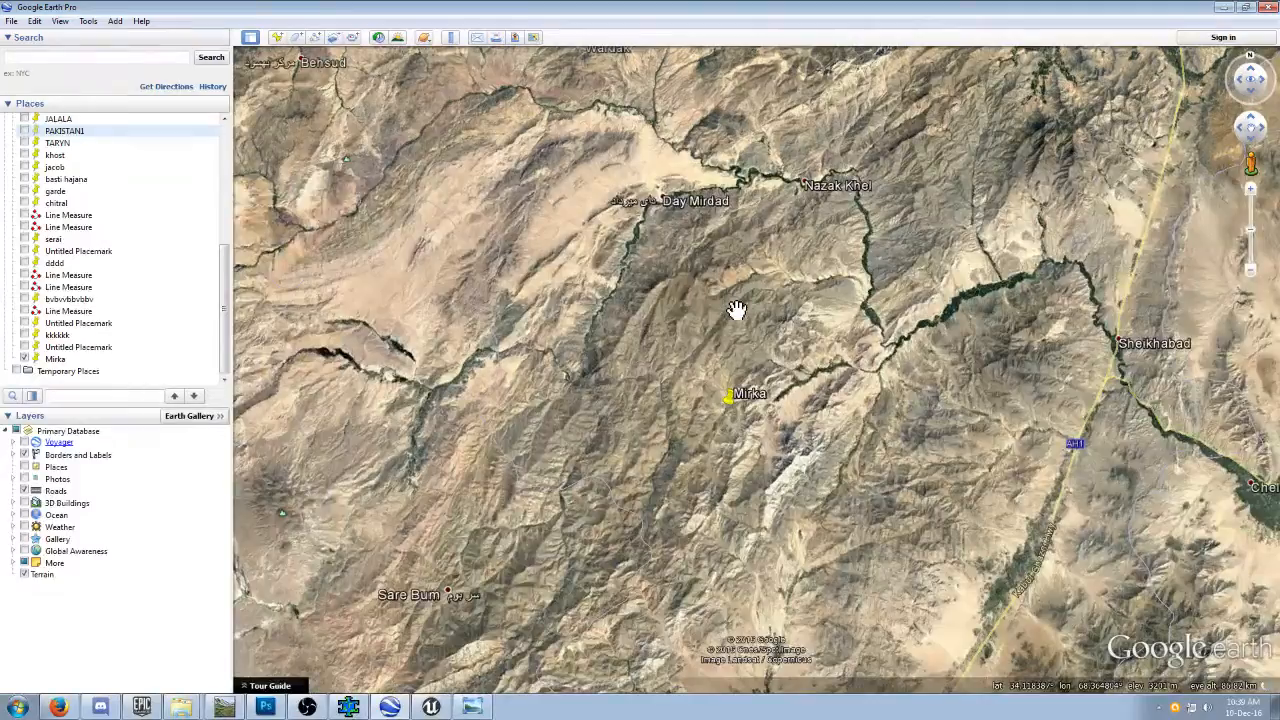
pyautogui.scroll(-1, 737, 309)
pyautogui.moveTo(712, 521); pyautogui.dragTo(748, 332)
pyautogui.scroll(-2, 748, 332)
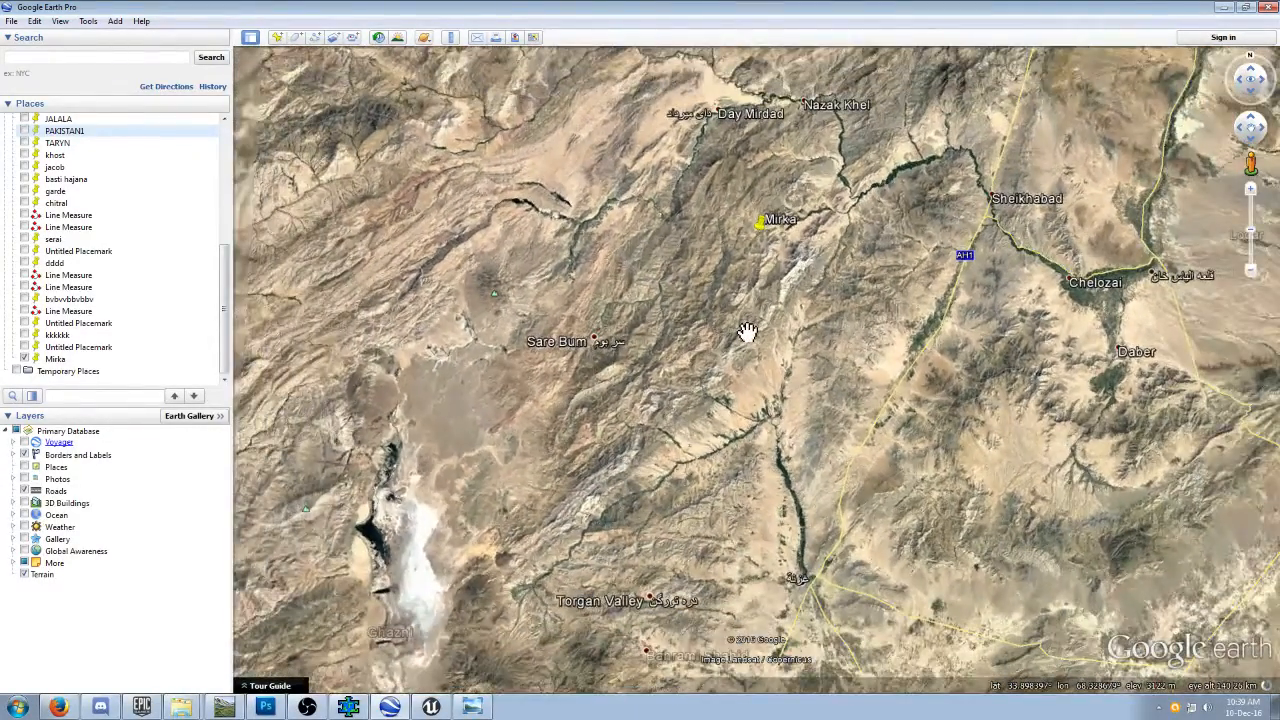
pyautogui.scroll(-1, 748, 332)
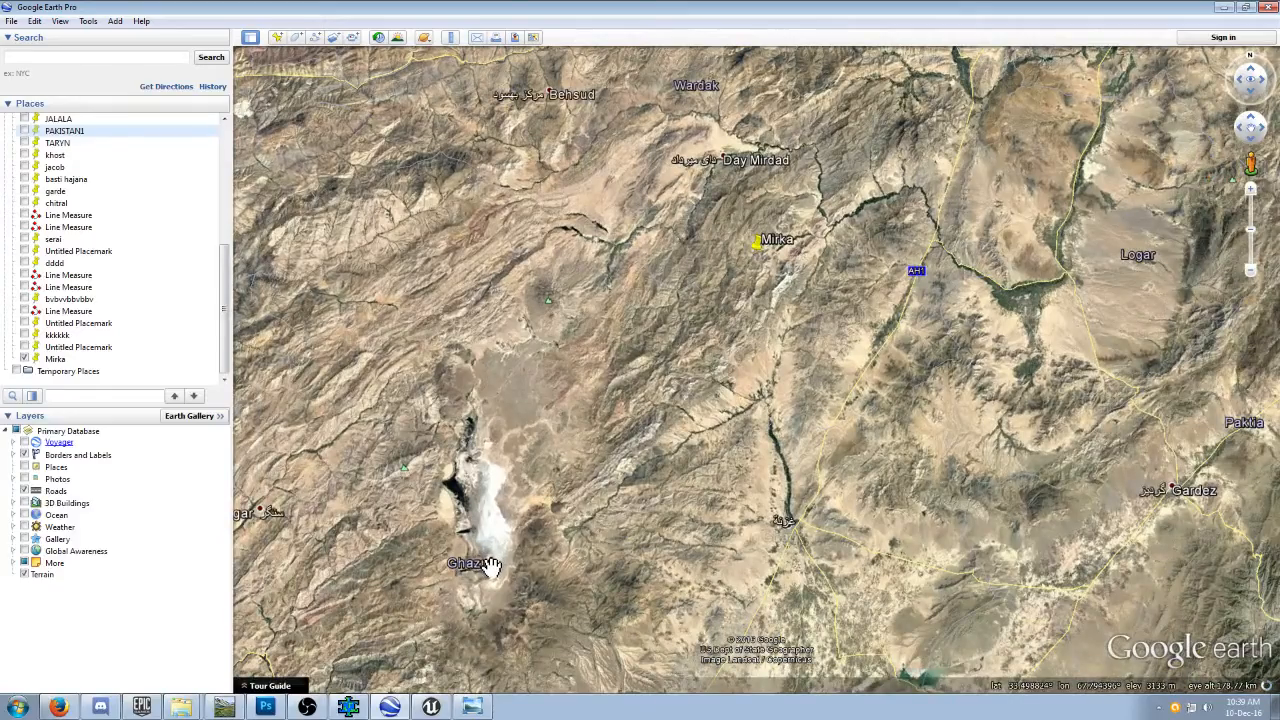
pyautogui.moveTo(726, 356); pyautogui.dragTo(646, 527)
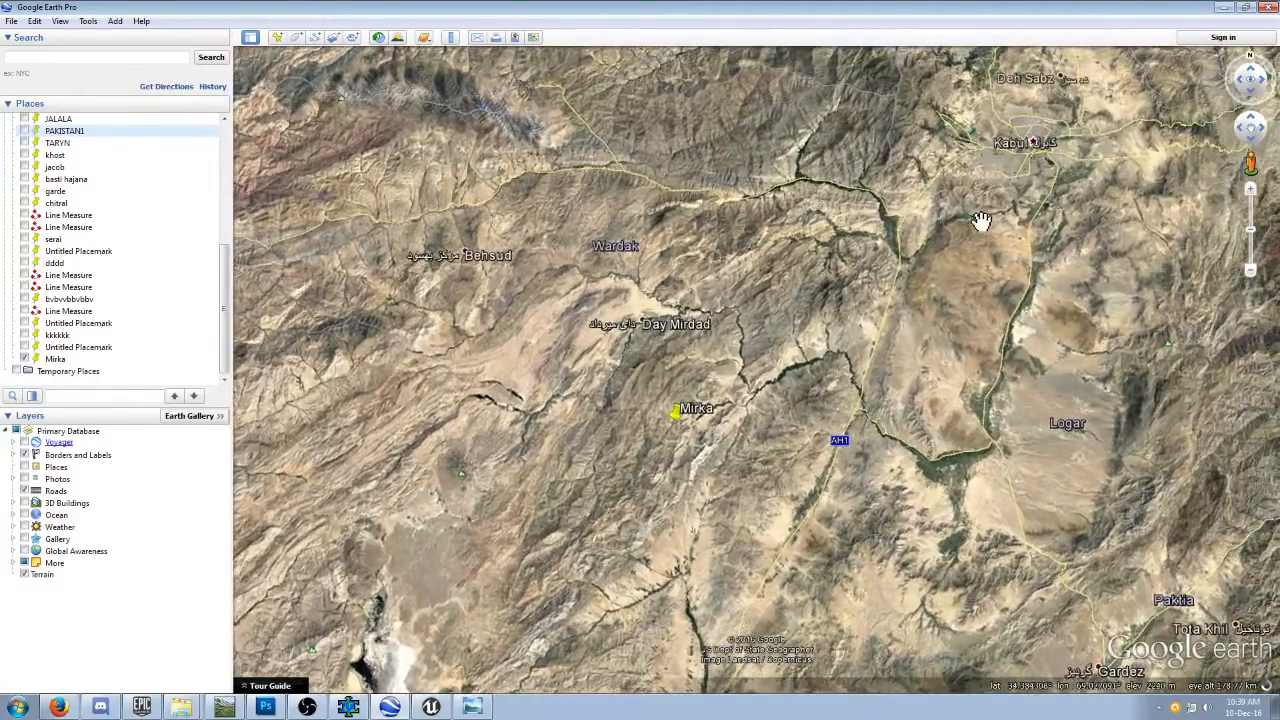
# Compare the terrain.party capture square with the satellite view and look closely at the Mirka valley again.
pyautogui.click(59, 707)
pyautogui.moveTo(216, 166); pyautogui.dragTo(740, 131)
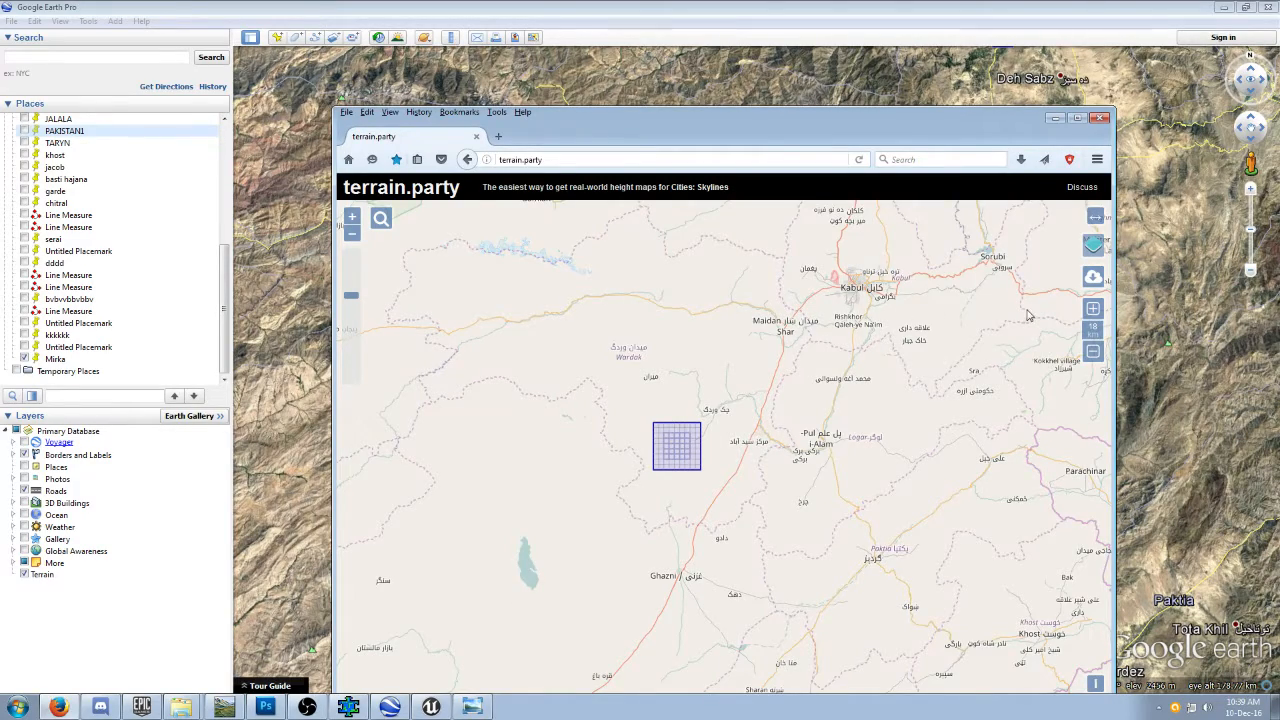
pyautogui.click(800, 30)
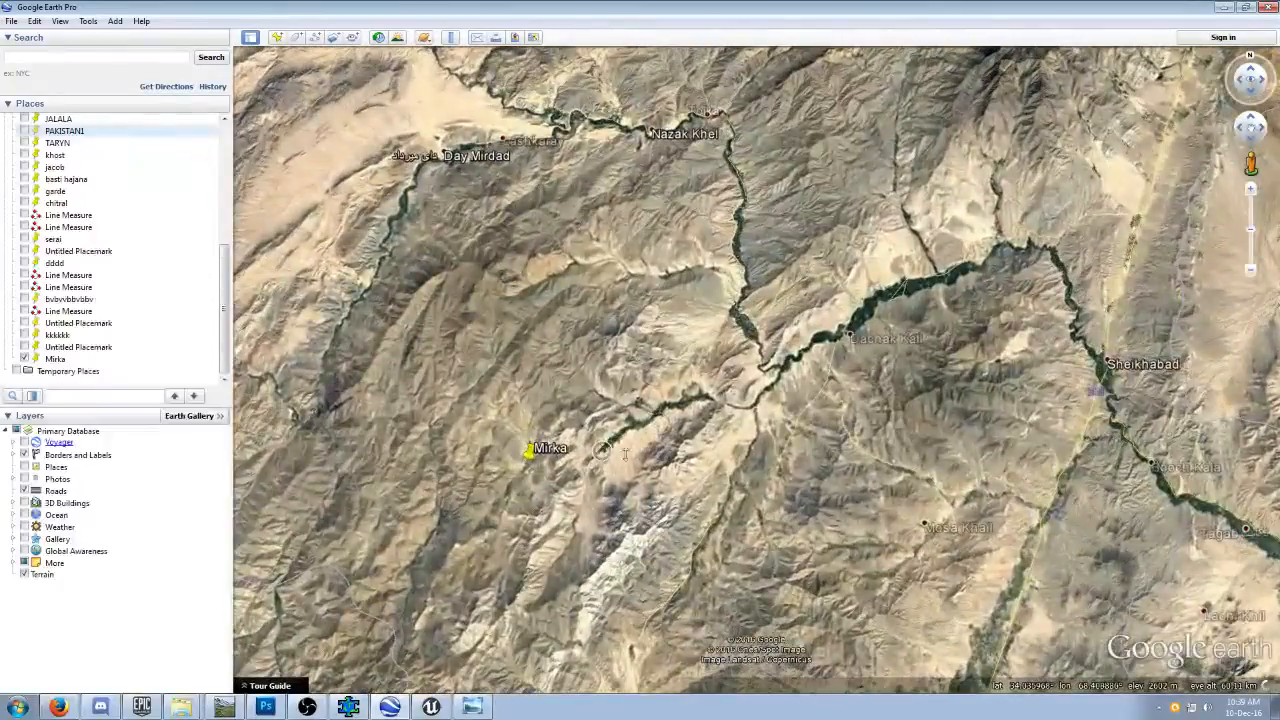
pyautogui.moveTo(660, 466); pyautogui.dragTo(714, 477)
pyautogui.scroll(4, 740, 494)
pyautogui.scroll(4, 737, 502)
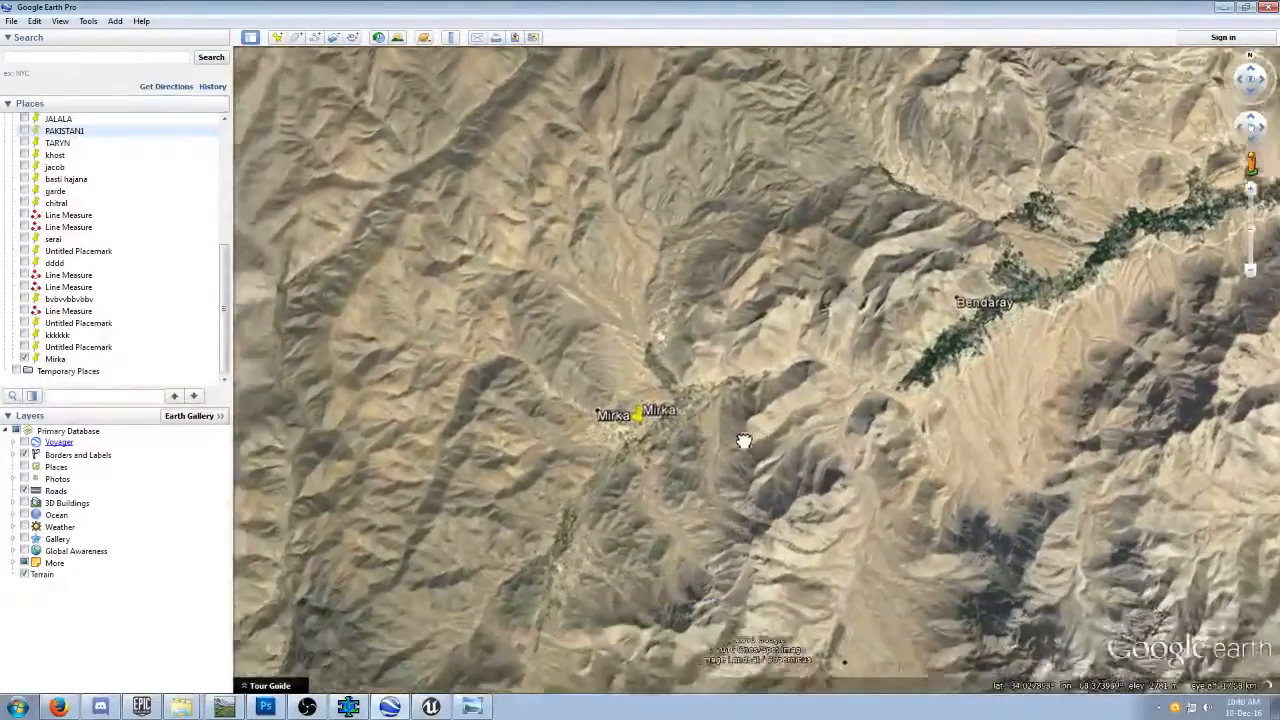
pyautogui.scroll(2, 692, 456)
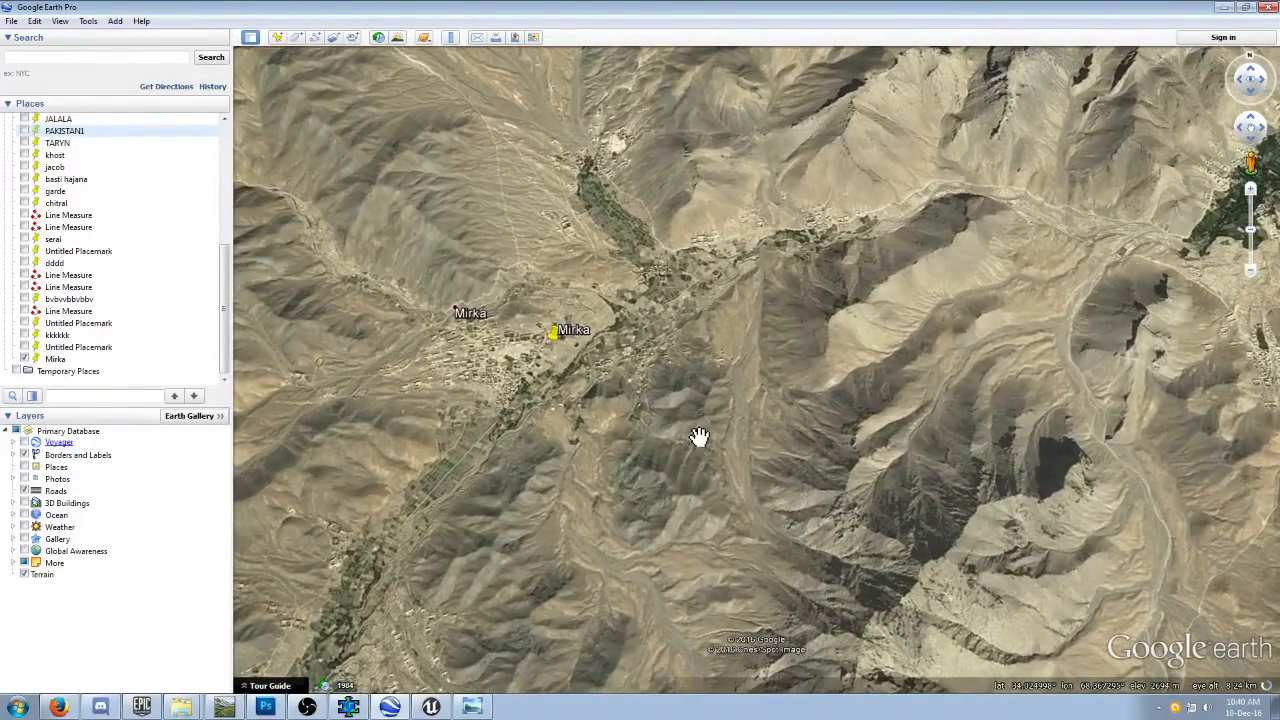
pyautogui.moveTo(697, 434); pyautogui.dragTo(766, 500)
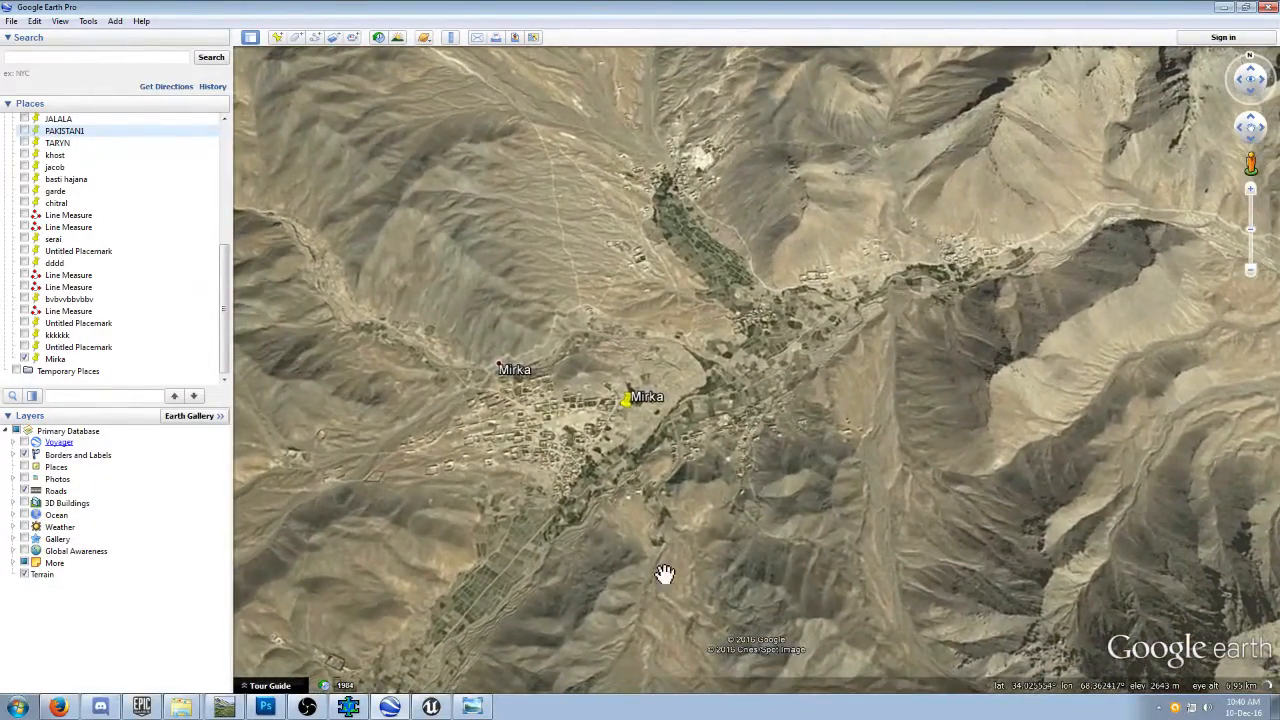
# Download the capture square's height map from terrain.party, naming the area 111, and save 111 terrain.zip.
pyautogui.click(72, 705)
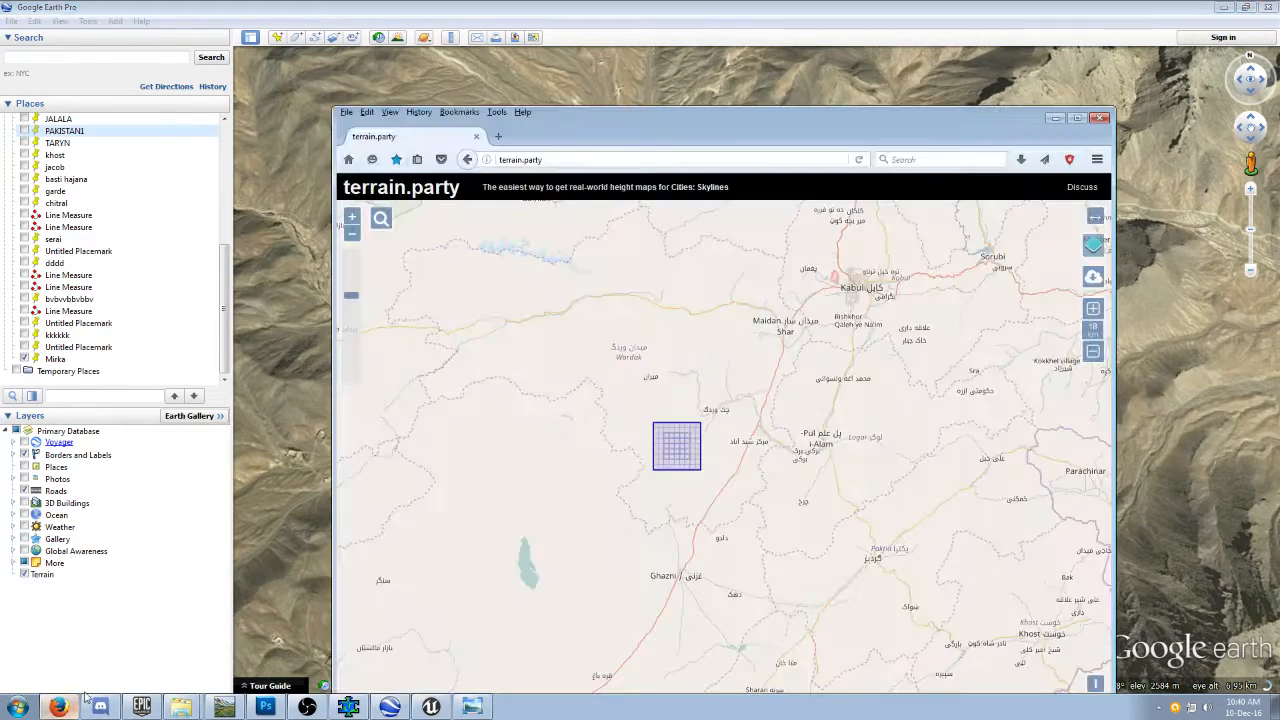
pyautogui.click(1093, 279)
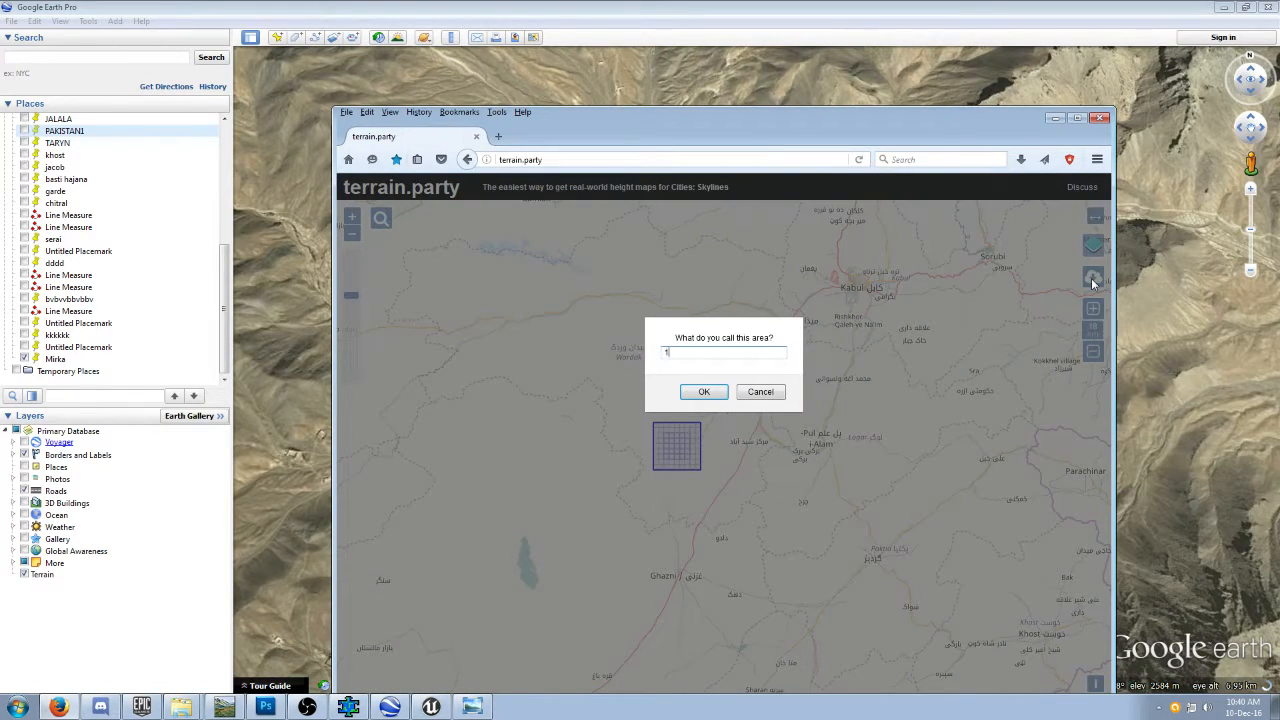
pyautogui.click(704, 393)
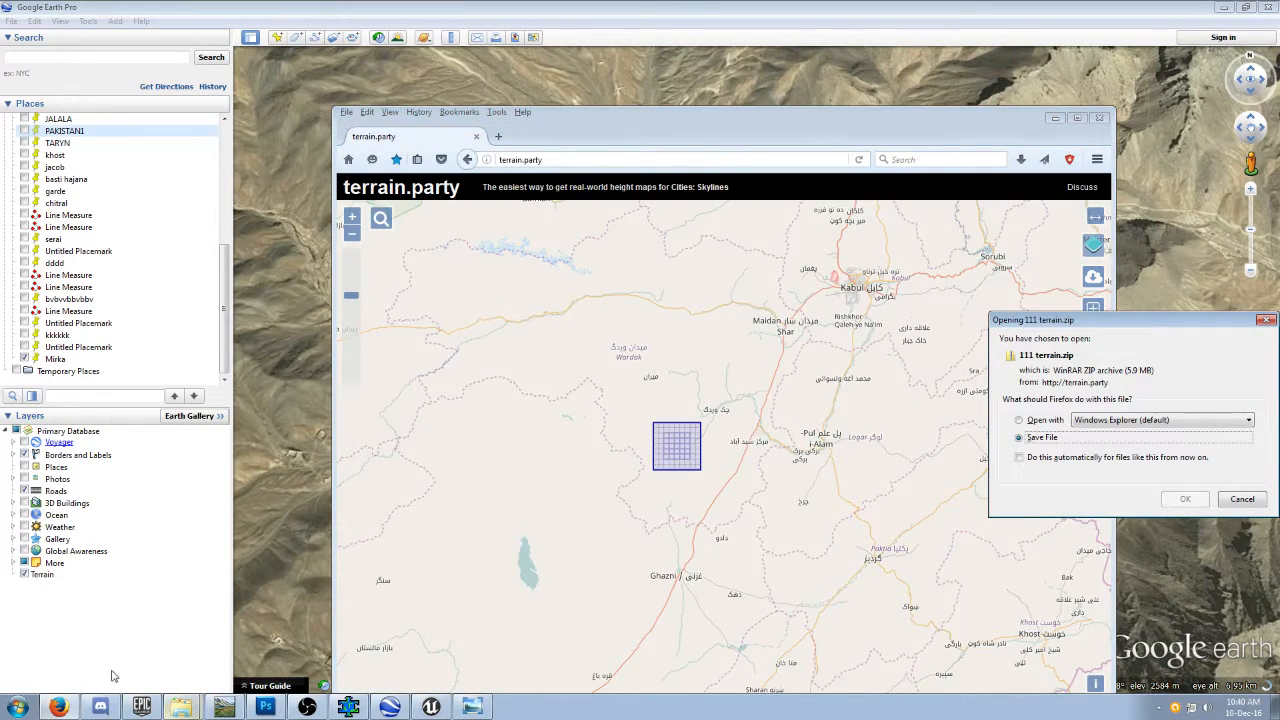
pyautogui.click(1180, 500)
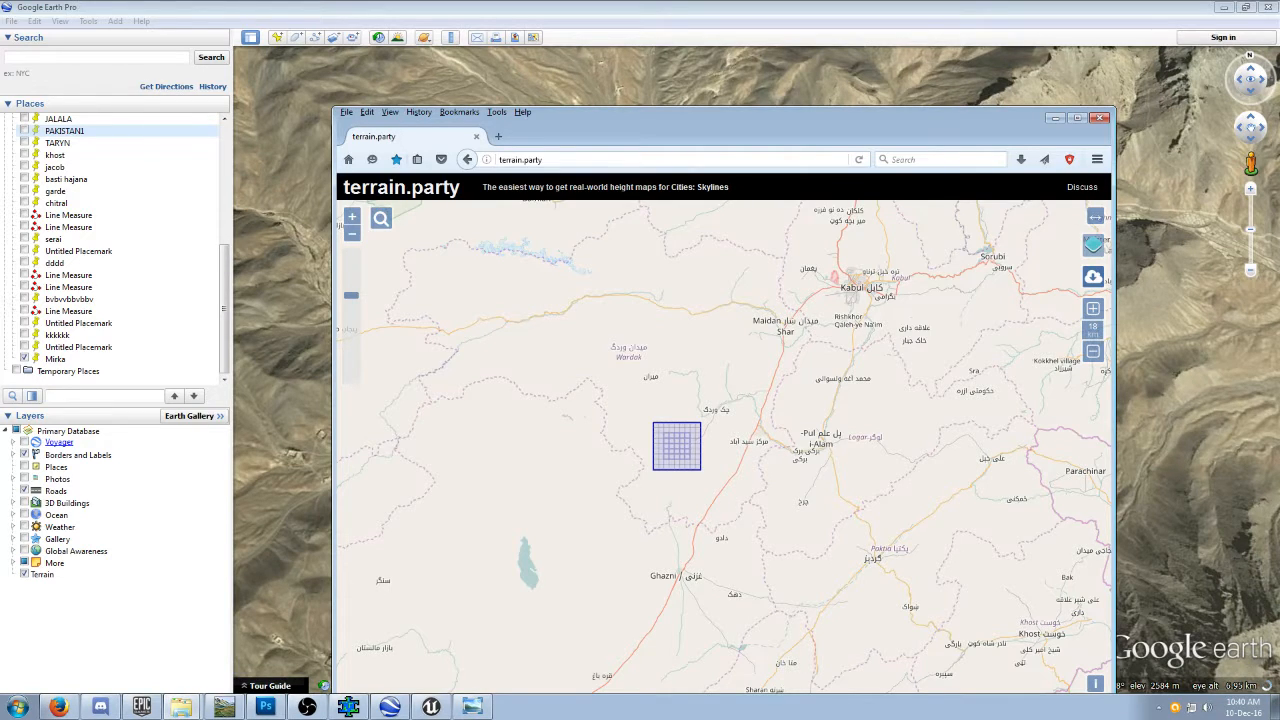
# Open the Mirka_V1 folder under the Squad SDK maps and show the downloaded 111 terrain archive beside it.
pyautogui.moveTo(0, 157); pyautogui.dragTo(373, 170)
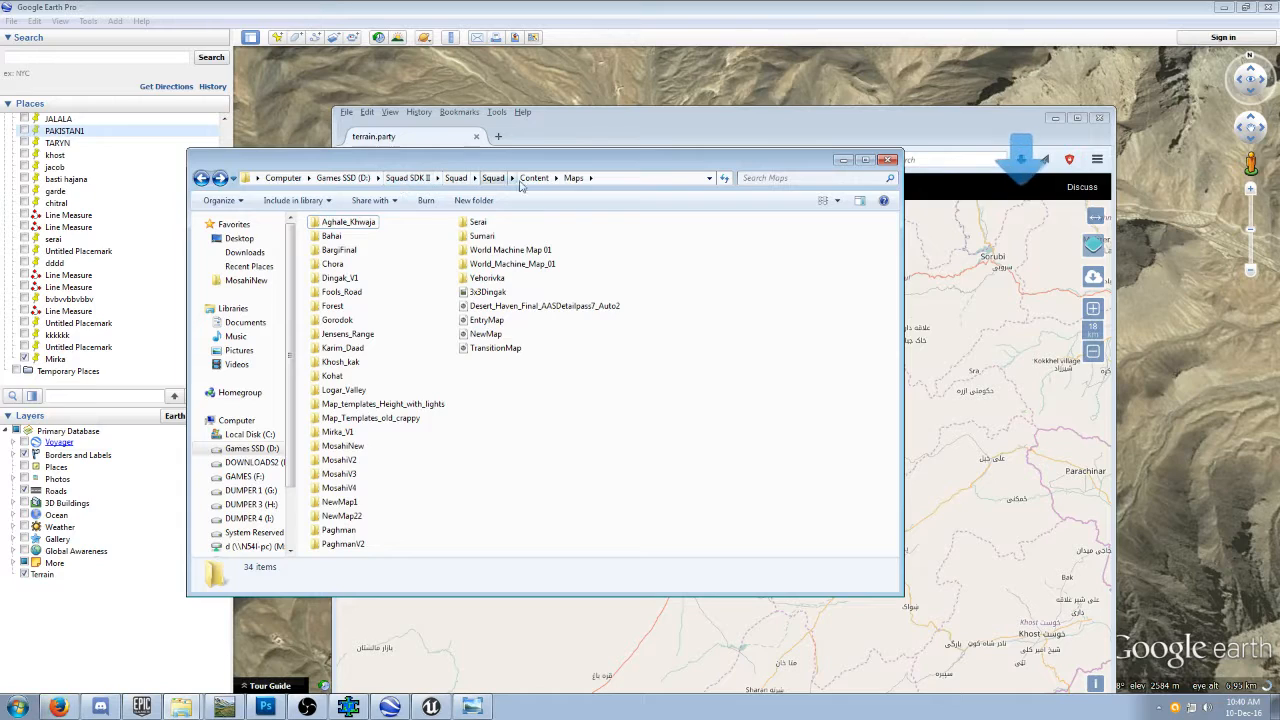
pyautogui.doubleClick(343, 433)
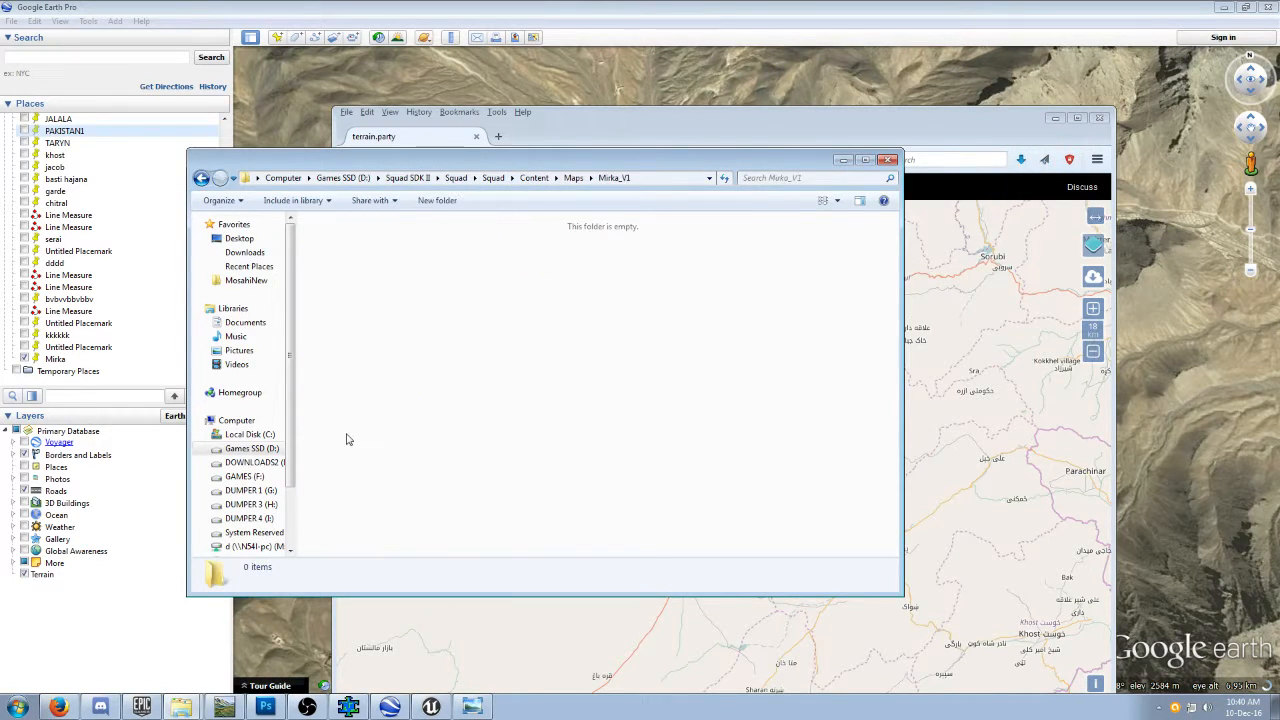
pyautogui.moveTo(588, 168); pyautogui.dragTo(326, 205)
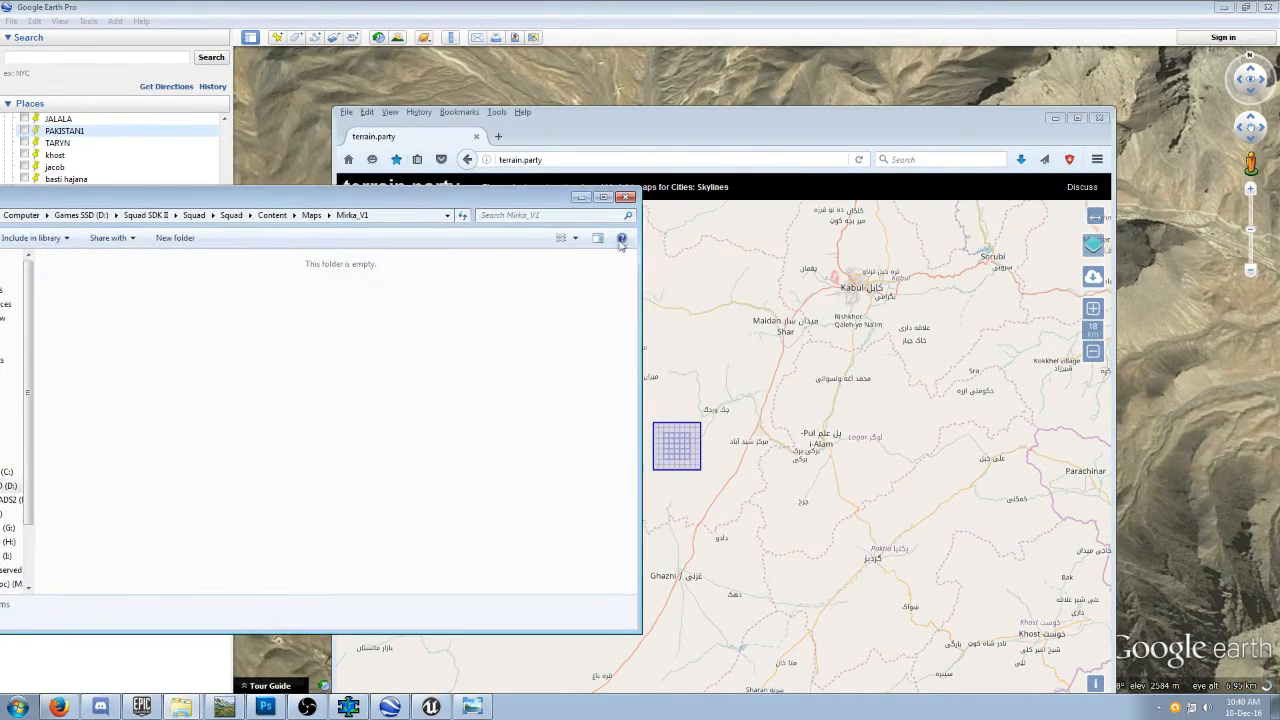
pyautogui.click(985, 160)
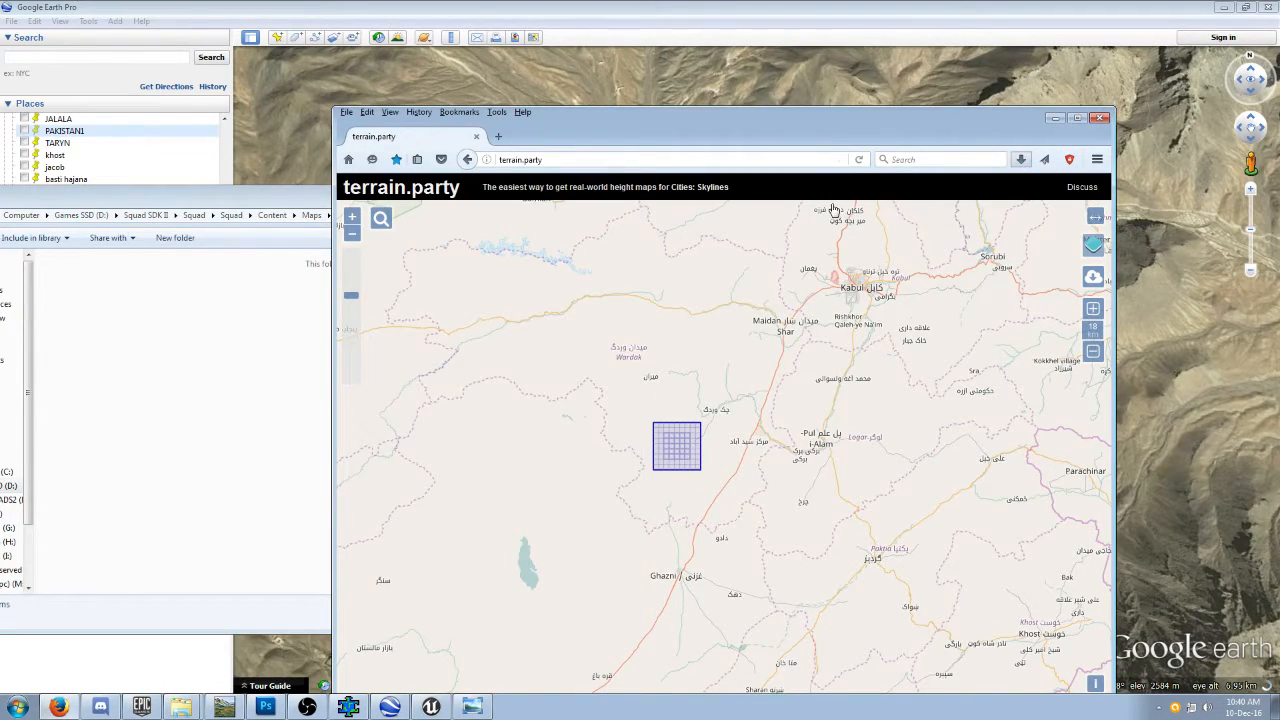
pyautogui.moveTo(494, 222); pyautogui.dragTo(887, 193)
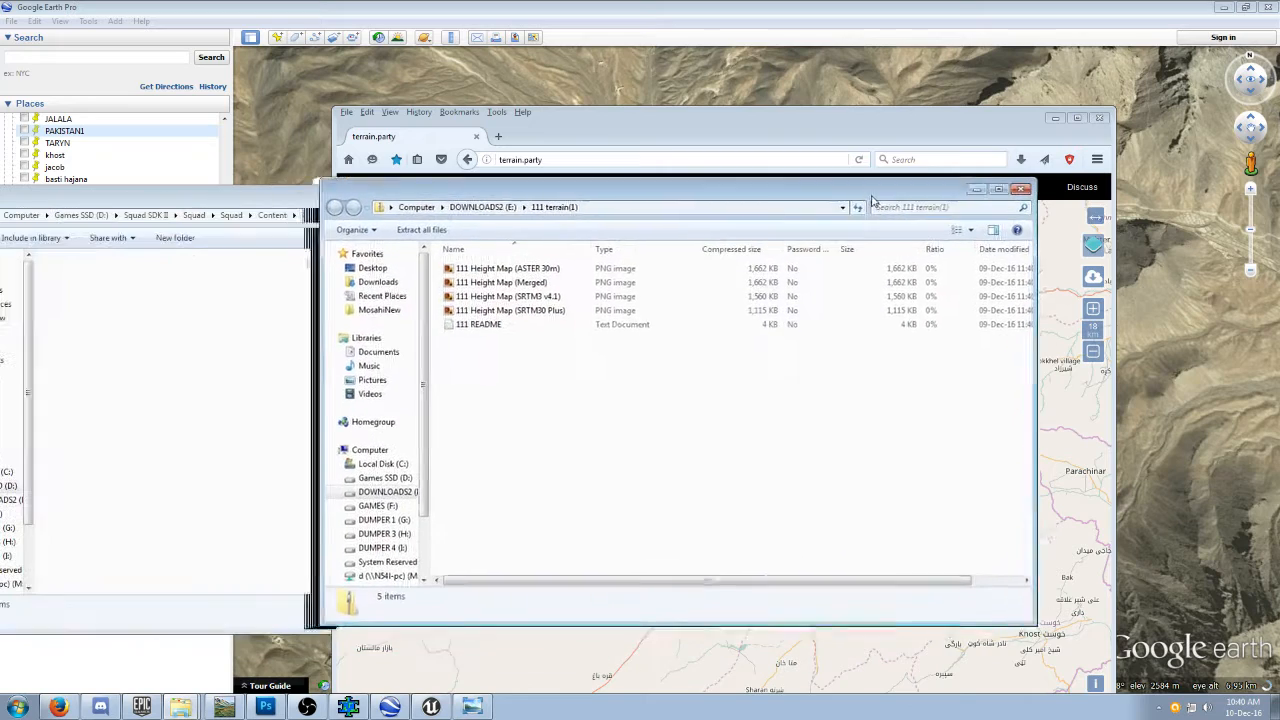
# View 111 Height Map (SRTM3 v4.1) from the archive and compare its detail with the other height map images.
pyautogui.click(575, 297)
pyautogui.doubleClick(575, 297)
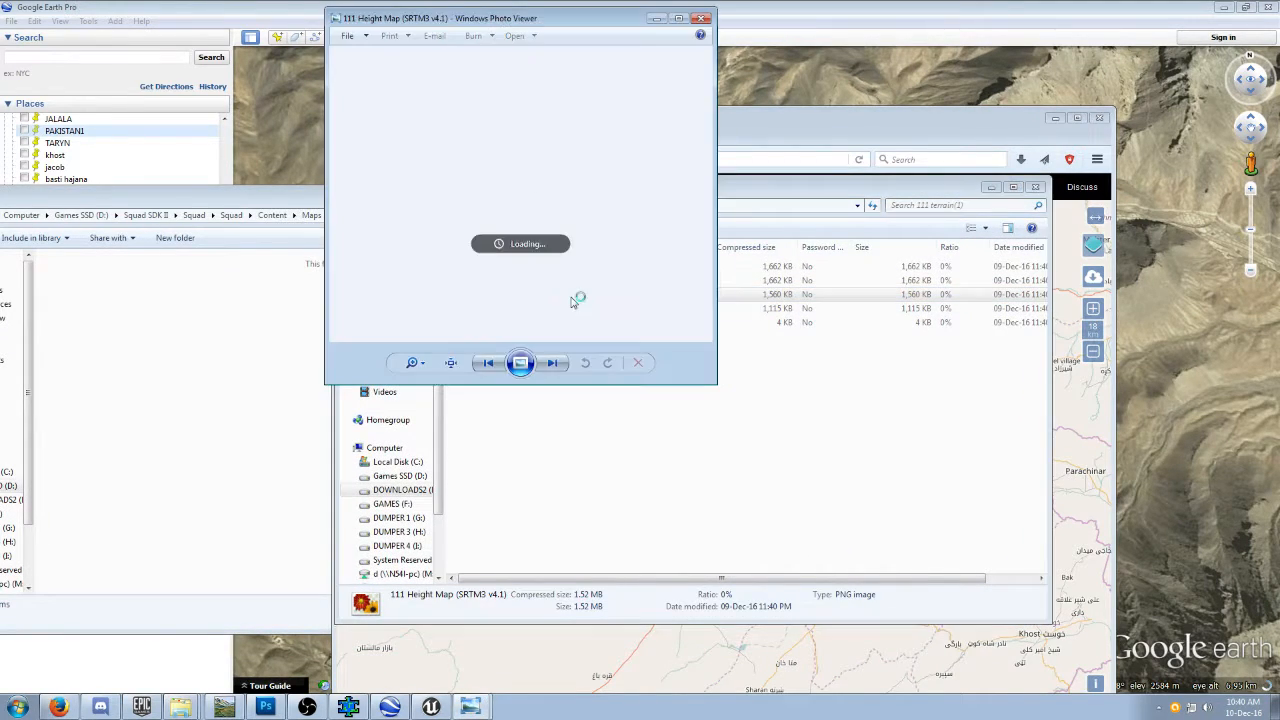
pyautogui.click(552, 364)
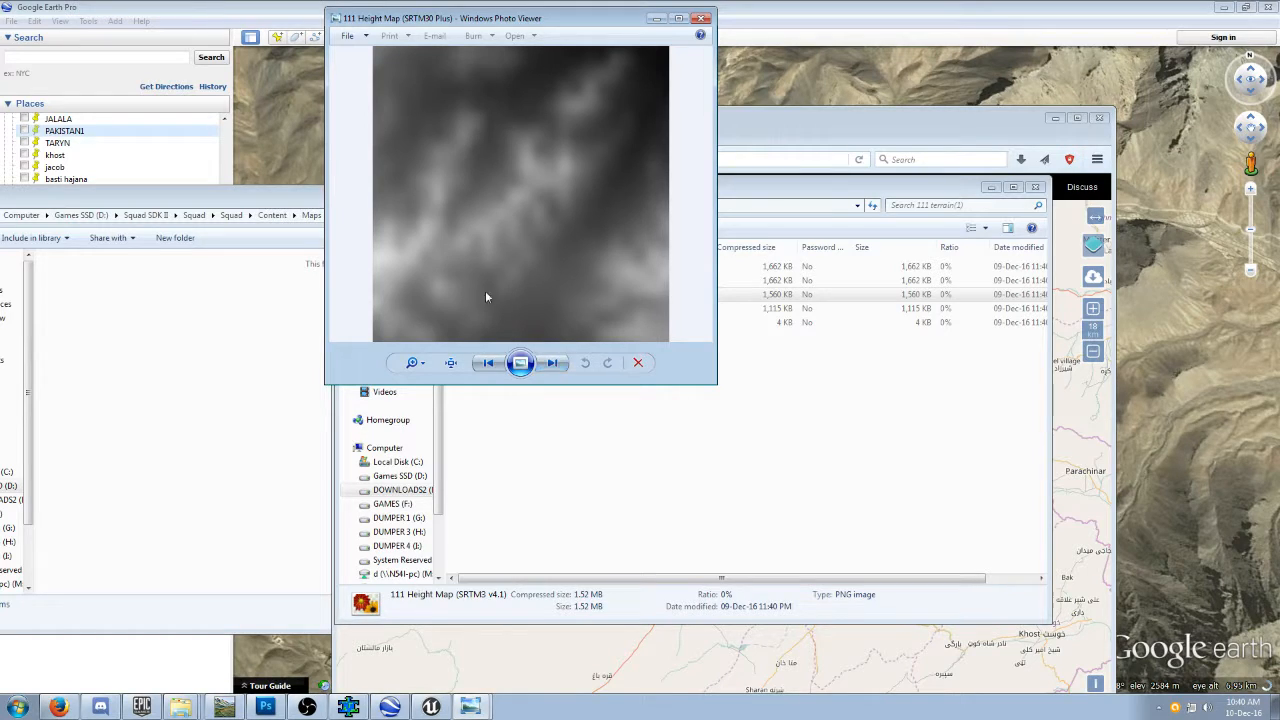
pyautogui.click(488, 363)
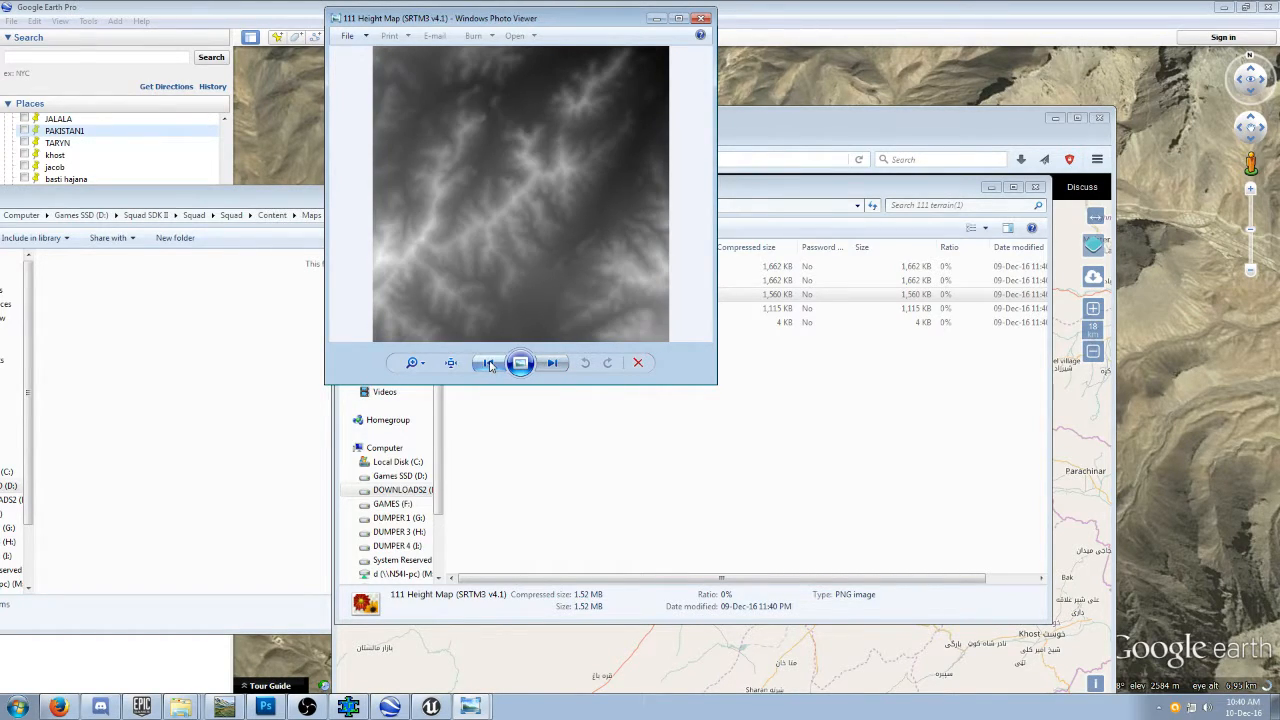
pyautogui.click(488, 363)
pyautogui.click(488, 363)
pyautogui.click(488, 363)
pyautogui.click(488, 363)
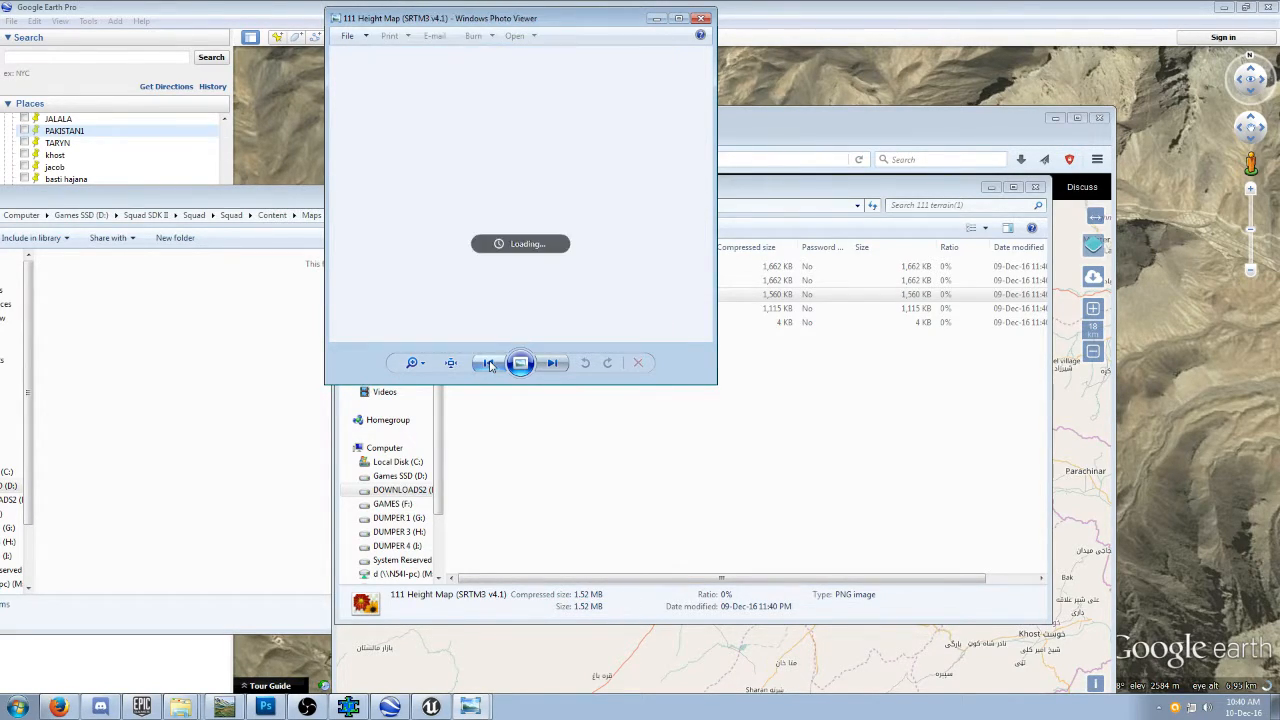
pyautogui.click(705, 18)
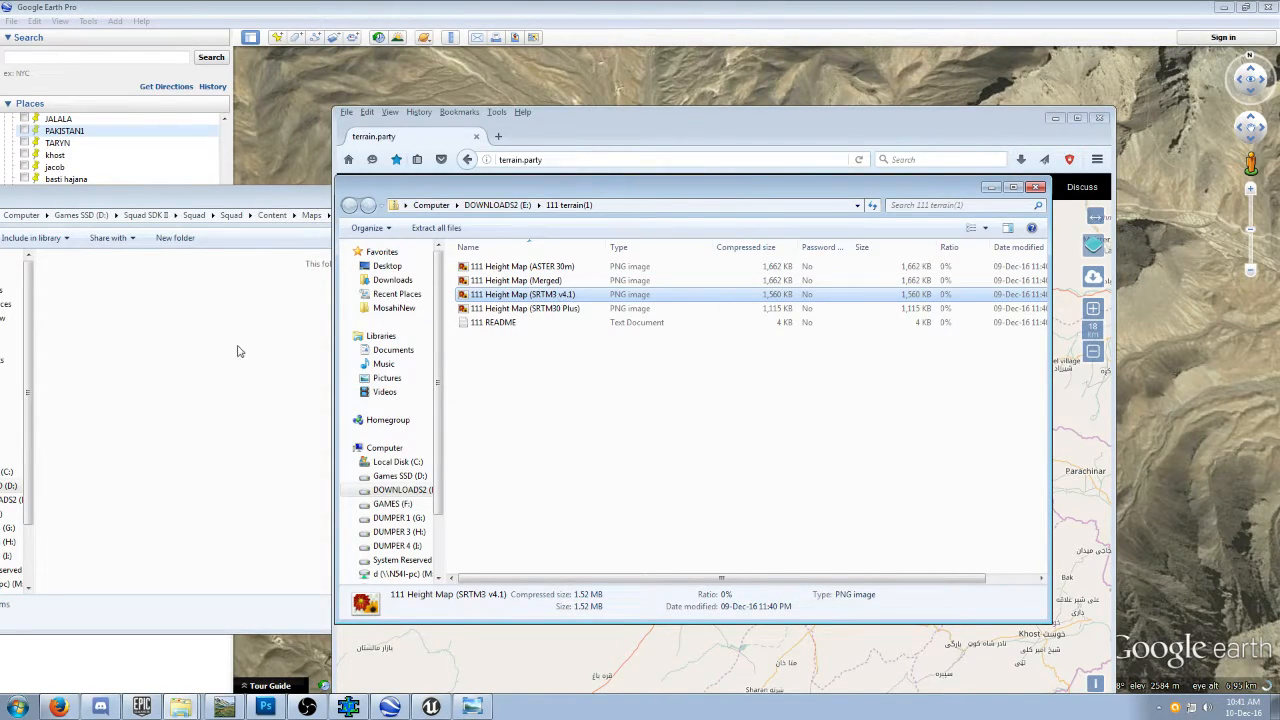
# Copy 111 Height Map (SRTM3 v4.1) from the archive into the Mirka_V1 folder.
pyautogui.moveTo(220, 357); pyautogui.dragTo(228, 357)
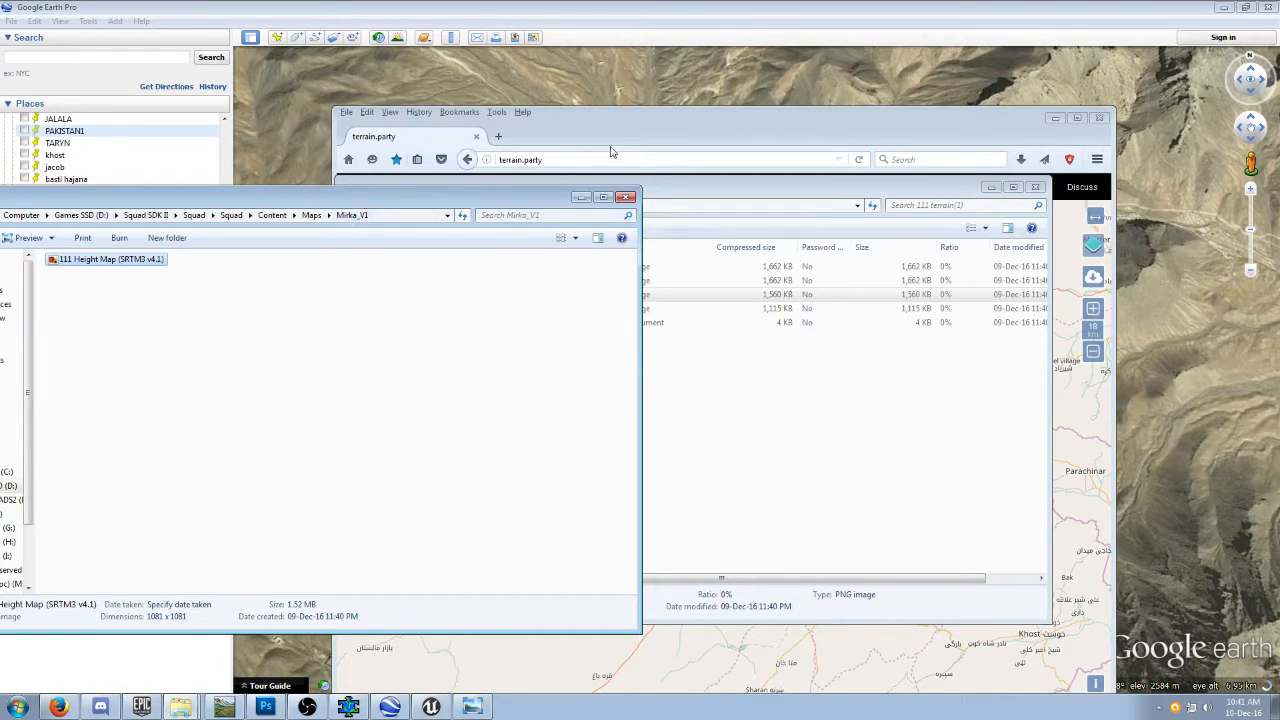
pyautogui.click(366, 308)
pyautogui.click(652, 135)
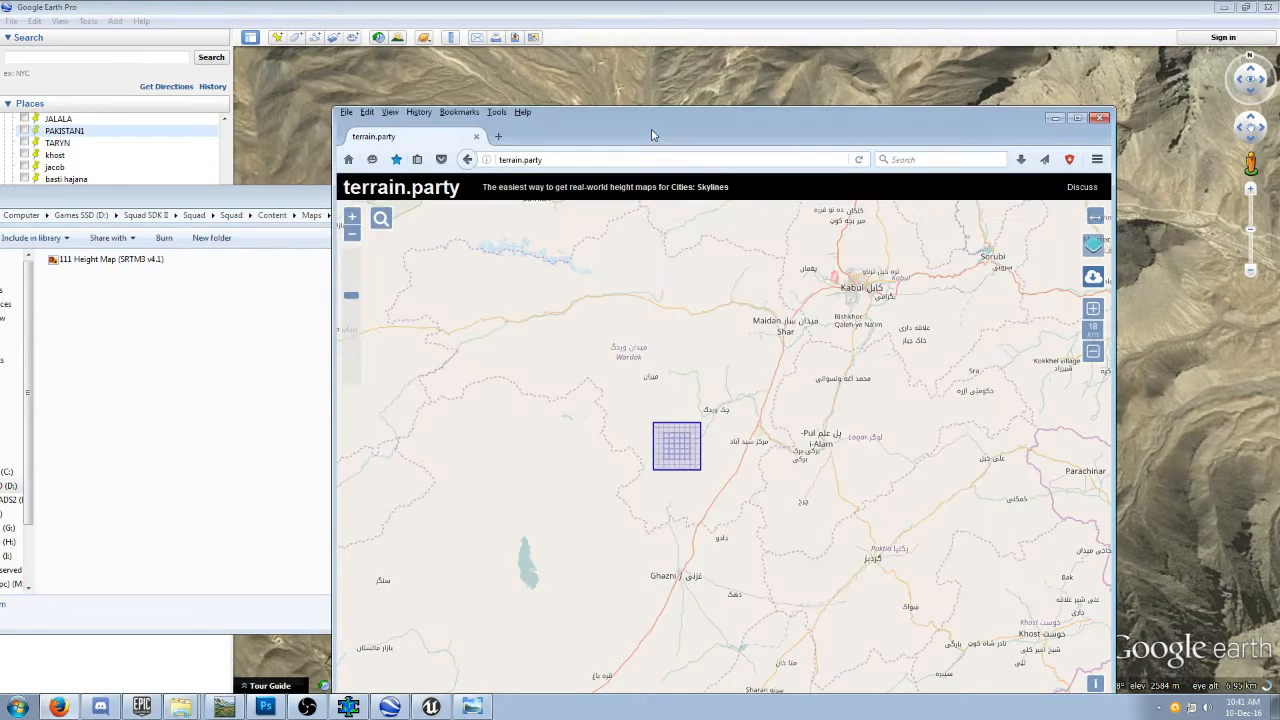
# Switch to Google Earth Pro and position a new placemark over the existing Mirka marker beside the village.
pyautogui.click(710, 20)
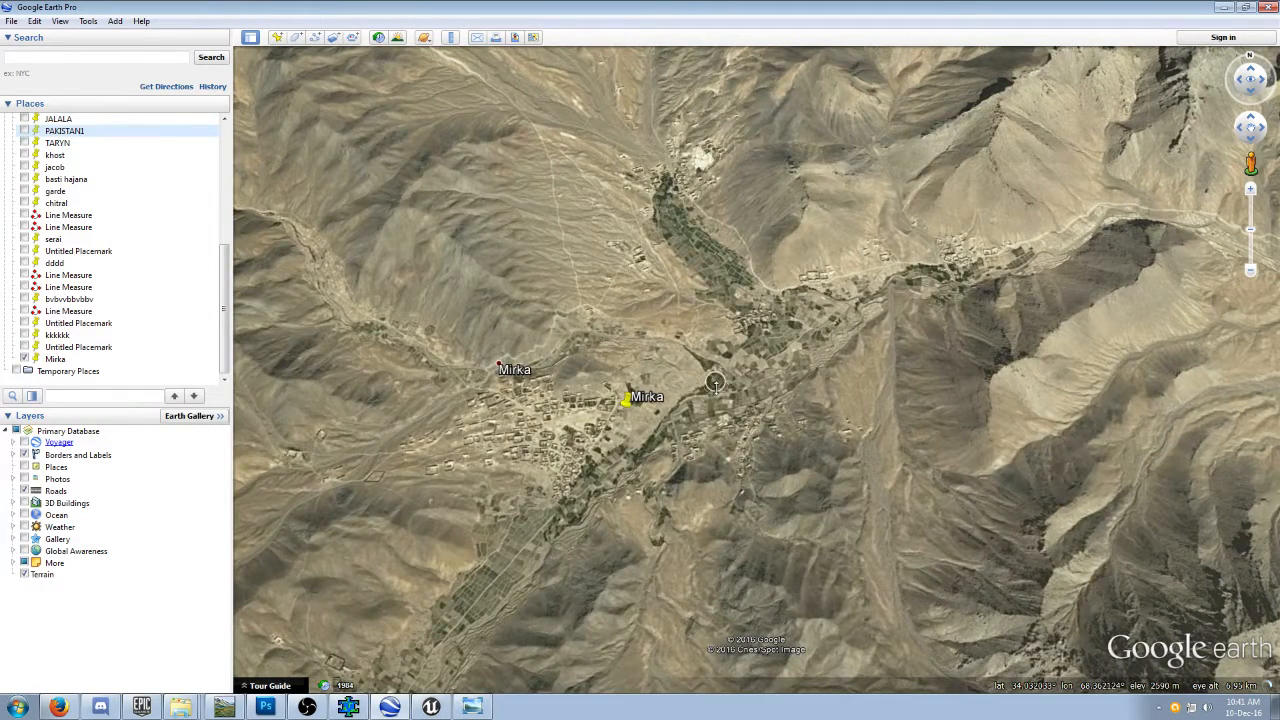
pyautogui.scroll(-1, 714, 384)
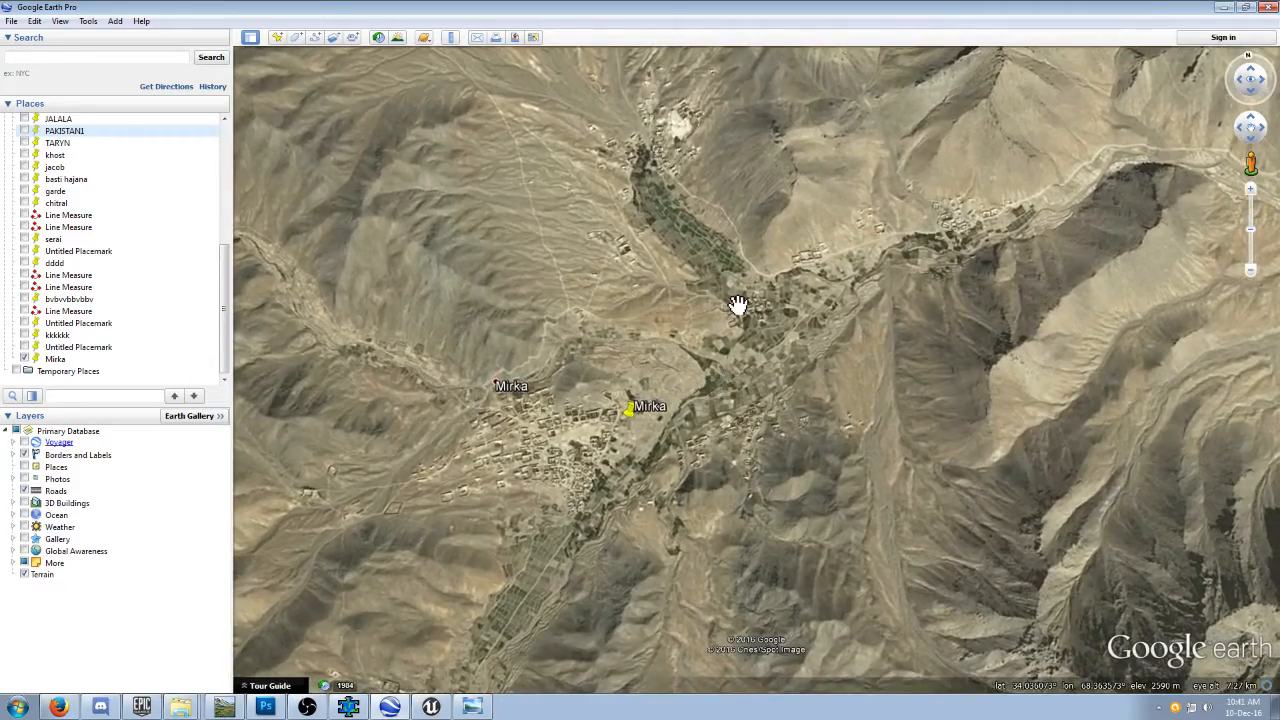
pyautogui.scroll(-1, 737, 305)
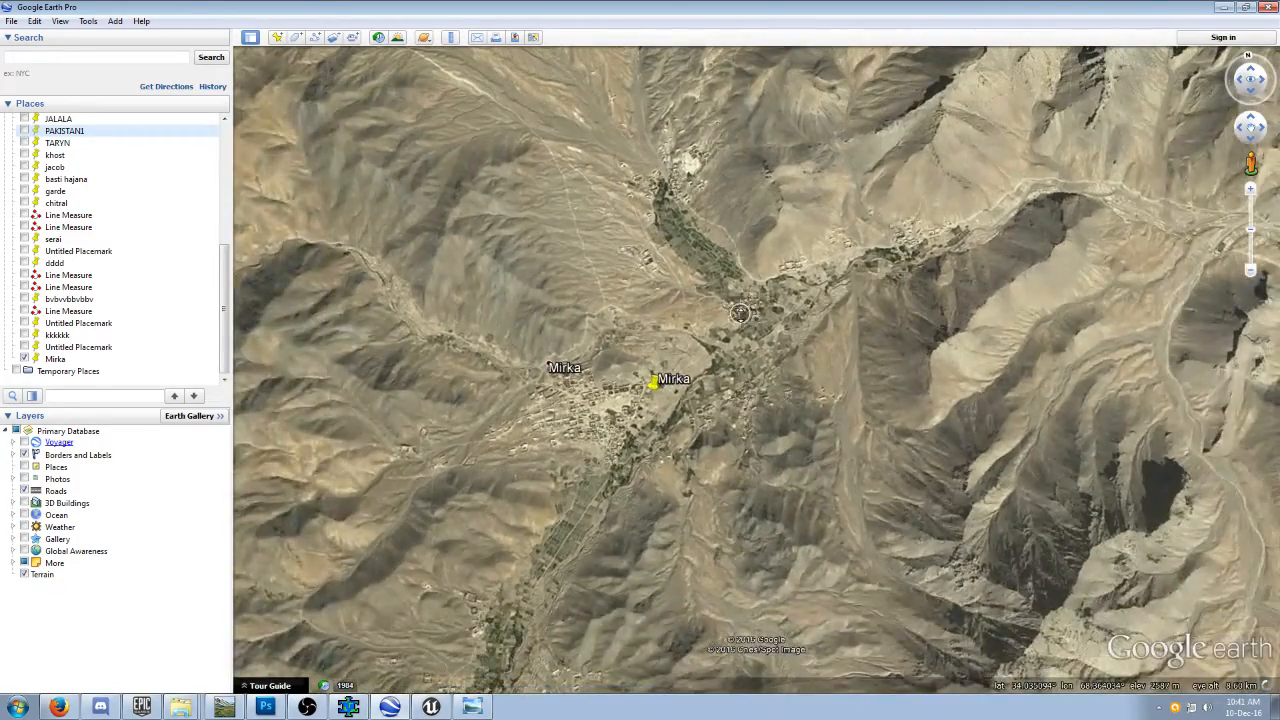
pyautogui.scroll(-1, 736, 312)
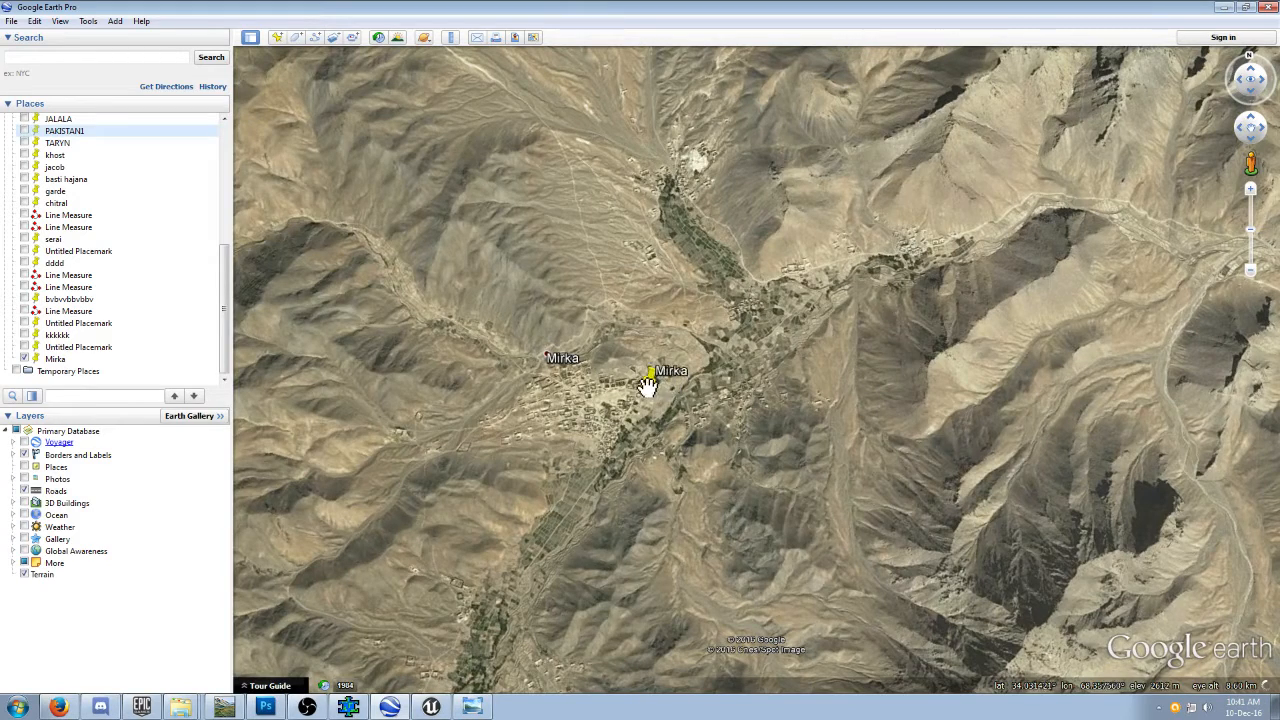
pyautogui.click(277, 37)
pyautogui.moveTo(759, 375); pyautogui.dragTo(647, 397)
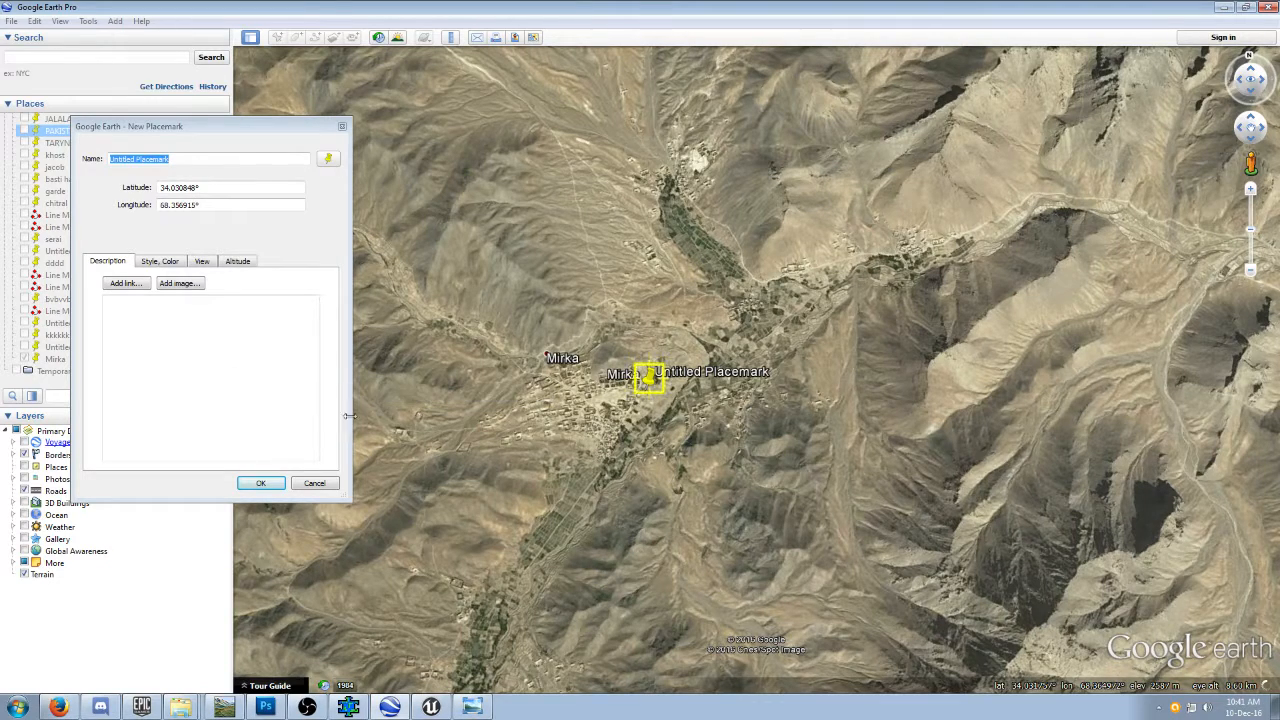
pyautogui.moveTo(289, 128); pyautogui.dragTo(234, 123)
pyautogui.click(452, 38)
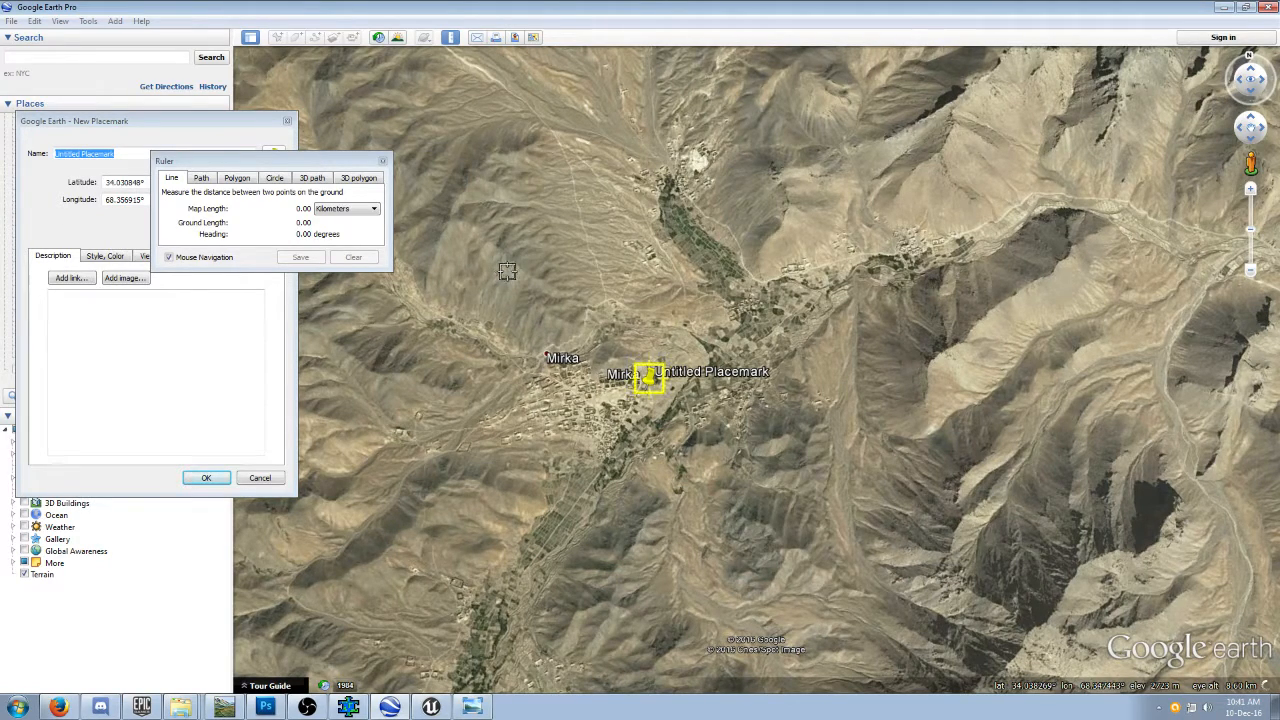
pyautogui.moveTo(505, 271)
pyautogui.mouseDown()
pyautogui.moveTo(507, 302)
pyautogui.moveTo(500, 285)
pyautogui.mouseUp()
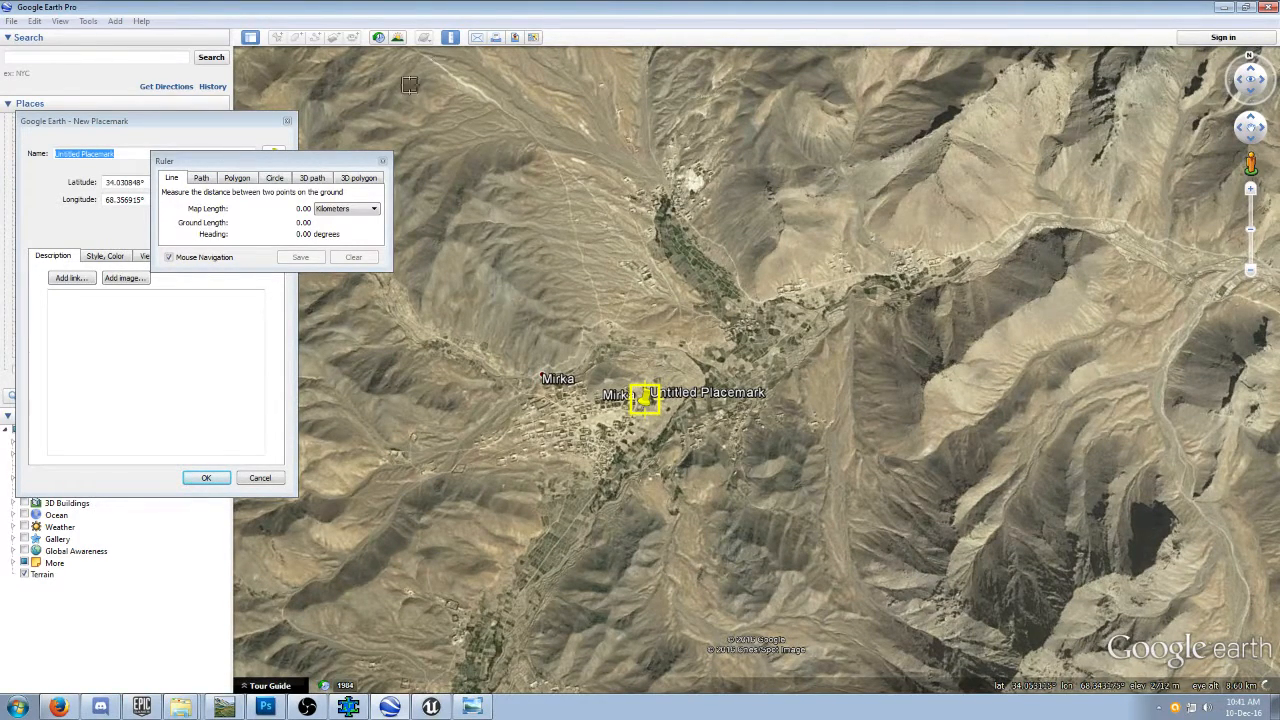
pyautogui.click(385, 162)
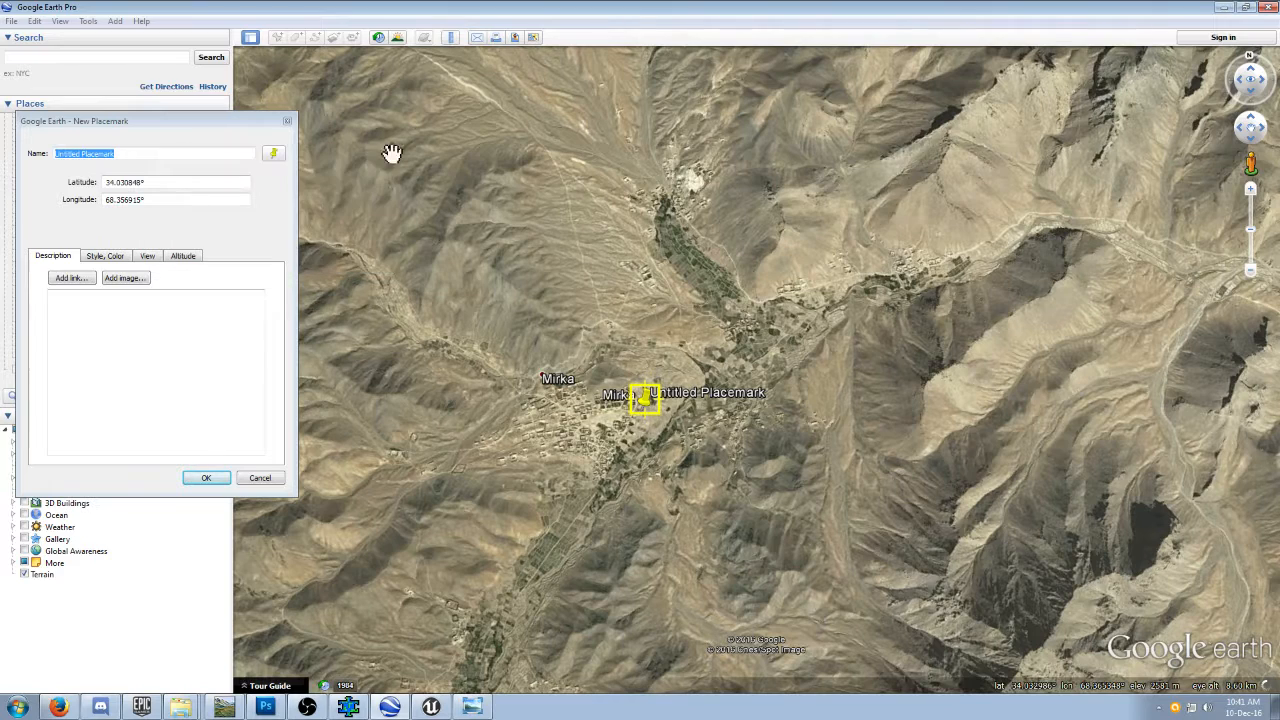
pyautogui.click(450, 37)
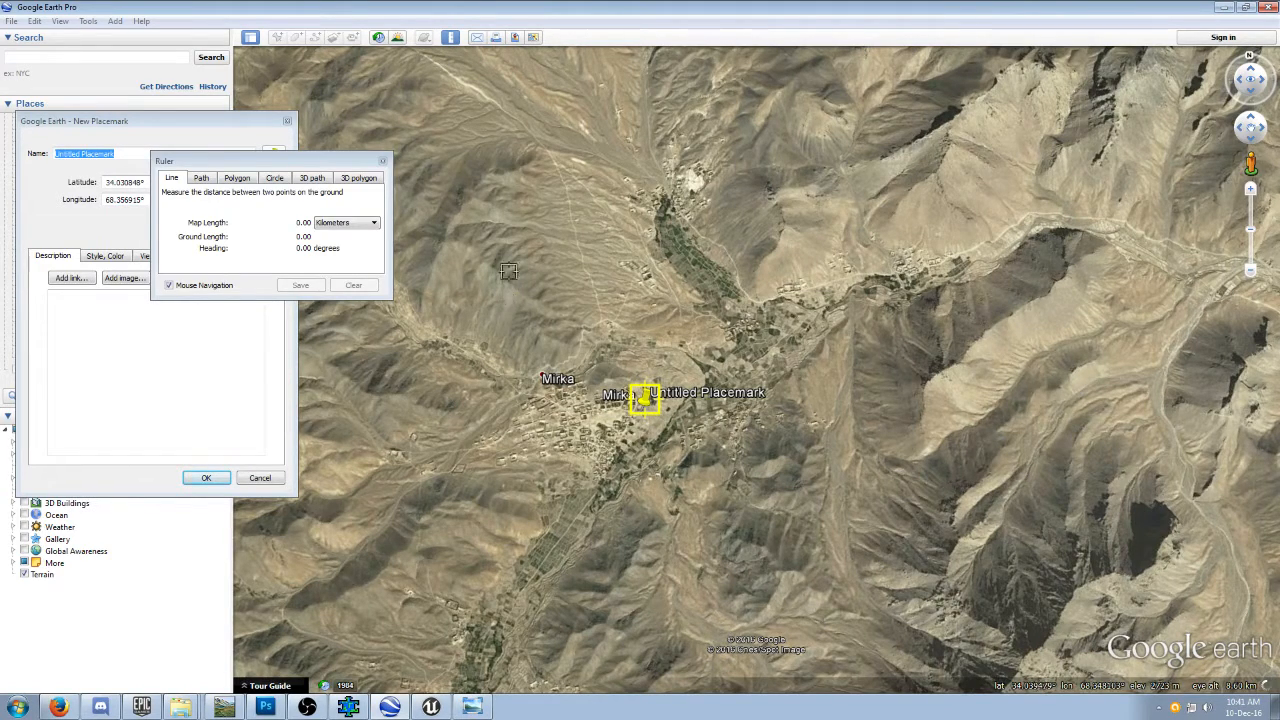
pyautogui.moveTo(513, 272); pyautogui.dragTo(543, 270)
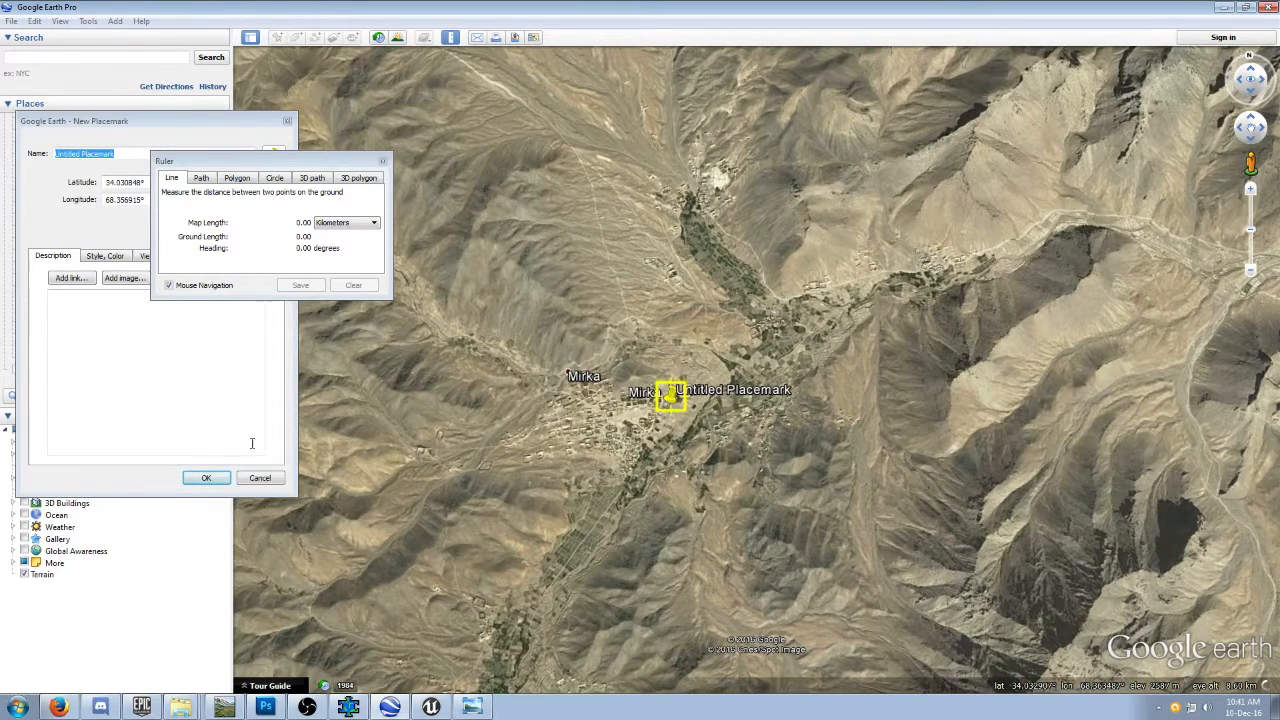
# Name the new placemark dddPlacemark and save it.
pyautogui.click(131, 153)
pyautogui.moveTo(131, 153); pyautogui.dragTo(34, 148)
pyautogui.write('ddd')
pyautogui.click(206, 477)
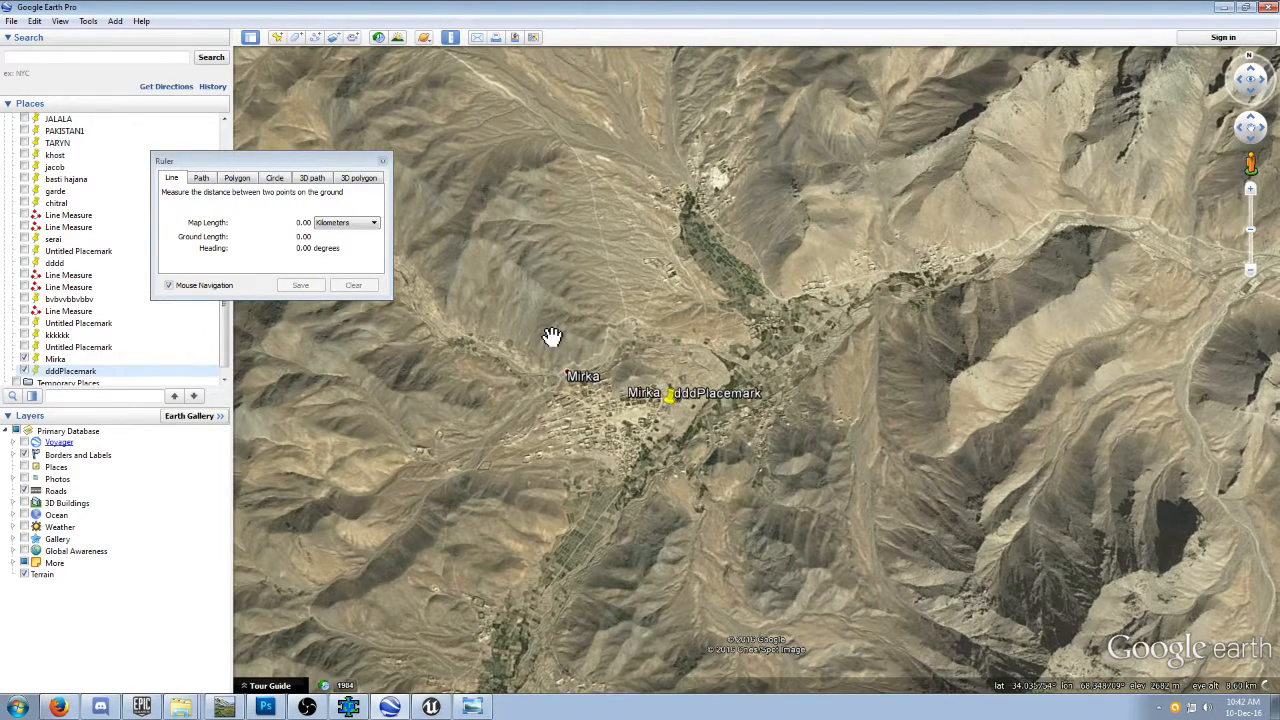
pyautogui.click(382, 161)
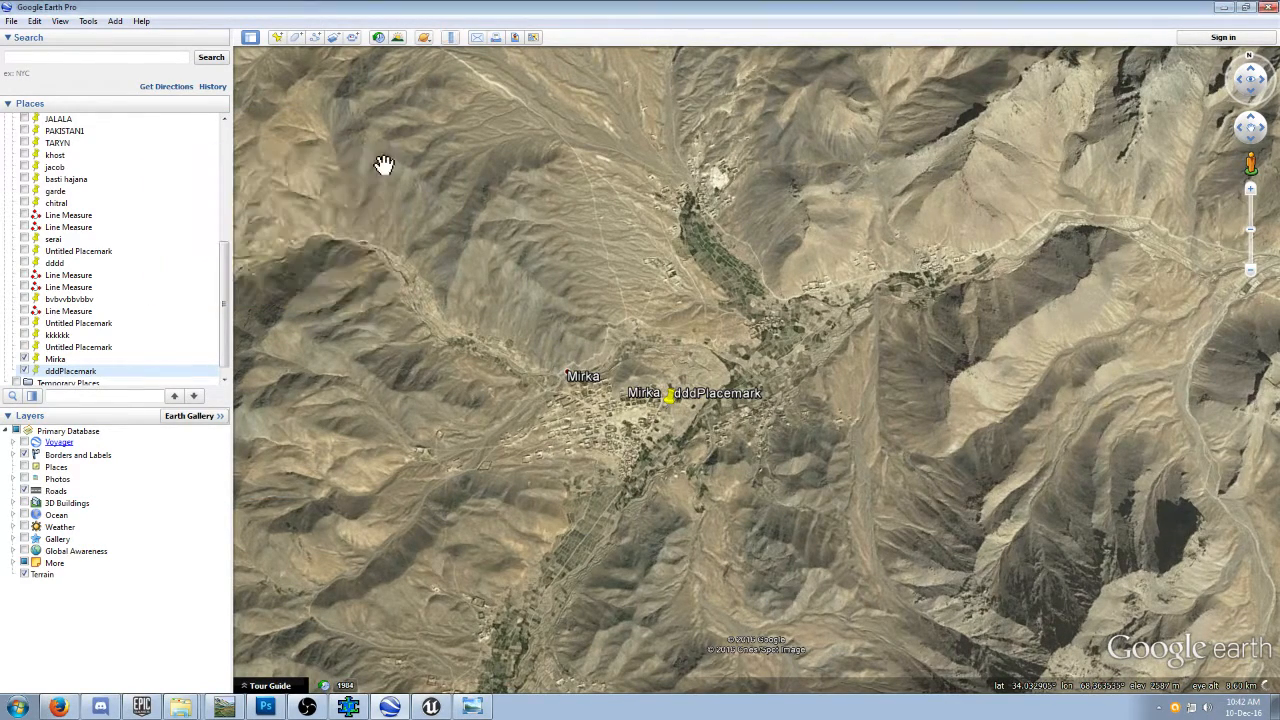
pyautogui.click(450, 37)
pyautogui.moveTo(534, 301); pyautogui.dragTo(540, 301)
pyautogui.click(540, 304)
pyautogui.click(541, 307)
pyautogui.click(540, 307)
pyautogui.click(539, 301)
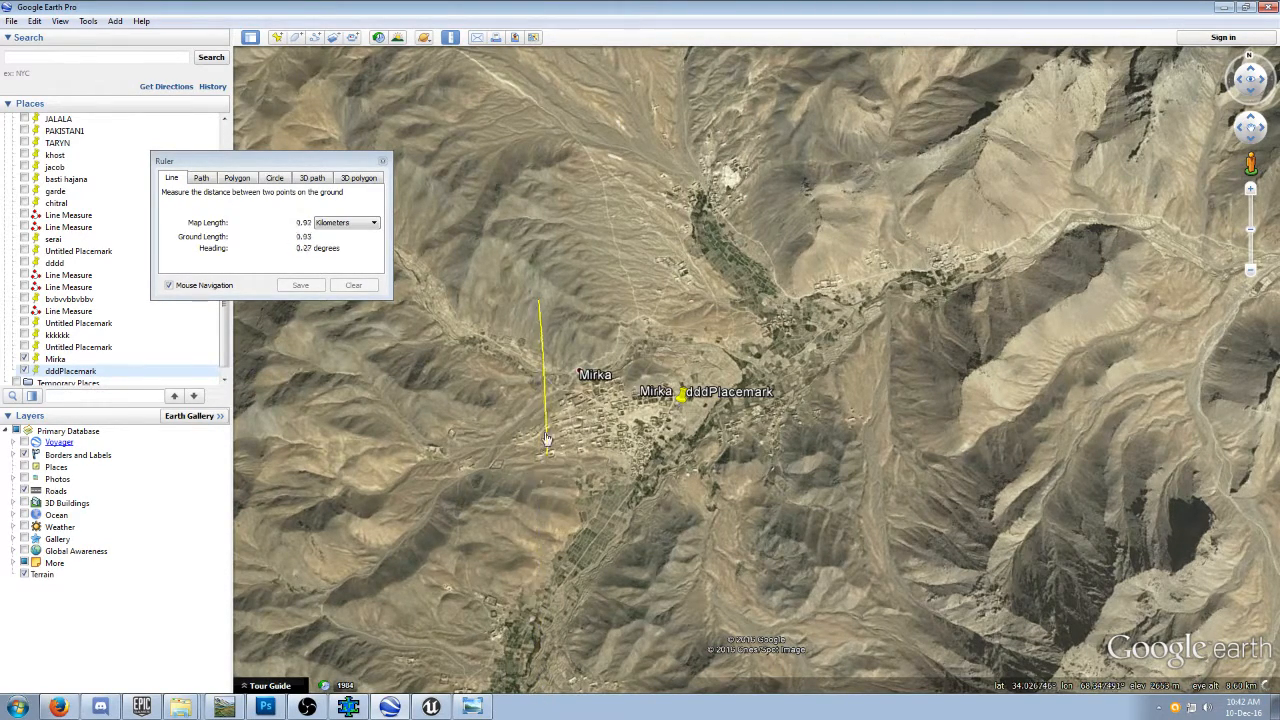
pyautogui.click(355, 286)
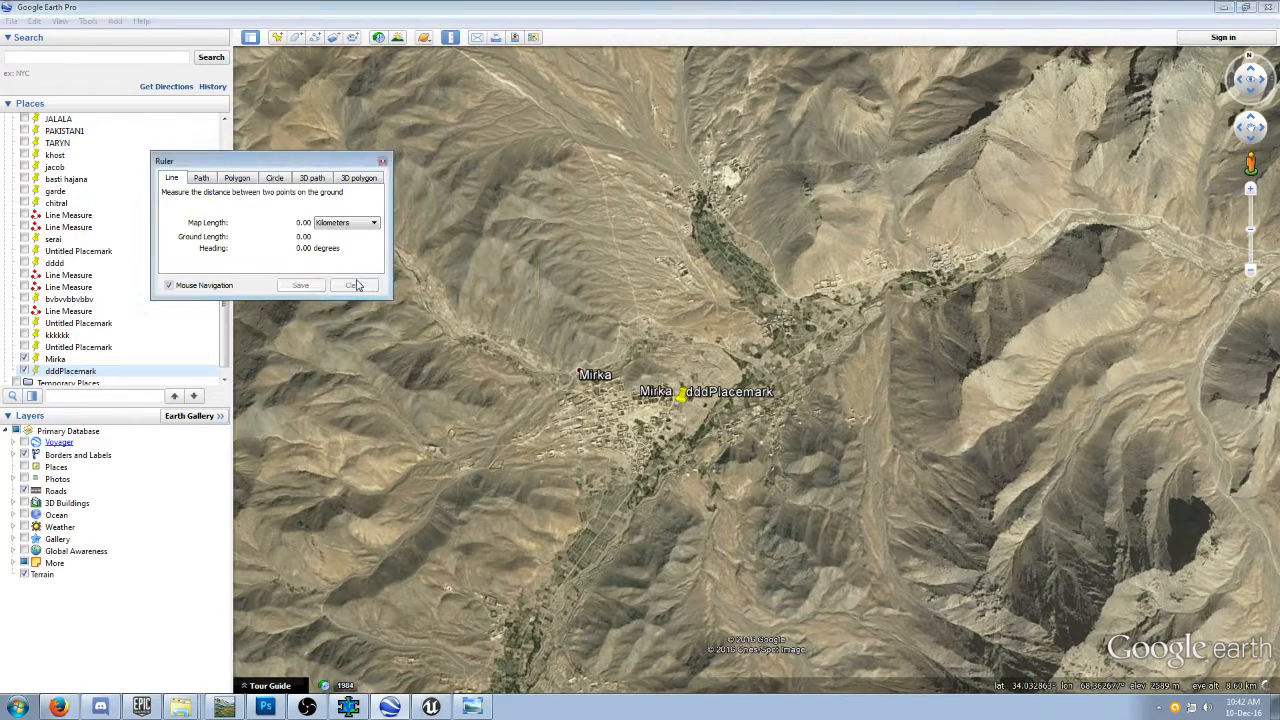
# Draw a north-south ruler line about 3.05 km long west of Mirka and save it as a path.
pyautogui.moveTo(366, 164); pyautogui.dragTo(247, 150)
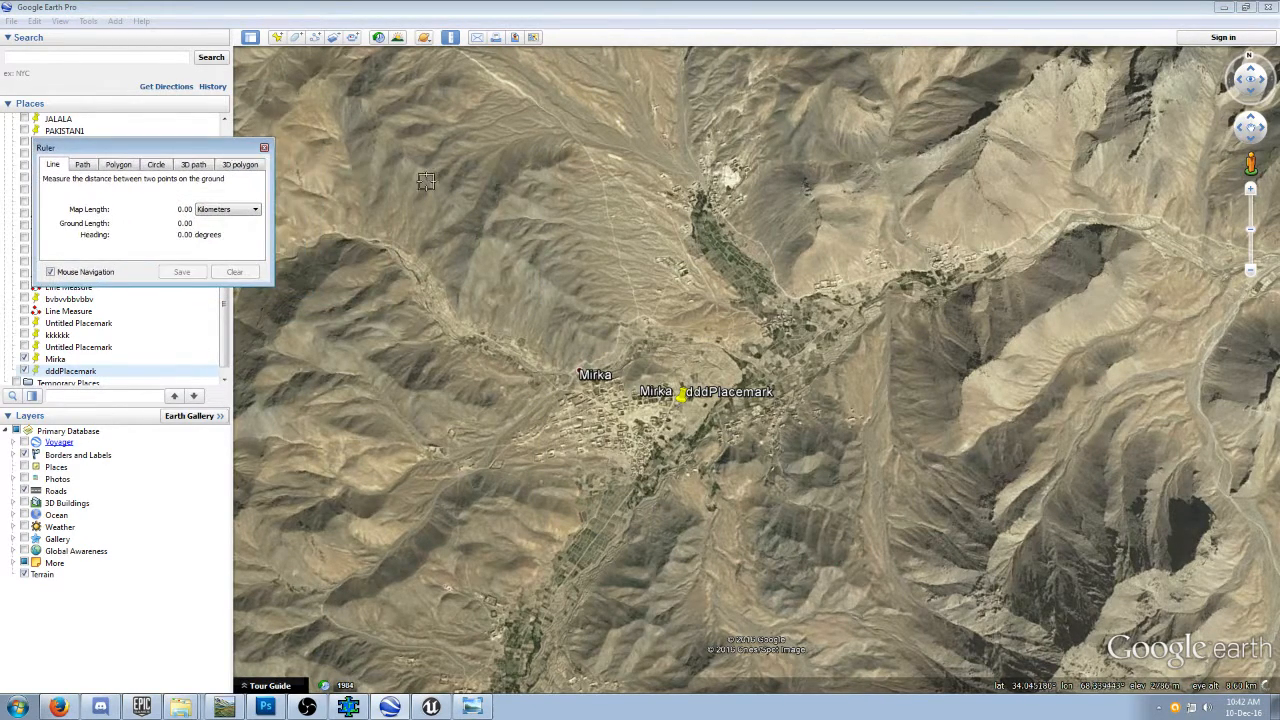
pyautogui.click(424, 197)
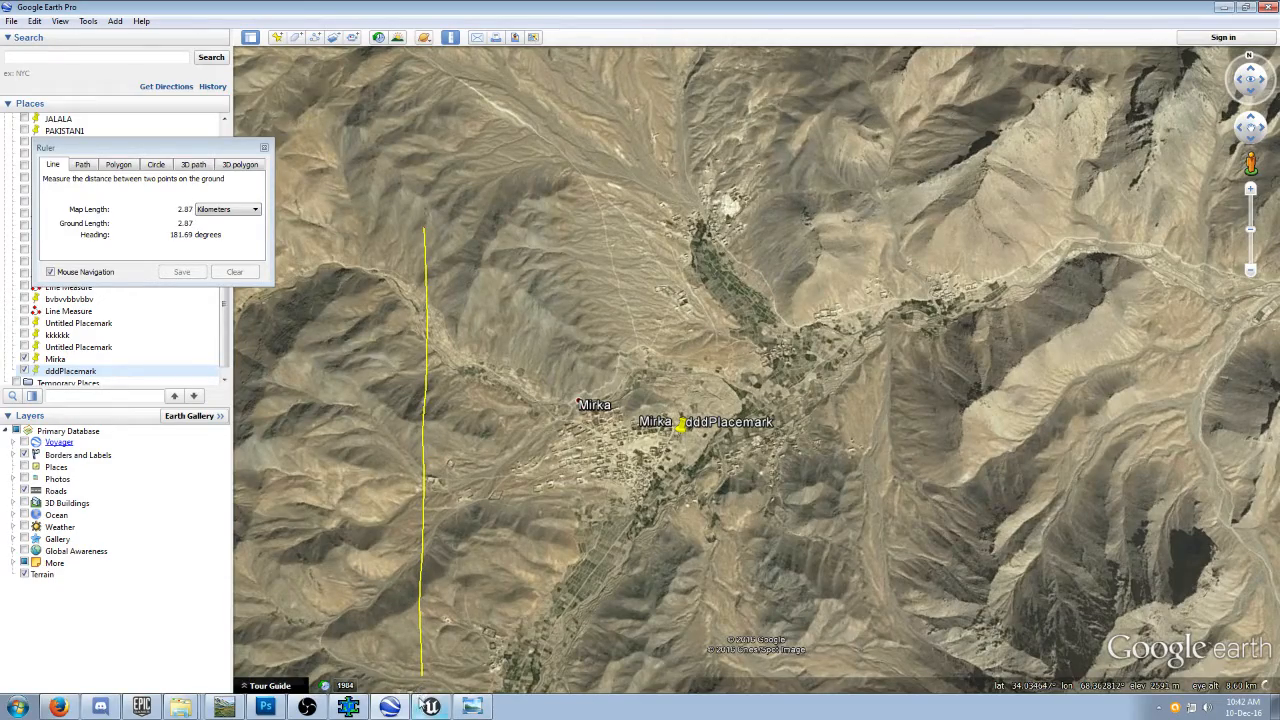
pyautogui.scroll(-2, 424, 685)
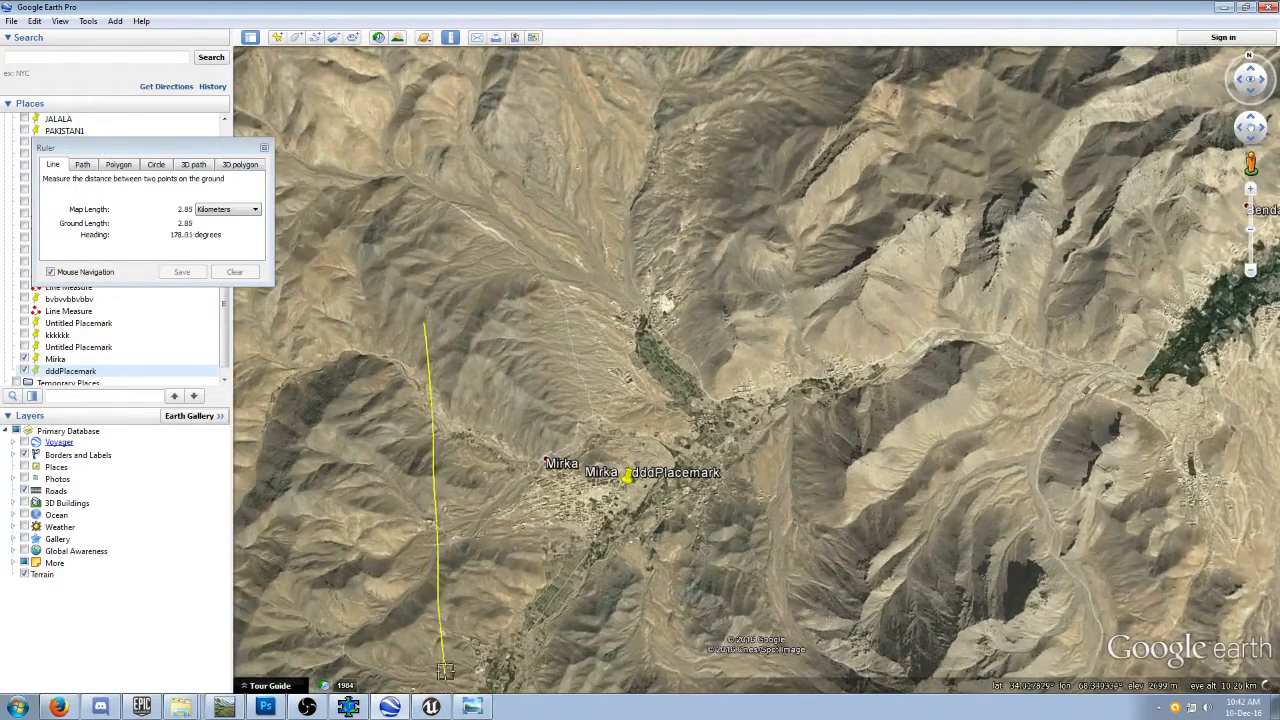
pyautogui.scroll(-3, 443, 656)
pyautogui.moveTo(442, 607); pyautogui.dragTo(449, 498)
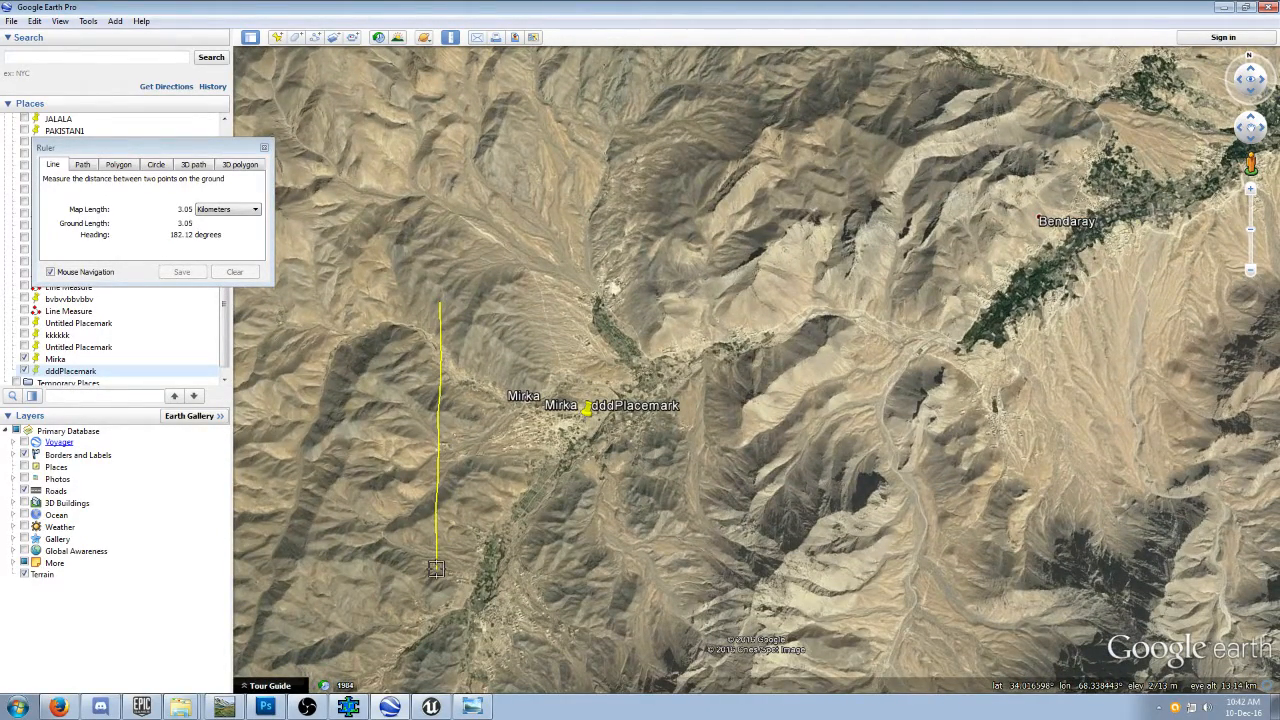
pyautogui.click(438, 576)
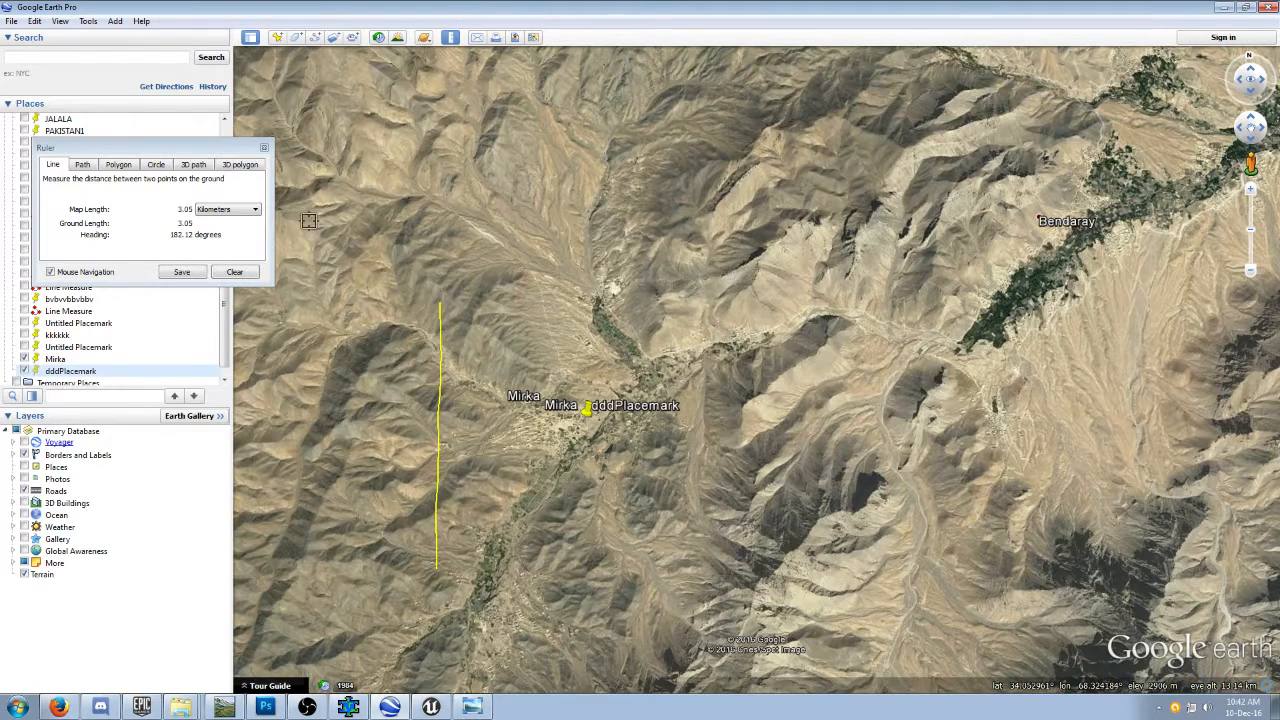
pyautogui.click(190, 275)
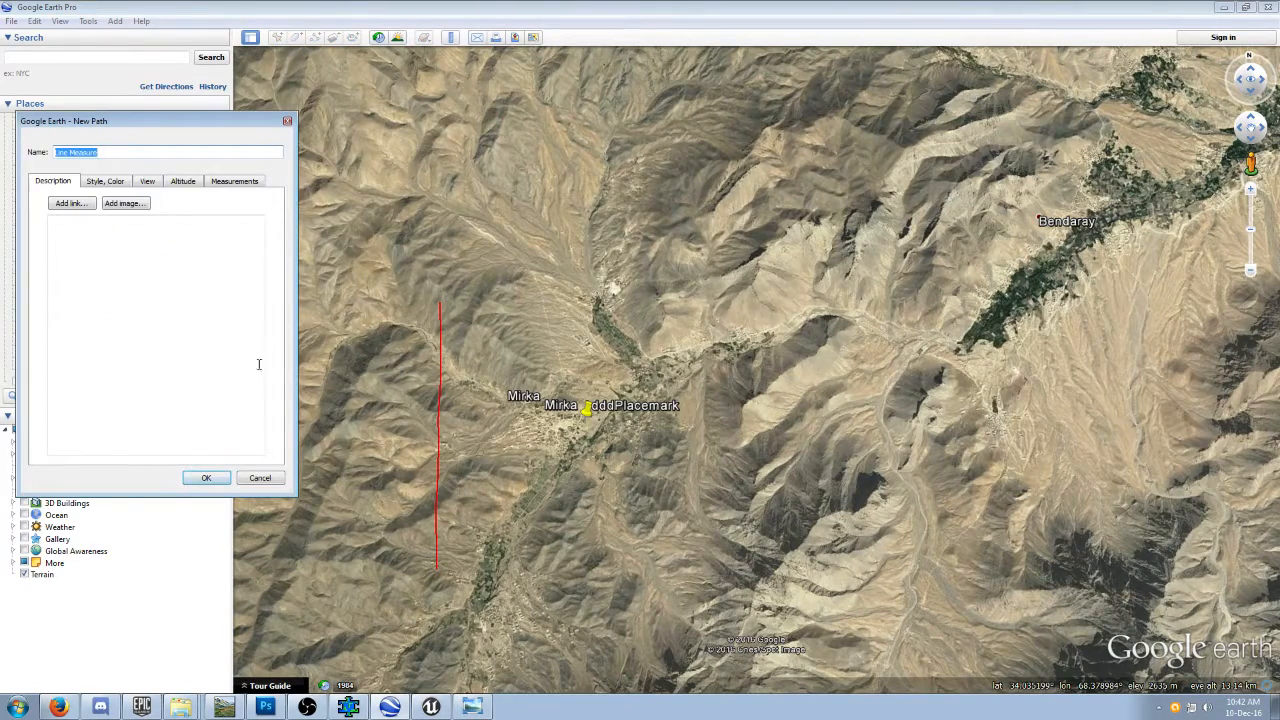
pyautogui.click(208, 478)
# Measure an east-west ruler line about 3.06 km long, running east from the north end of the saved red line.
pyautogui.click(450, 37)
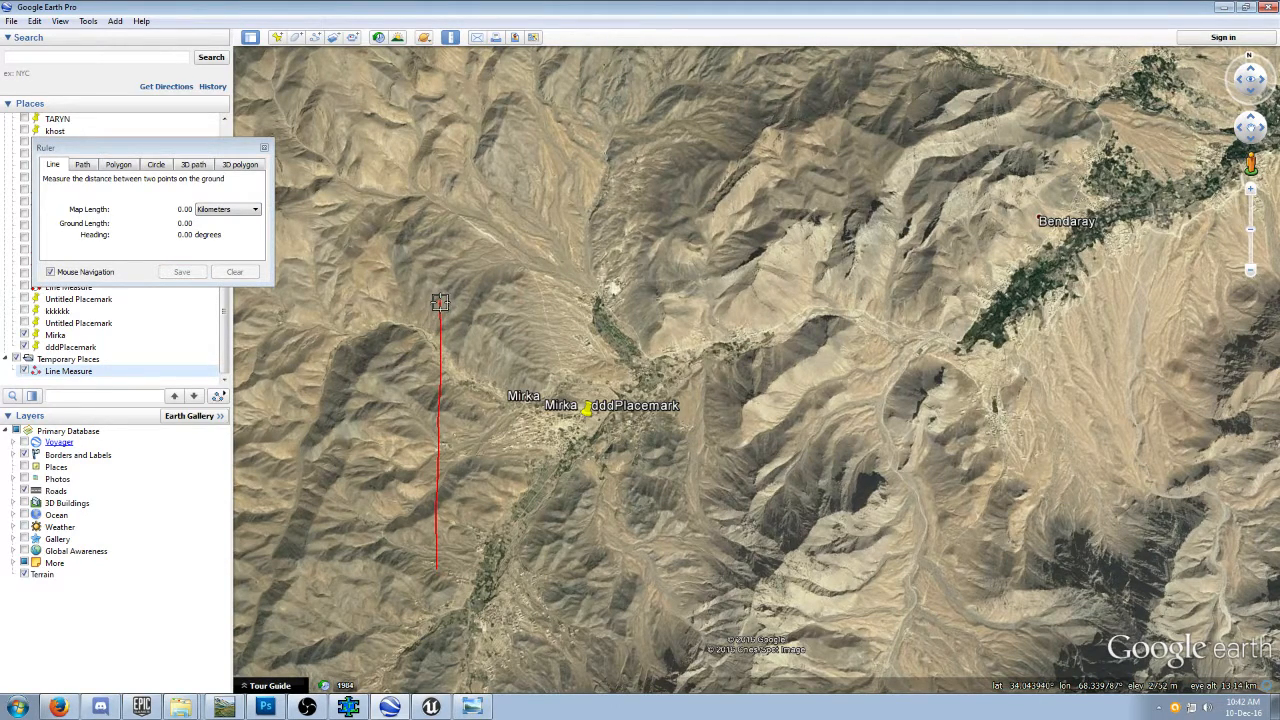
pyautogui.click(440, 302)
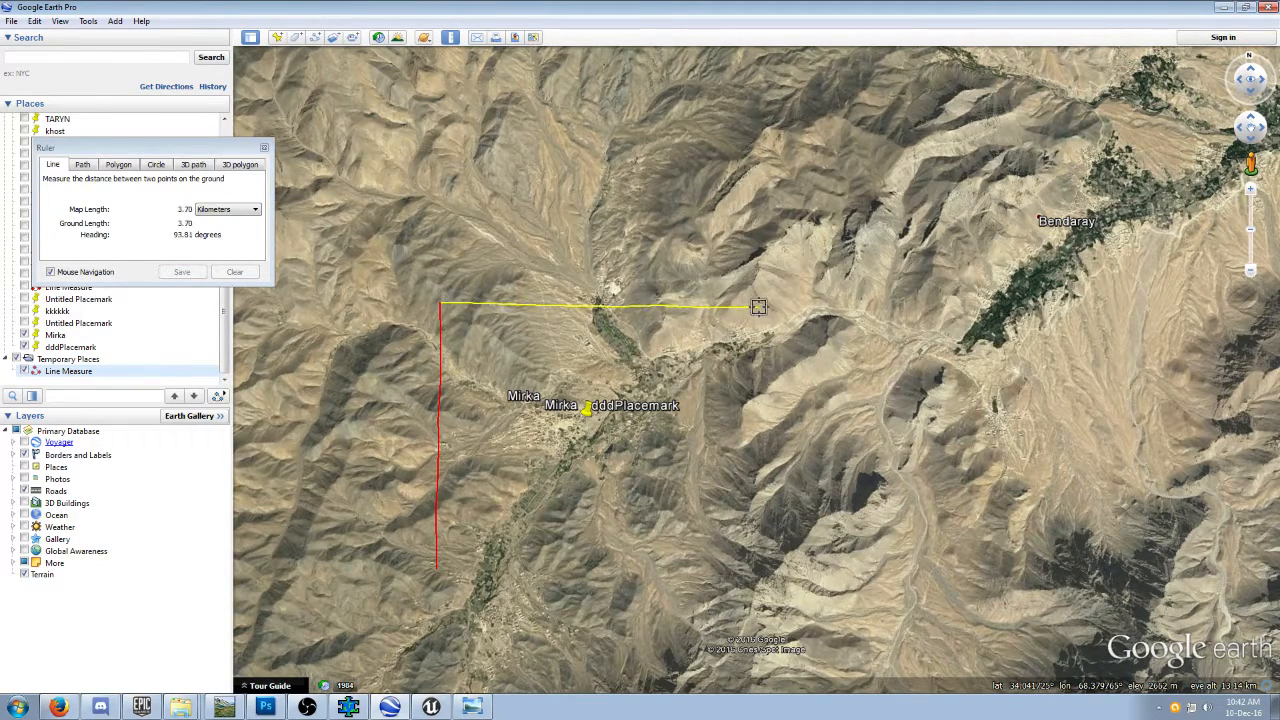
pyautogui.click(704, 307)
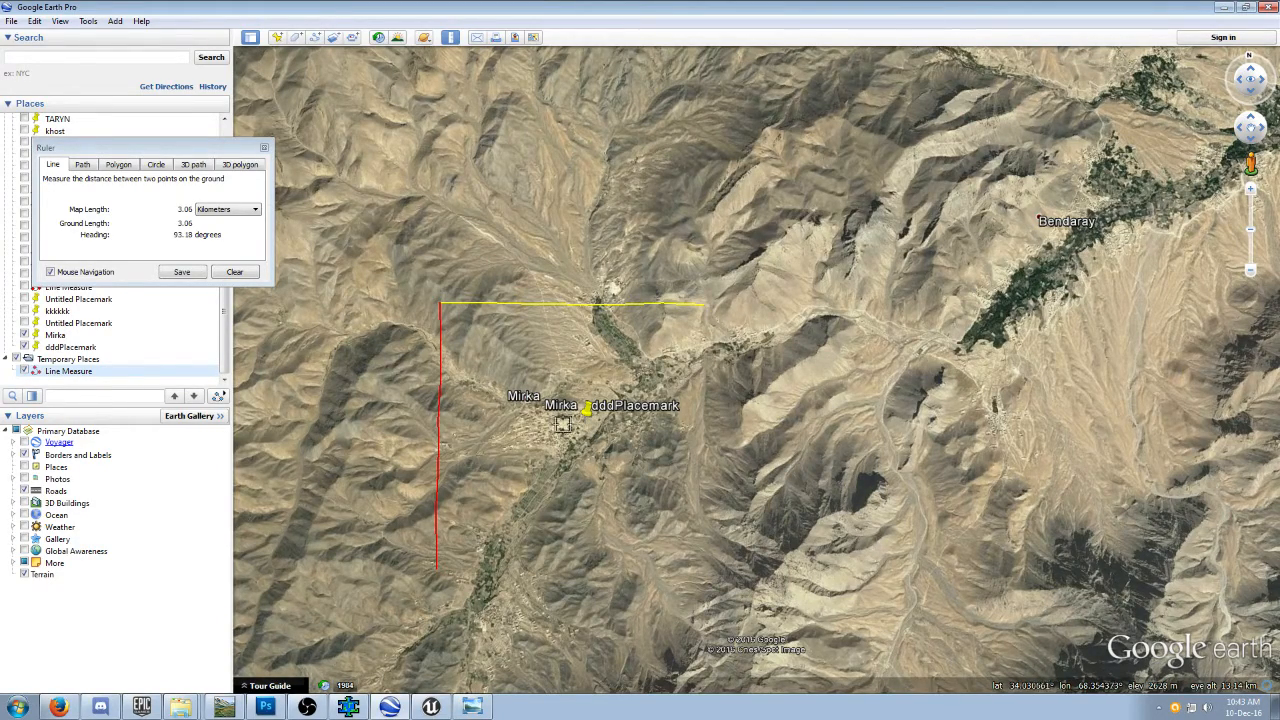
pyautogui.scroll(3, 561, 424)
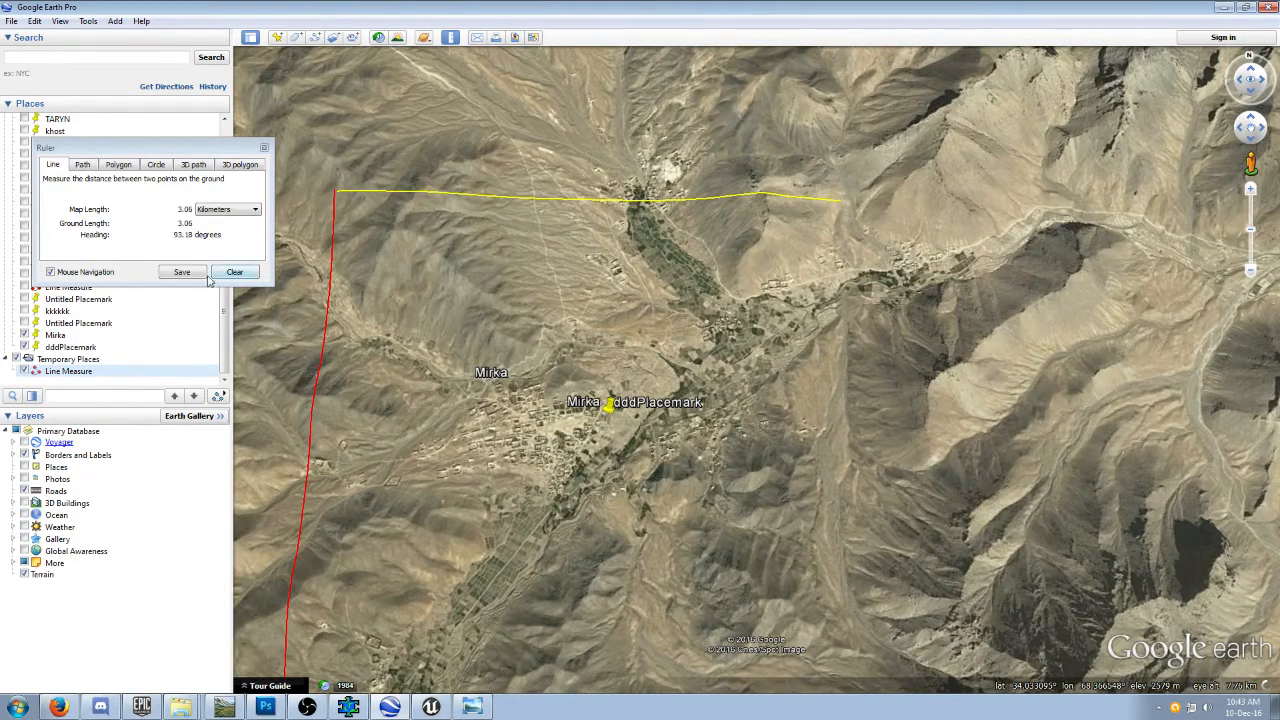
pyautogui.scroll(2, 618, 329)
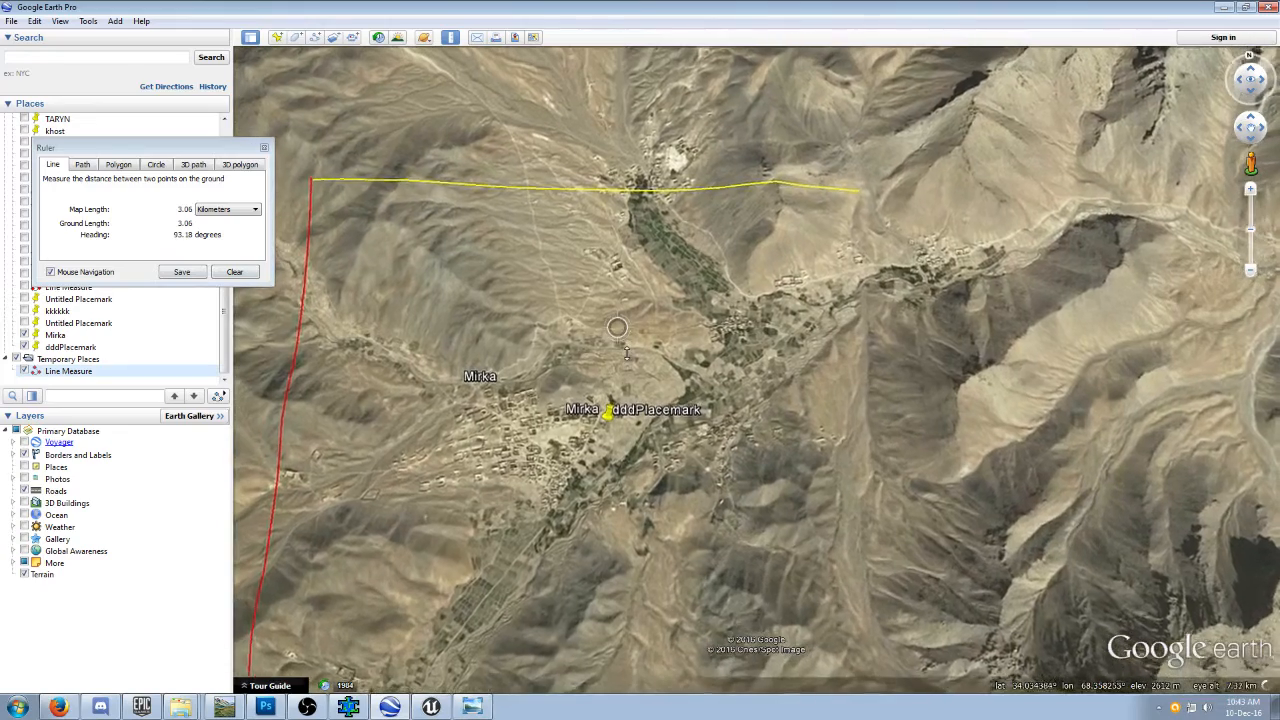
pyautogui.moveTo(668, 424); pyautogui.dragTo(666, 316, button='middle')
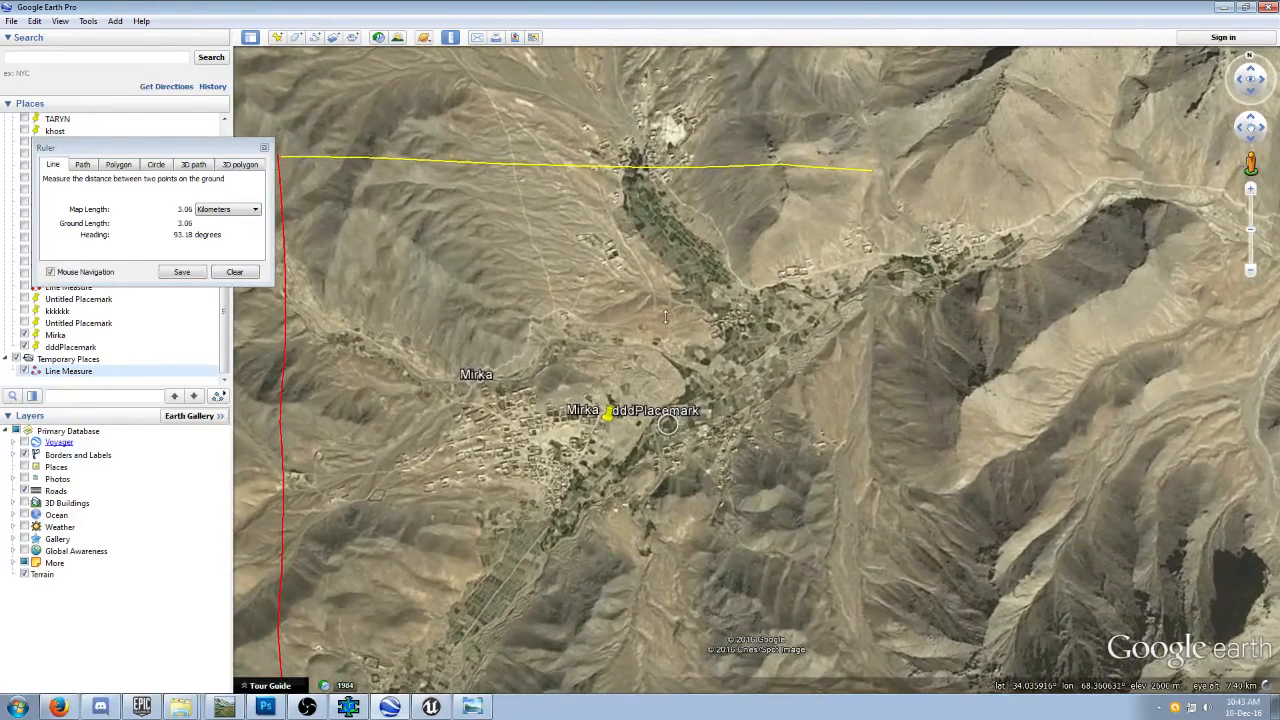
pyautogui.click(264, 147)
# Position a new placemark over the existing Mirka marker and bring up Map Puzzle beside the placemark's coordinates.
pyautogui.click(277, 37)
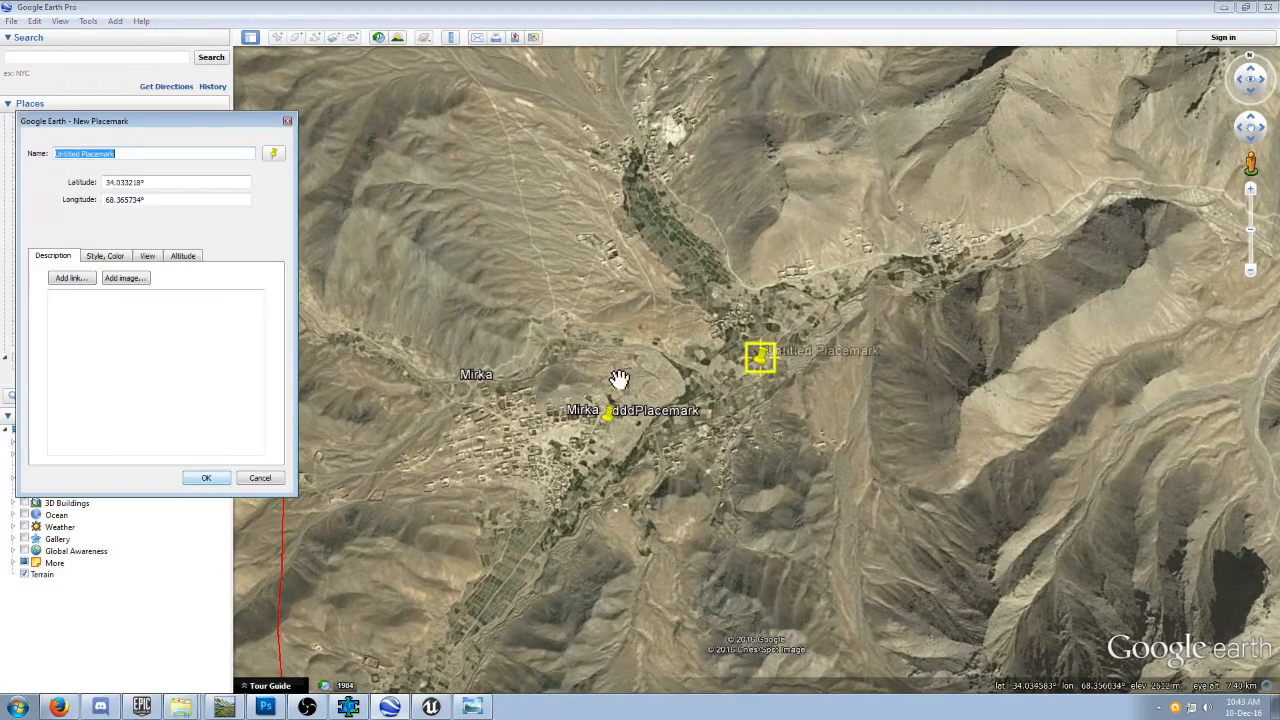
pyautogui.moveTo(763, 362); pyautogui.dragTo(605, 430)
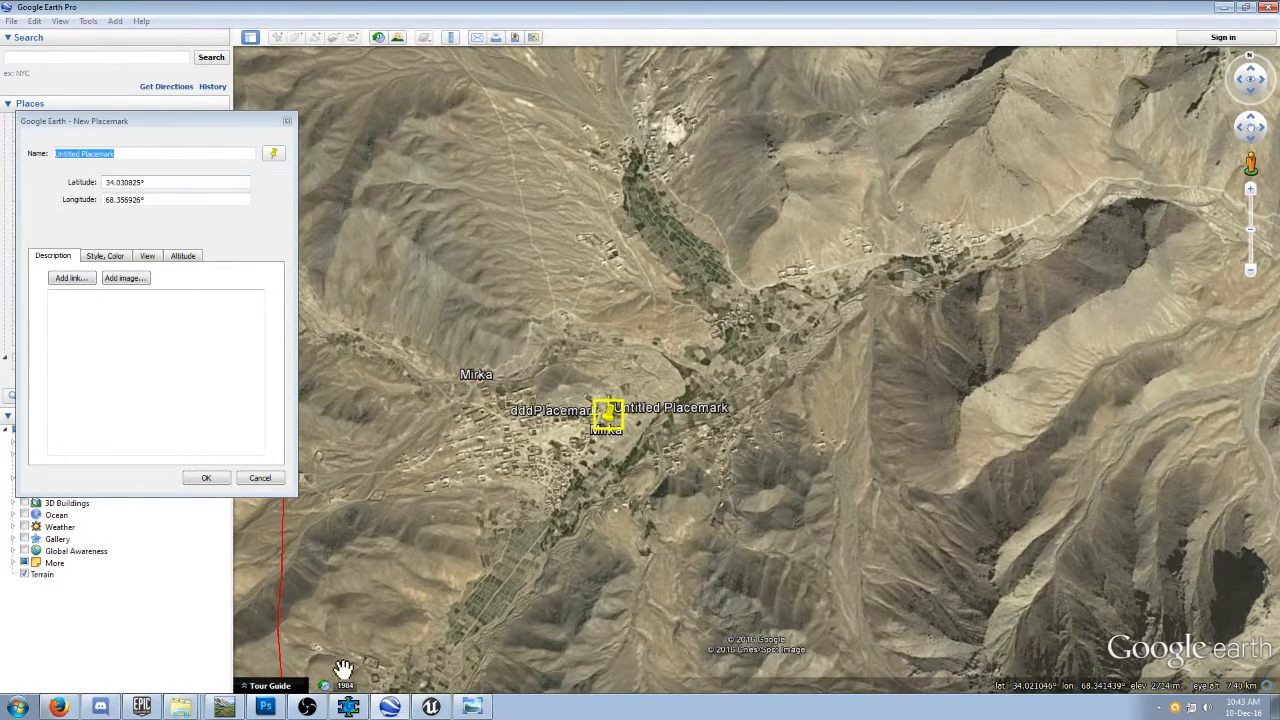
pyautogui.click(348, 707)
pyautogui.moveTo(347, 164); pyautogui.dragTo(747, 150)
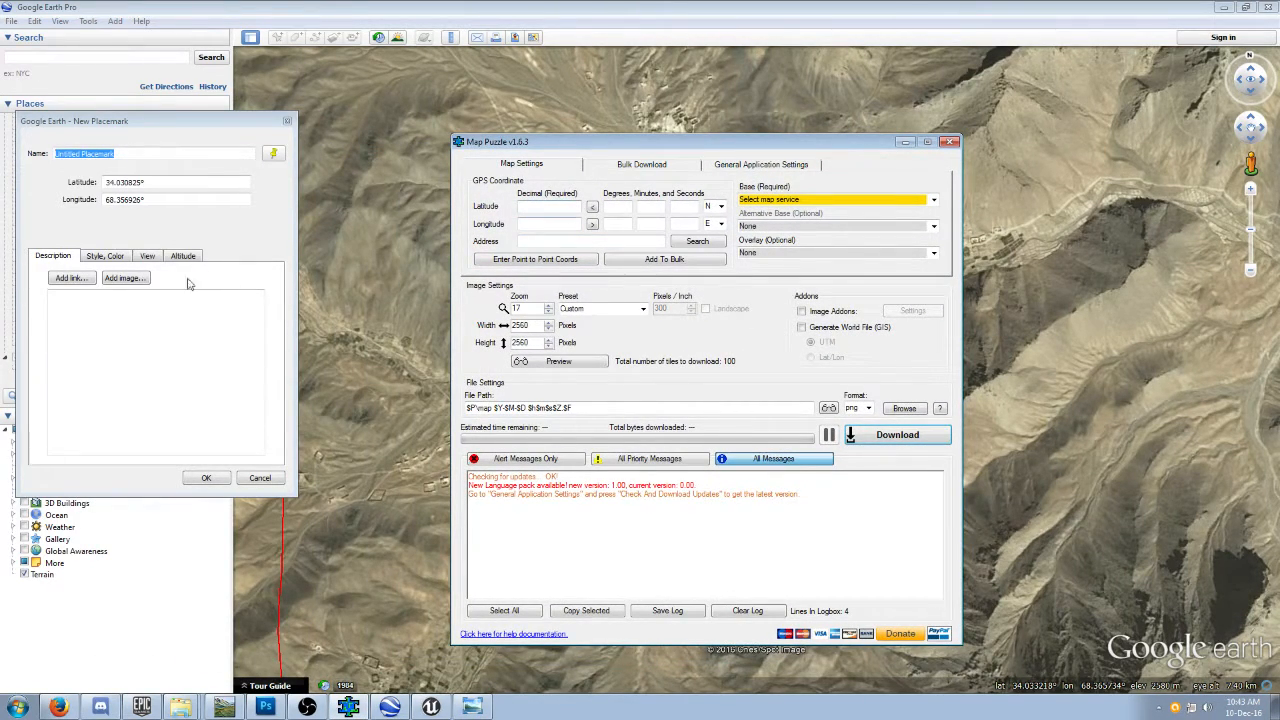
# Copy the placemark's latitude, 34.030825, into Map Puzzle's decimal latitude.
pyautogui.click(142, 182)
pyautogui.moveTo(142, 182); pyautogui.dragTo(106, 182)
pyautogui.rightClick(115, 178)
pyautogui.click(145, 239)
pyautogui.click(350, 707)
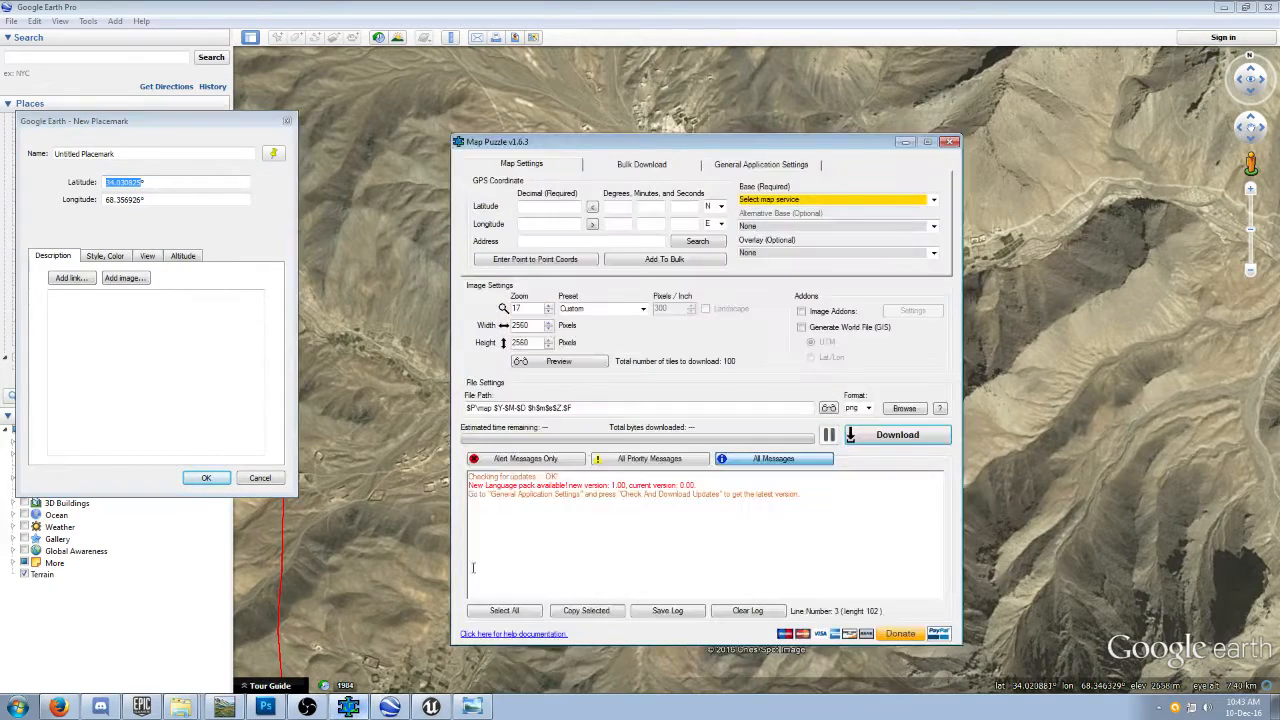
pyautogui.rightClick(535, 207)
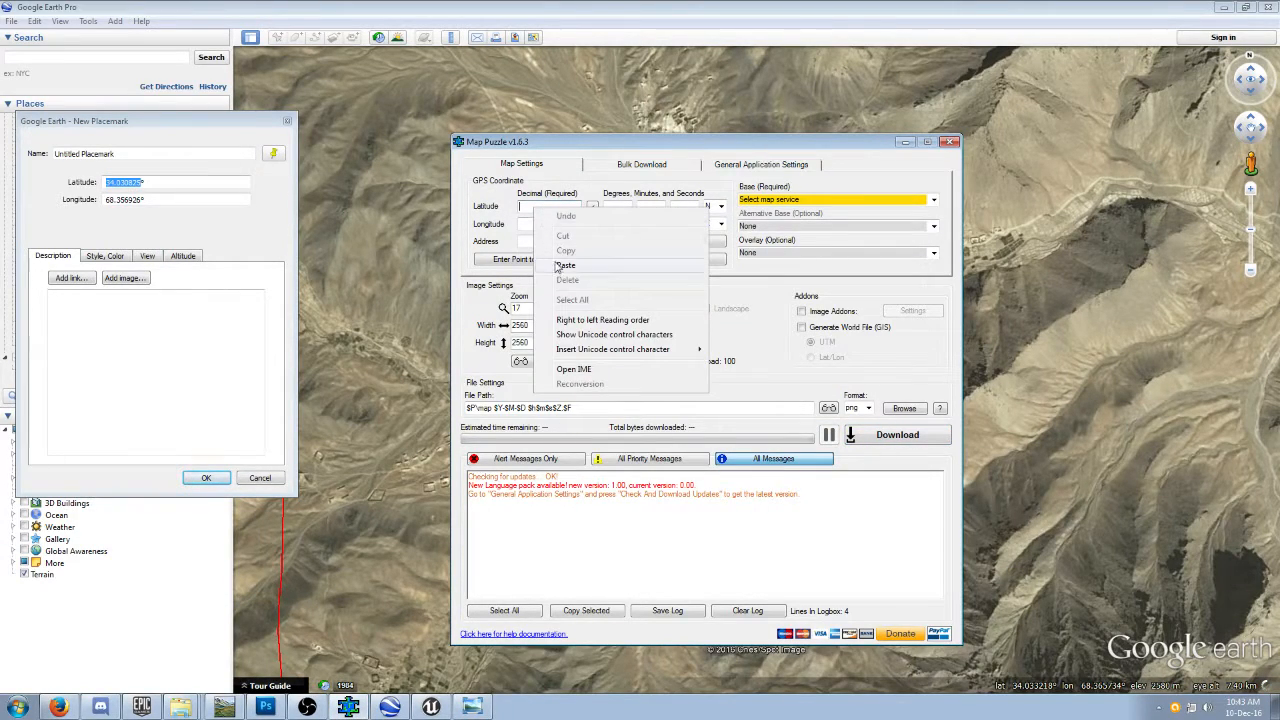
pyautogui.click(565, 266)
# Copy the placemark's longitude, 68.356926, into Map Puzzle's decimal longitude.
pyautogui.moveTo(146, 199); pyautogui.dragTo(107, 199)
pyautogui.rightClick(108, 199)
pyautogui.click(132, 240)
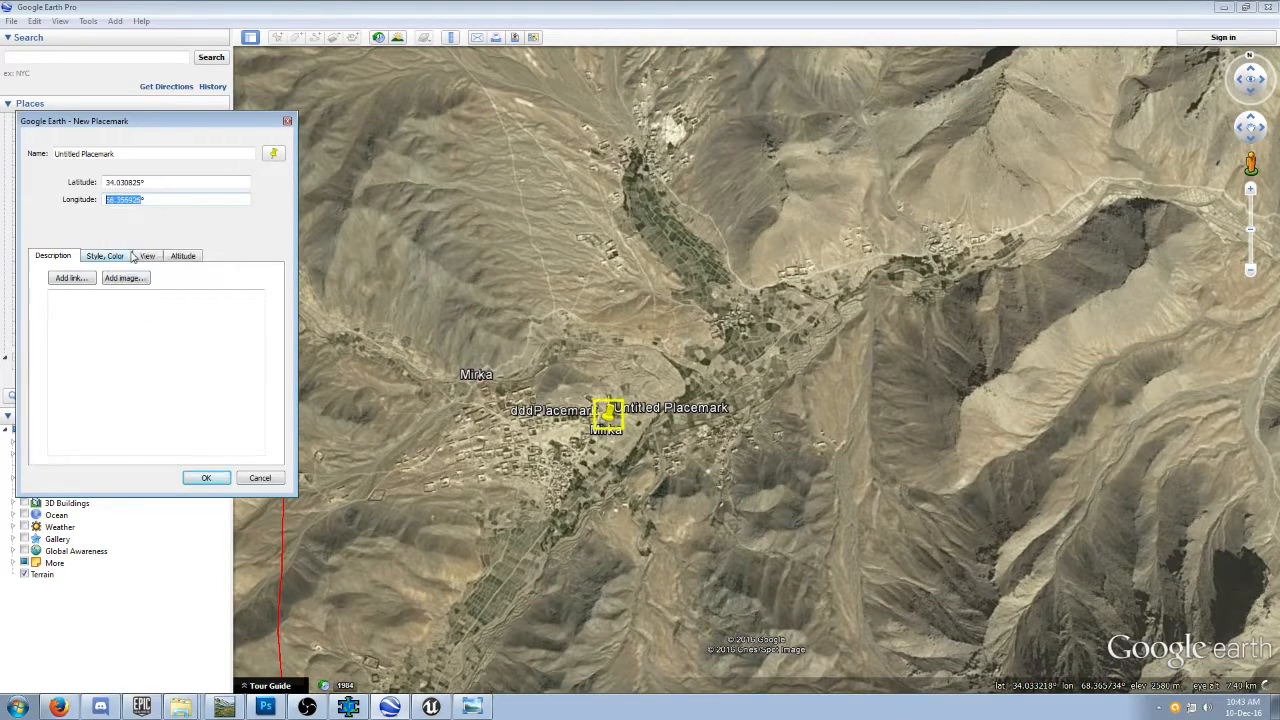
pyautogui.click(347, 706)
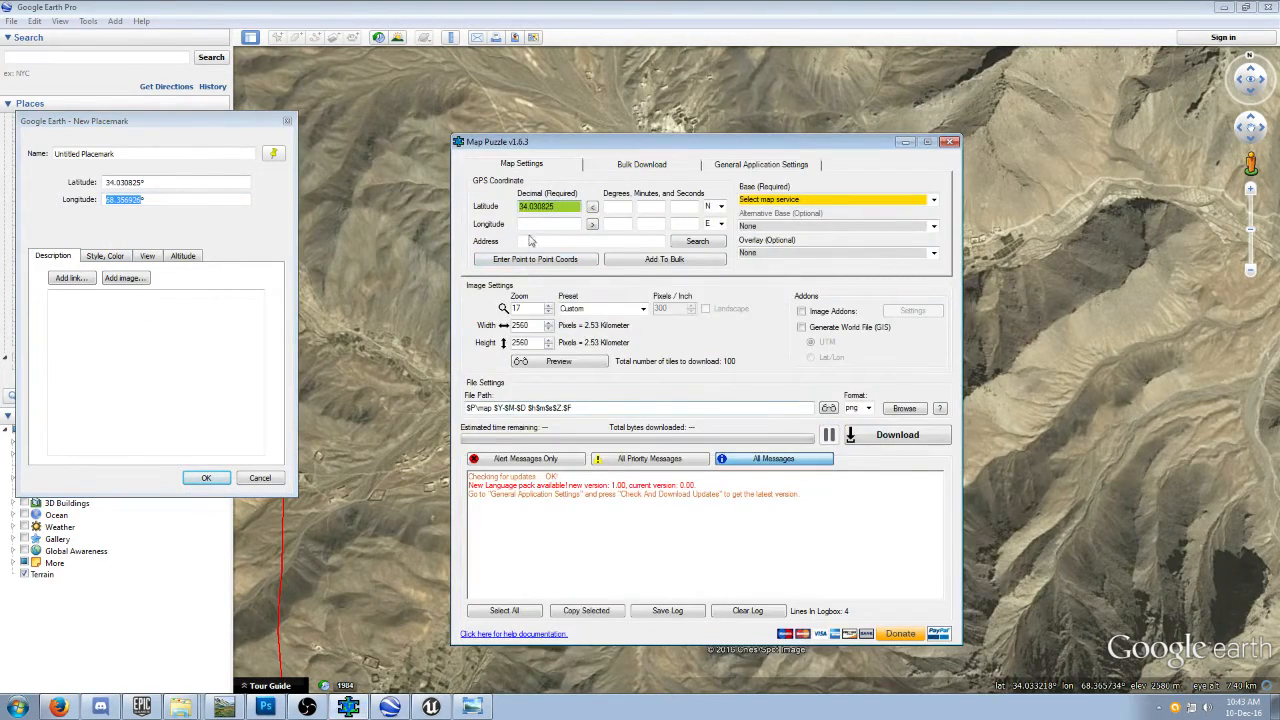
pyautogui.rightClick(531, 225)
pyautogui.click(564, 282)
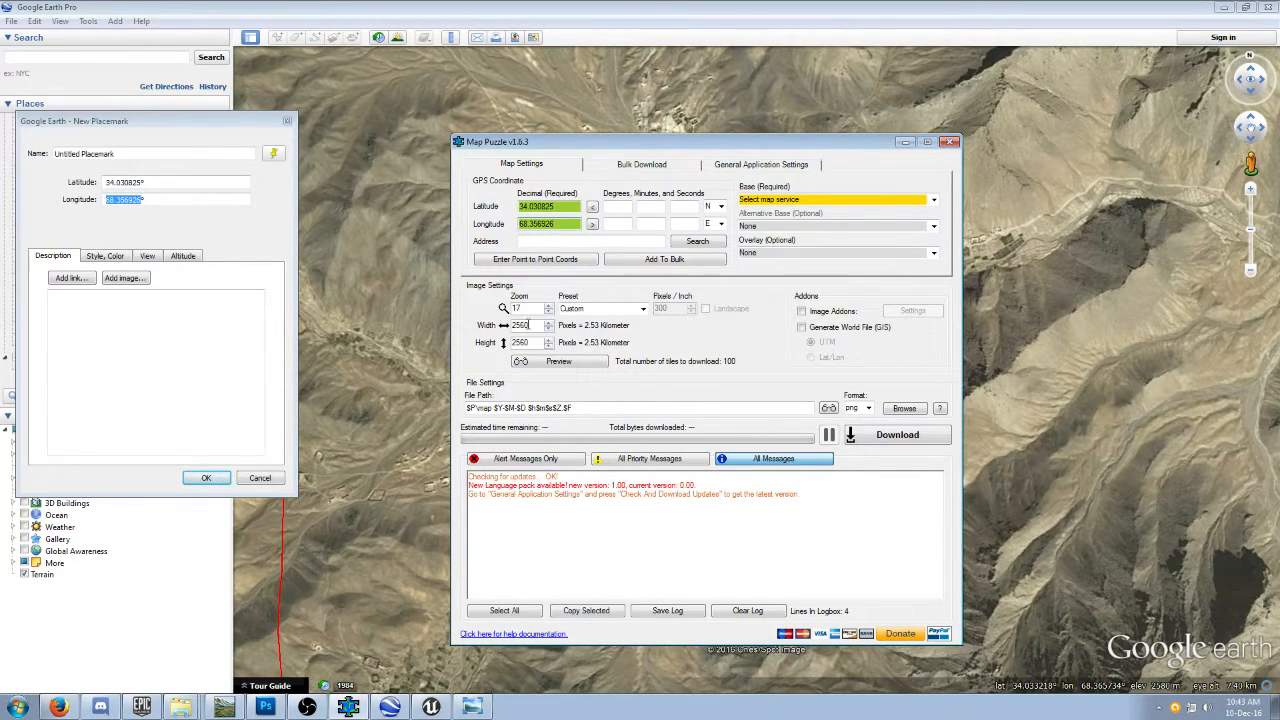
# Set the image to 3028 by 3028 pixels at zoom 17 and use Google Maps - Satellite as the base map.
pyautogui.click(548, 305)
pyautogui.click(548, 312)
pyautogui.click(548, 305)
pyautogui.click(548, 323)
pyautogui.click(548, 324)
pyautogui.click(548, 325)
pyautogui.click(548, 327)
pyautogui.click(548, 312)
pyautogui.click(548, 329)
pyautogui.click(548, 329)
pyautogui.click(548, 330)
pyautogui.write('012')
pyautogui.click(550, 324)
pyautogui.click(549, 323)
pyautogui.moveTo(526, 343); pyautogui.dragTo(502, 345)
pyautogui.write('3028')
pyautogui.click(933, 200)
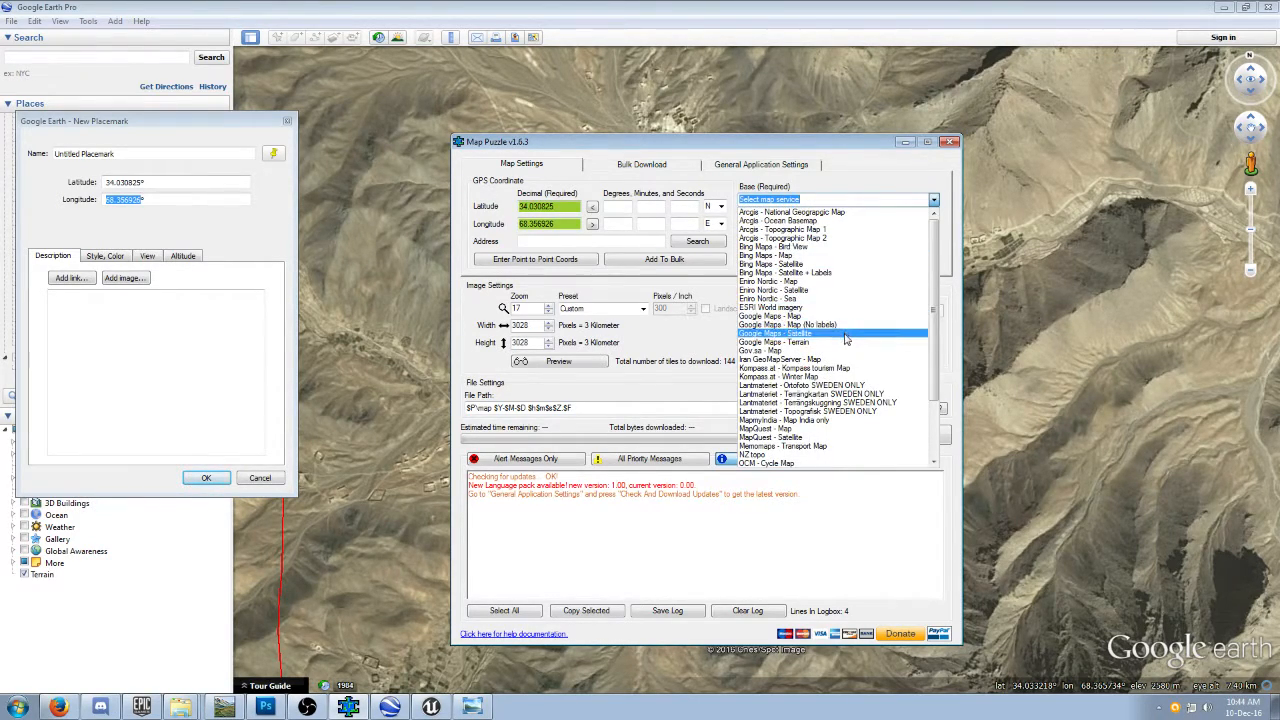
pyautogui.click(845, 333)
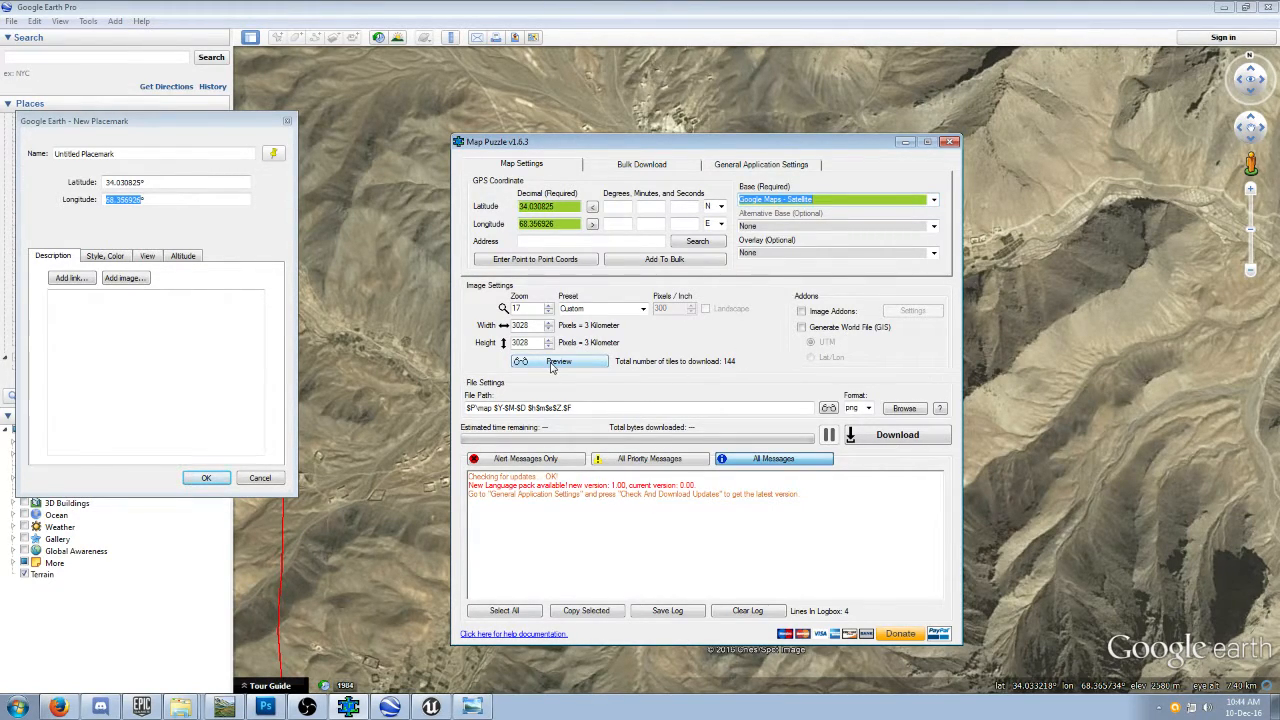
# Set the output folder to Mirka_V1 under D:\Squad SDK II\Squad\Squad\Content\Maps.
pyautogui.click(904, 408)
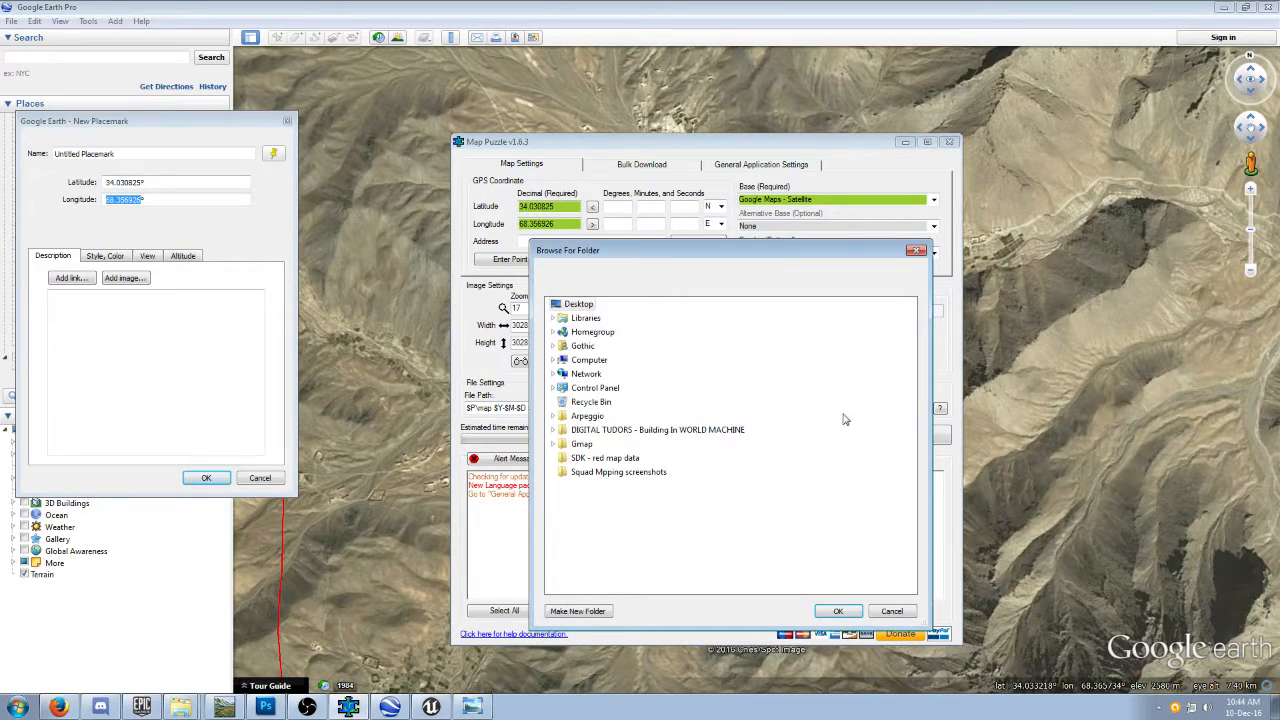
pyautogui.click(554, 360)
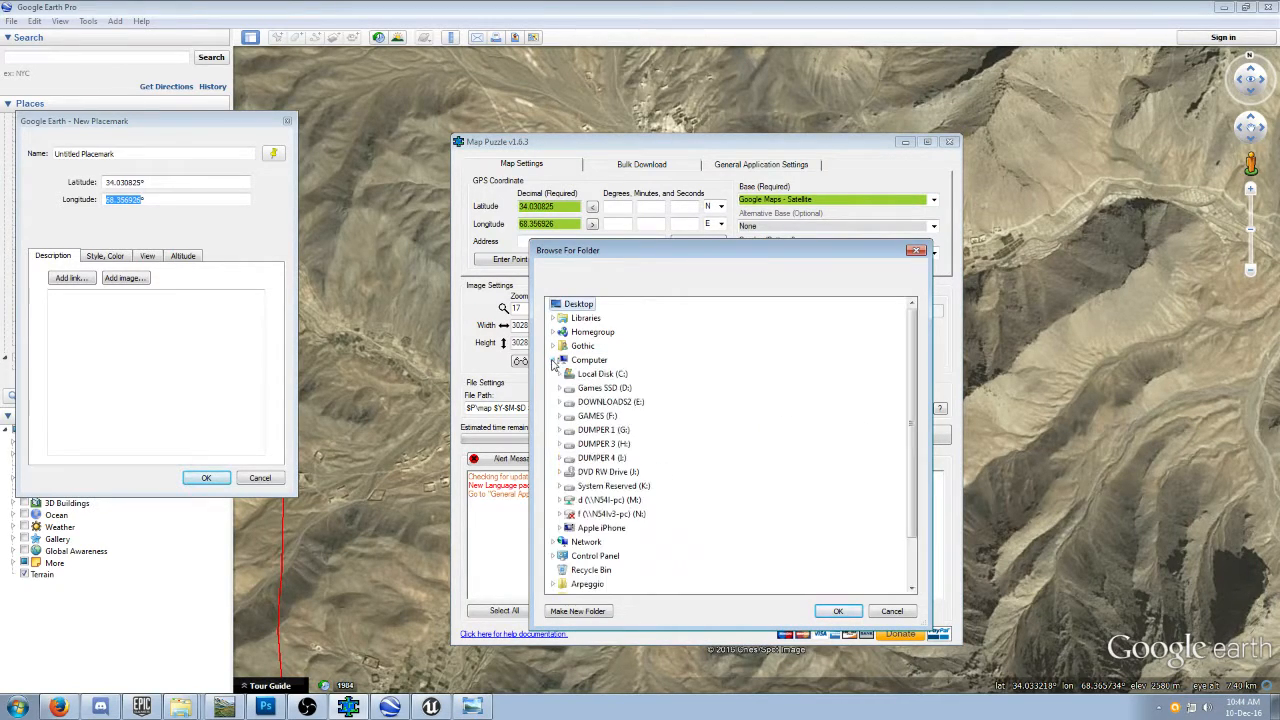
pyautogui.doubleClick(585, 392)
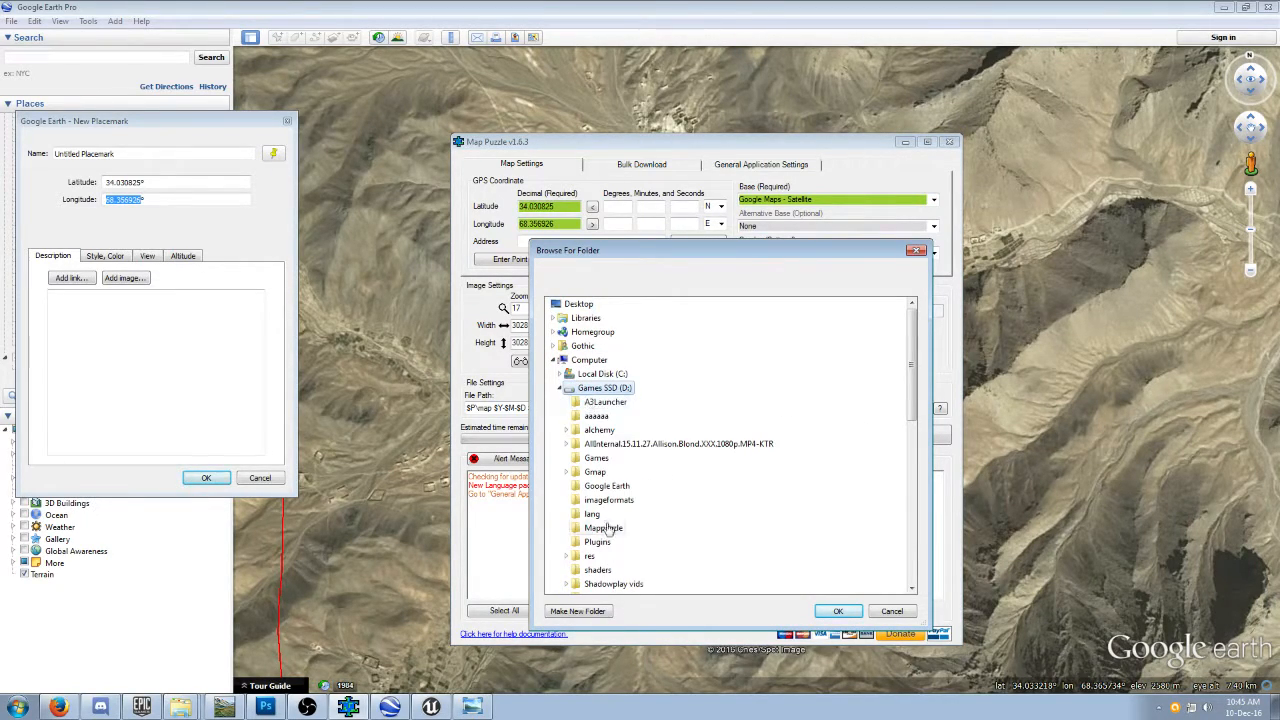
pyautogui.scroll(-4, 605, 525)
pyautogui.doubleClick(603, 487)
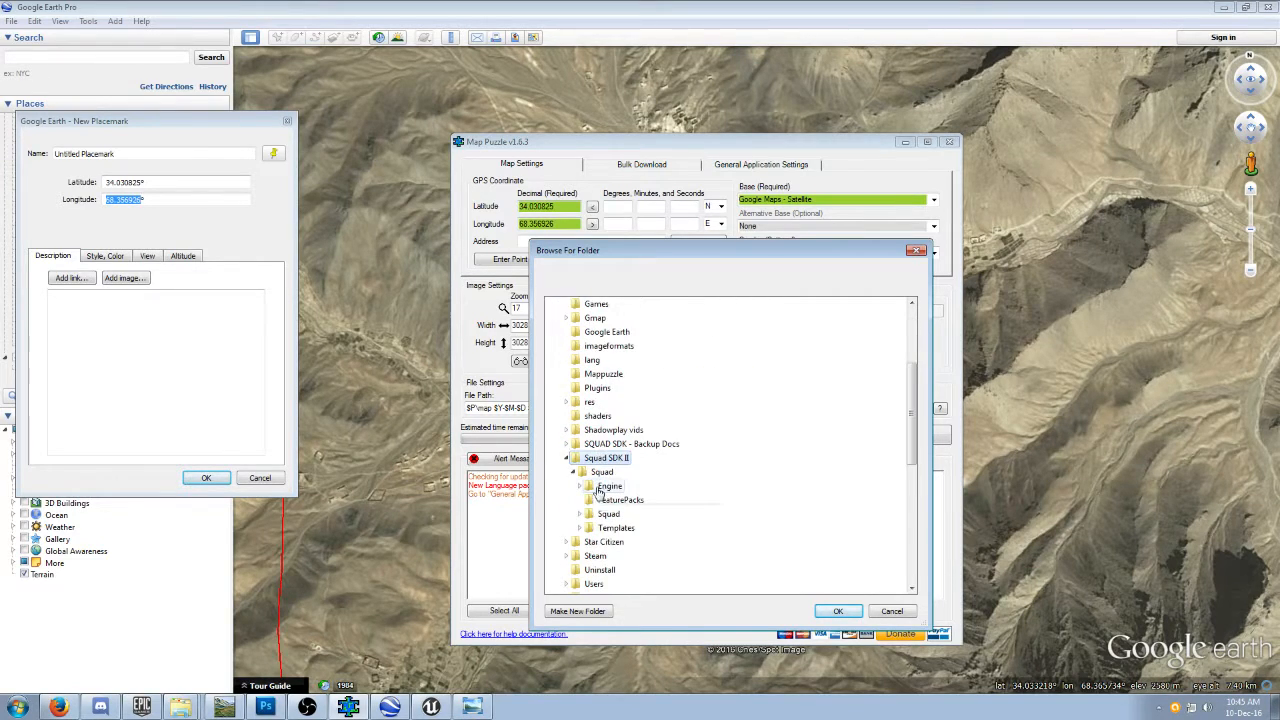
pyautogui.doubleClick(608, 513)
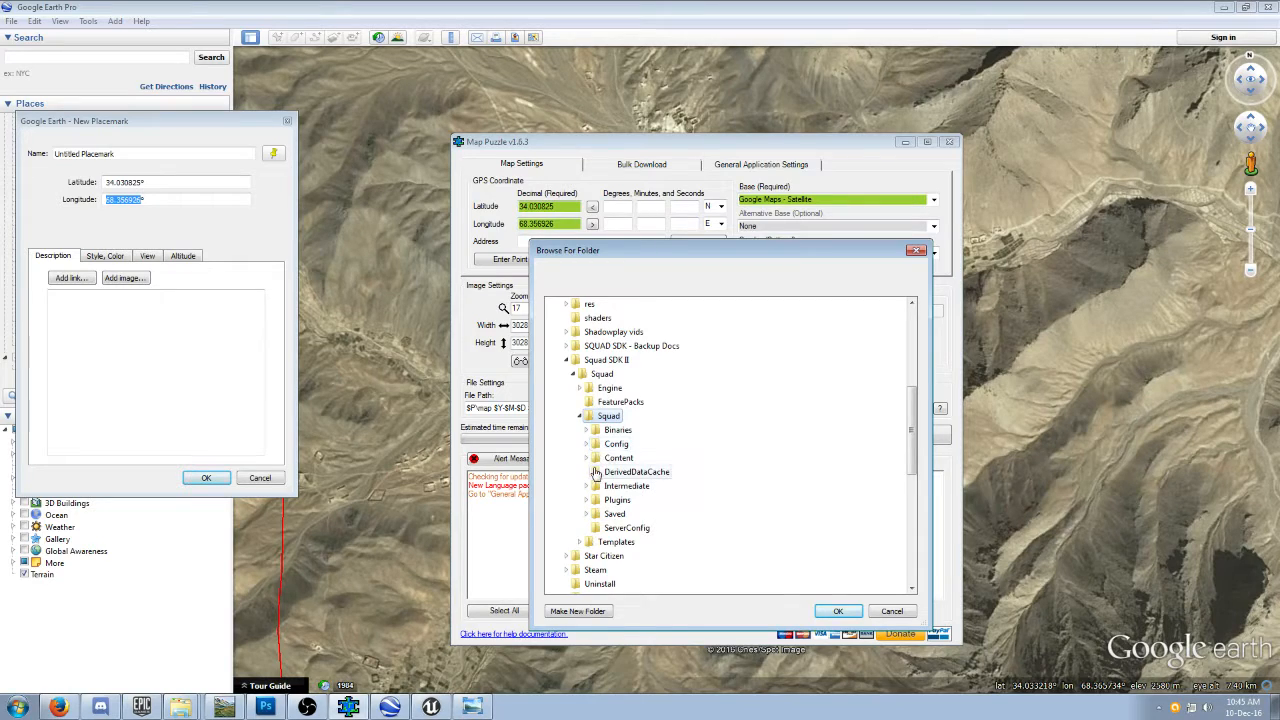
pyautogui.doubleClick(617, 458)
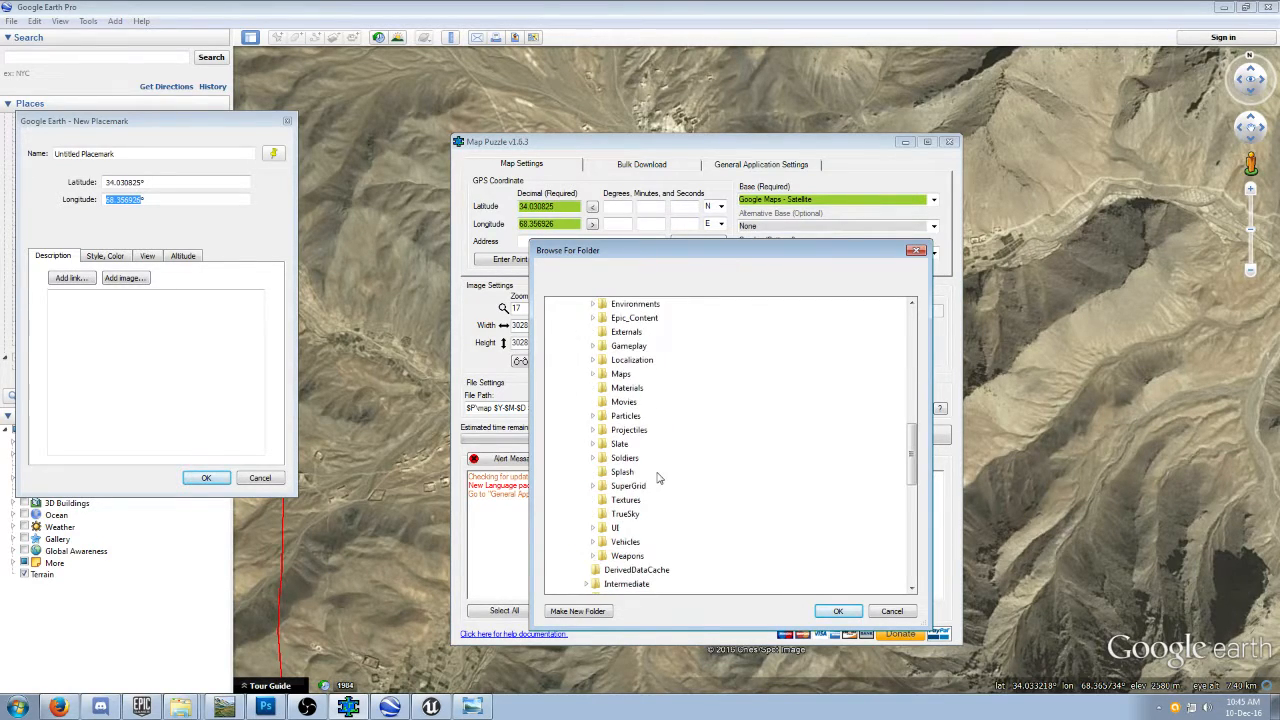
pyautogui.doubleClick(620, 374)
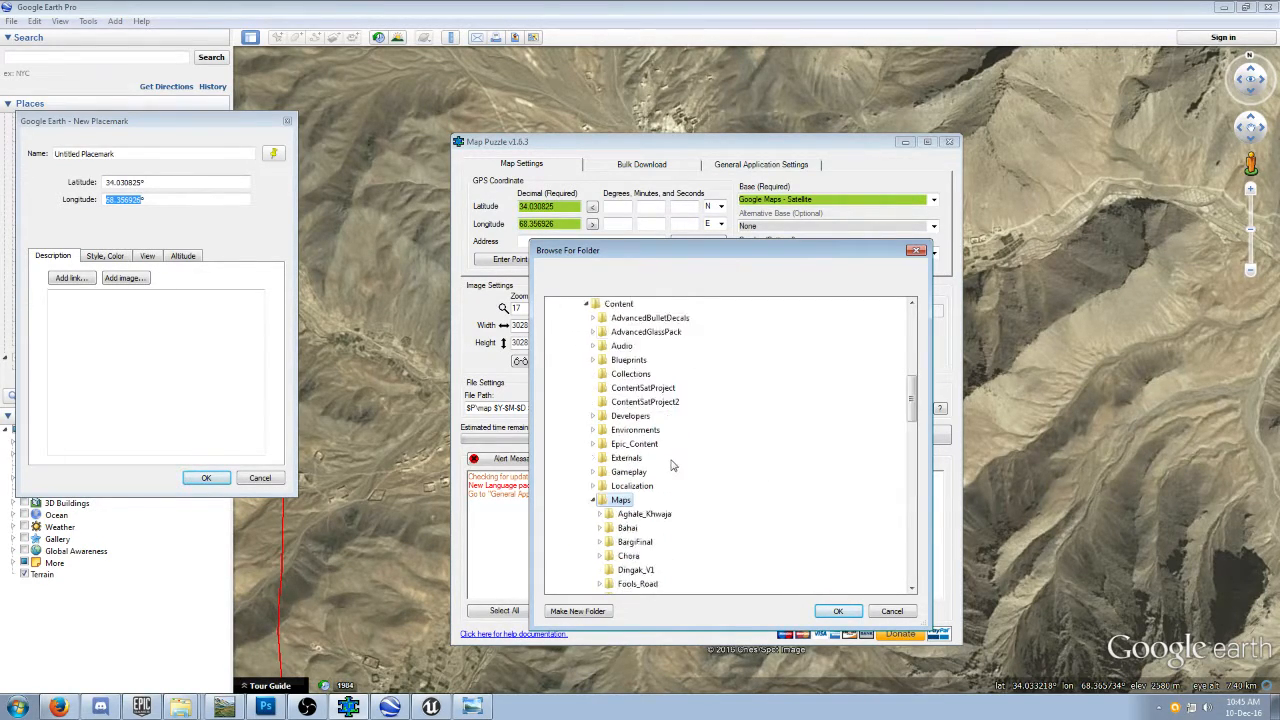
pyautogui.scroll(-1, 615, 470)
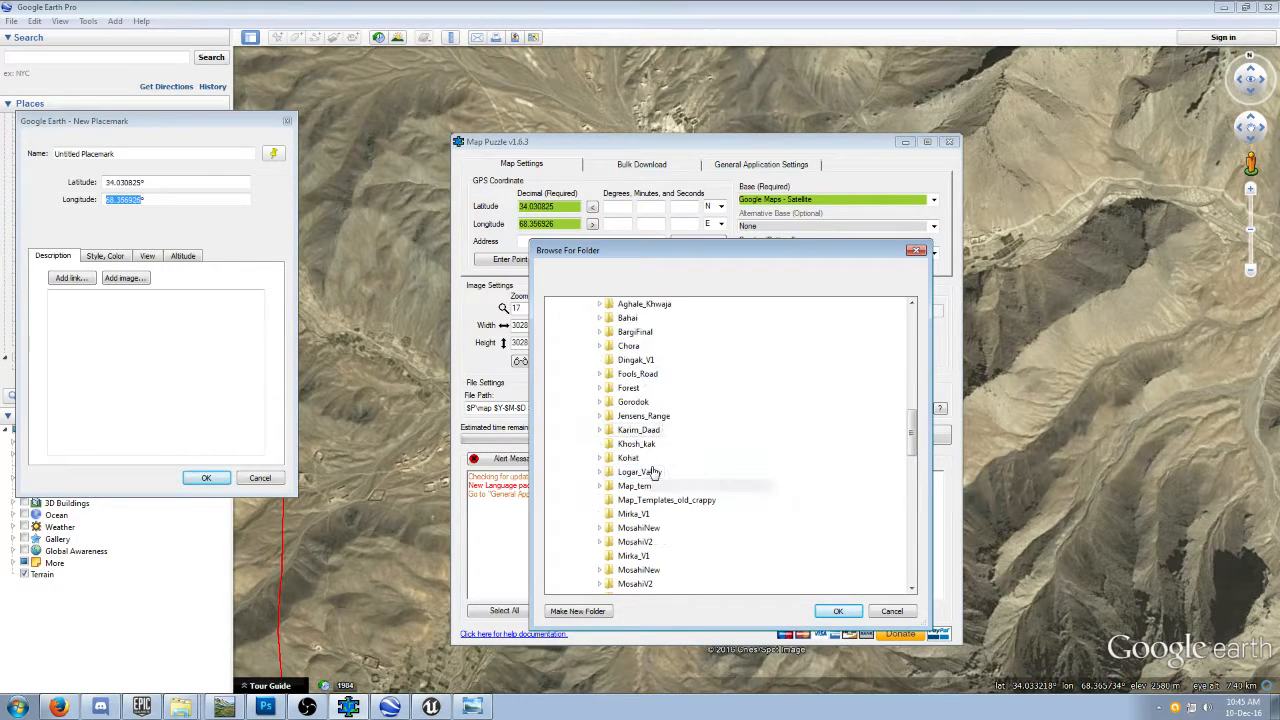
pyautogui.click(634, 515)
pyautogui.click(840, 612)
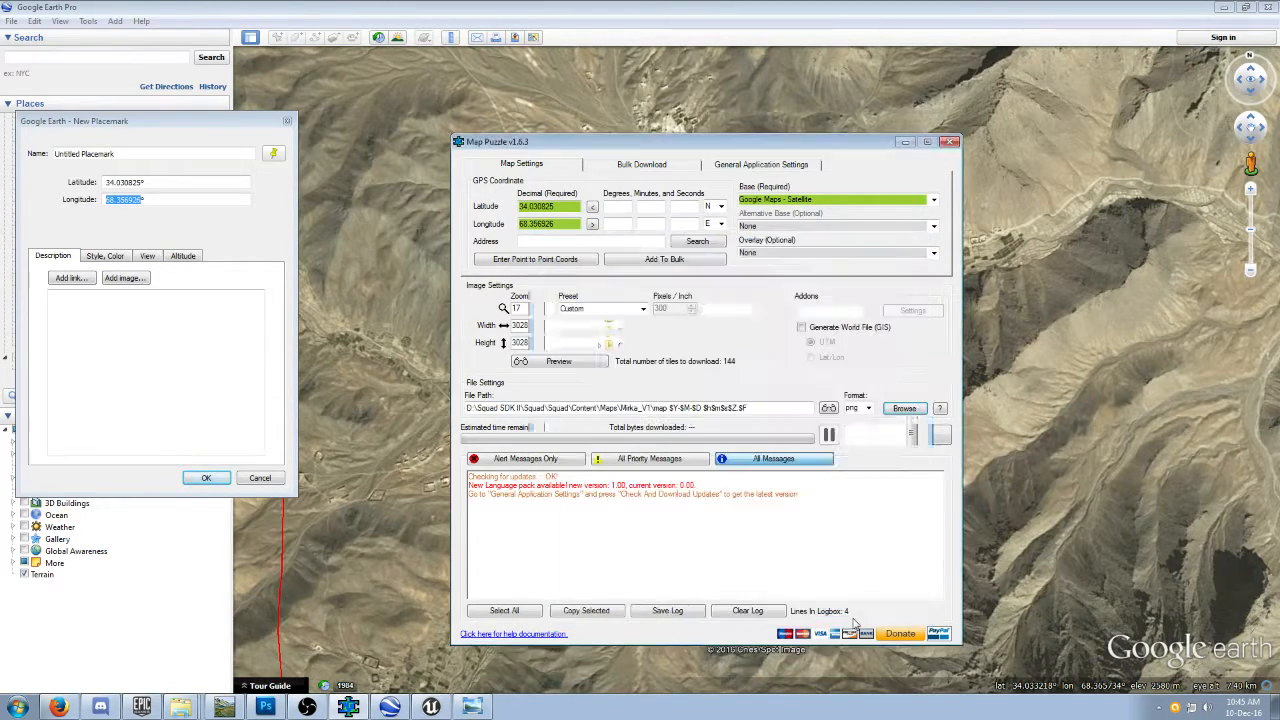
# Preview the 3 km capture area around Mirka and download the satellite image.
pyautogui.click(552, 364)
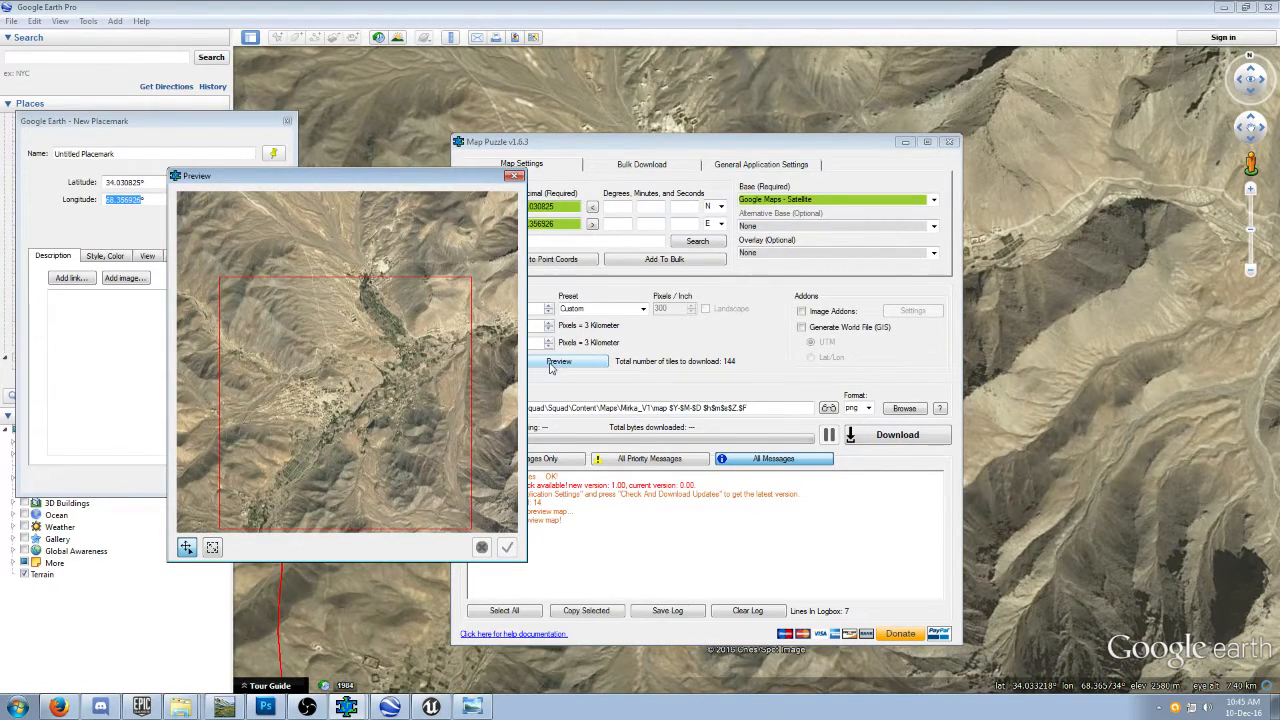
pyautogui.click(874, 437)
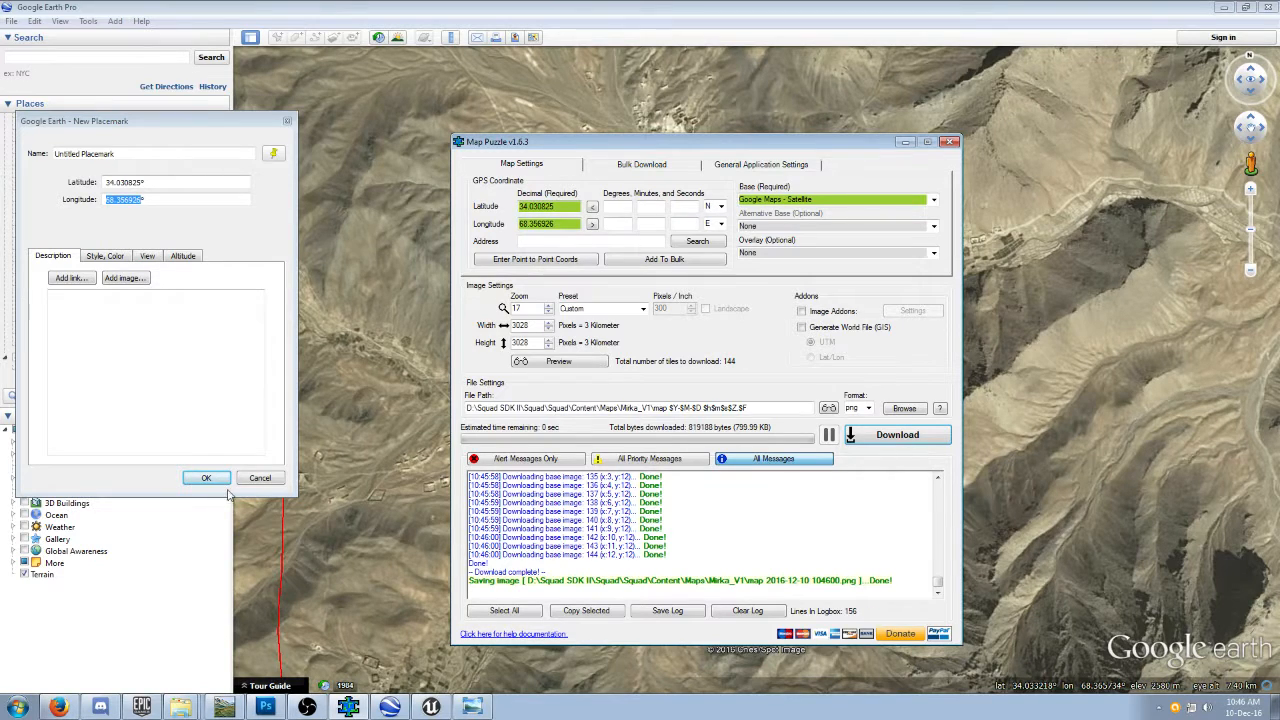
# Discard the unsaved placemark and minimize Google Earth Pro, Map Puzzle and the browser to reach the Mirka_V1 folder.
pyautogui.click(260, 477)
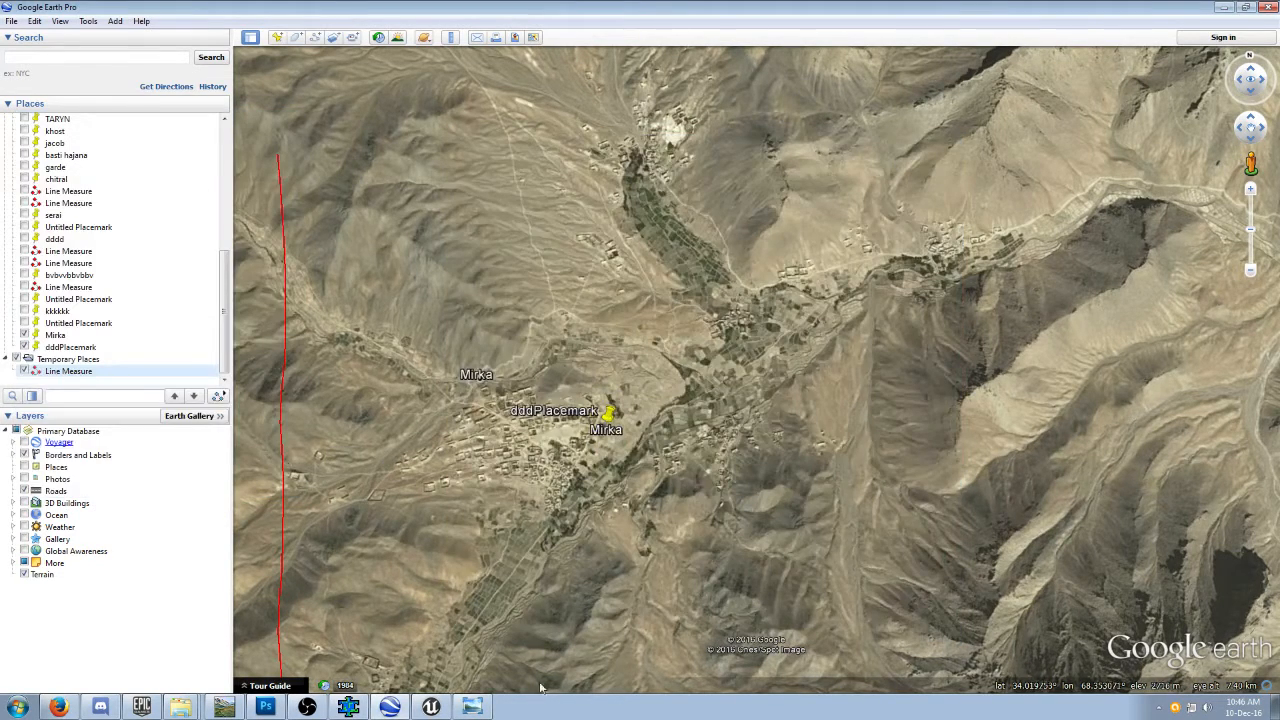
pyautogui.click(1222, 8)
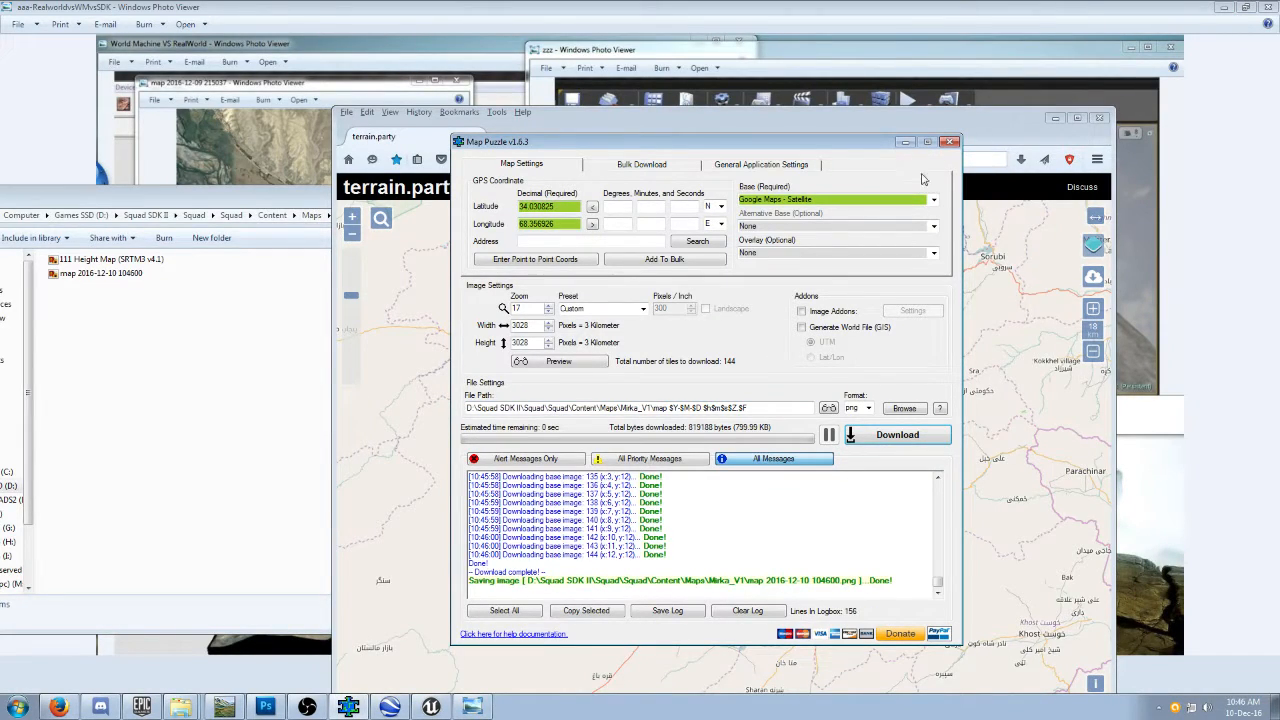
pyautogui.click(905, 141)
pyautogui.click(1055, 118)
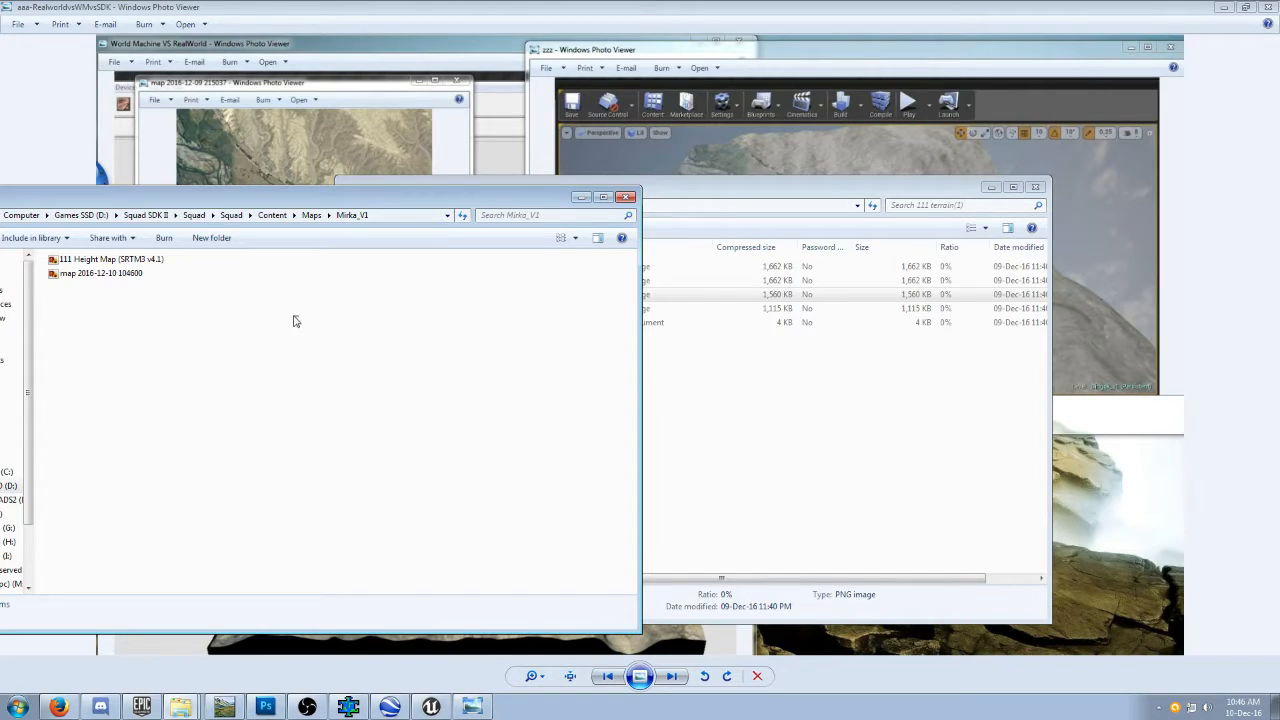
pyautogui.click(131, 262)
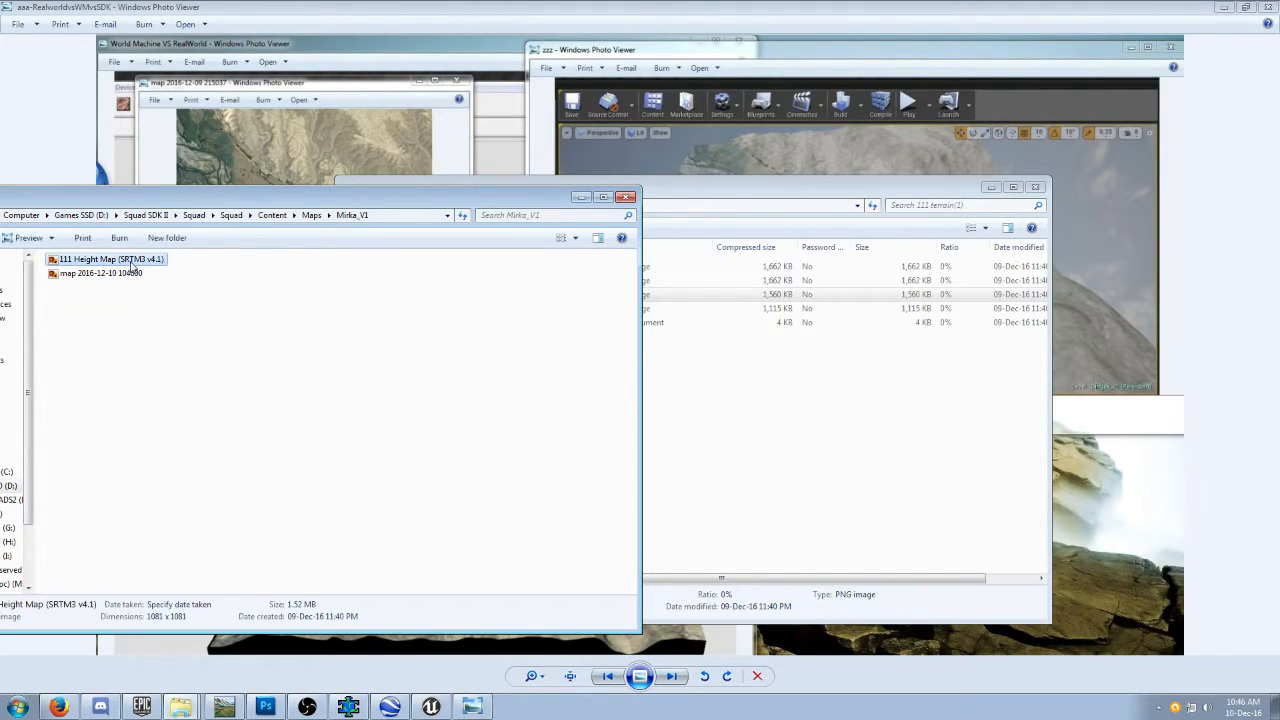
pyautogui.click(129, 276)
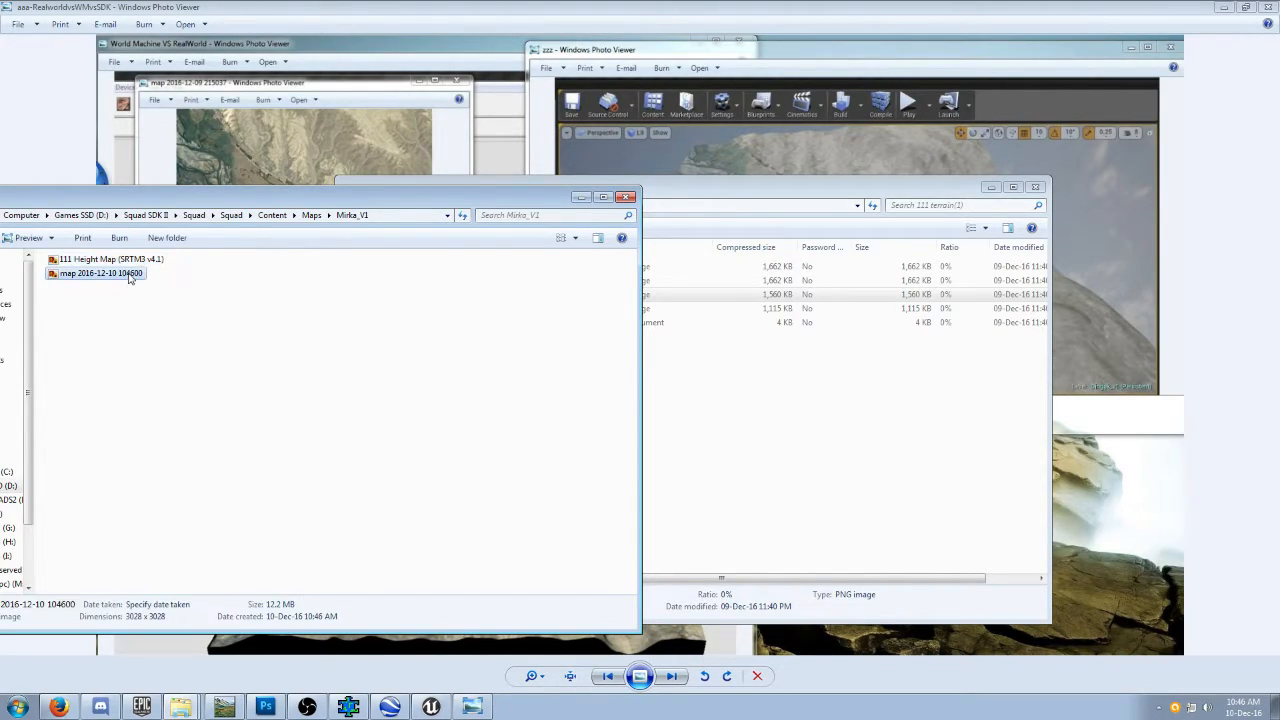
pyautogui.moveTo(235, 198); pyautogui.dragTo(283, 176)
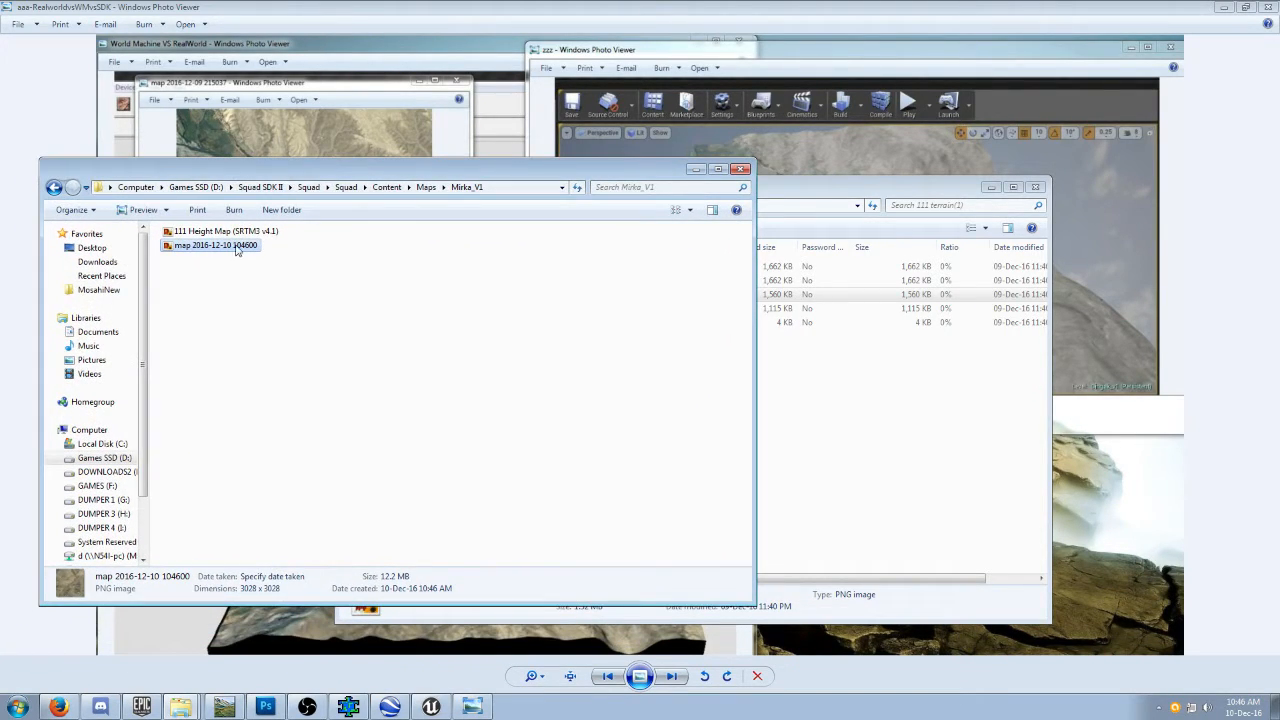
pyautogui.doubleClick(238, 248)
pyautogui.scroll(3, 594, 243)
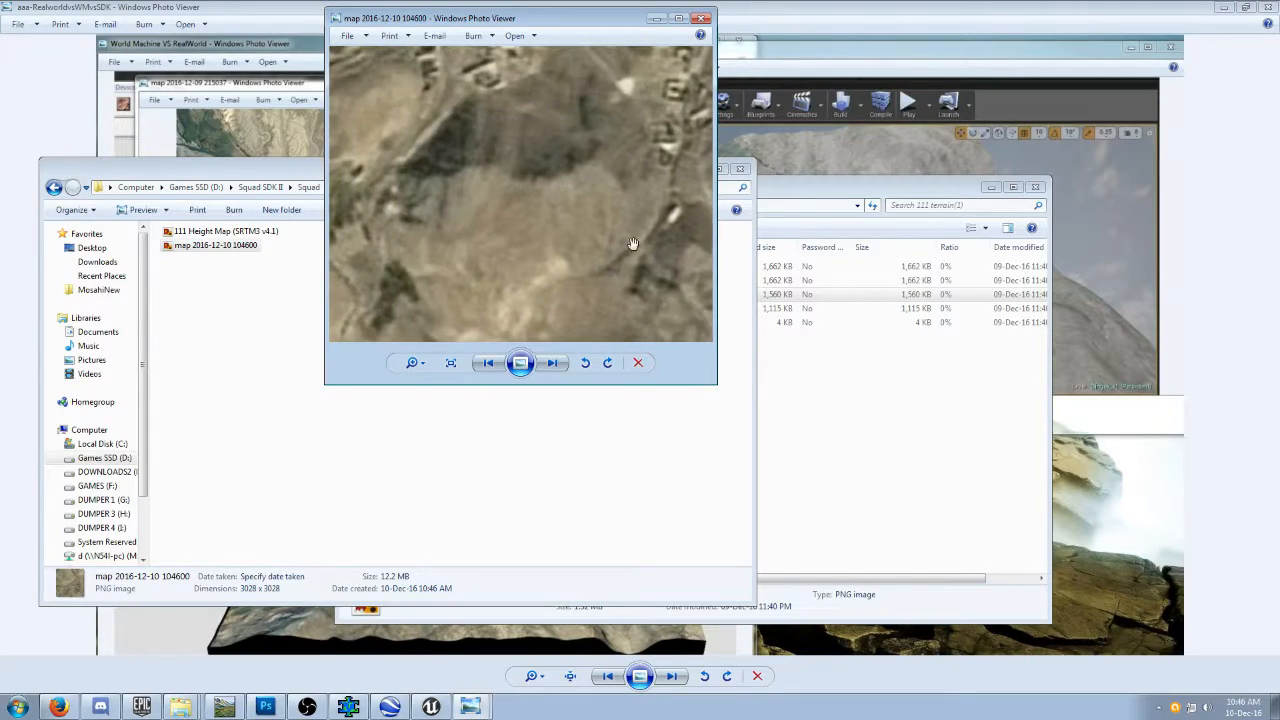
pyautogui.click(682, 18)
pyautogui.scroll(-8, 683, 346)
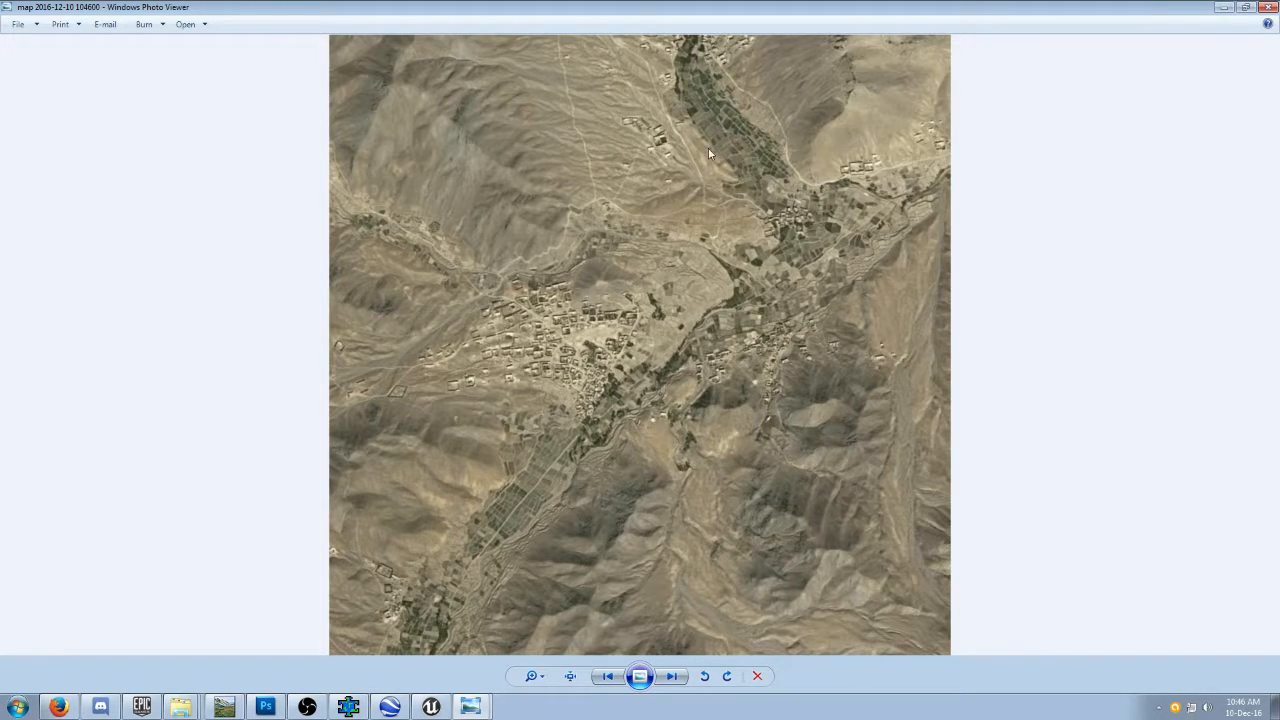
# Close the satellite image and switch to World Machine with the 3x3serai project, maximizing its window.
pyautogui.click(1266, 7)
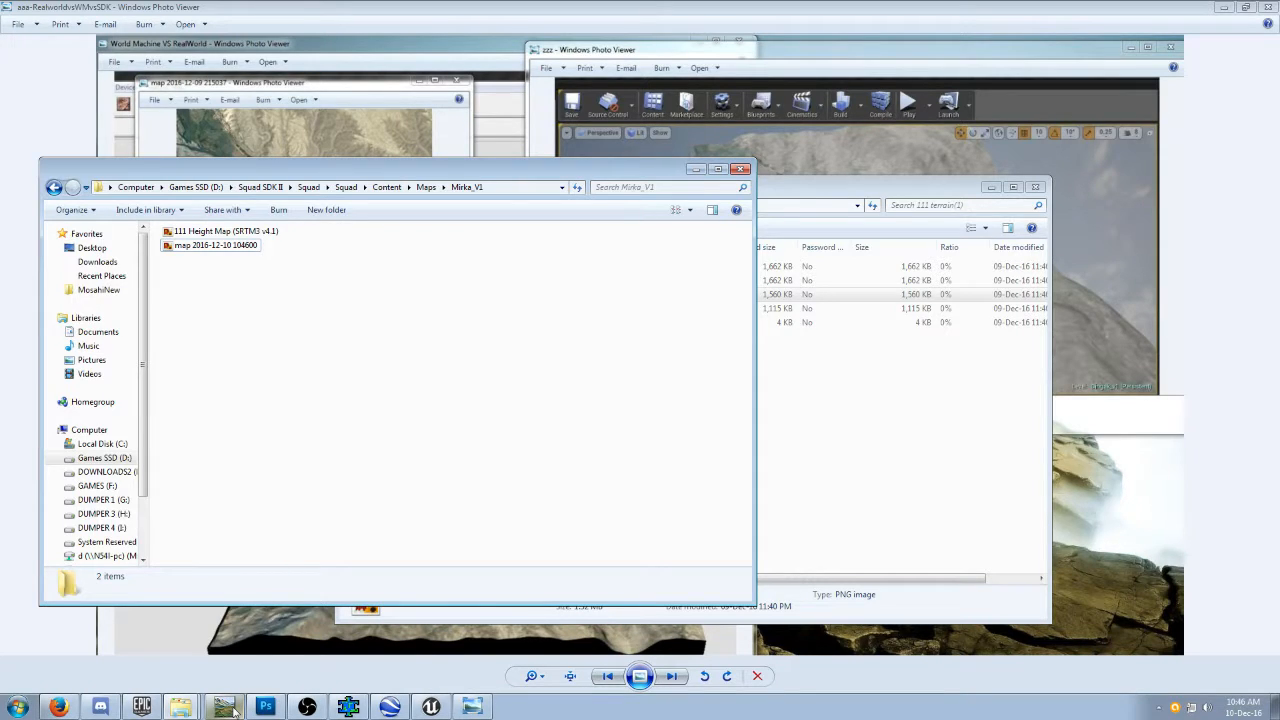
pyautogui.click(226, 707)
pyautogui.moveTo(643, 18); pyautogui.dragTo(658, 77)
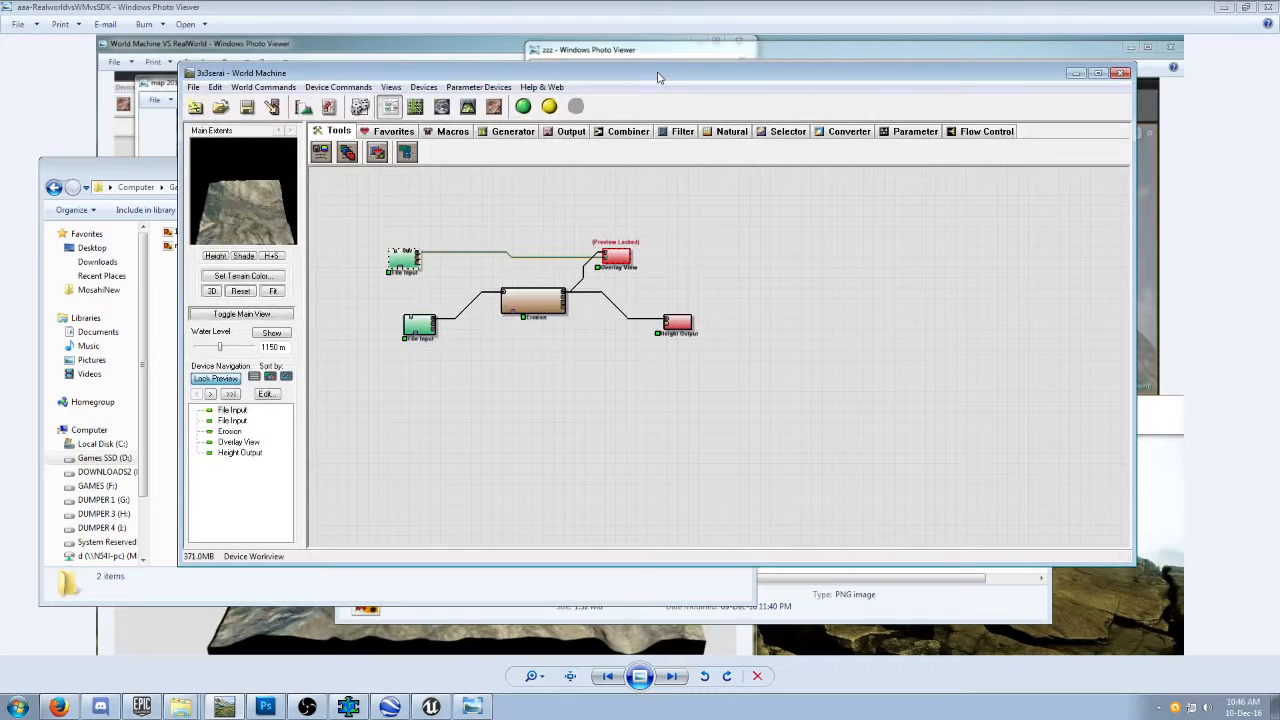
pyautogui.doubleClick(658, 77)
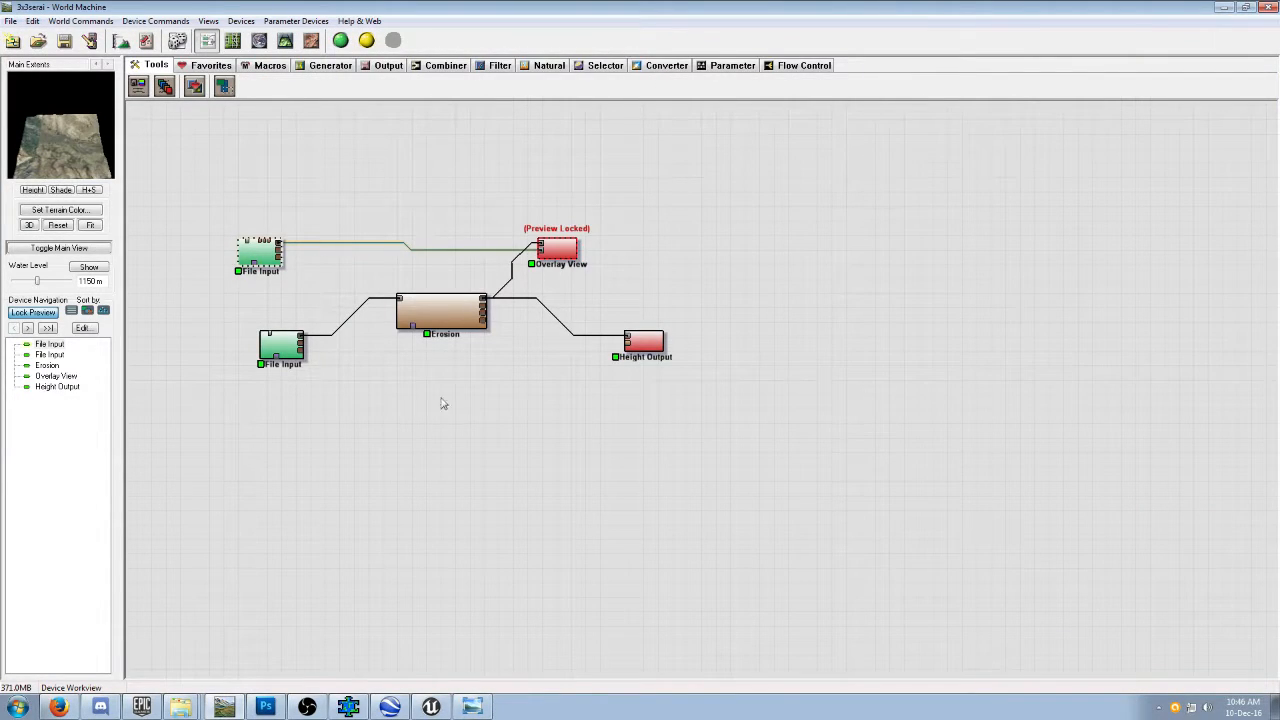
# Examine the two File Input devices and the Erosion, Overlay View and Height Output devices in the network.
pyautogui.click(283, 341)
pyautogui.click(262, 252)
pyautogui.click(432, 326)
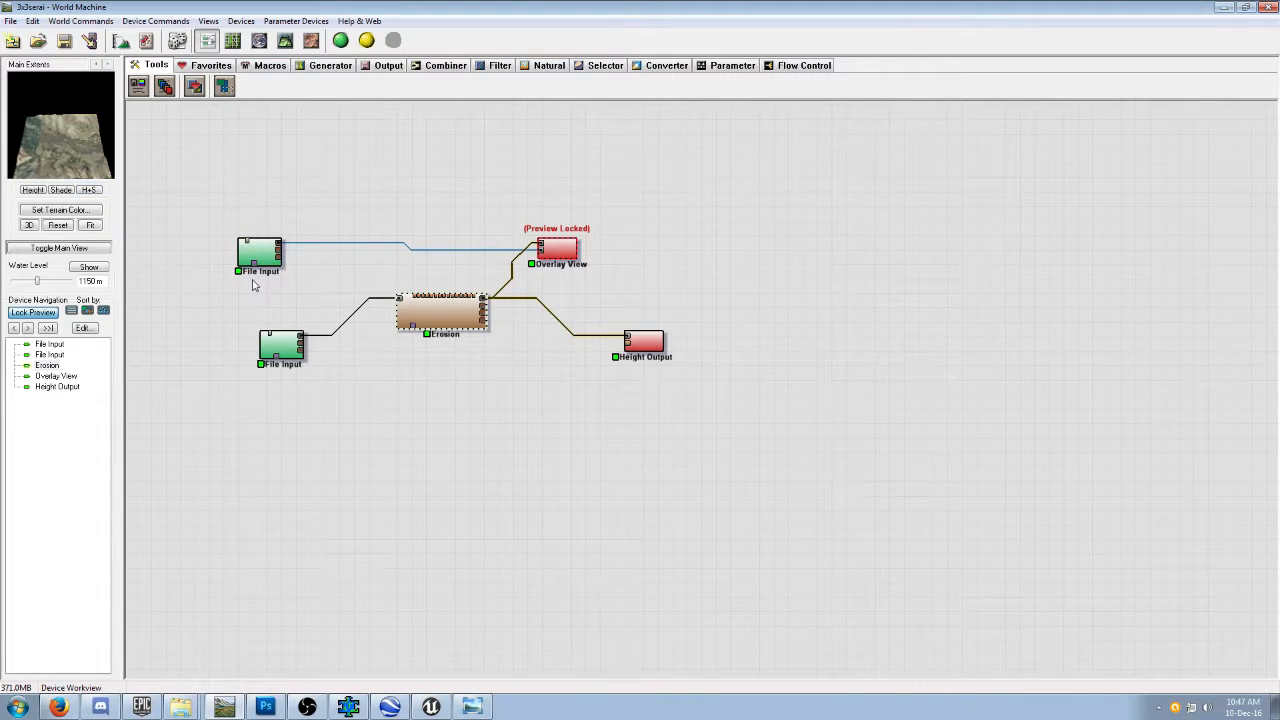
pyautogui.click(563, 253)
pyautogui.click(638, 346)
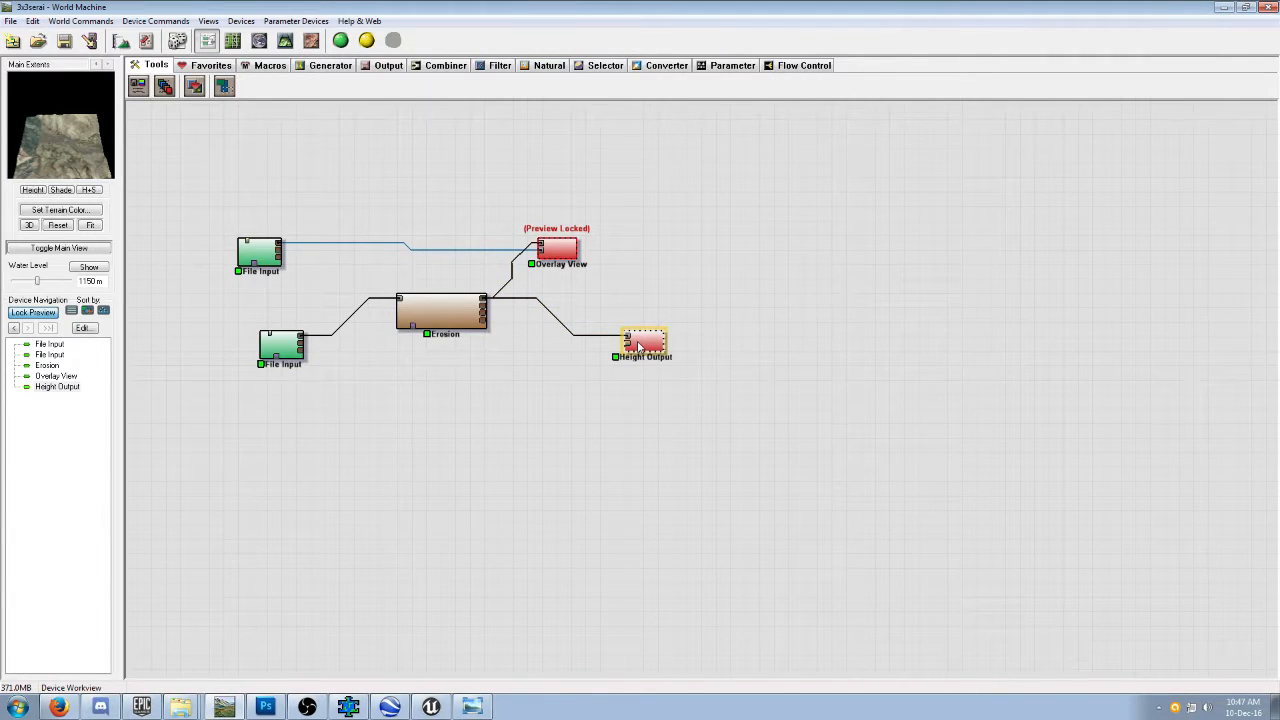
# Load 111 Height Map (SRTM3 v4.1) from the Mirka_V1 folder into the File Input device that feeds Erosion.
pyautogui.click(288, 355)
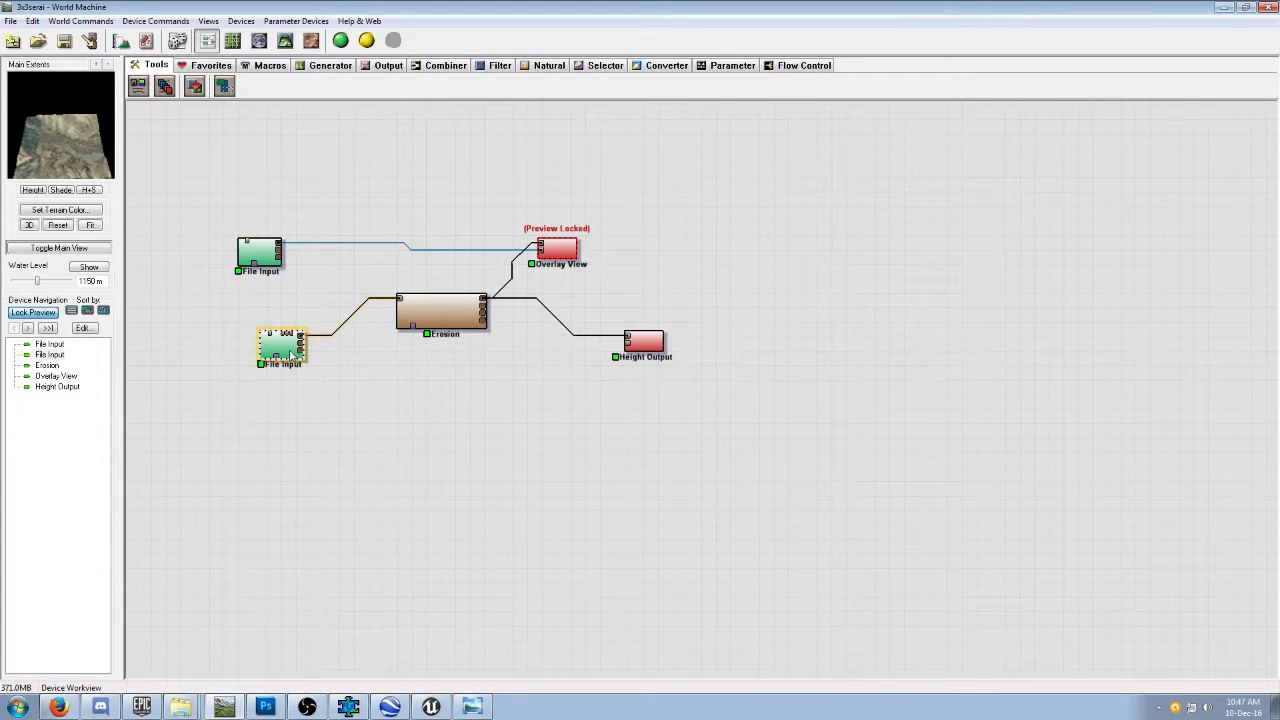
pyautogui.doubleClick(290, 355)
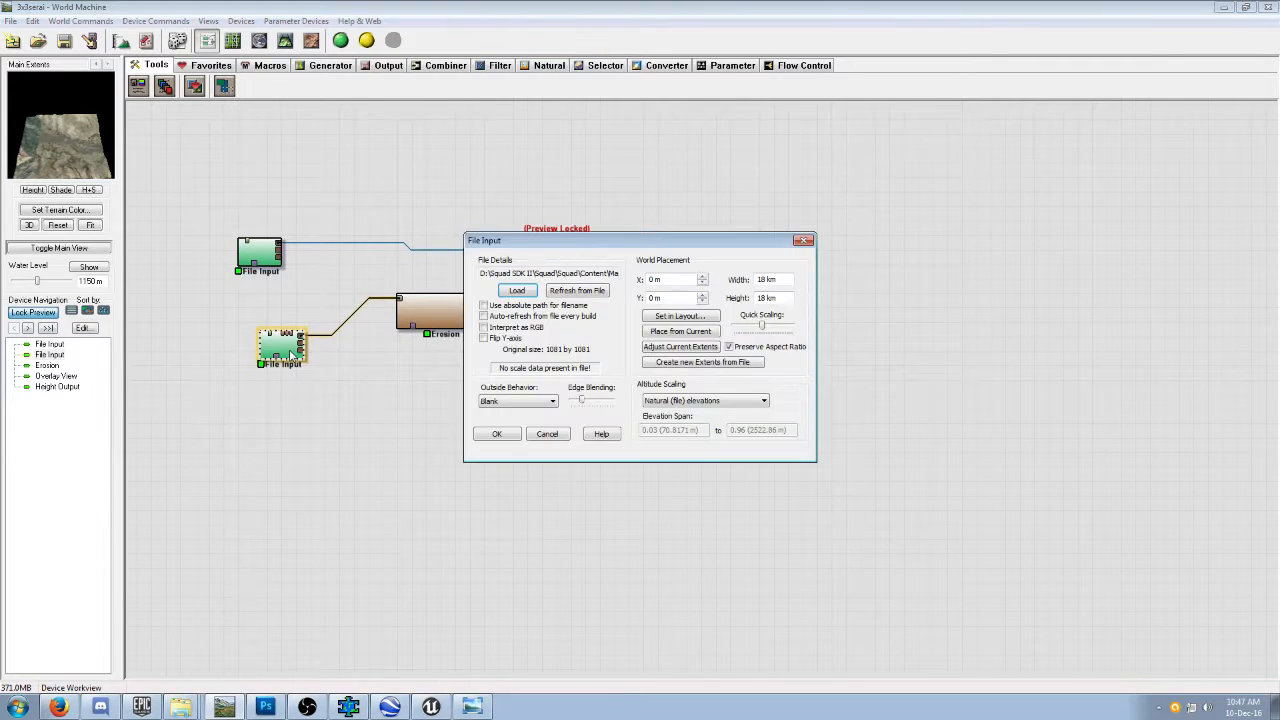
pyautogui.click(520, 292)
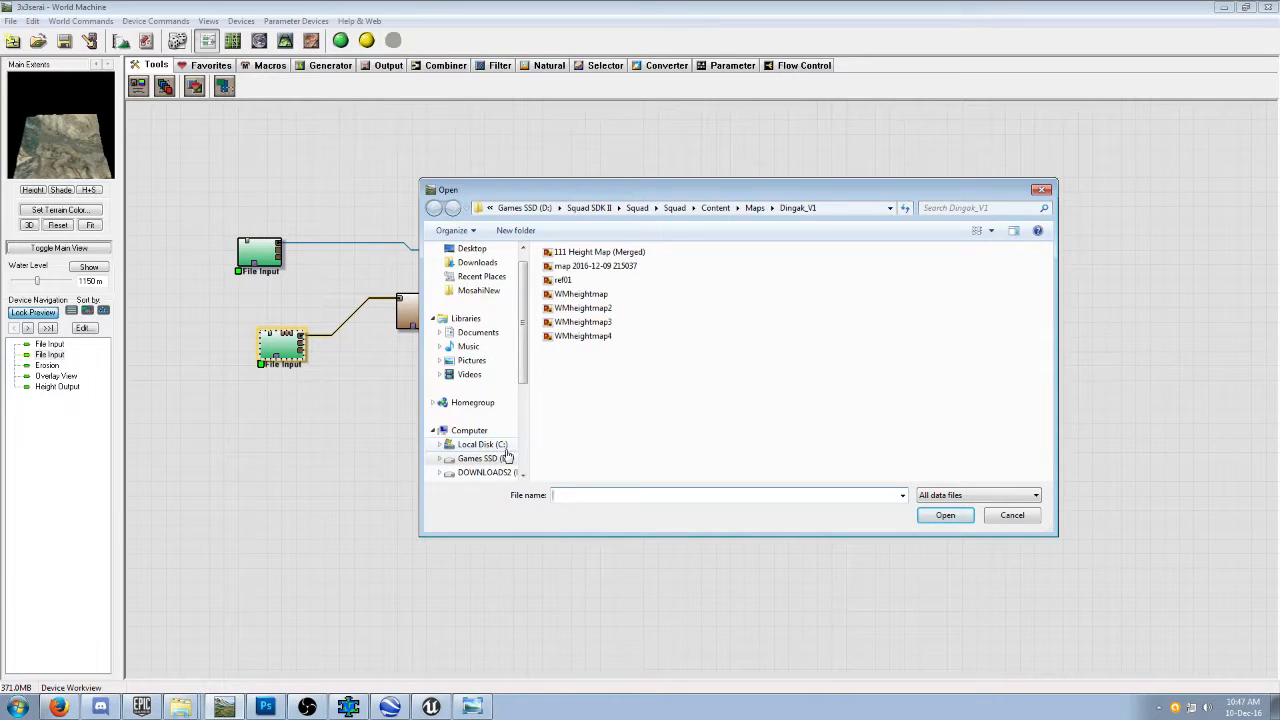
pyautogui.click(755, 207)
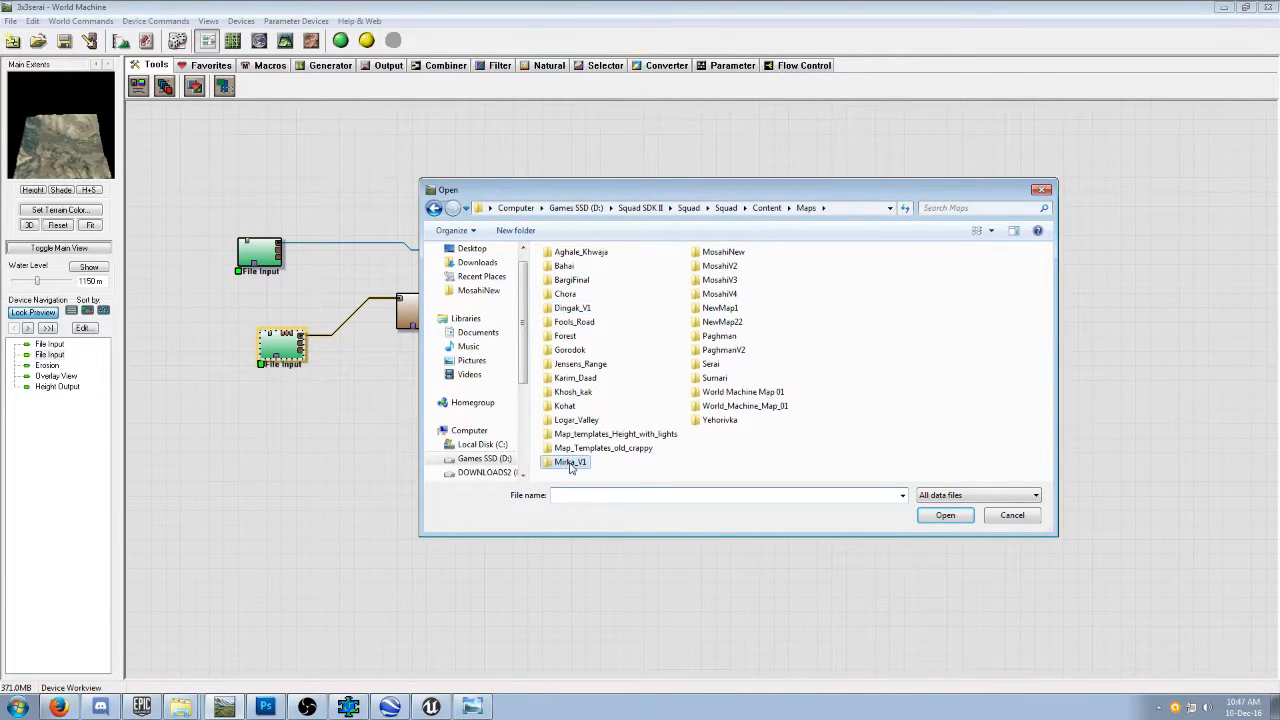
pyautogui.doubleClick(584, 464)
pyautogui.click(603, 252)
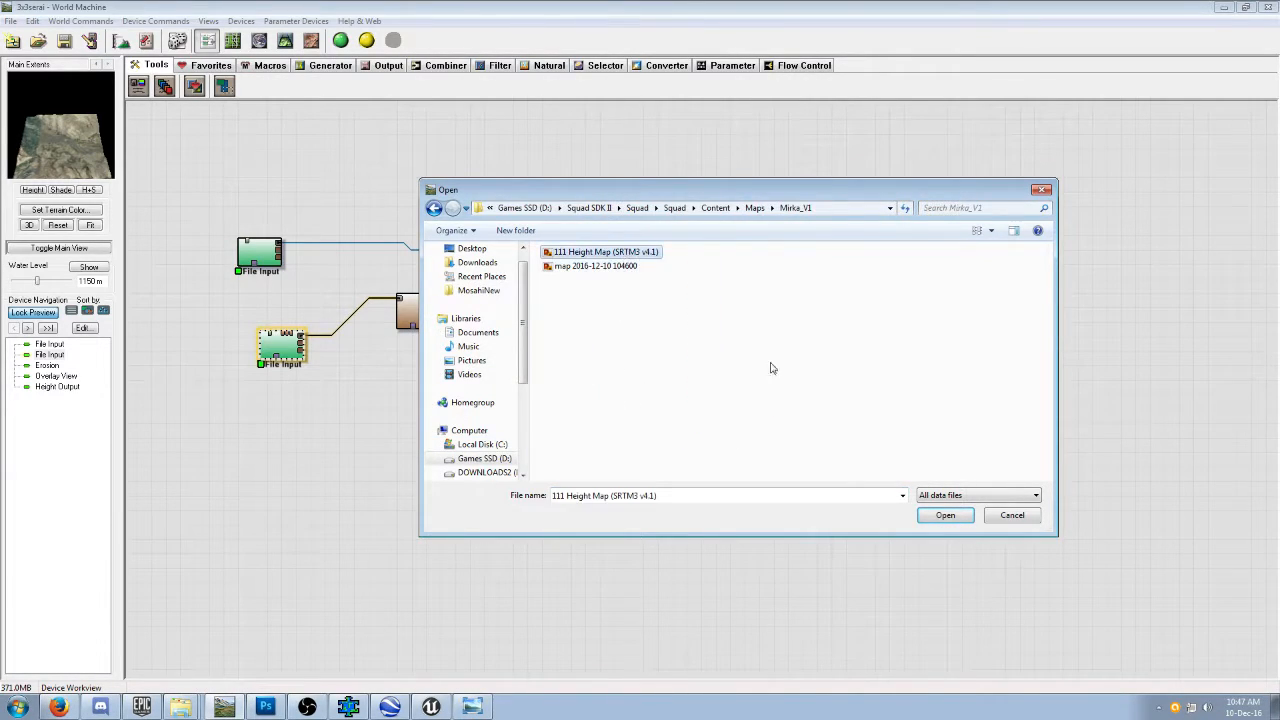
pyautogui.click(934, 522)
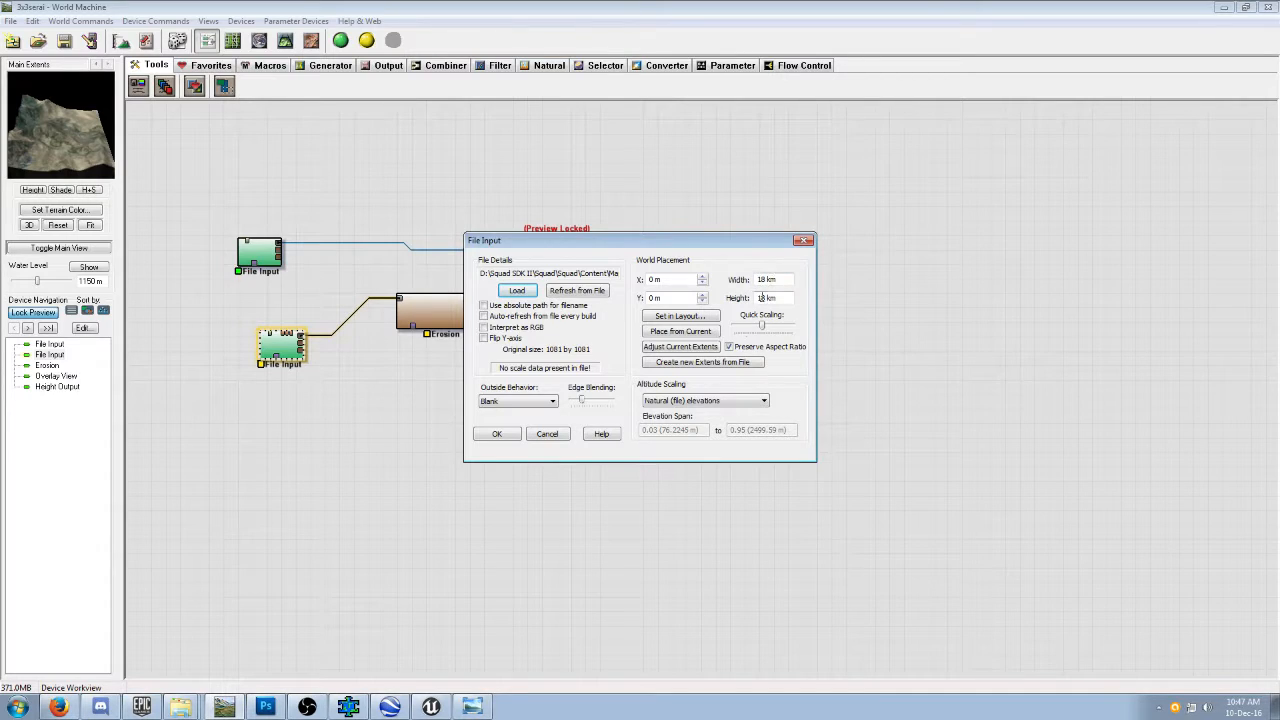
# Compare the height map's width and height with the capture size on terrain.party, and accept the File Input settings.
pyautogui.click(60, 707)
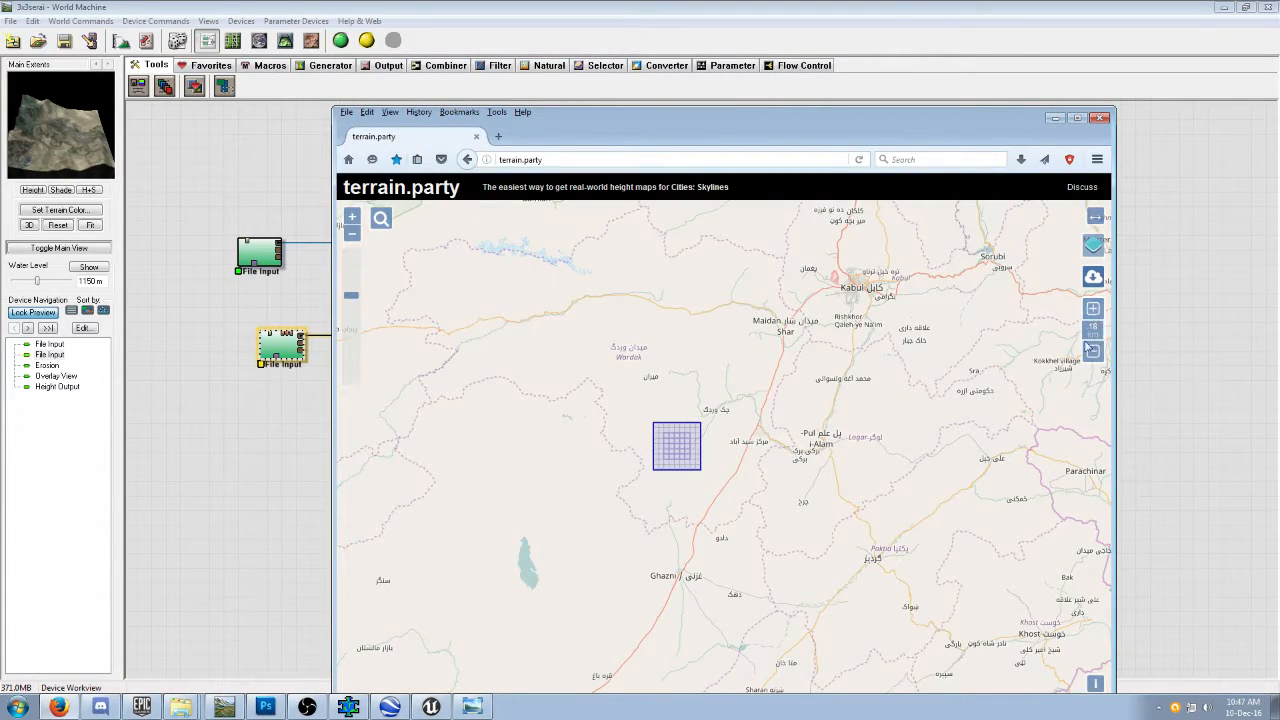
pyautogui.click(296, 512)
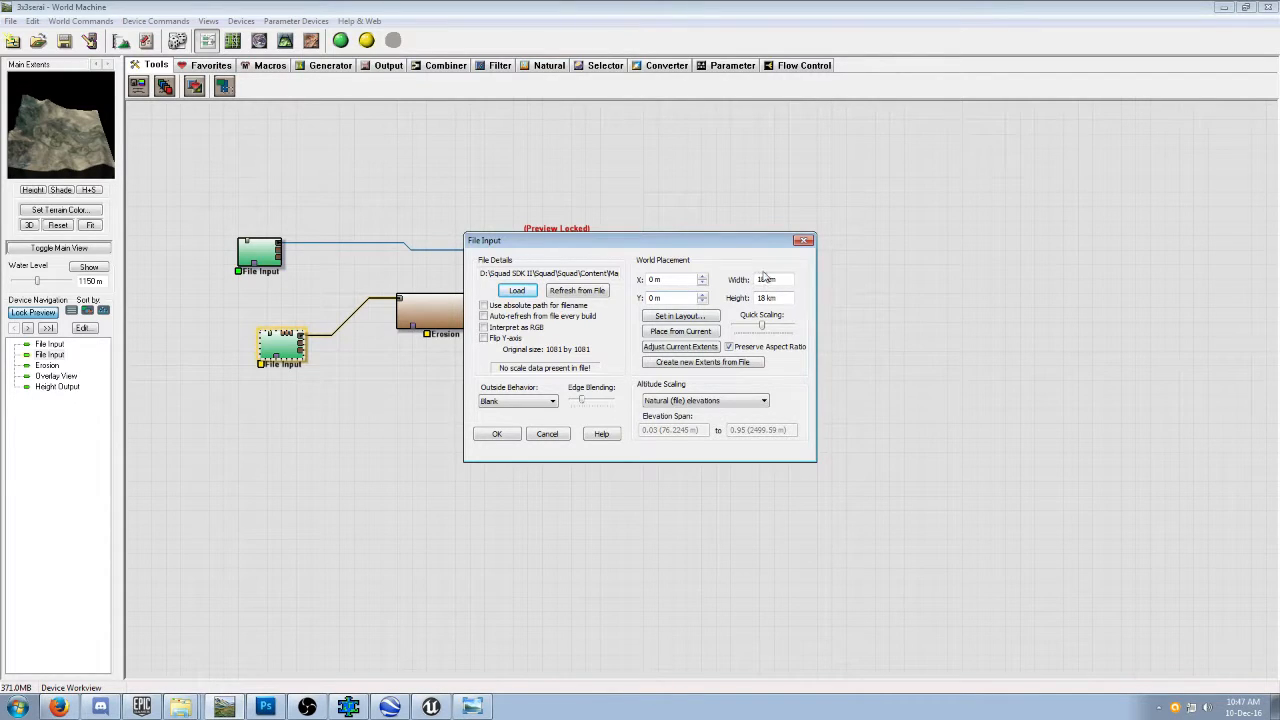
pyautogui.click(500, 434)
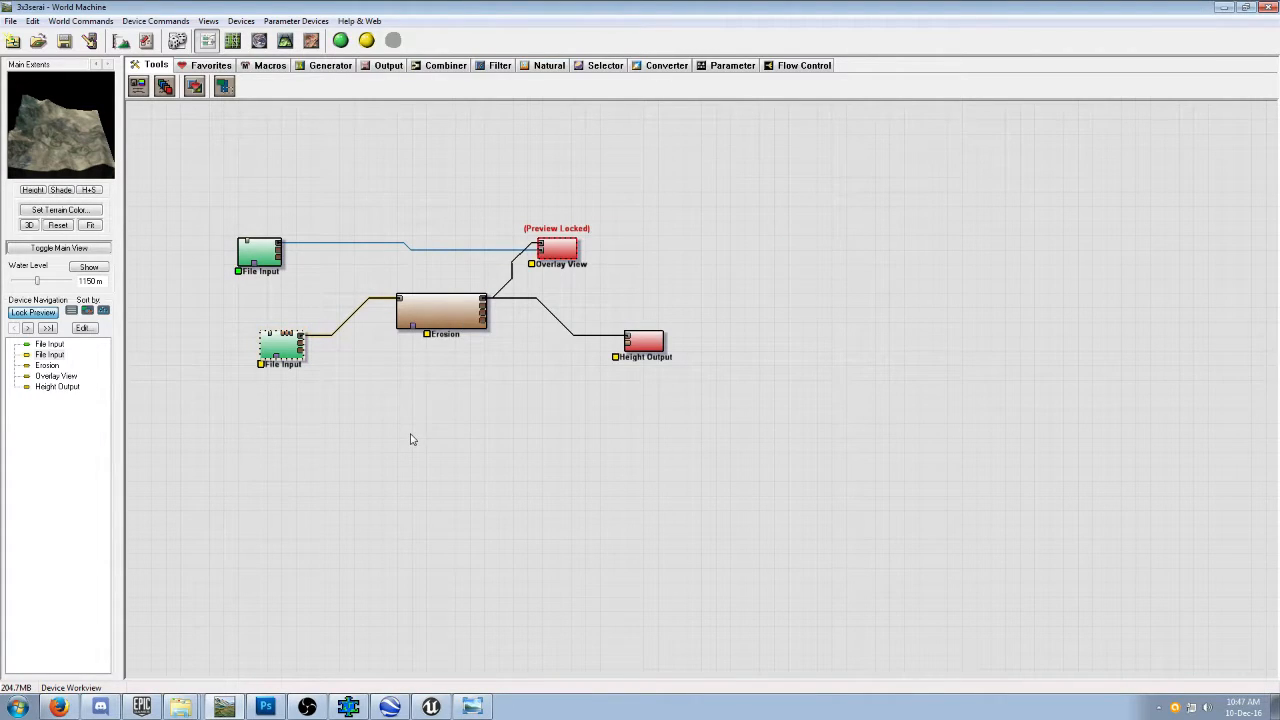
pyautogui.click(263, 257)
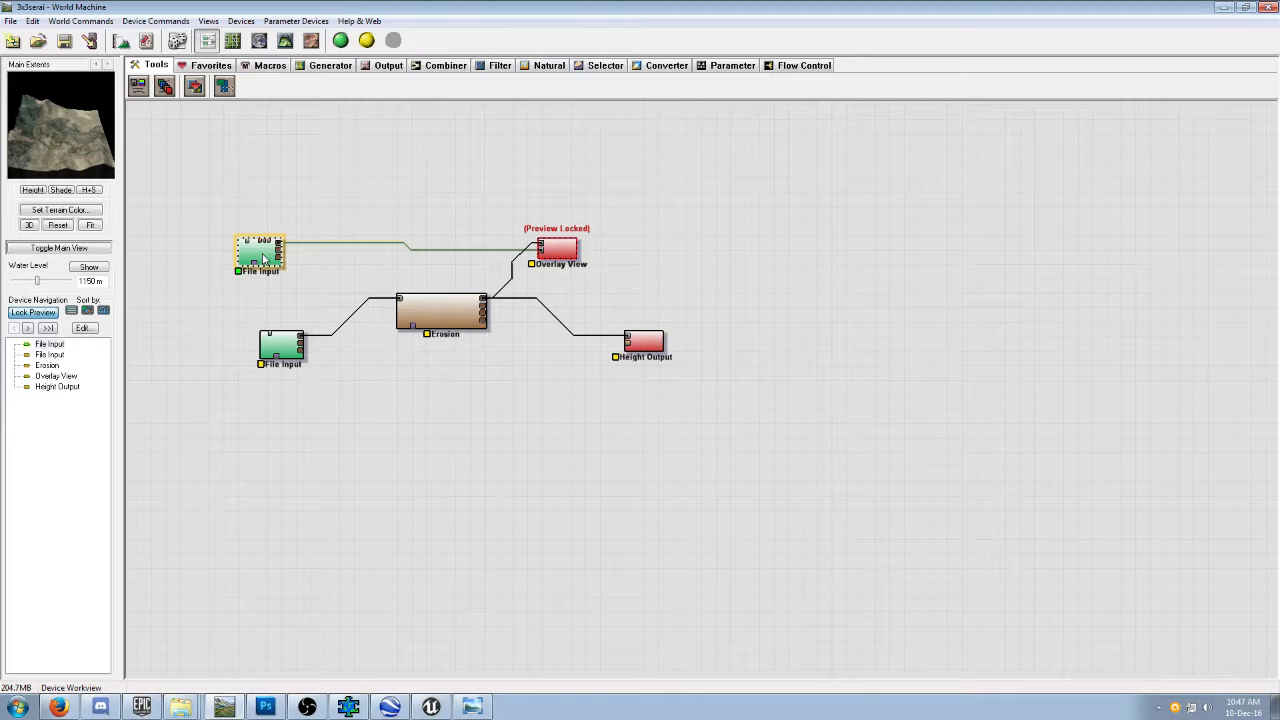
pyautogui.doubleClick(263, 257)
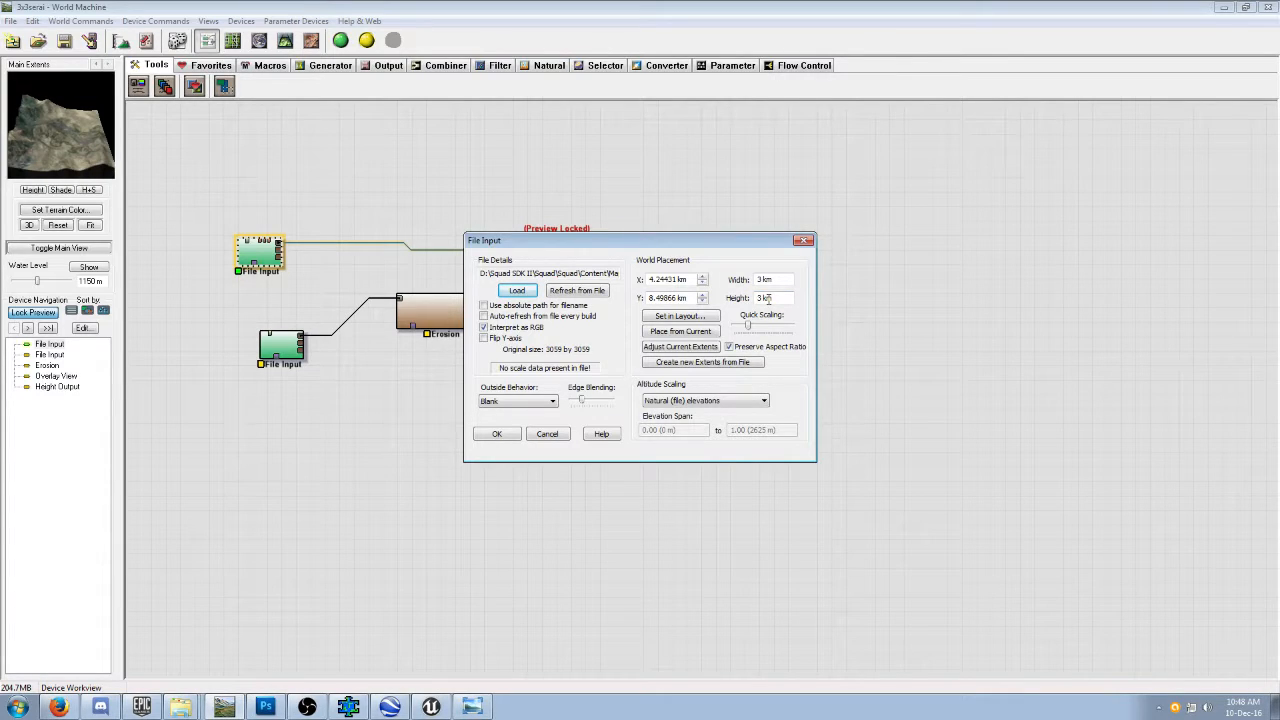
pyautogui.click(503, 292)
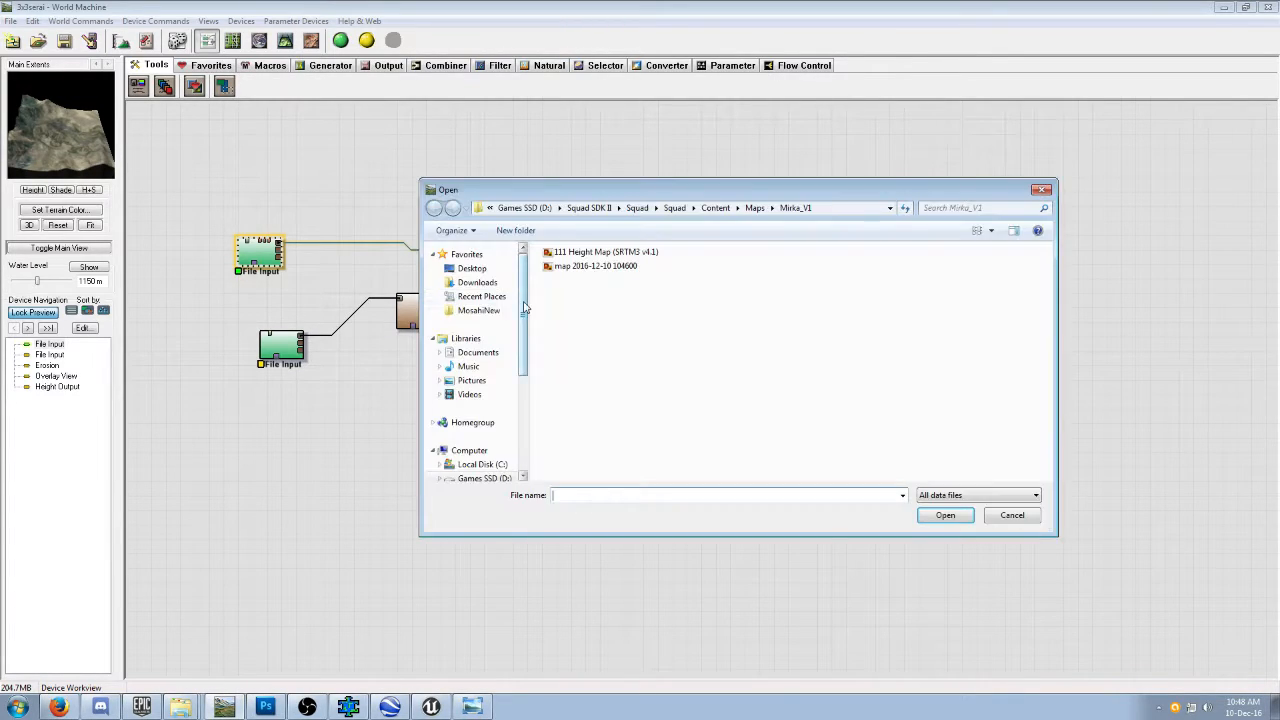
pyautogui.click(600, 266)
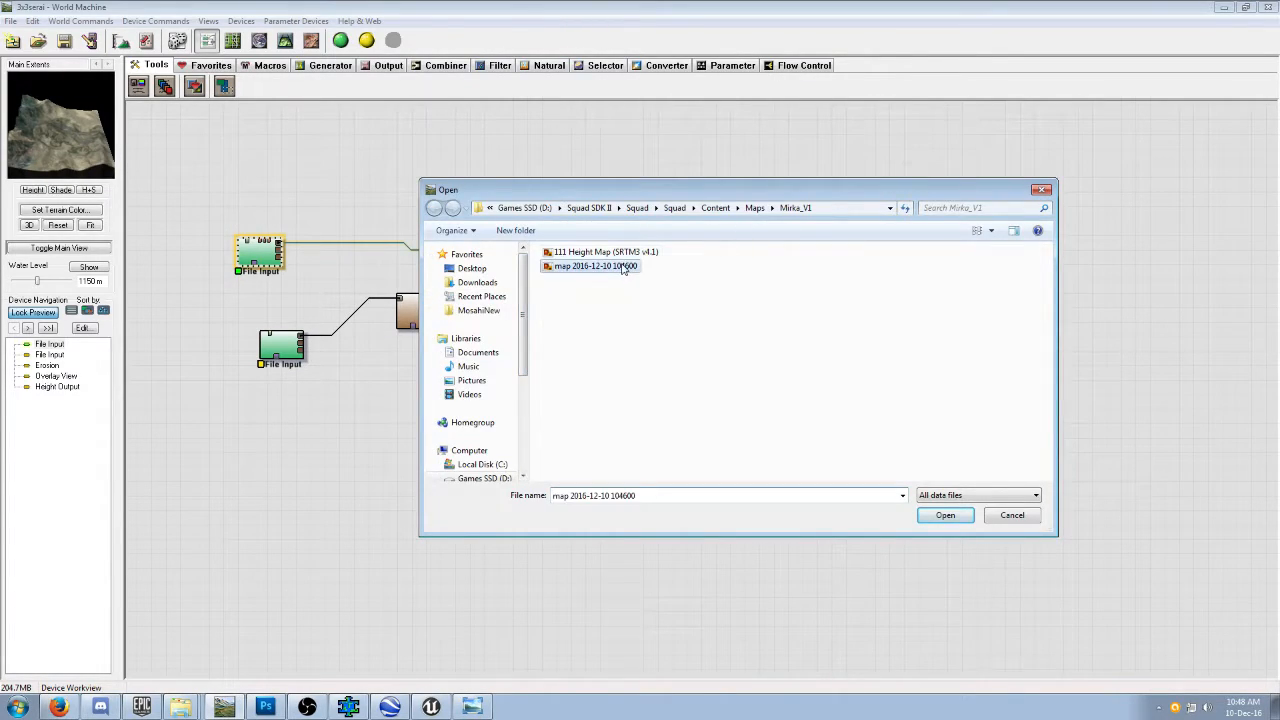
pyautogui.click(950, 516)
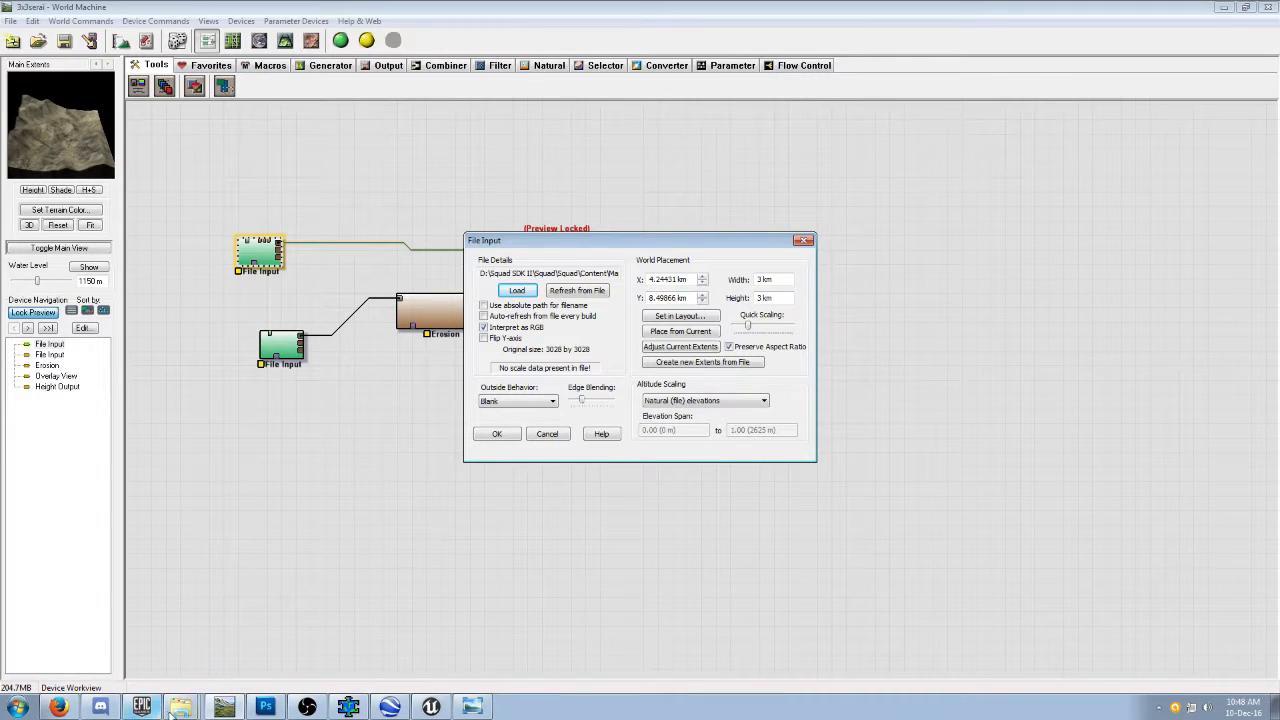
pyautogui.click(475, 708)
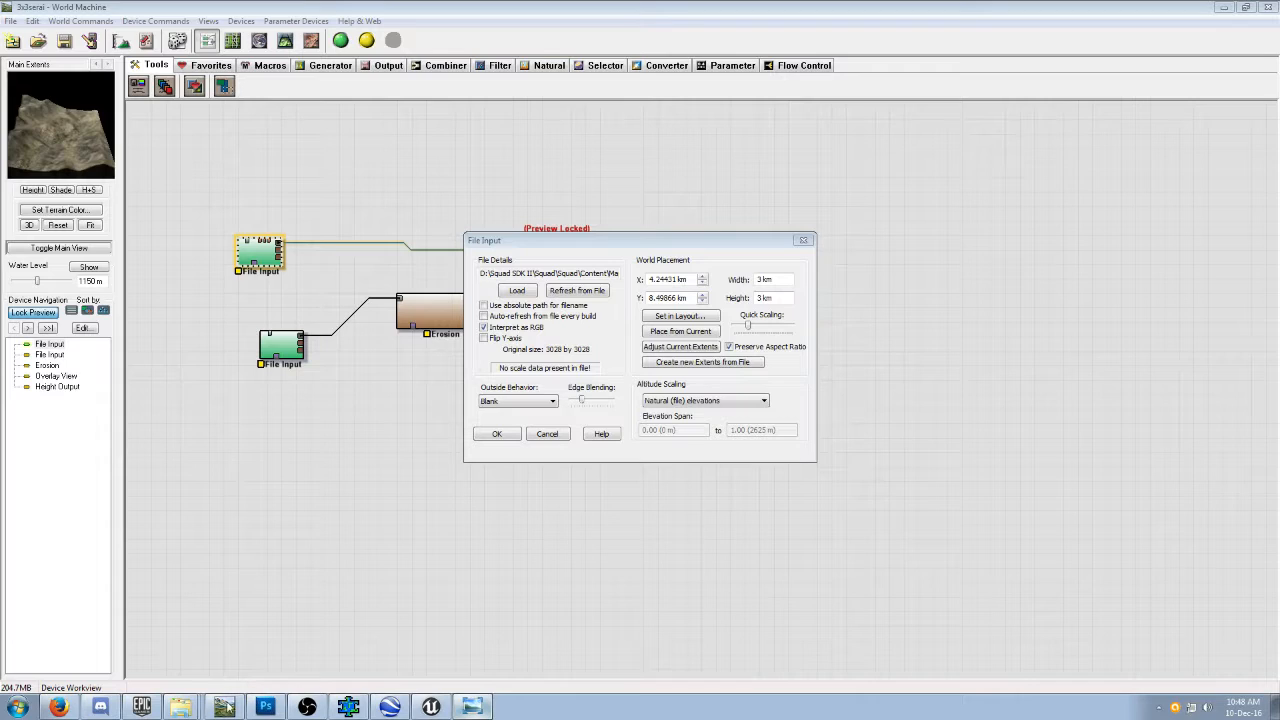
pyautogui.click(193, 708)
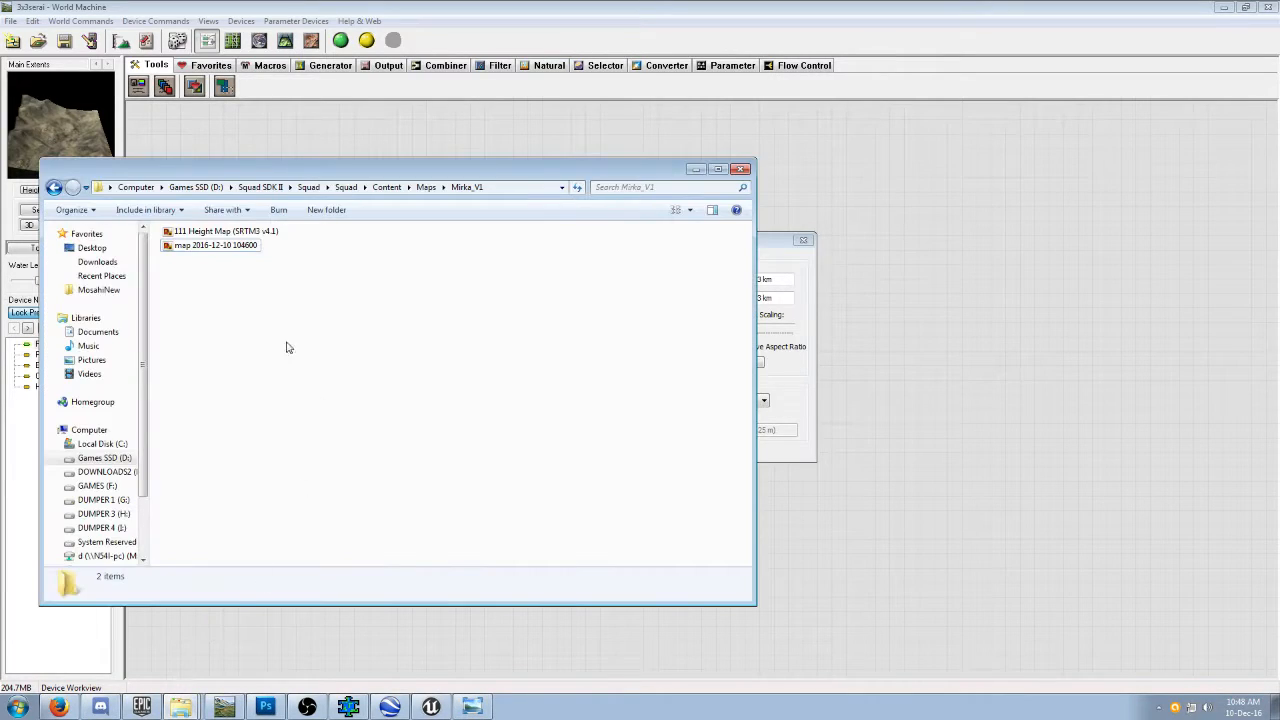
pyautogui.doubleClick(237, 247)
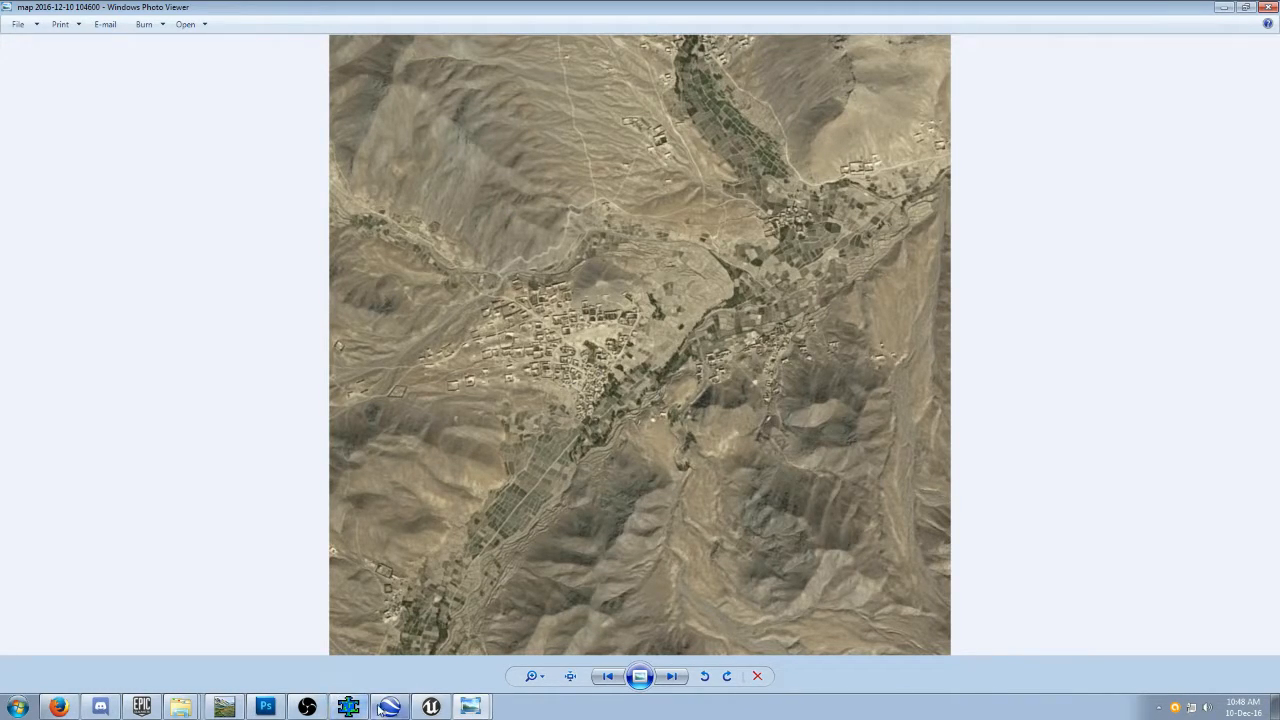
pyautogui.click(224, 707)
pyautogui.click(512, 436)
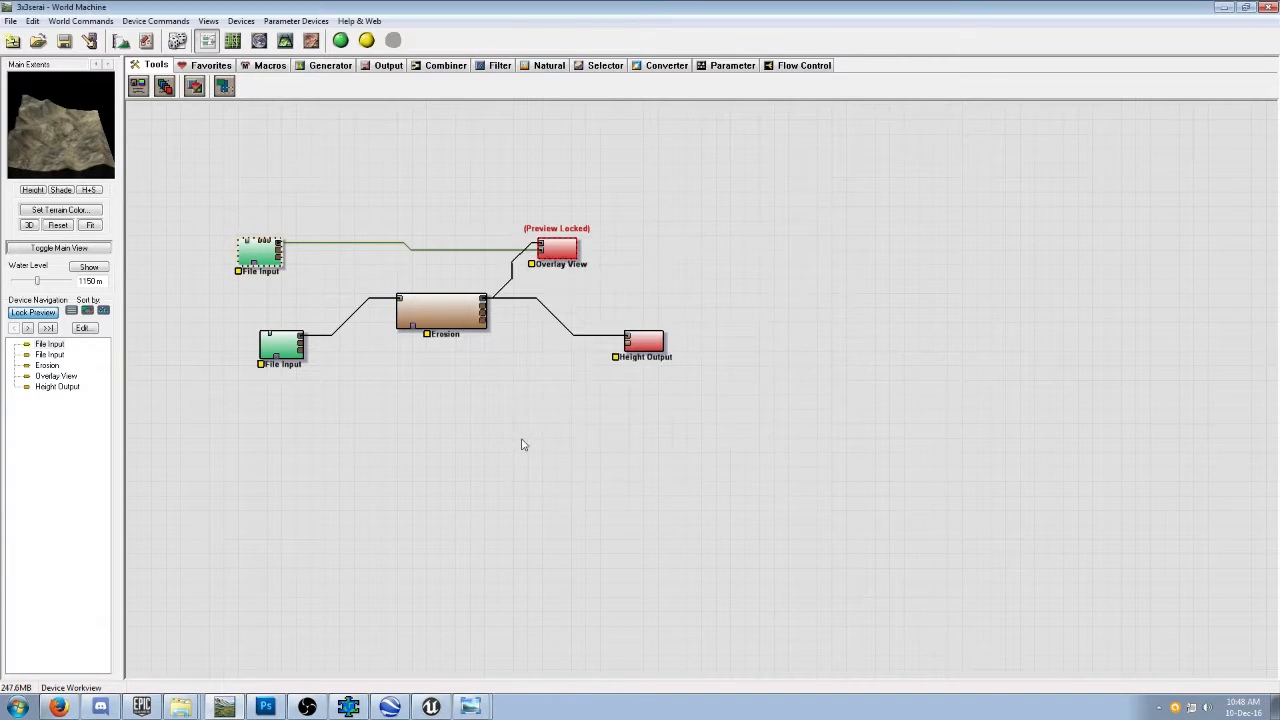
# Review the height map's File Input settings and leave them without changes.
pyautogui.click(285, 348)
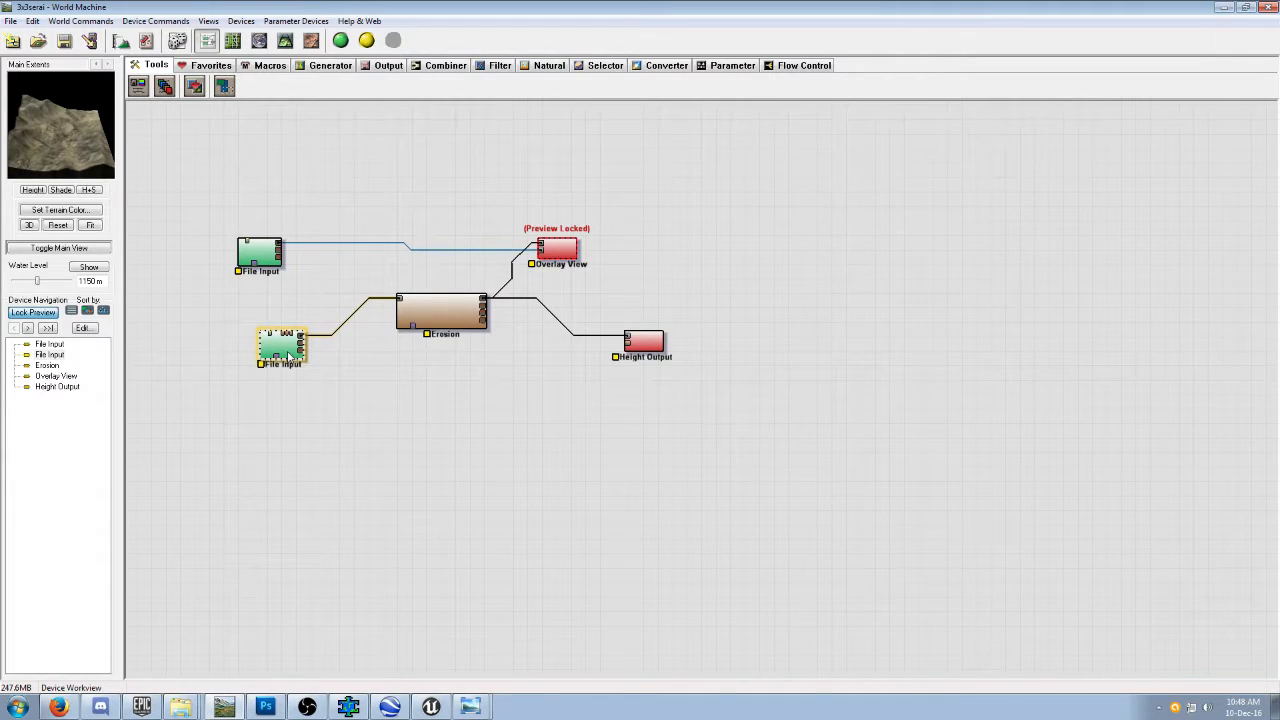
pyautogui.doubleClick(288, 355)
pyautogui.click(541, 435)
# Review the Main Extents' size and build resolution in the project world parameters and accept them.
pyautogui.click(80, 21)
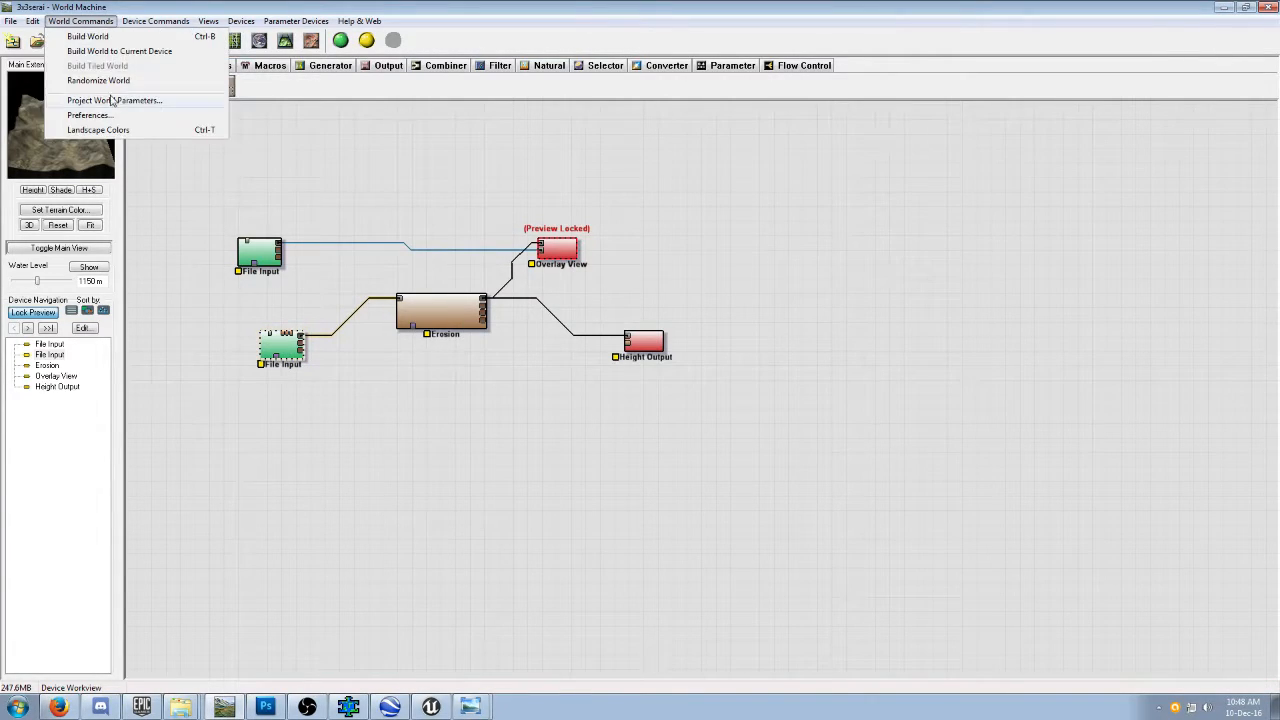
pyautogui.click(112, 100)
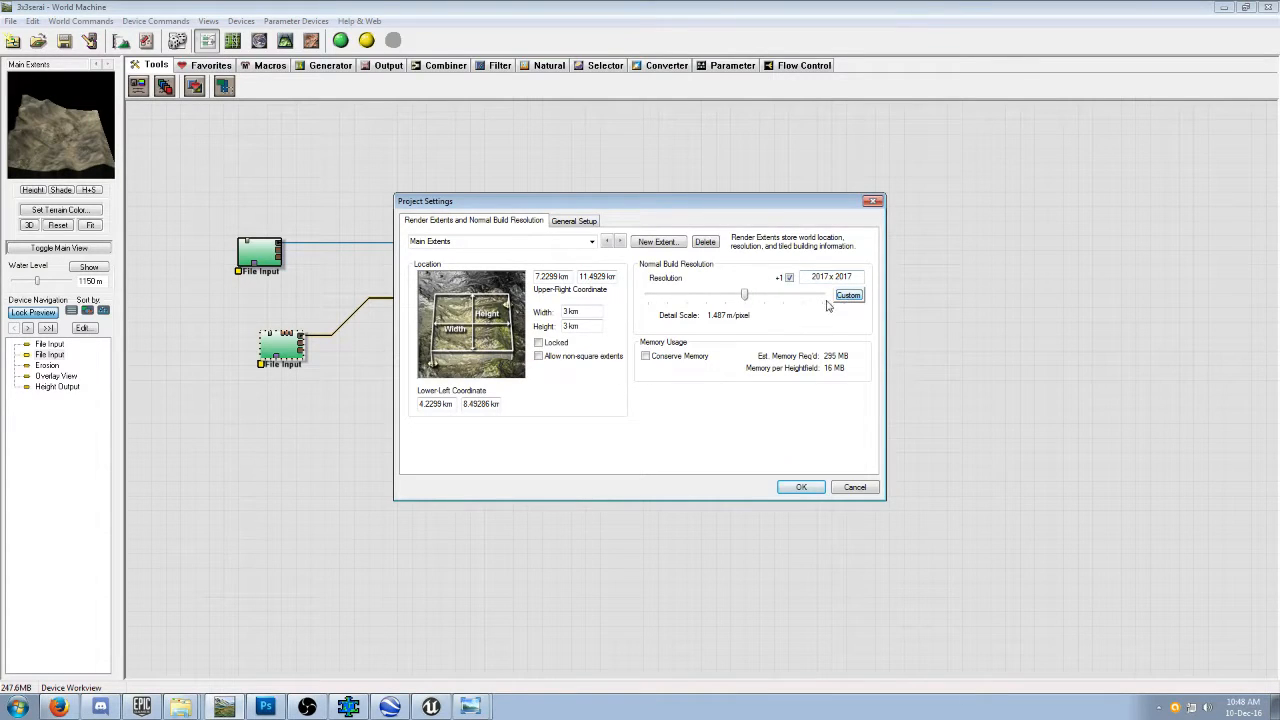
pyautogui.click(740, 297)
pyautogui.click(800, 488)
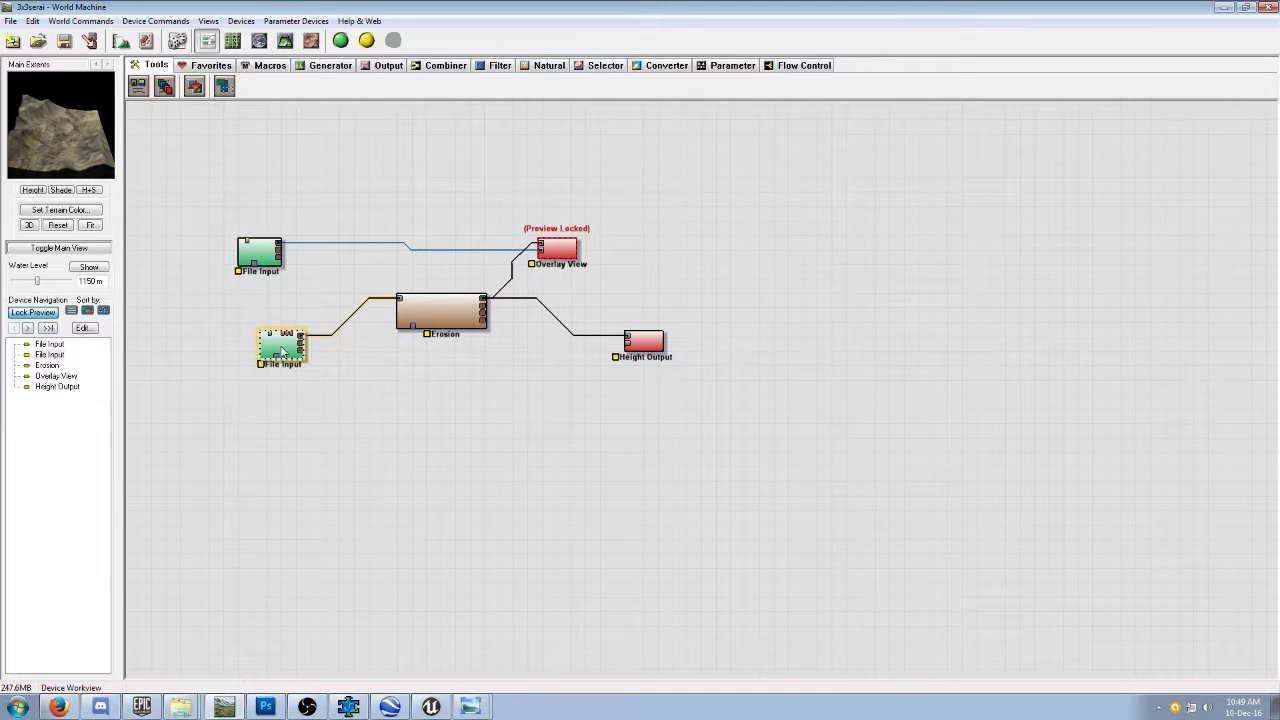
# Check the satellite overlay inside the render extents in Layout View, and return to the device network.
pyautogui.click(233, 40)
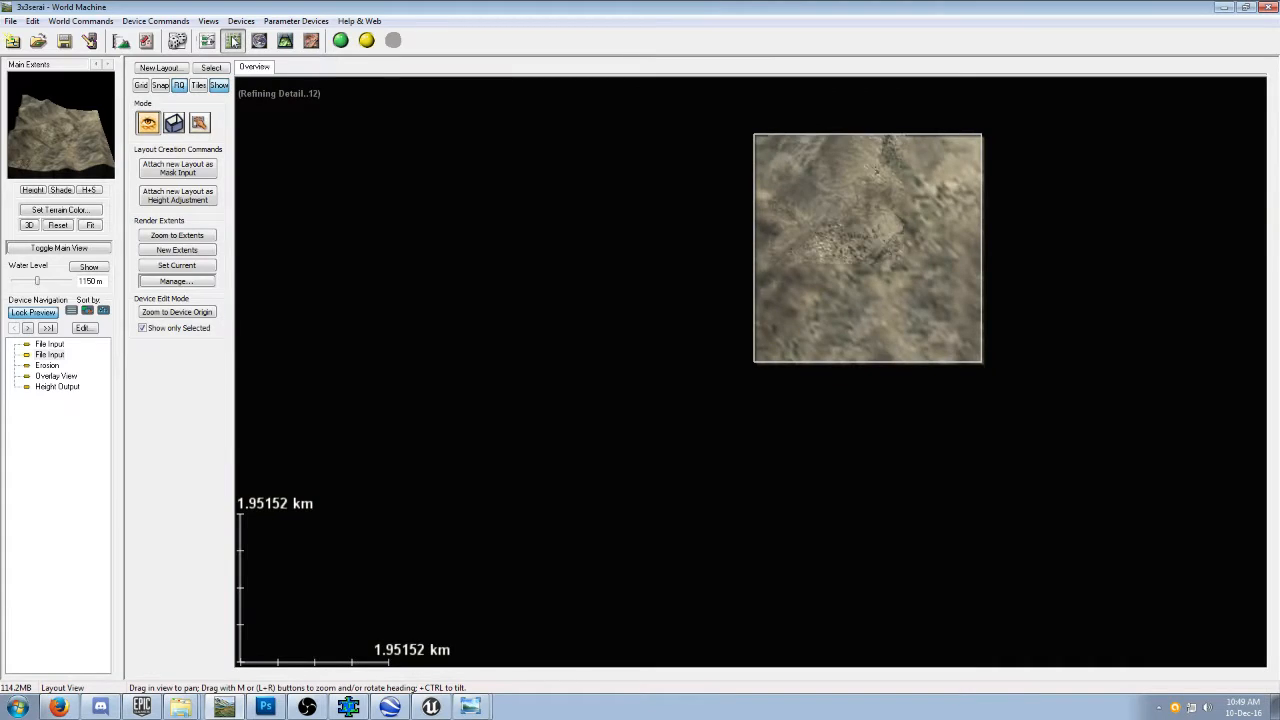
pyautogui.scroll(-4, 546, 262)
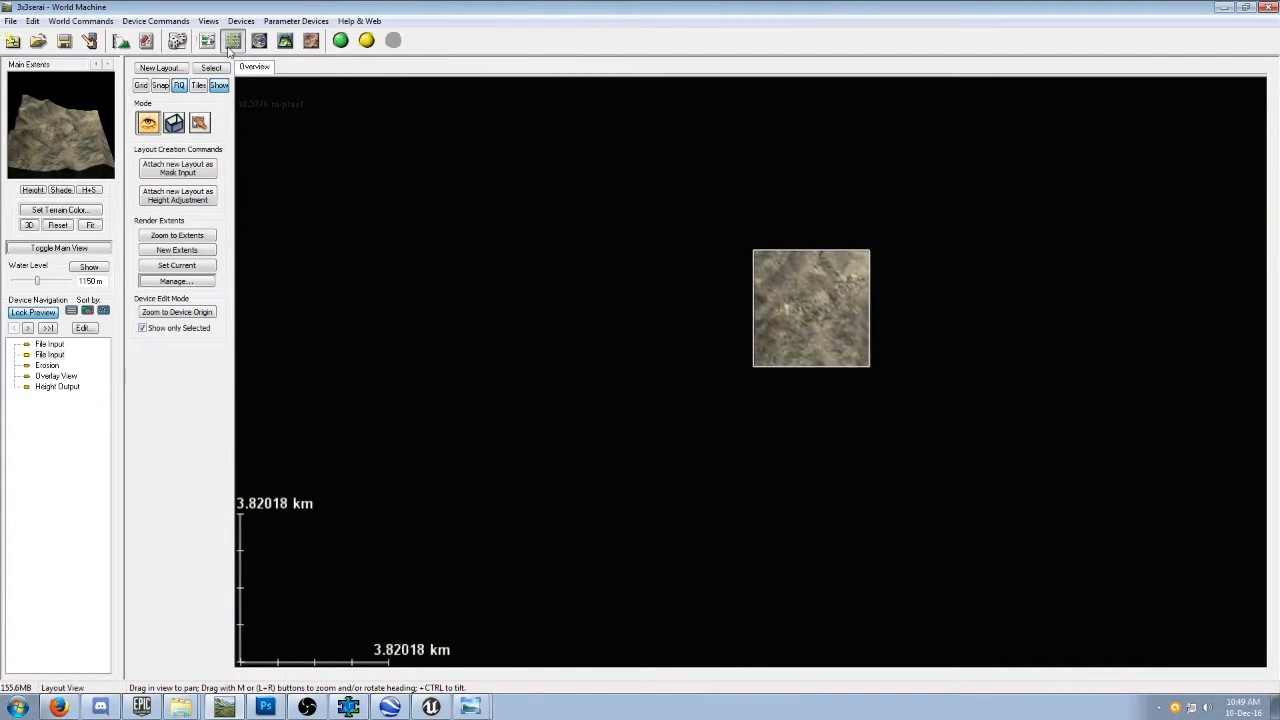
pyautogui.click(207, 40)
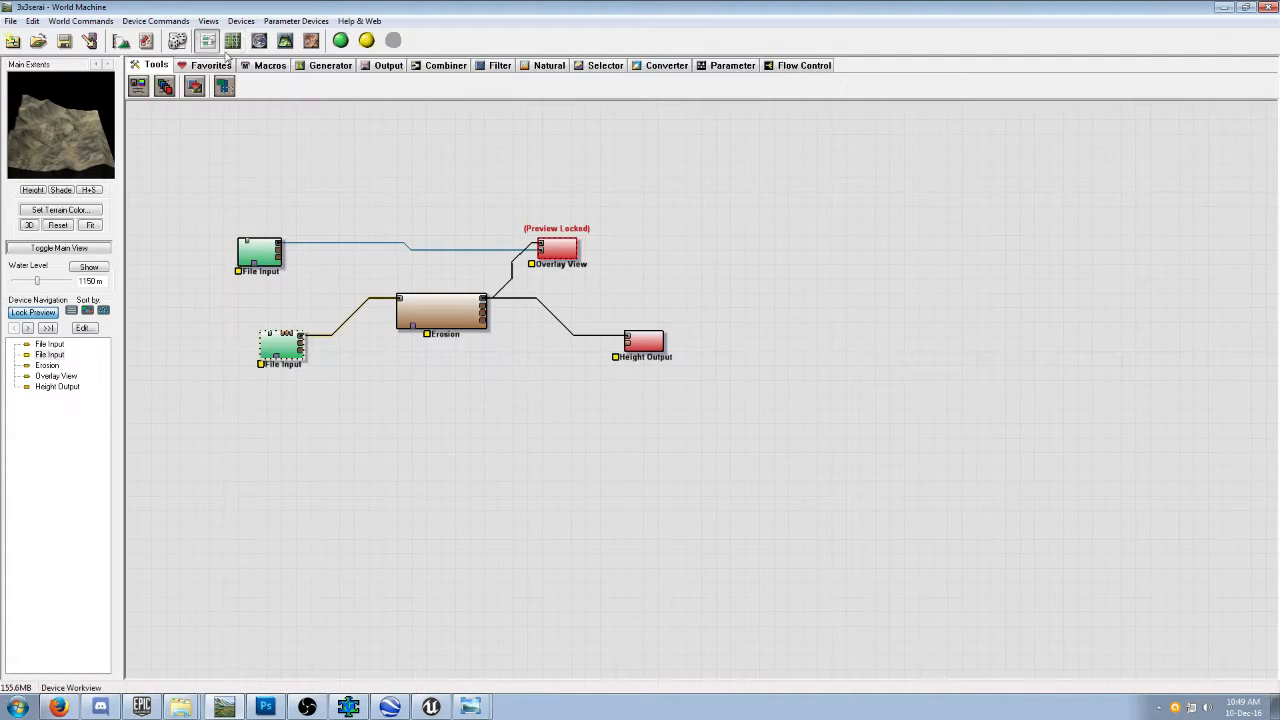
# Lock the preview to the height map's File Input device and inspect its coverage around the render extents in Layout View.
pyautogui.click(273, 349)
pyautogui.click(233, 40)
pyautogui.scroll(-10, 495, 305)
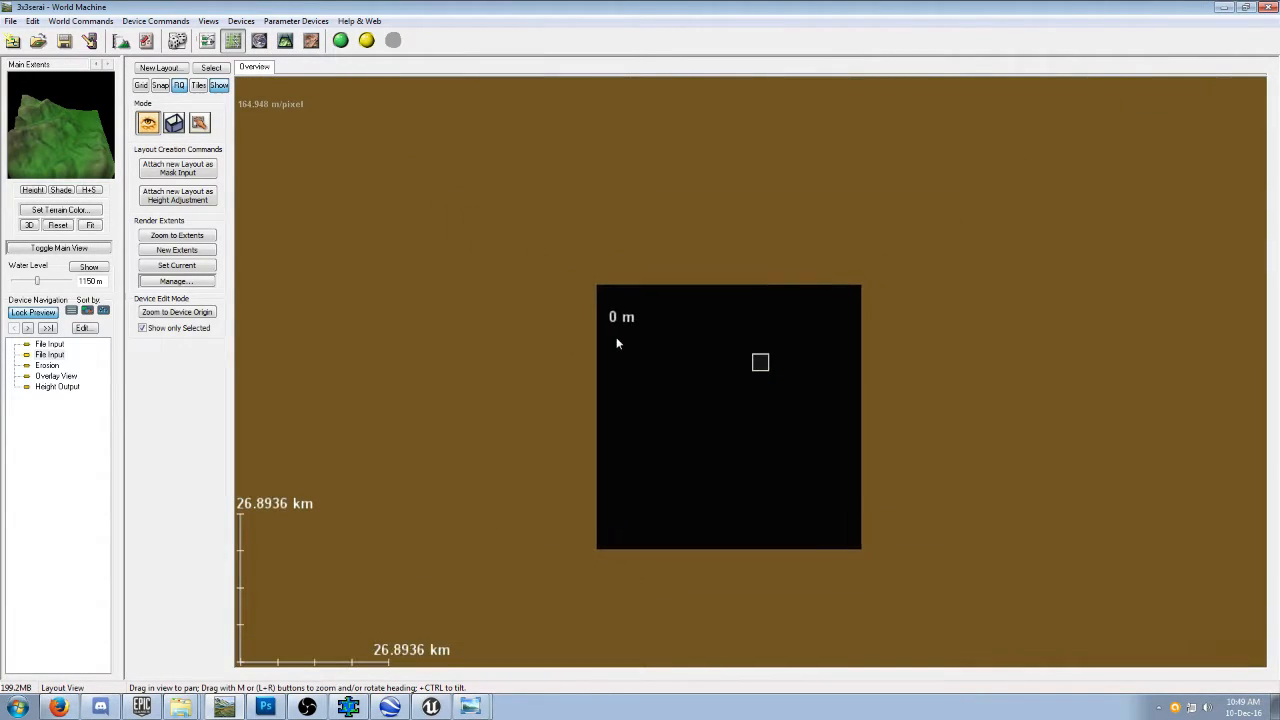
pyautogui.scroll(8, 616, 343)
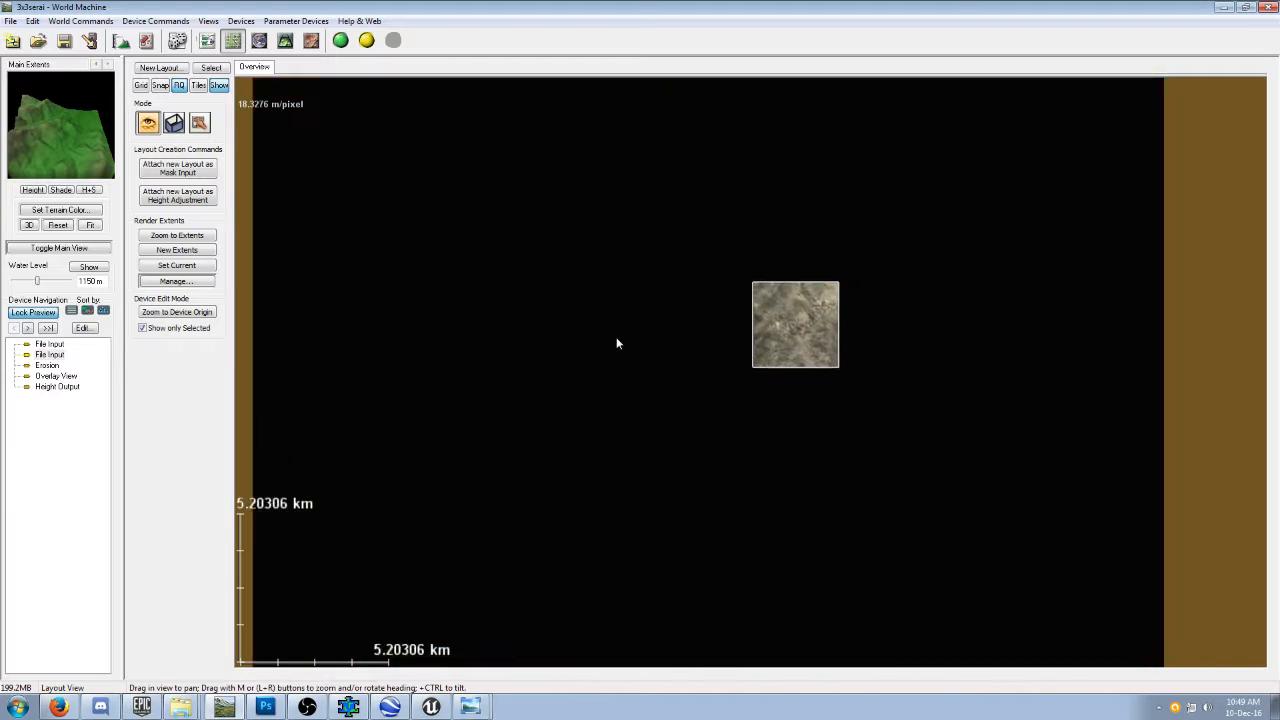
pyautogui.scroll(-2, 616, 343)
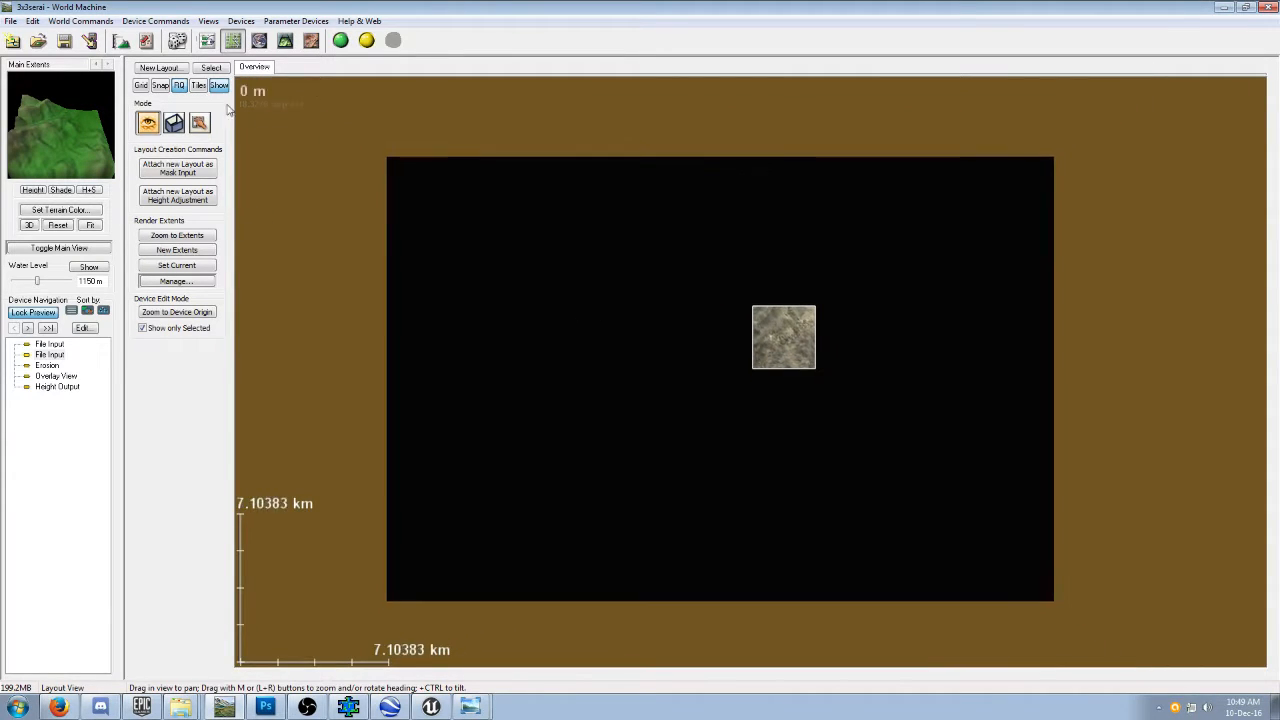
pyautogui.click(177, 40)
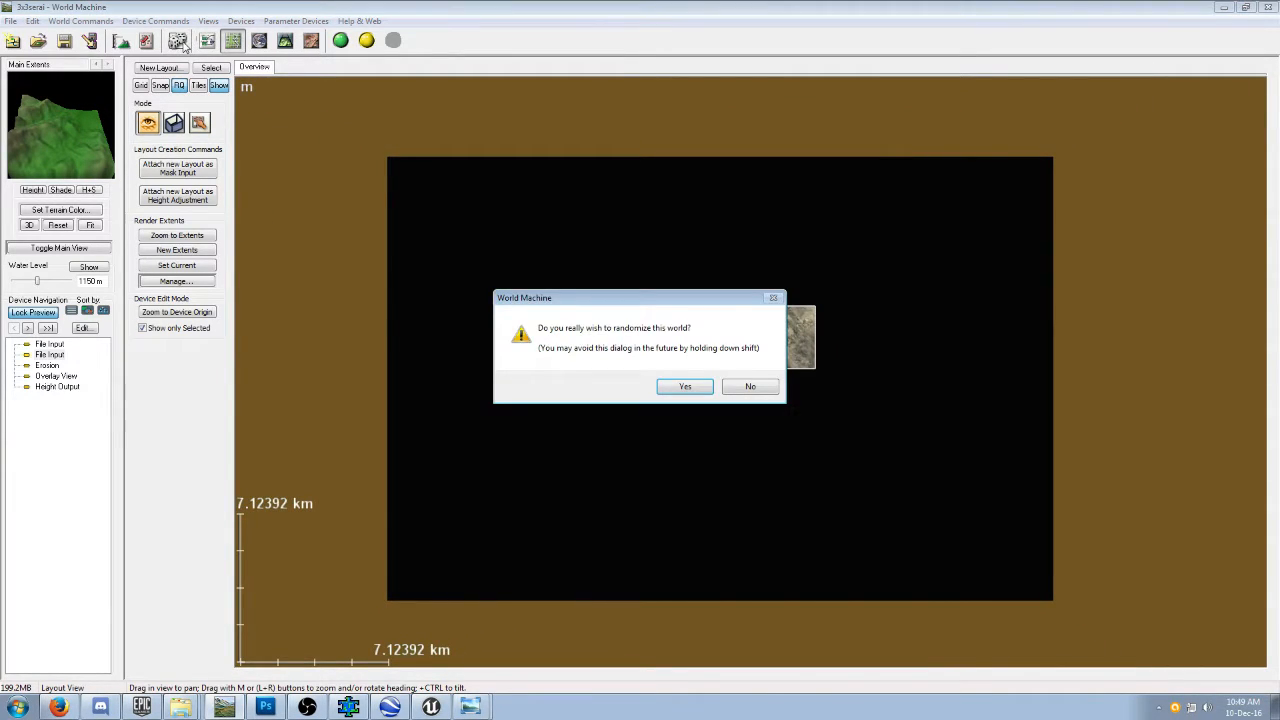
pyautogui.click(745, 390)
pyautogui.click(207, 40)
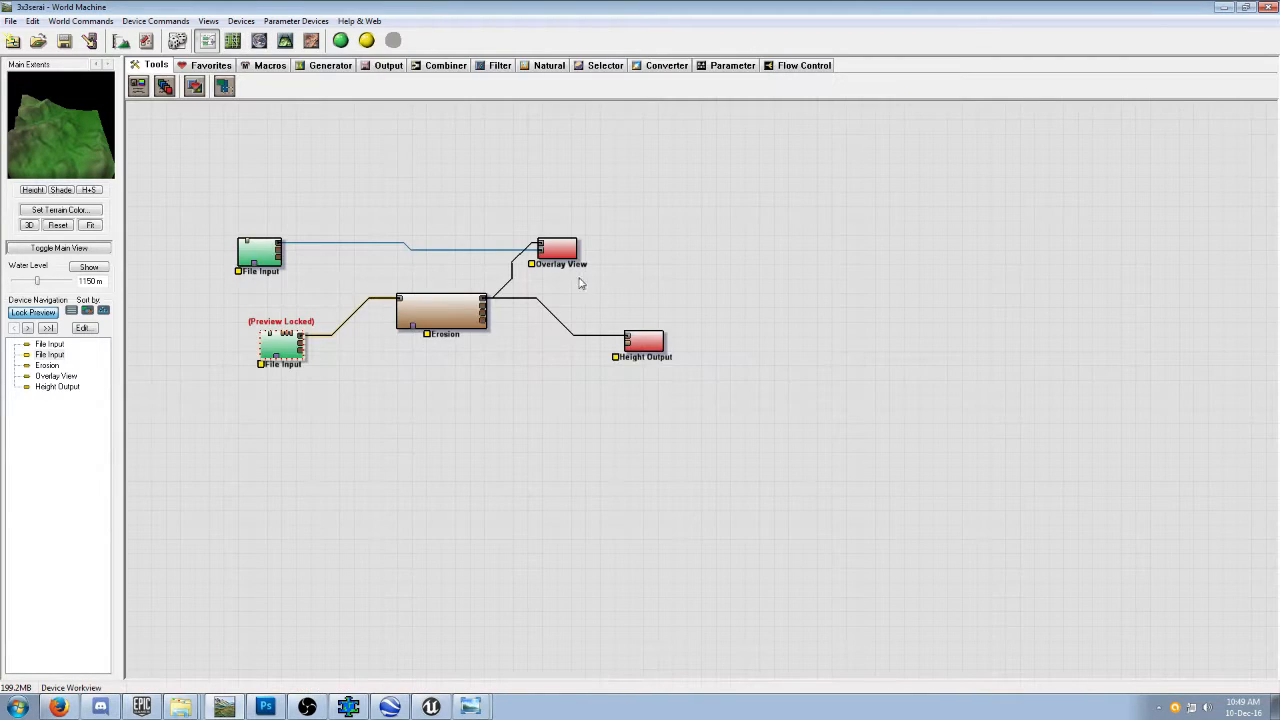
# Review the File Input settings of the height map and the satellite image, leaving both without changes.
pyautogui.click(252, 262)
pyautogui.click(281, 350)
pyautogui.doubleClick(282, 350)
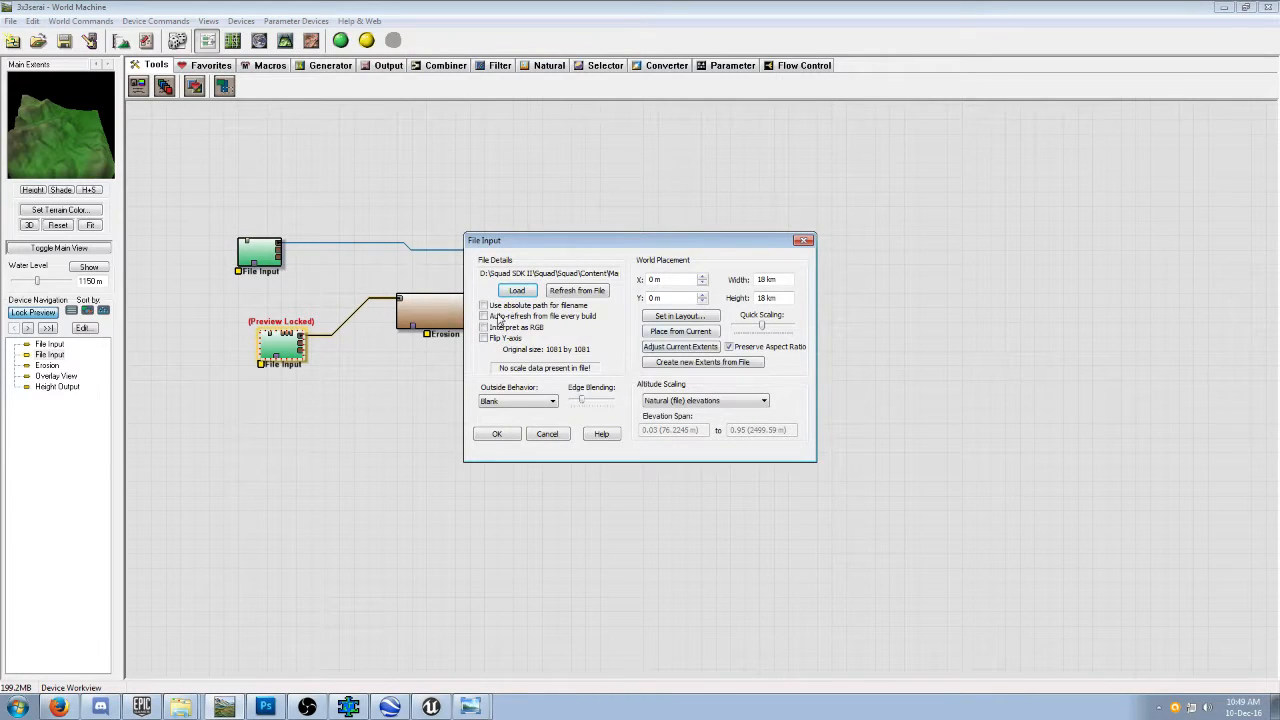
pyautogui.click(547, 433)
pyautogui.doubleClick(265, 260)
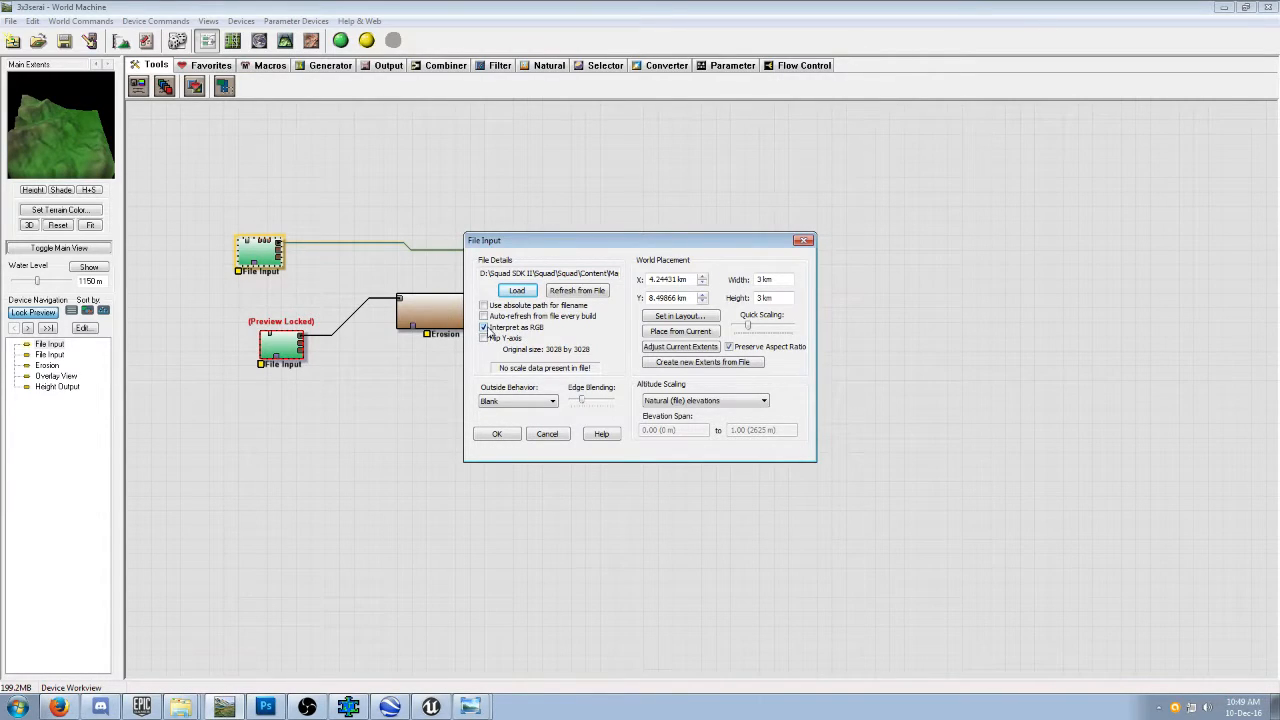
pyautogui.click(556, 437)
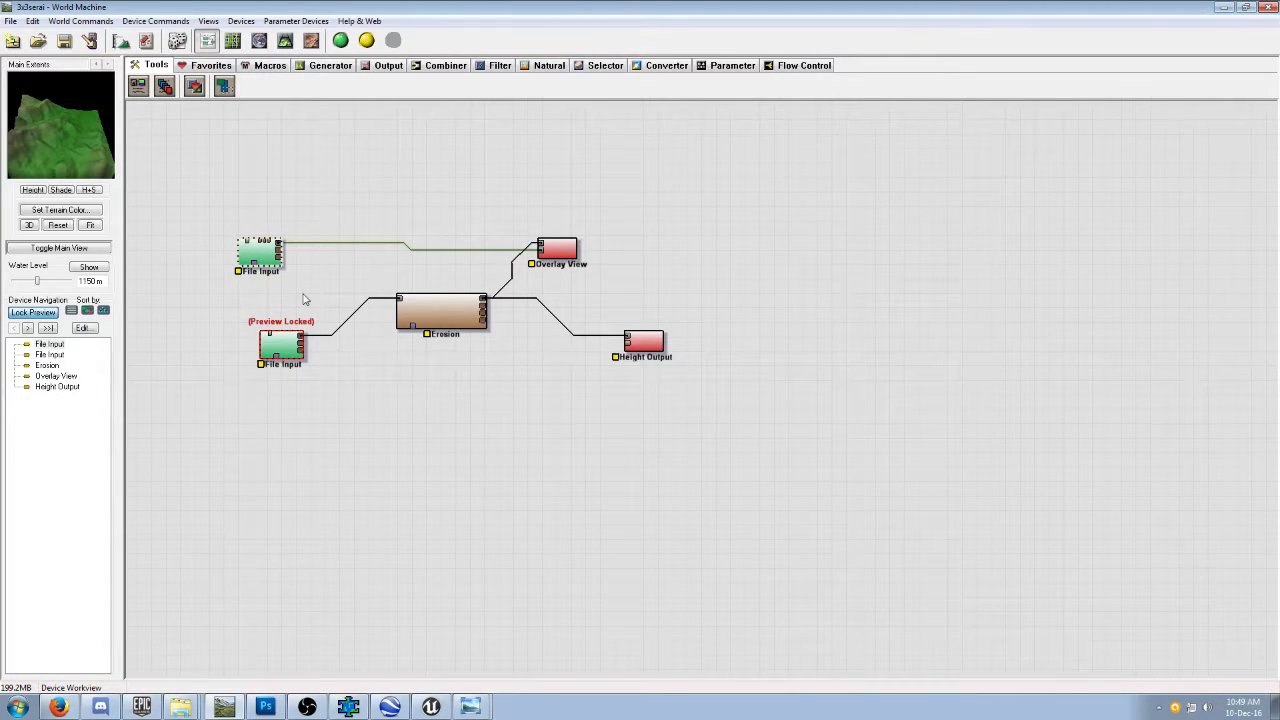
# Show the height map in Layout View's render extents mode and shift the Main Extents around the valley west of its center.
pyautogui.click(285, 346)
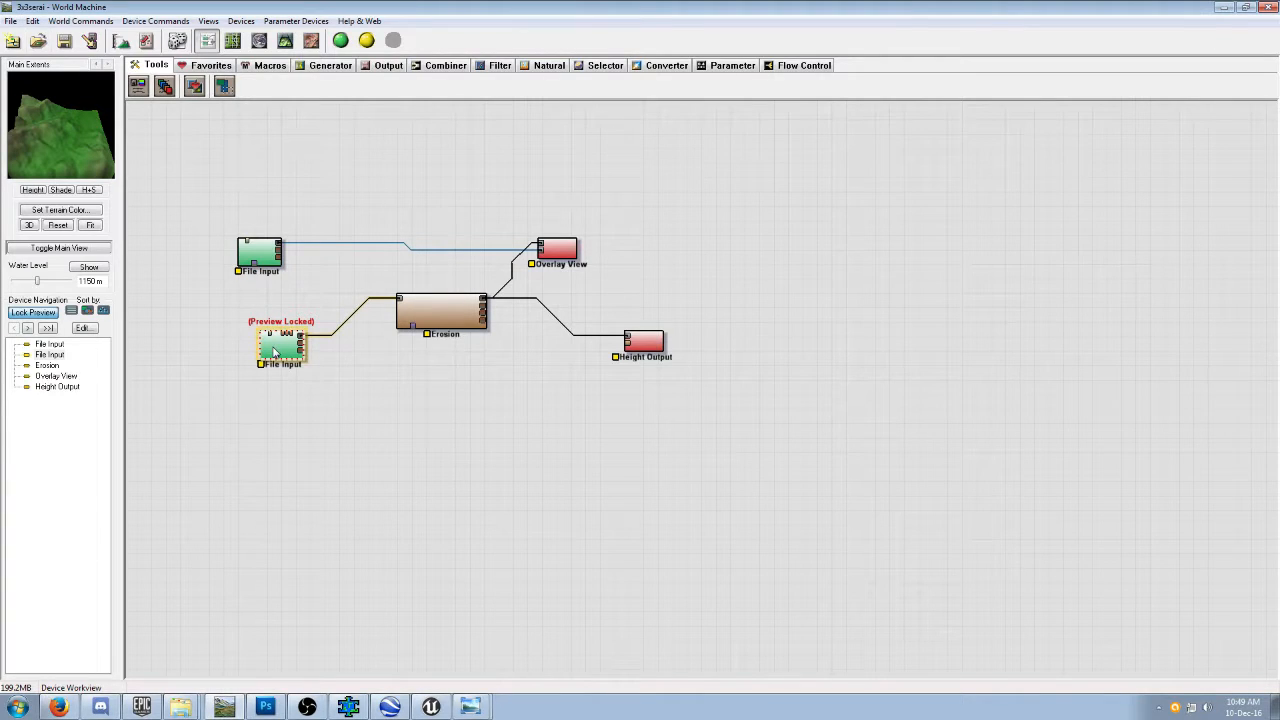
pyautogui.click(232, 40)
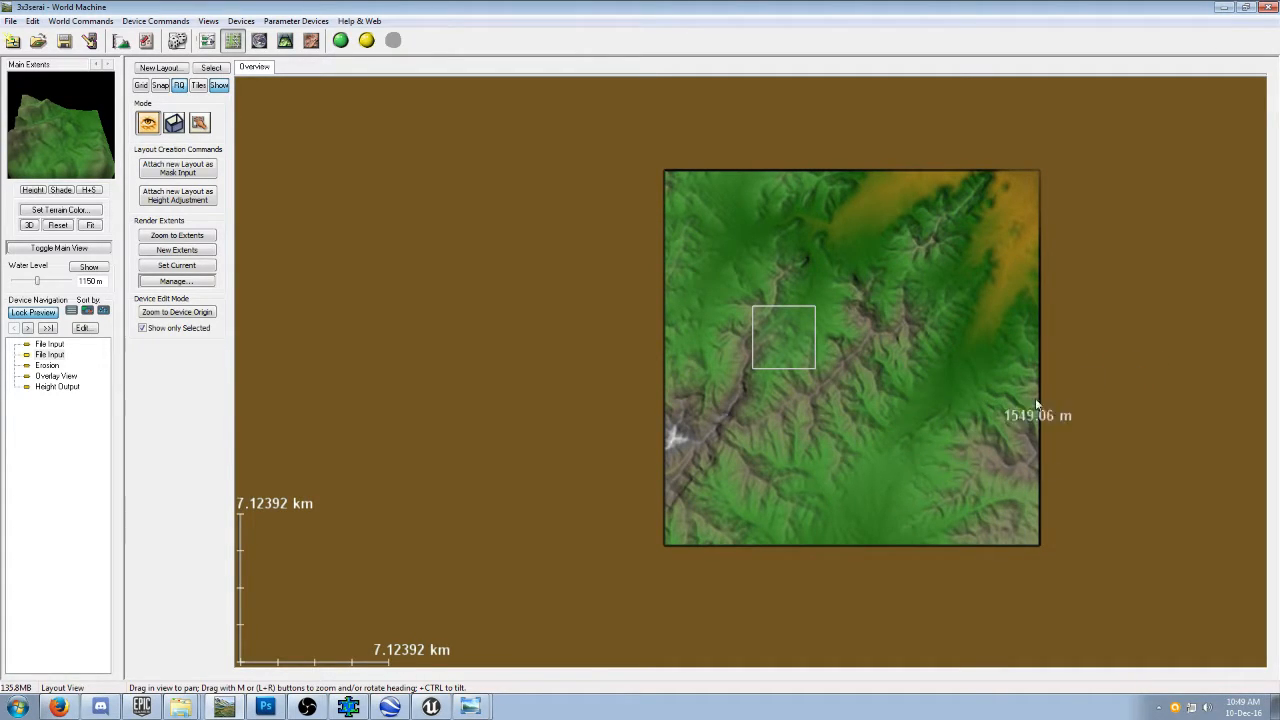
pyautogui.click(174, 122)
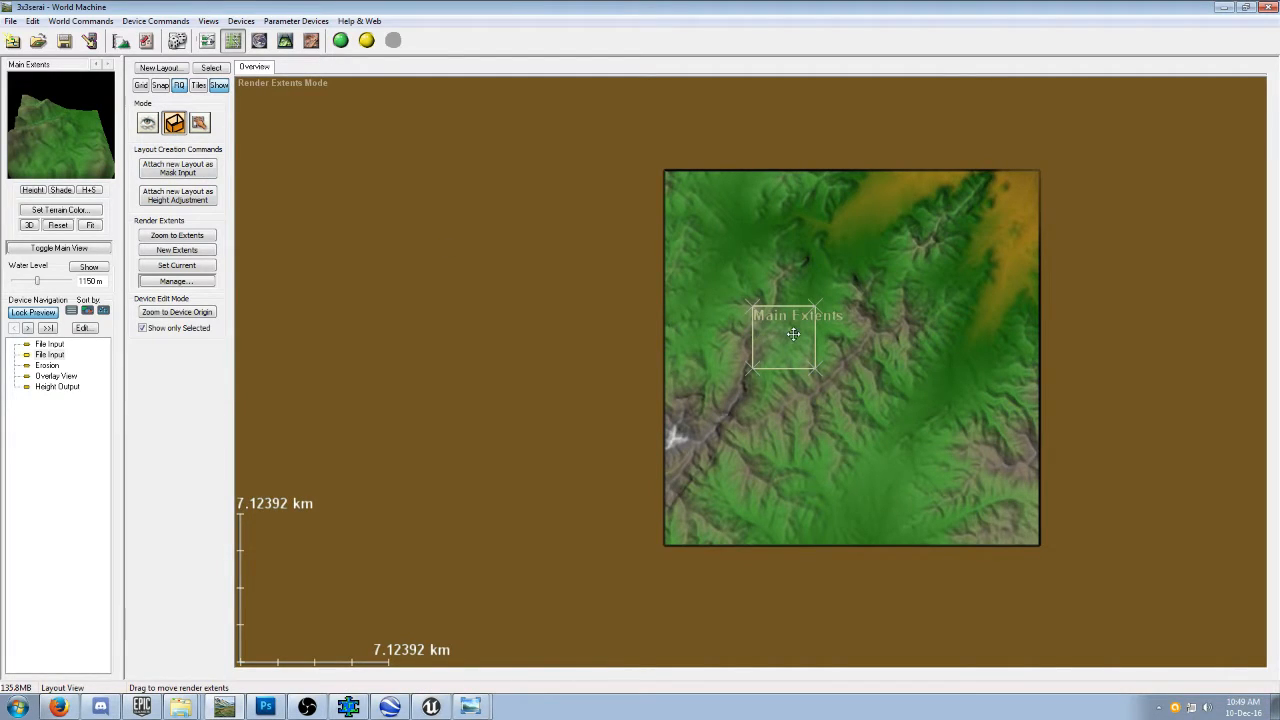
pyautogui.moveTo(793, 334); pyautogui.dragTo(797, 375)
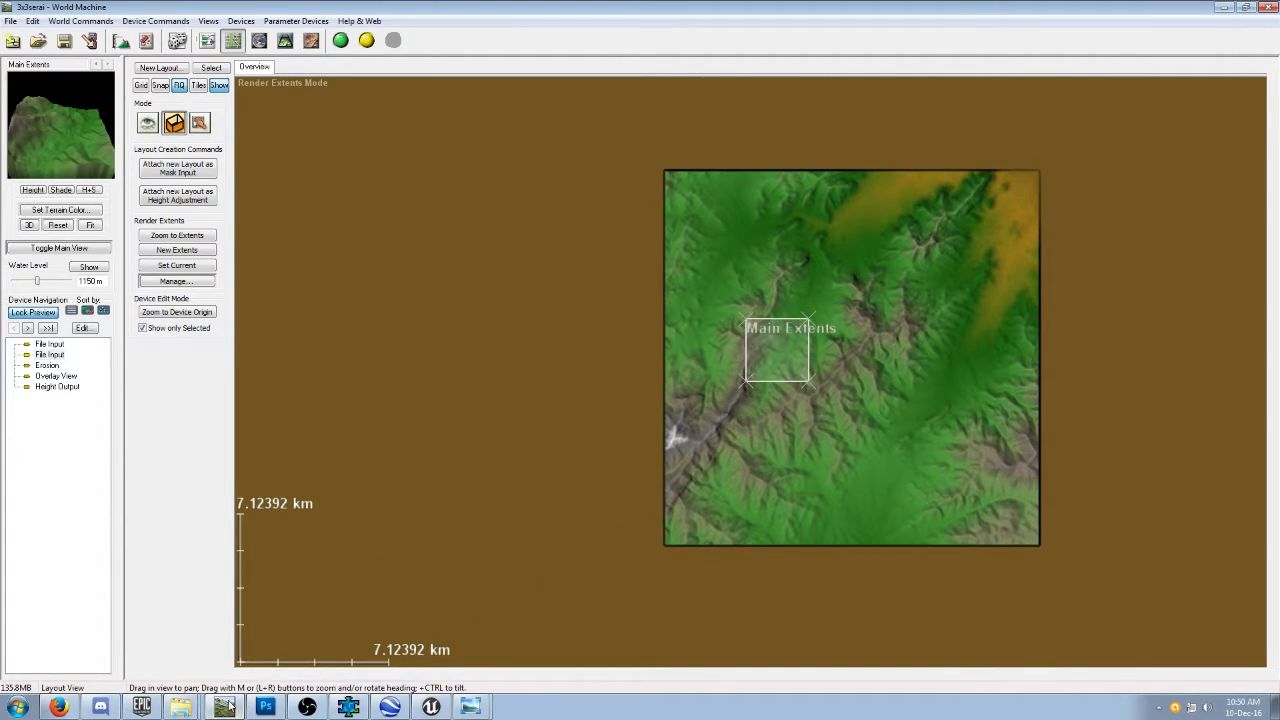
pyautogui.moveTo(781, 345)
pyautogui.mouseDown()
pyautogui.moveTo(887, 302)
pyautogui.moveTo(837, 330)
pyautogui.moveTo(864, 305)
pyautogui.moveTo(810, 317)
pyautogui.moveTo(795, 346)
pyautogui.moveTo(794, 335)
pyautogui.mouseUp()
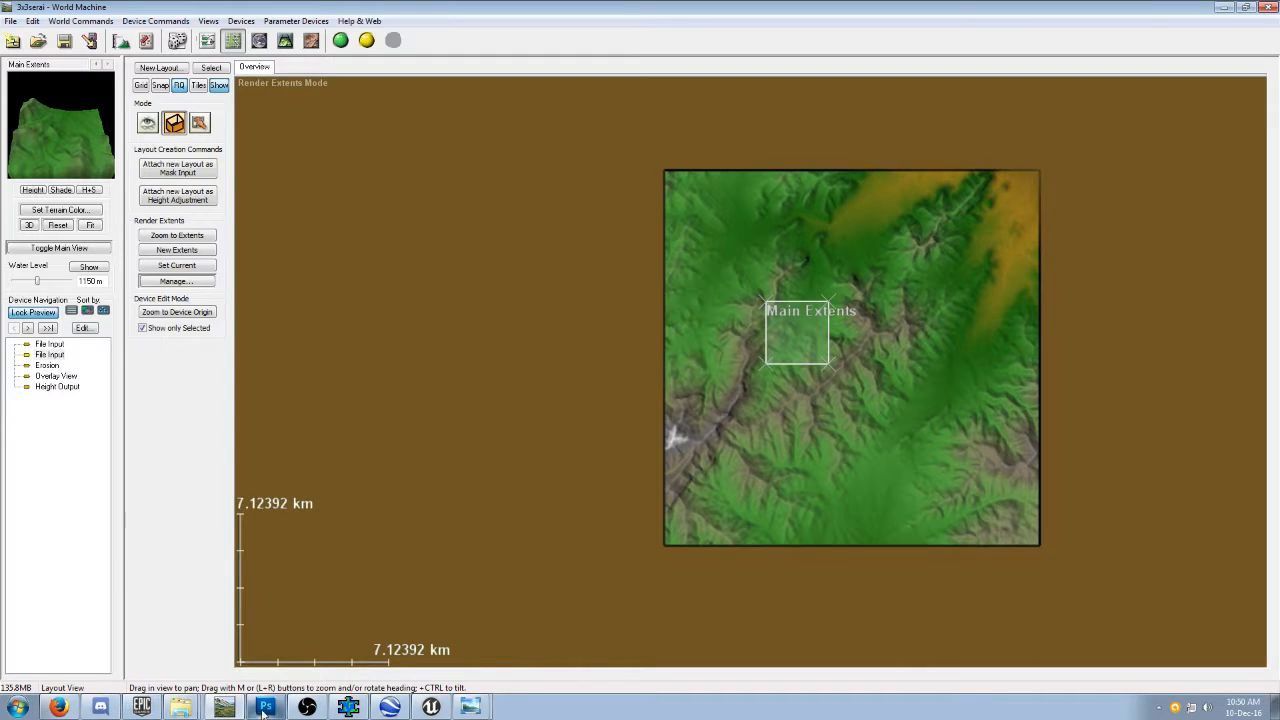
# Show the satellite image in a reduced Windows Photo Viewer window, compare it with the terrain inside the Main Extents, and set it aside.
pyautogui.click(470, 712)
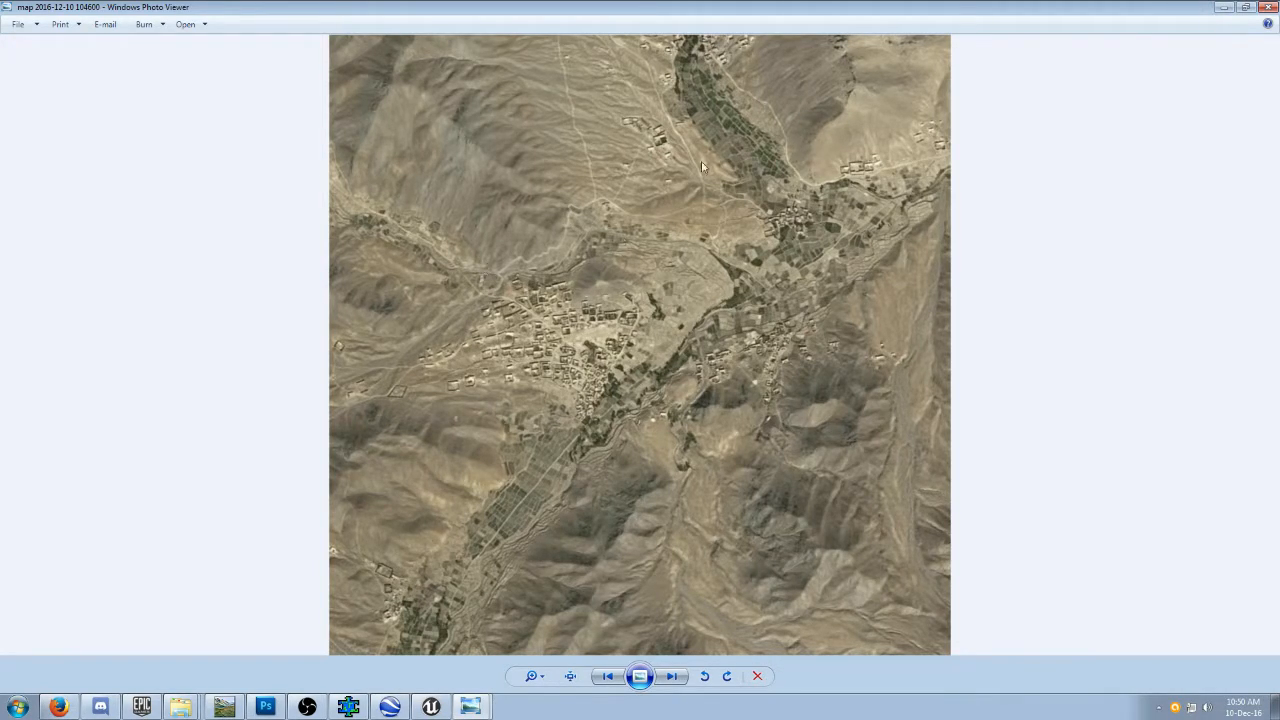
pyautogui.click(1245, 7)
pyautogui.moveTo(602, 20); pyautogui.dragTo(452, 203)
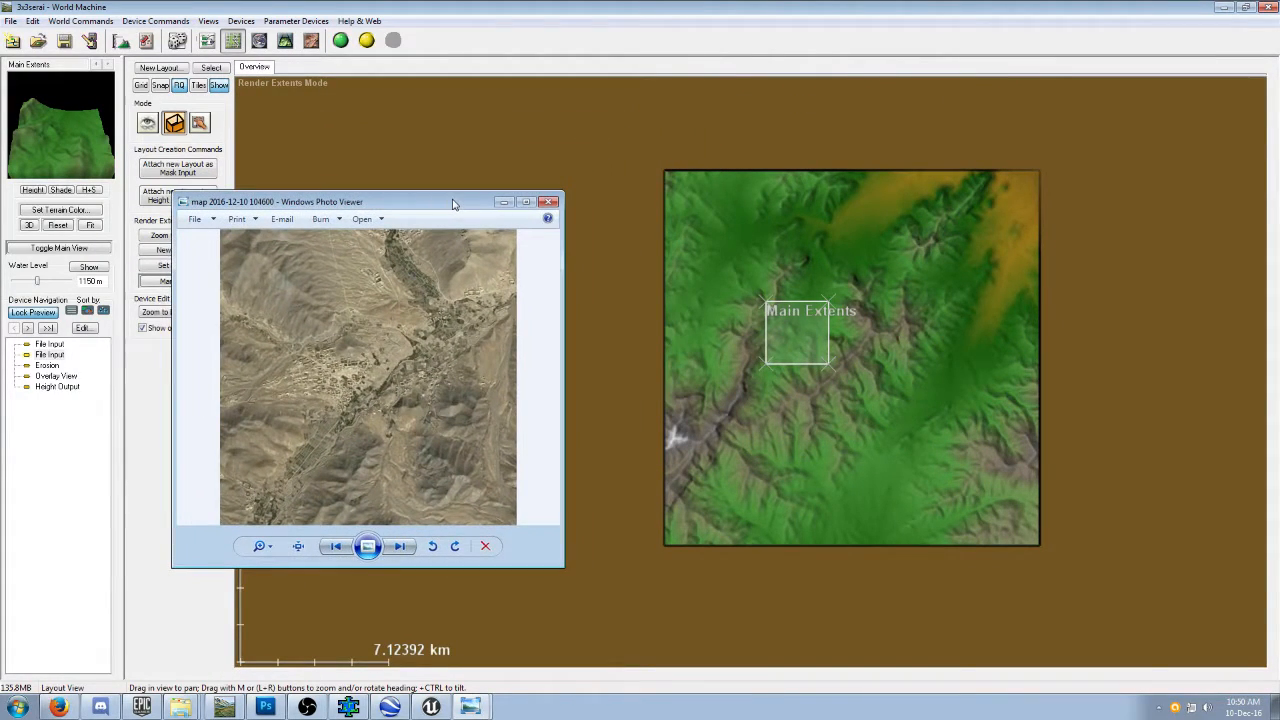
pyautogui.click(799, 340)
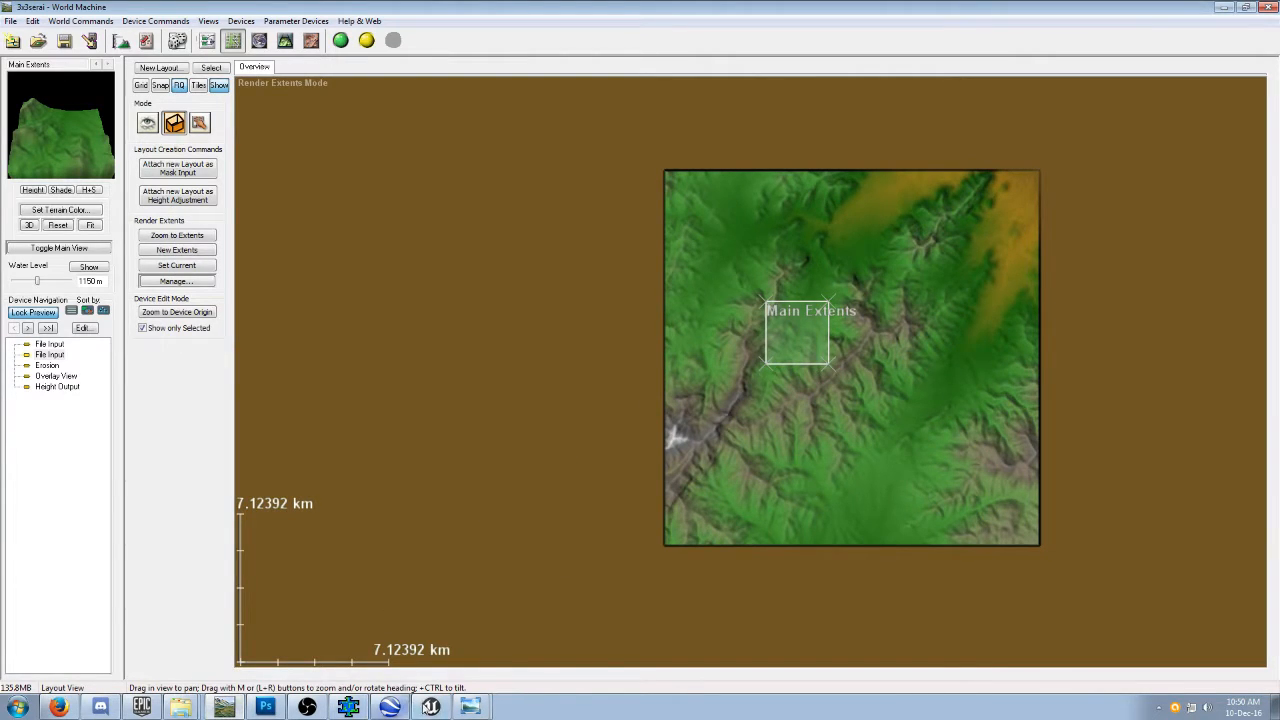
pyautogui.click(470, 706)
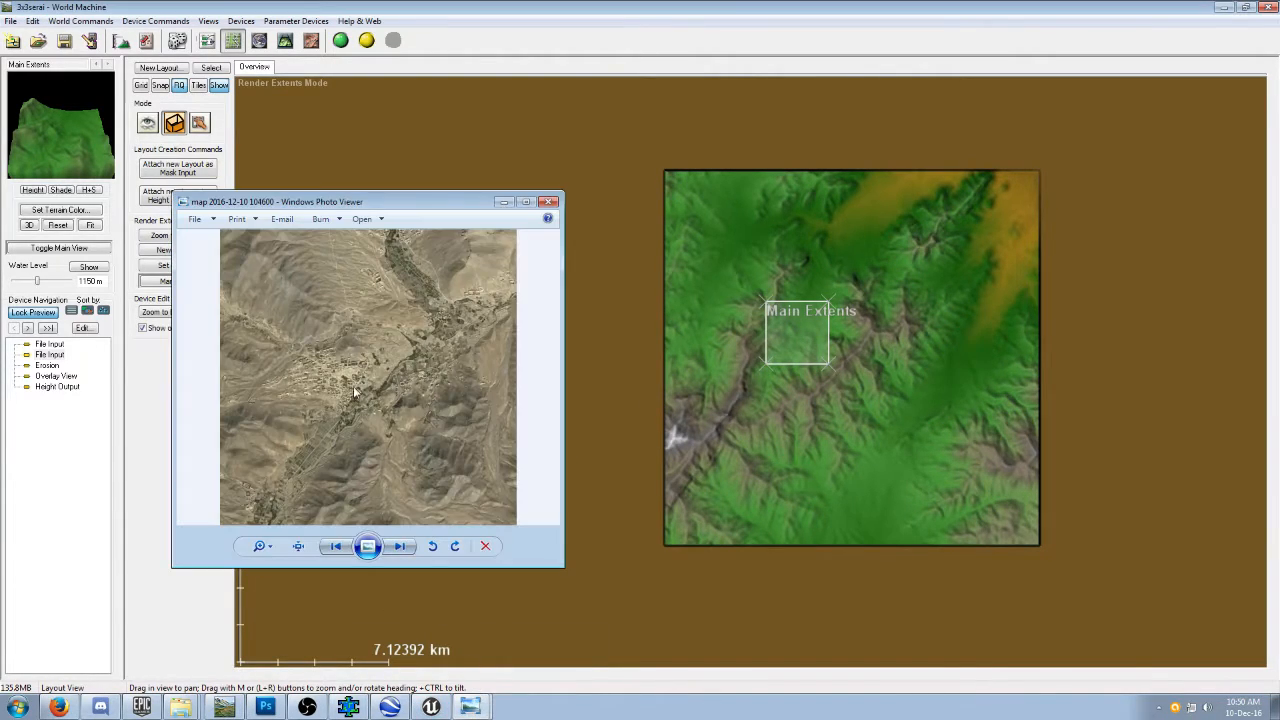
pyautogui.moveTo(448, 206); pyautogui.dragTo(0, 218)
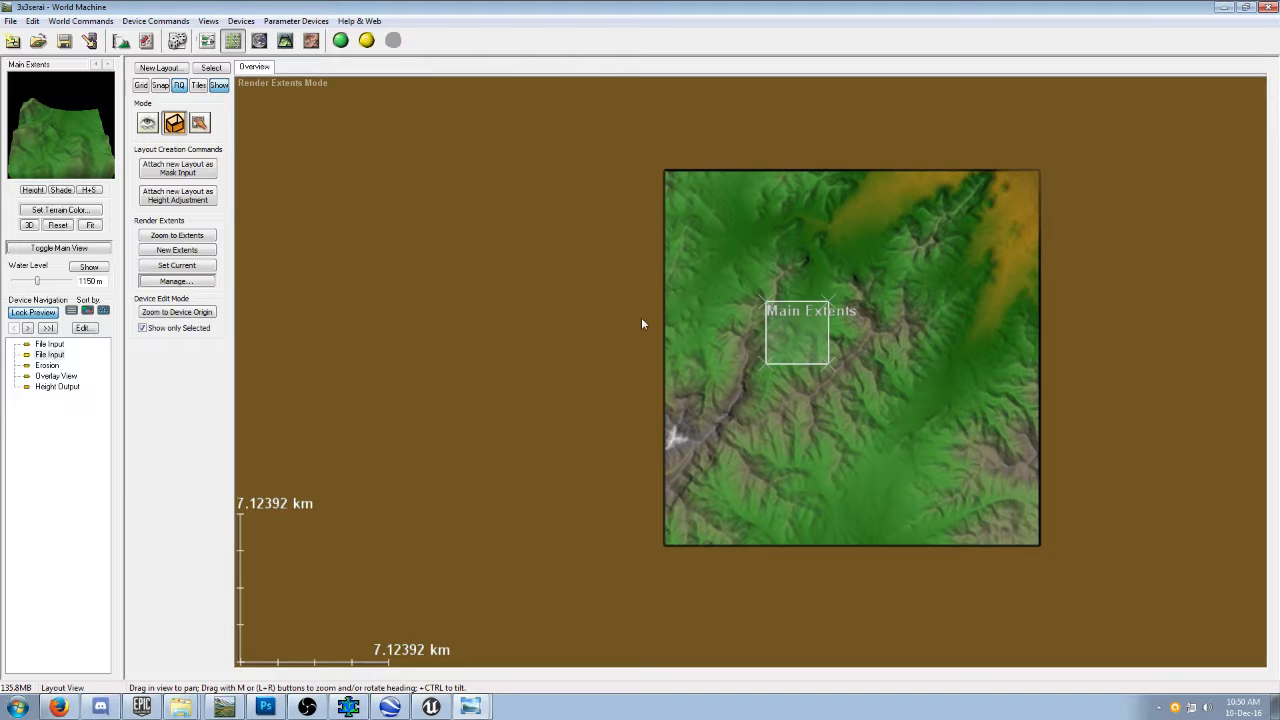
# Try the Main Extents over the valley near the height map's southern edge.
pyautogui.moveTo(790, 328); pyautogui.dragTo(790, 338)
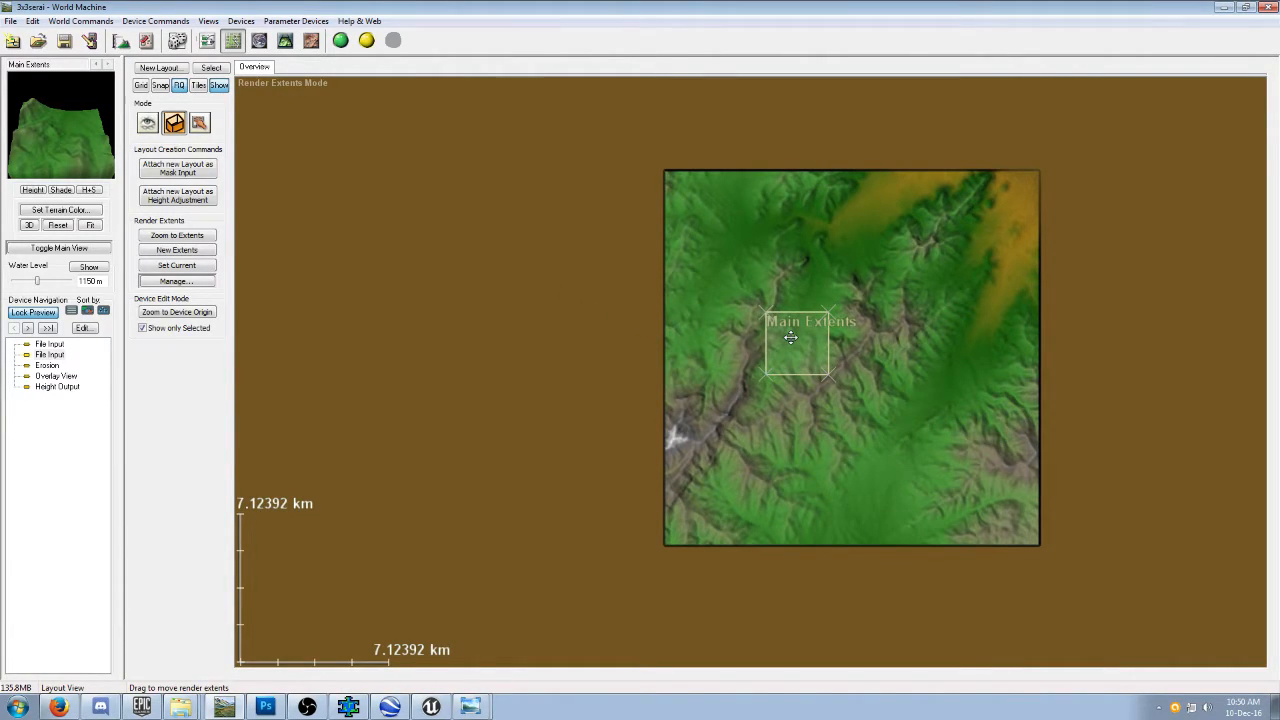
pyautogui.moveTo(790, 338); pyautogui.dragTo(820, 480)
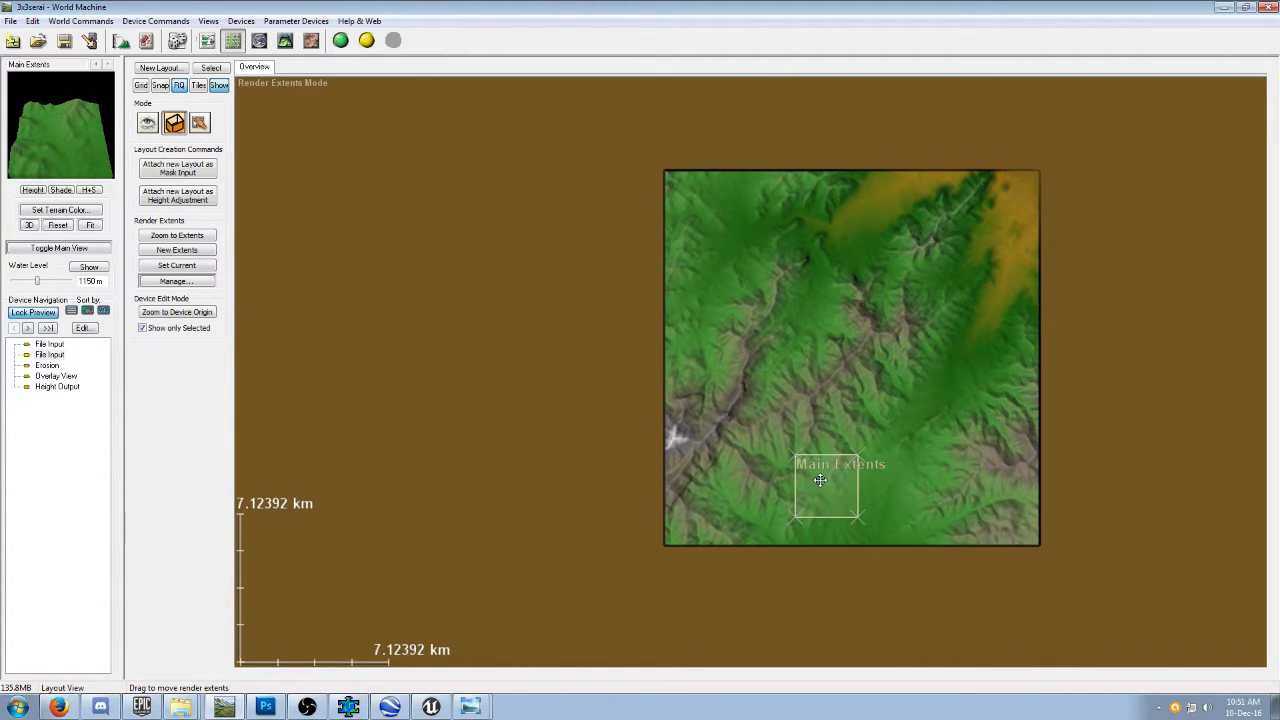
pyautogui.moveTo(820, 480); pyautogui.dragTo(821, 482)
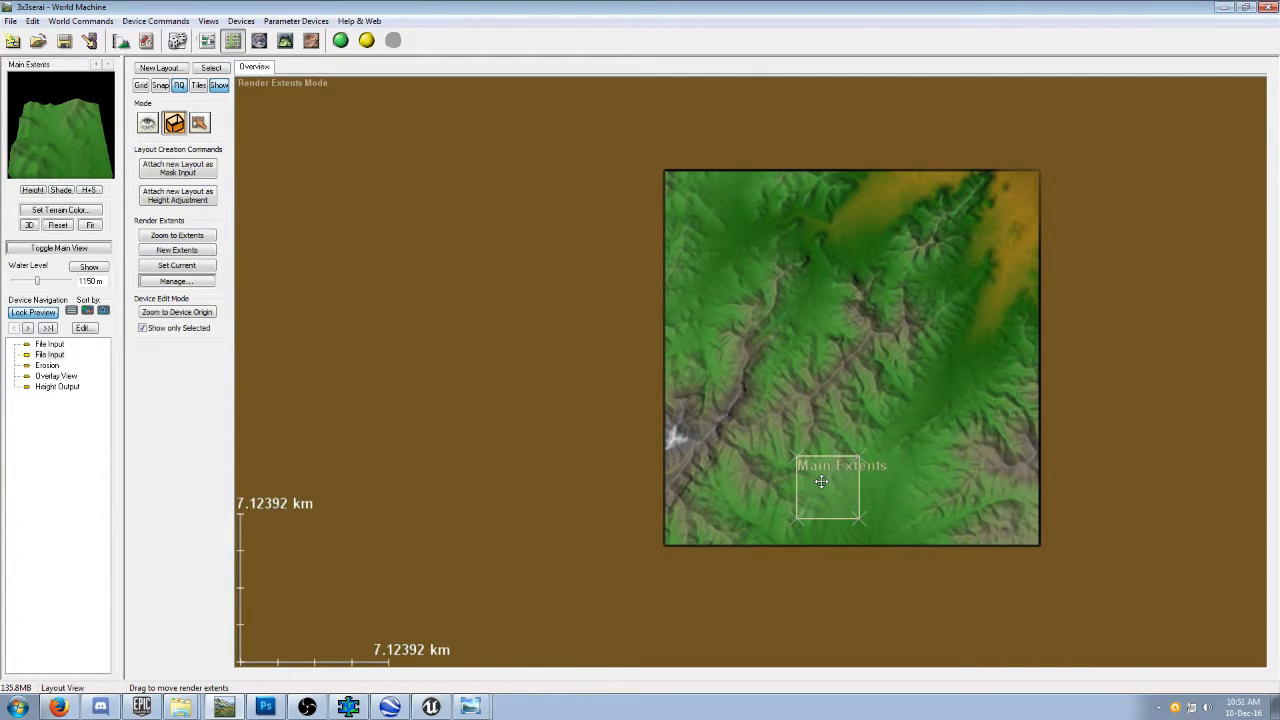
pyautogui.moveTo(821, 481); pyautogui.dragTo(823, 483)
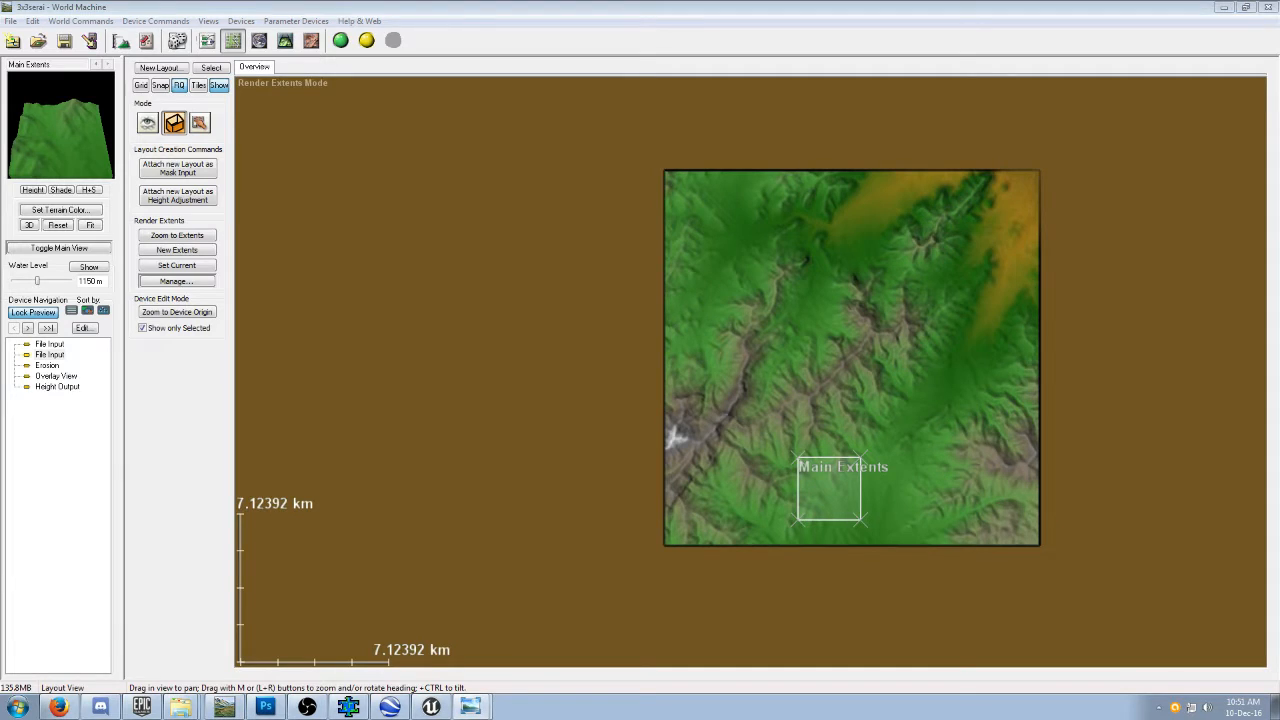
# Compare the southern valley with the satellite image and nudge the Main Extents to try matching the terrain.
pyautogui.moveTo(0, 247); pyautogui.dragTo(386, 264)
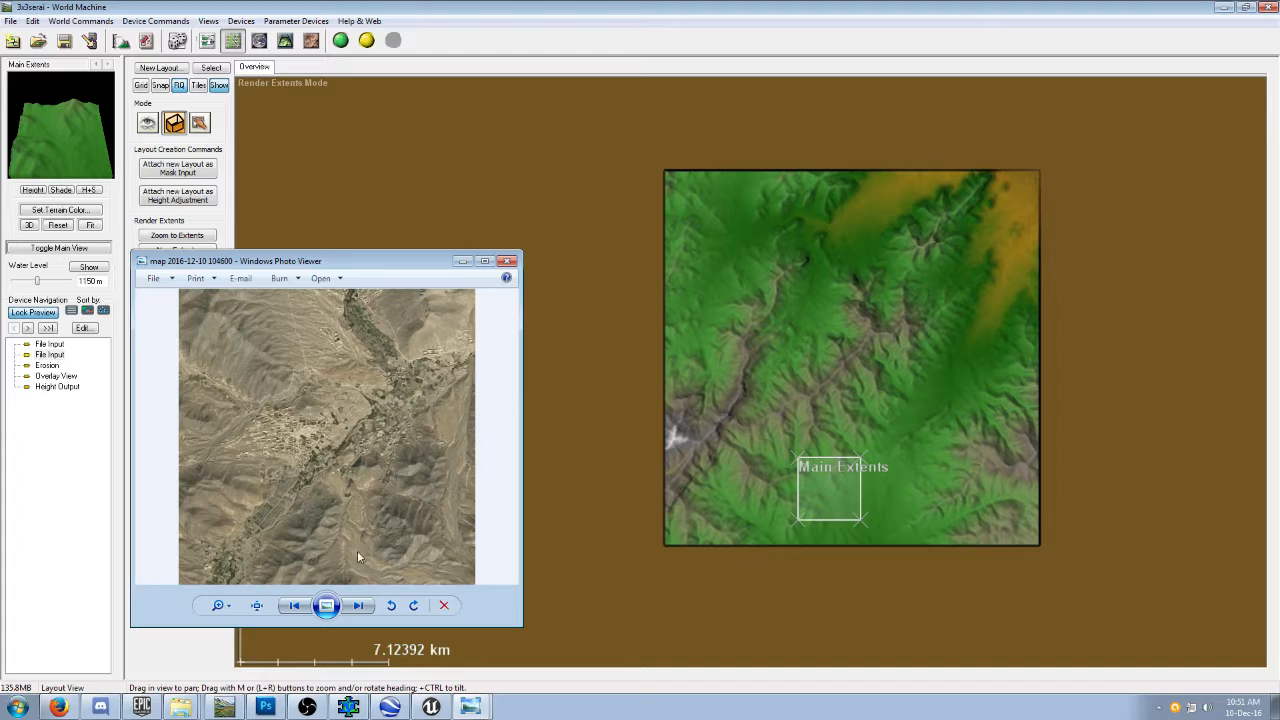
pyautogui.click(839, 487)
pyautogui.moveTo(839, 487); pyautogui.dragTo(848, 490)
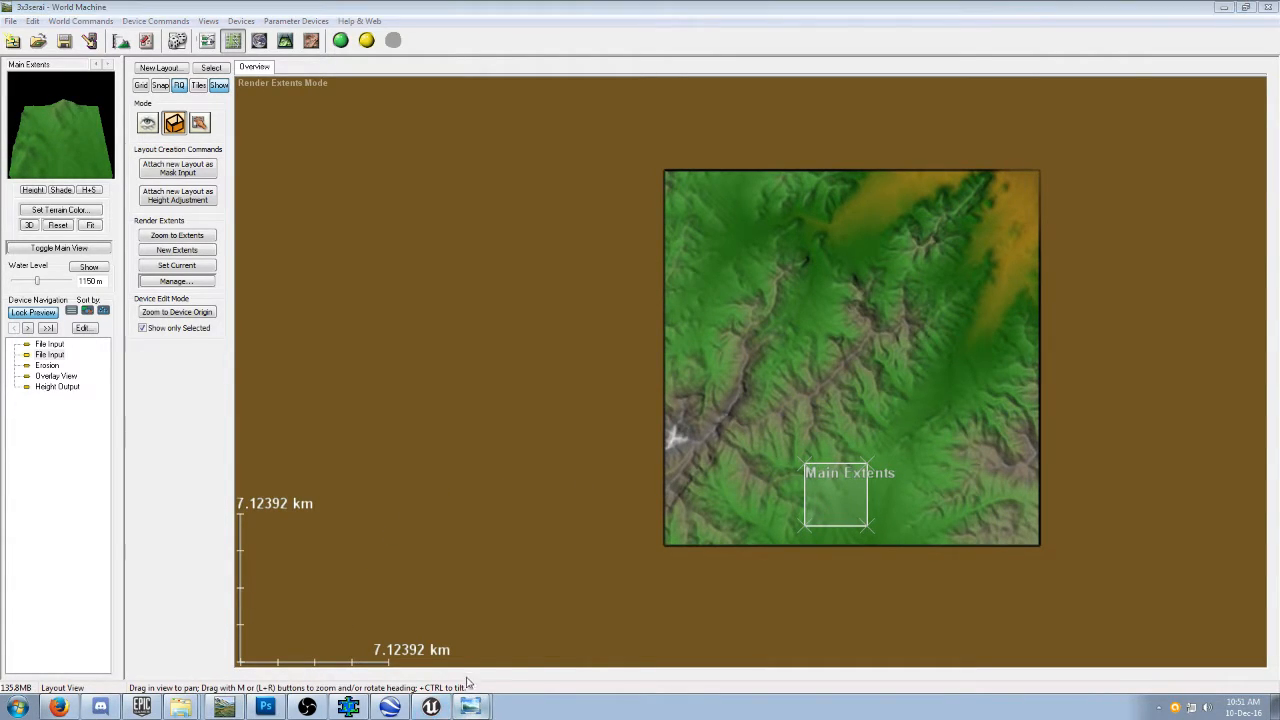
pyautogui.click(470, 707)
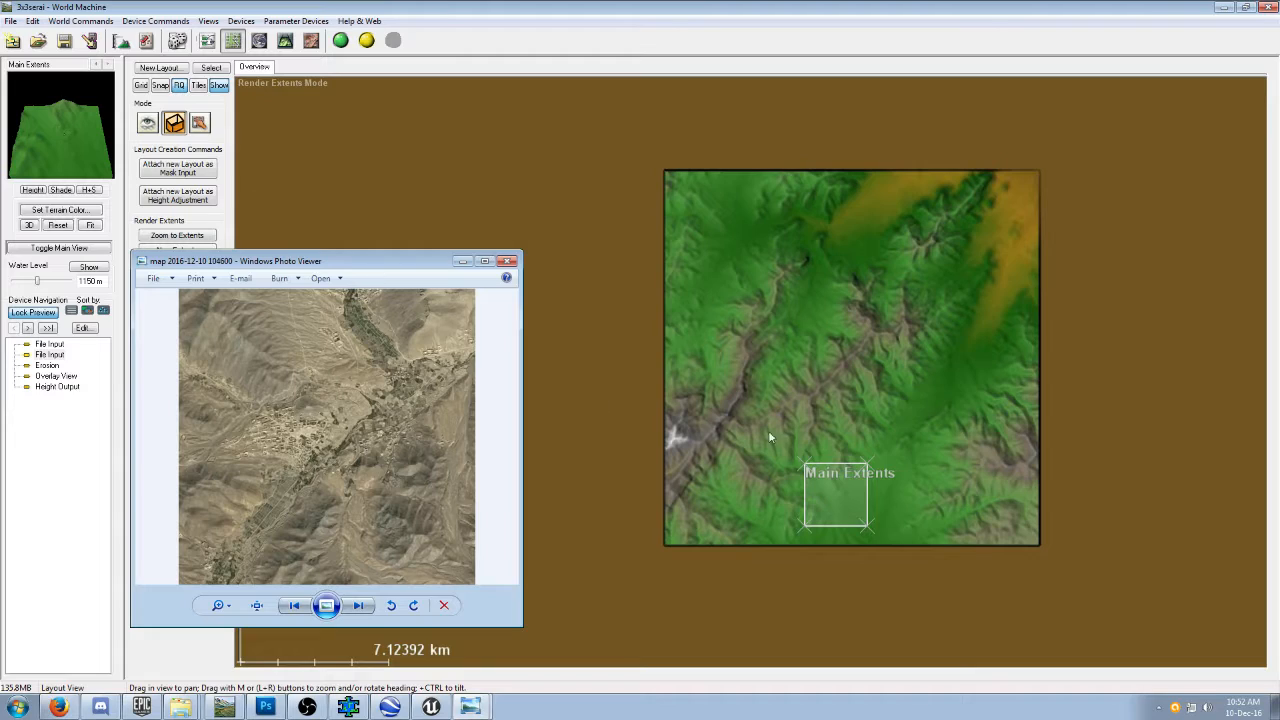
pyautogui.moveTo(850, 485); pyautogui.dragTo(843, 481)
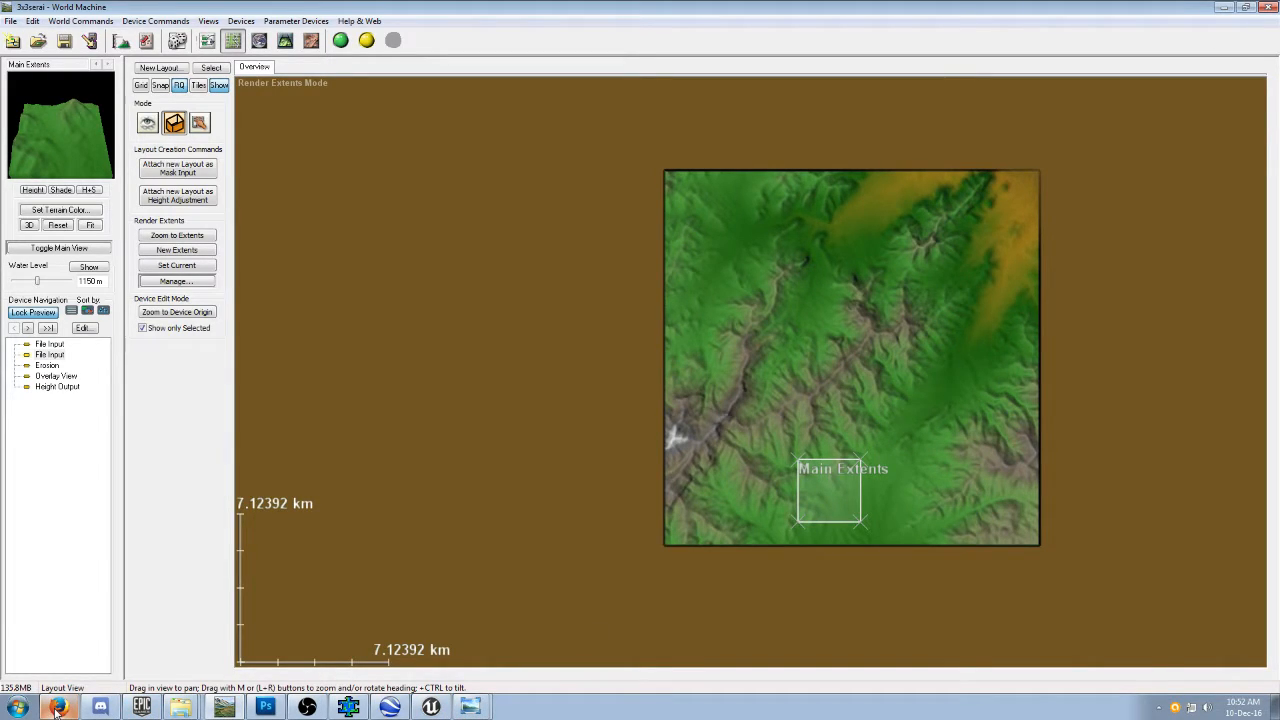
pyautogui.click(472, 707)
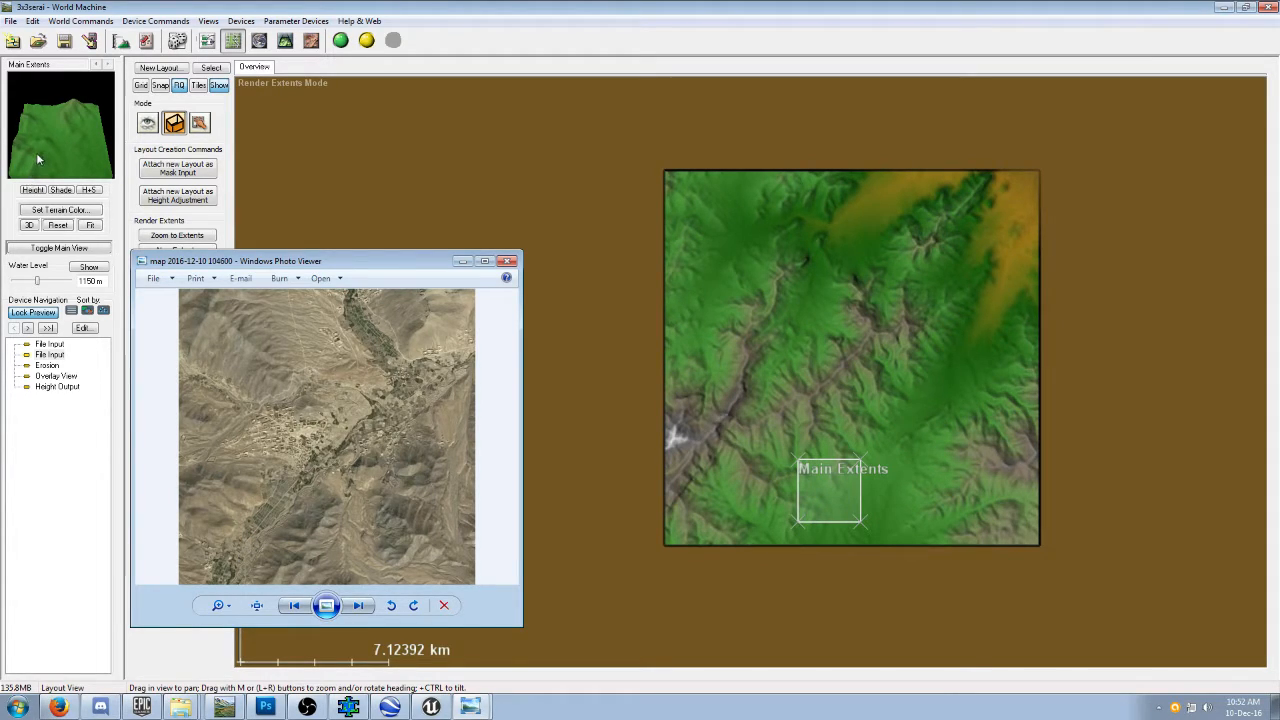
# Try the Main Extents over the valley between the two ridges north of the height map's center.
pyautogui.moveTo(832, 478); pyautogui.dragTo(820, 307)
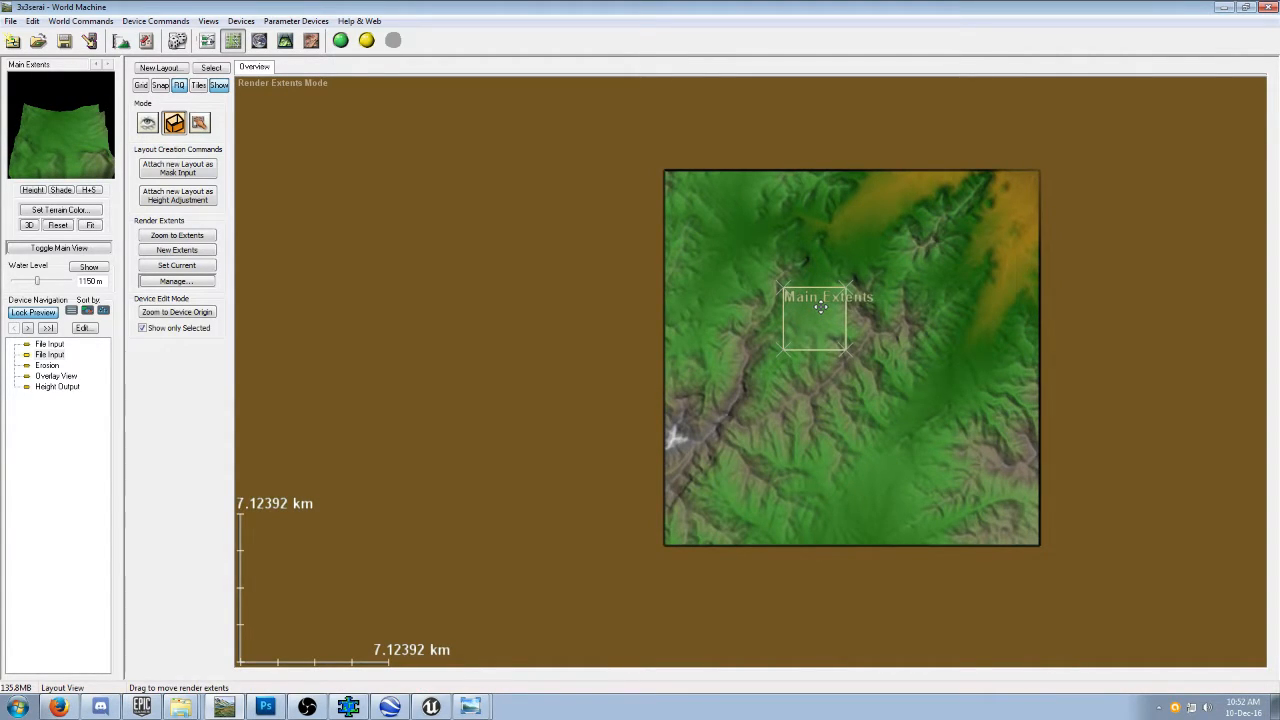
pyautogui.scroll(5, 820, 307)
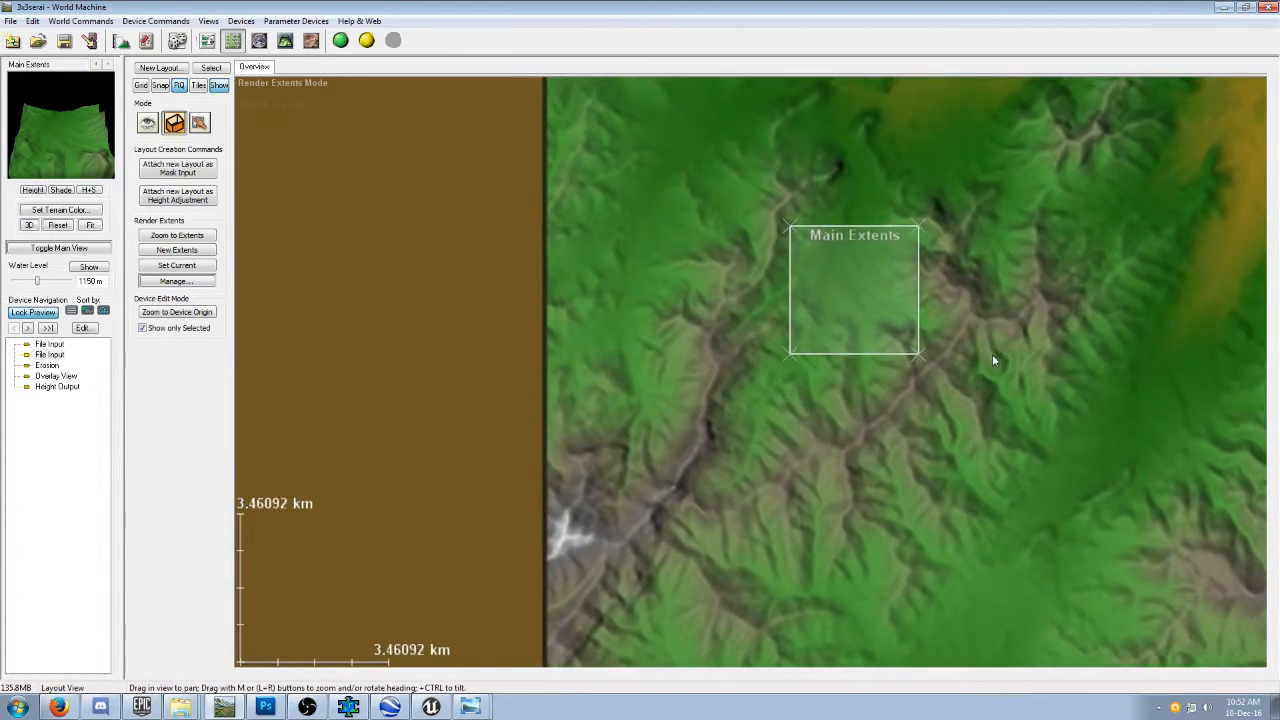
pyautogui.moveTo(996, 357); pyautogui.dragTo(889, 457)
pyautogui.moveTo(749, 423); pyautogui.dragTo(751, 393)
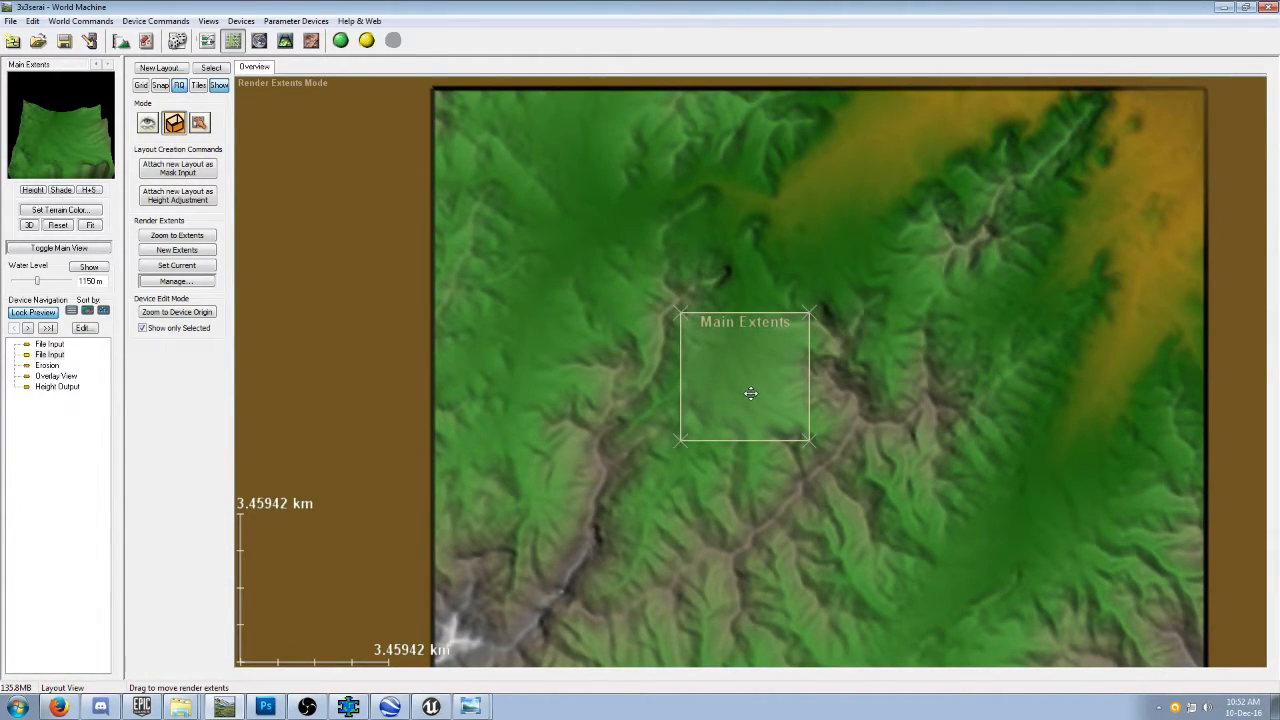
# Compare the terrain with the satellite image, move the Main Extents to the height map's northwest area, and minimize the image window.
pyautogui.click(470, 706)
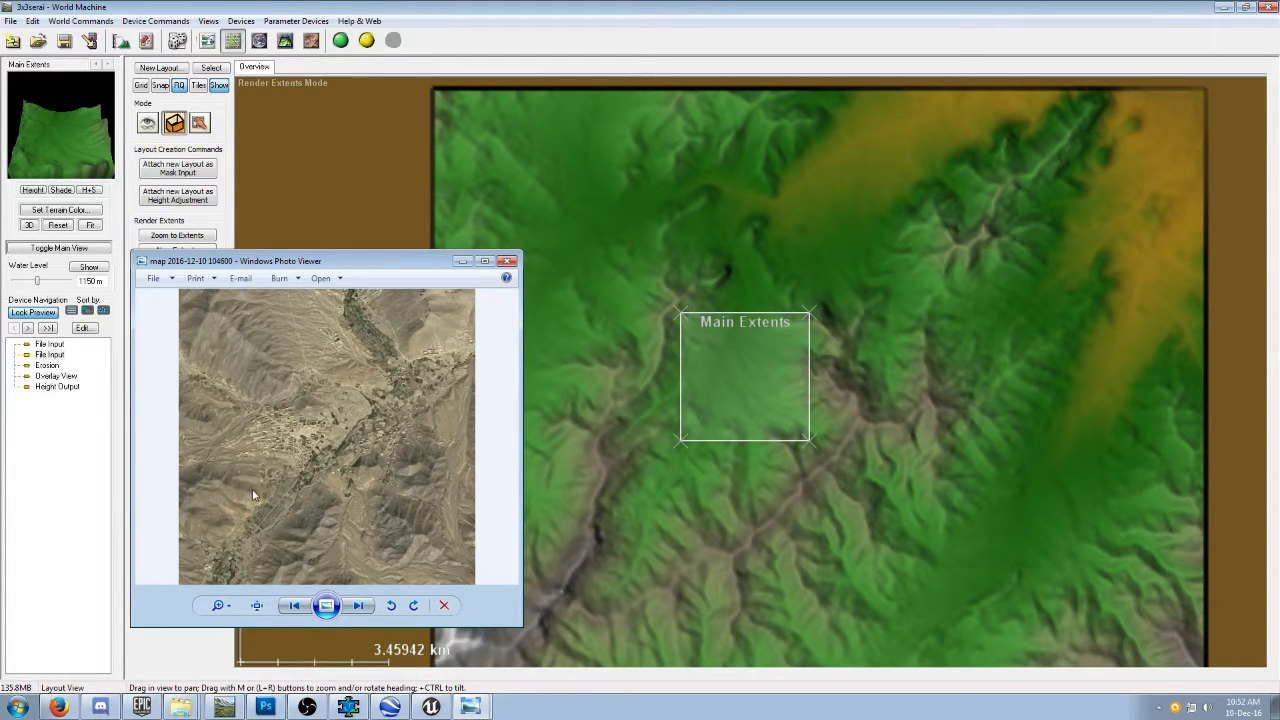
pyautogui.moveTo(375, 268); pyautogui.dragTo(265, 247)
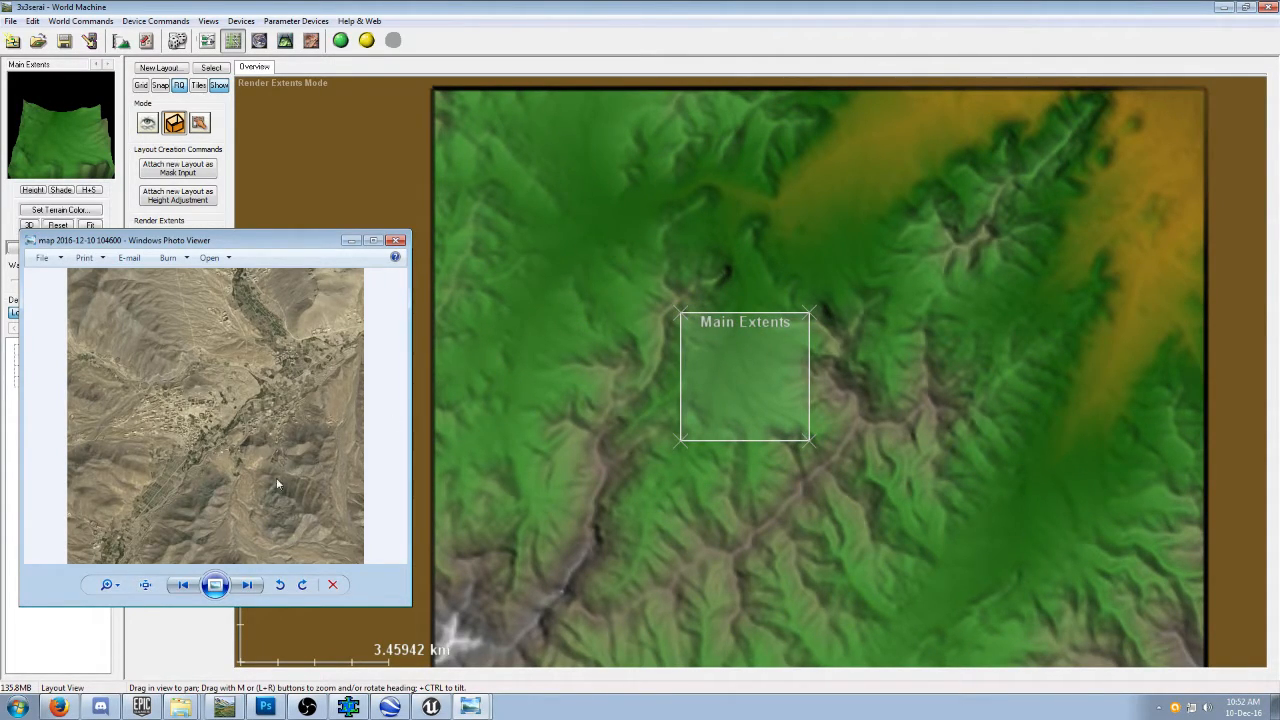
pyautogui.moveTo(740, 365); pyautogui.dragTo(618, 214)
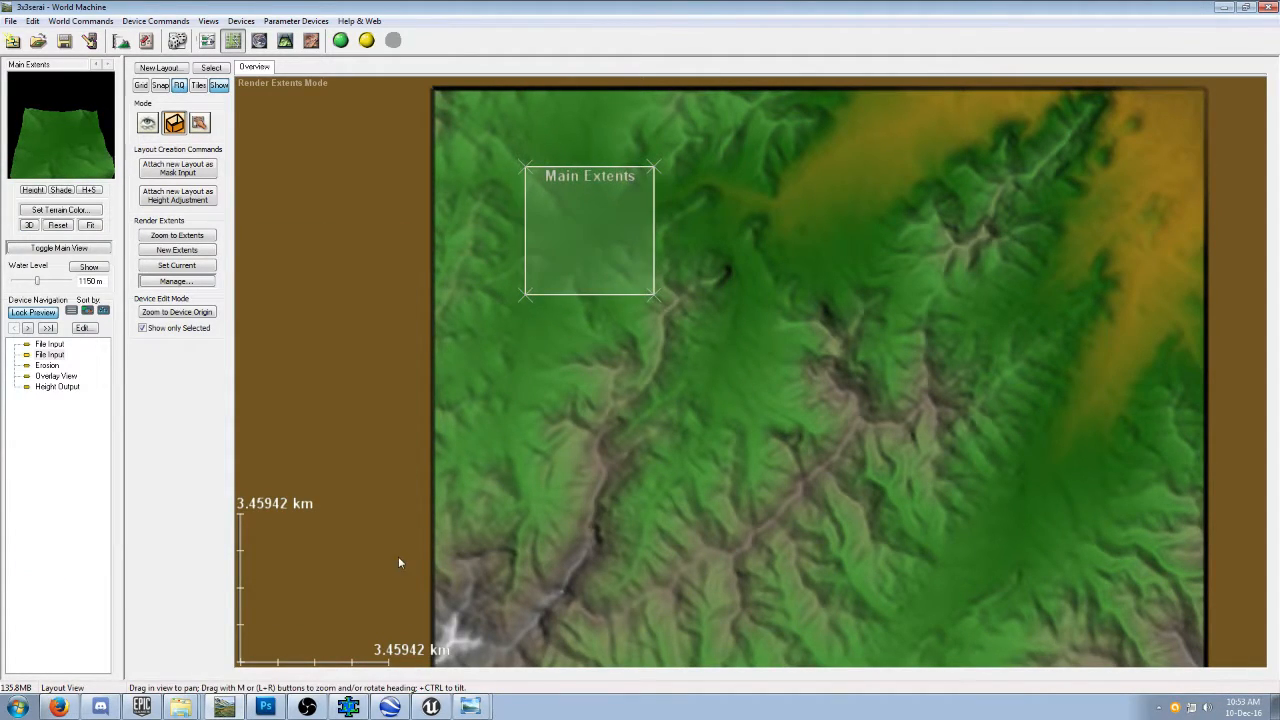
pyautogui.click(470, 706)
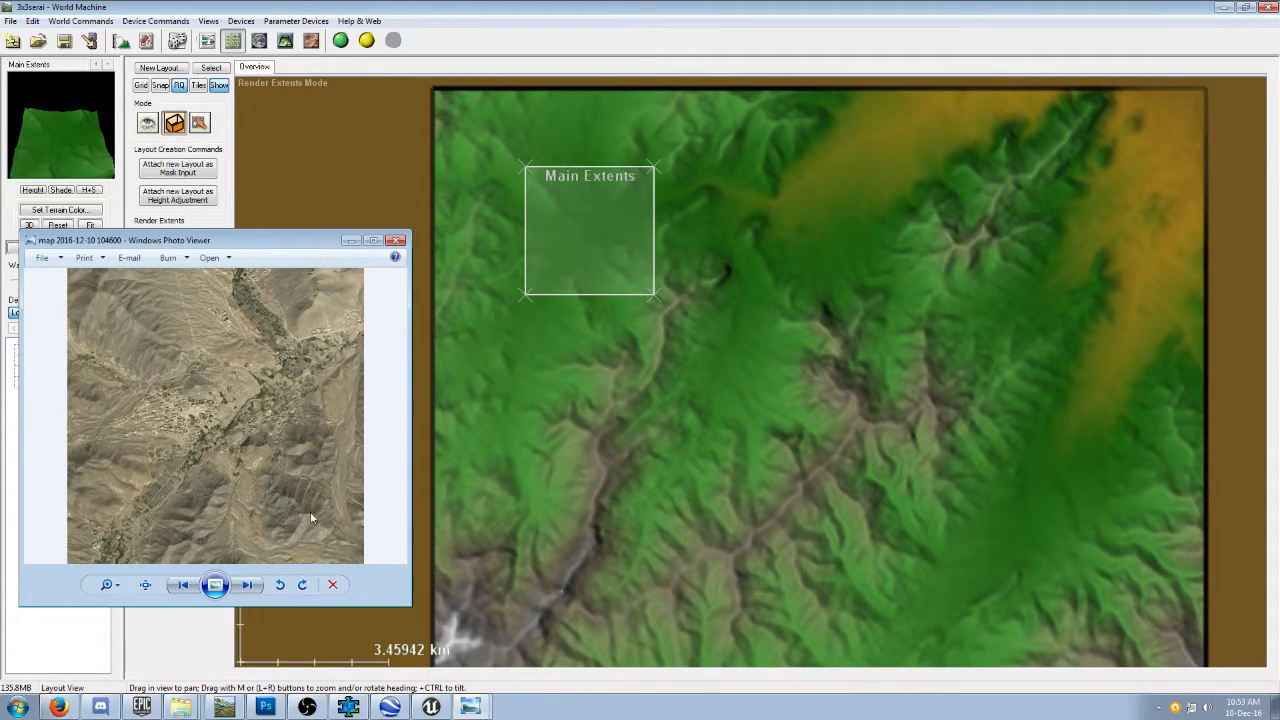
pyautogui.click(351, 240)
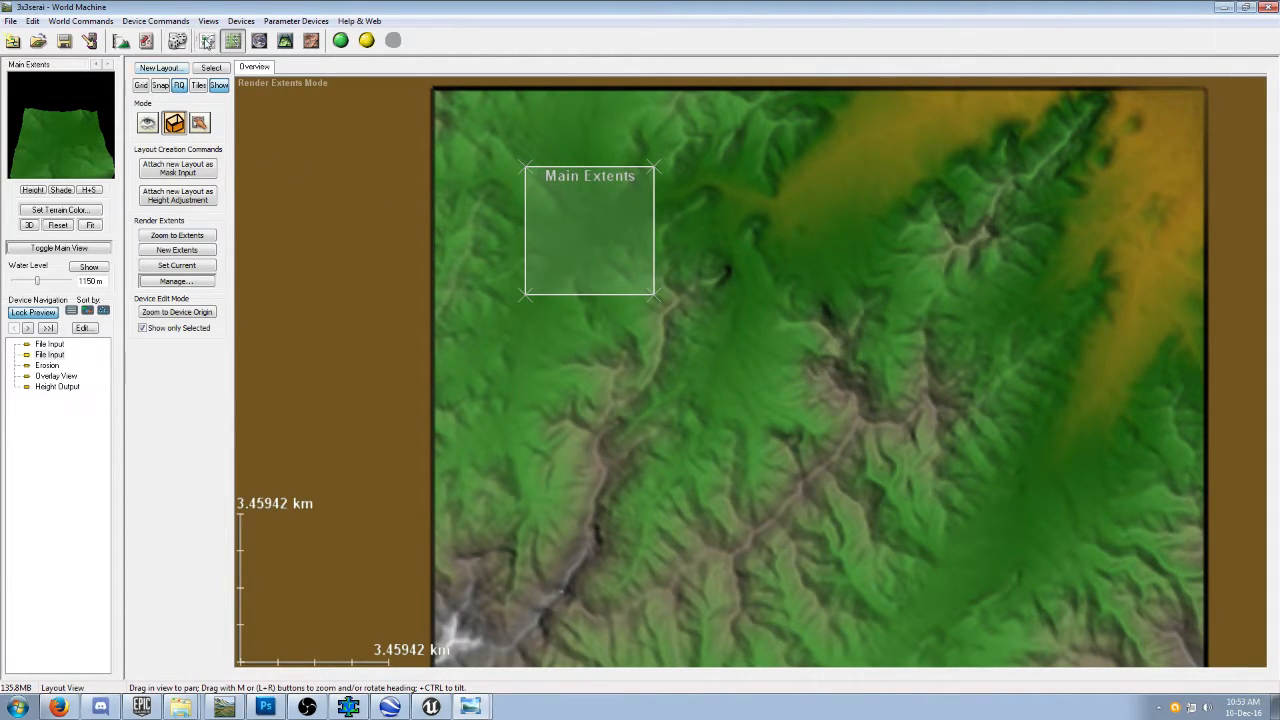
# Lock the preview to the satellite image's File Input device and reposition the image in the layout over the Main Extents.
pyautogui.click(207, 41)
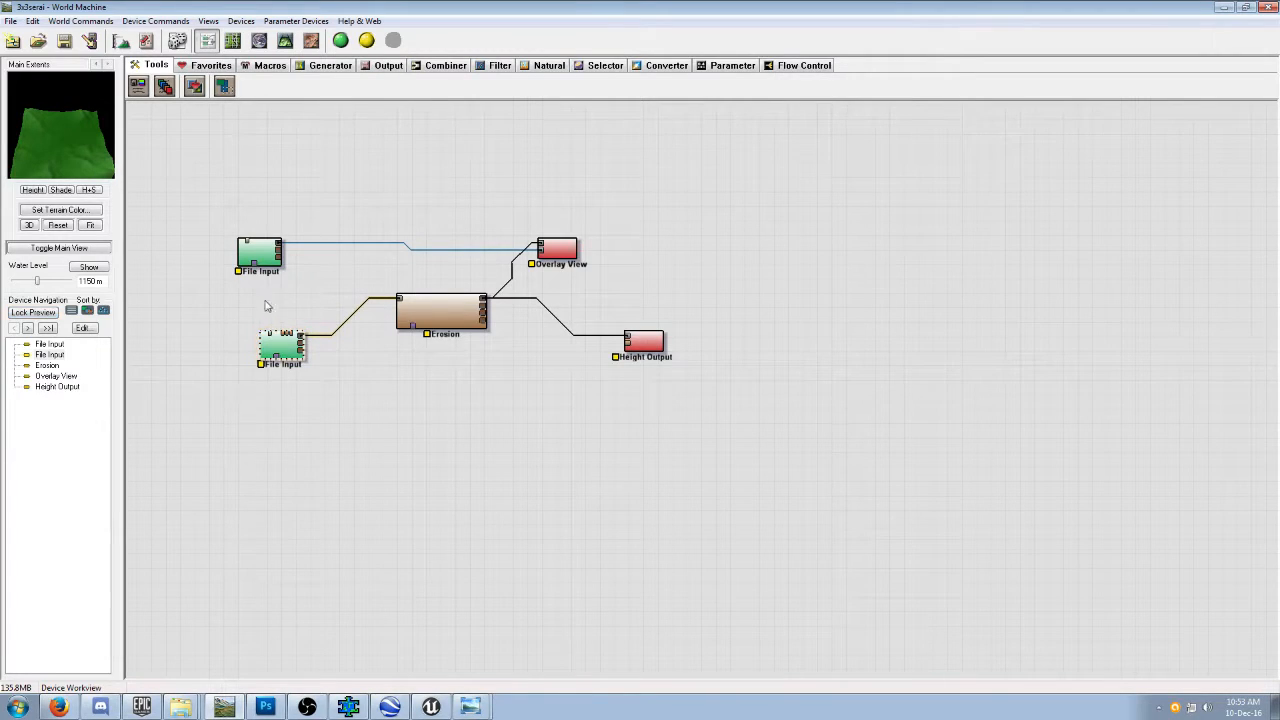
pyautogui.click(262, 252)
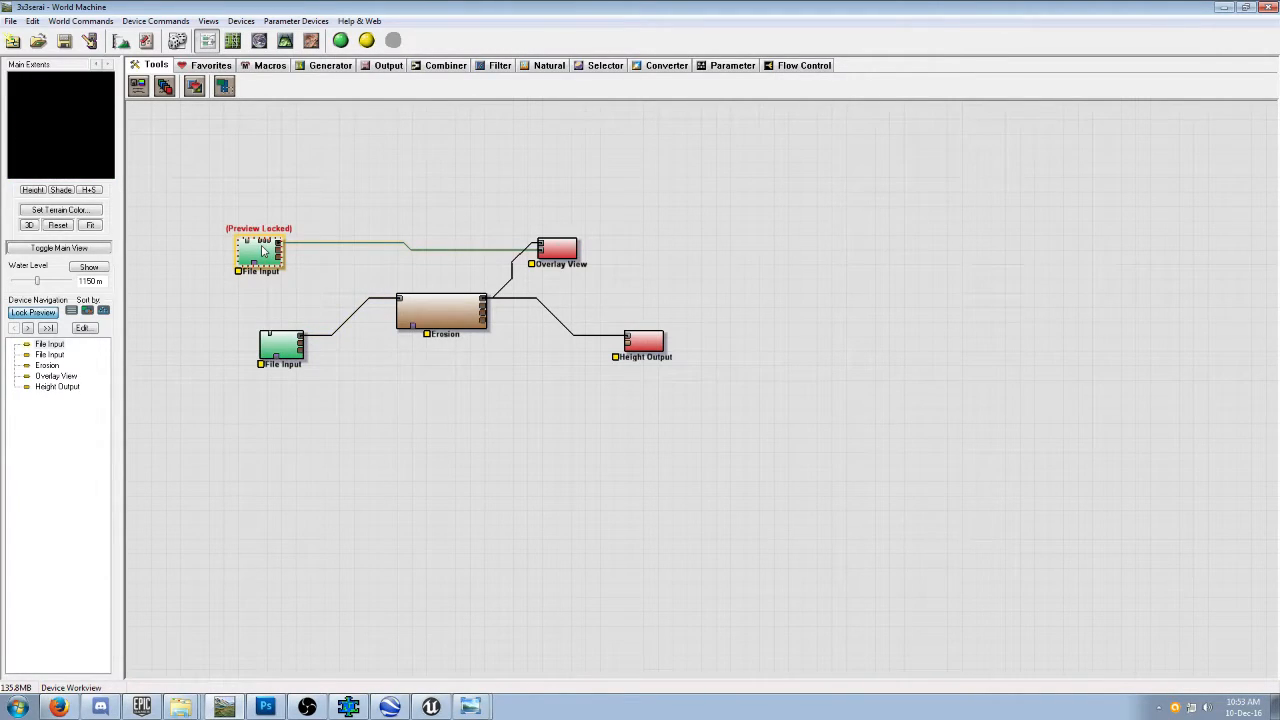
pyautogui.doubleClick(263, 251)
pyautogui.click(702, 318)
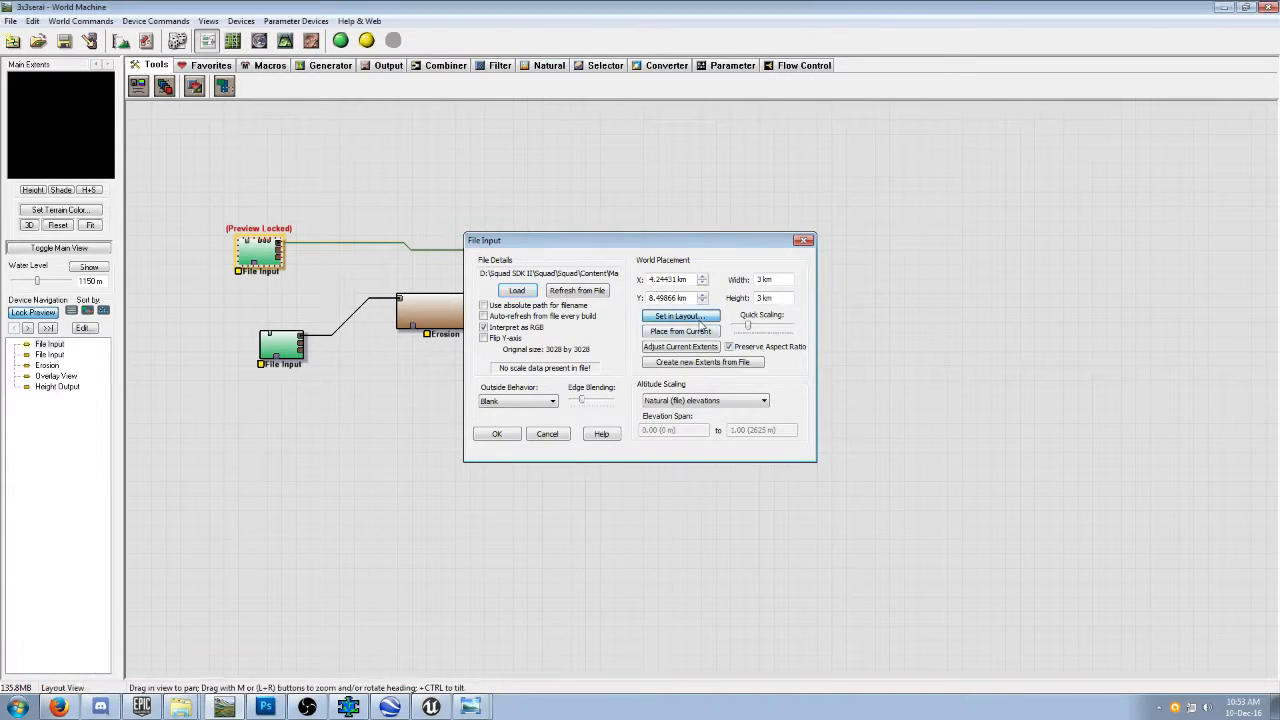
pyautogui.moveTo(979, 333); pyautogui.dragTo(904, 537)
pyautogui.moveTo(734, 503); pyautogui.dragTo(648, 305)
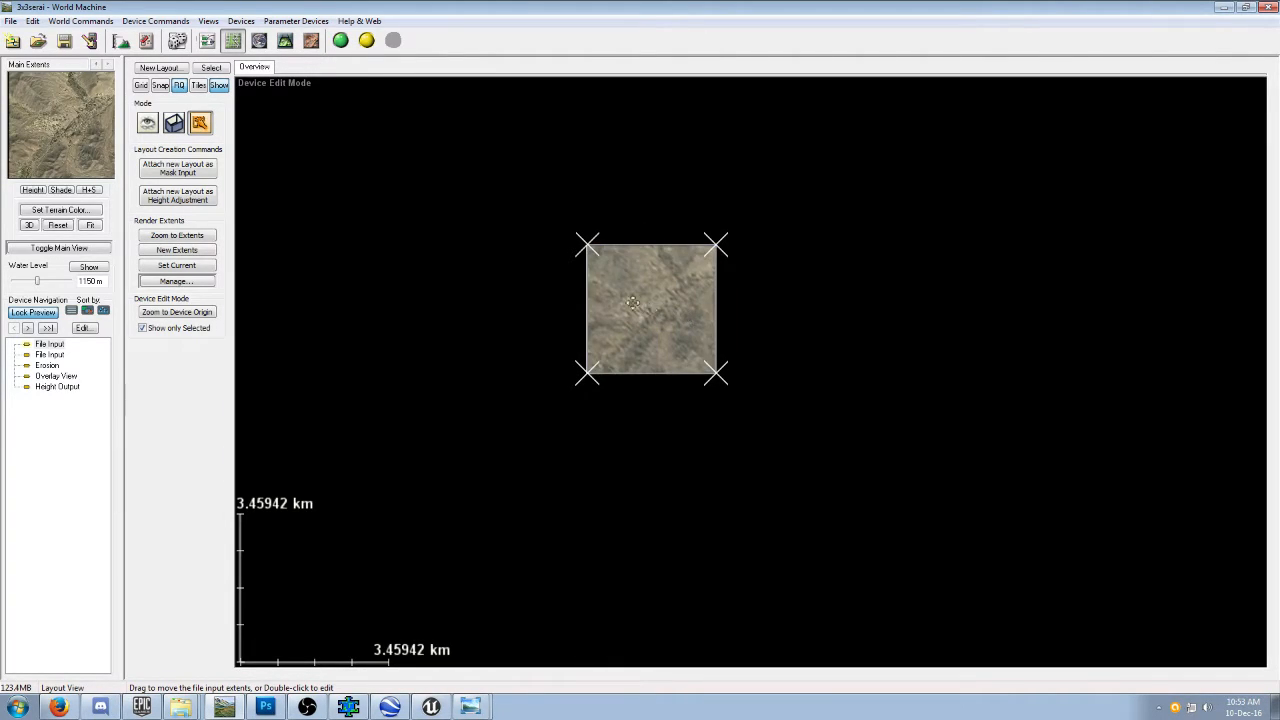
# Return to the device network, select the Overlay View device, and build the terrain for the Main Extents.
pyautogui.click(206, 40)
pyautogui.click(557, 250)
pyautogui.click(340, 41)
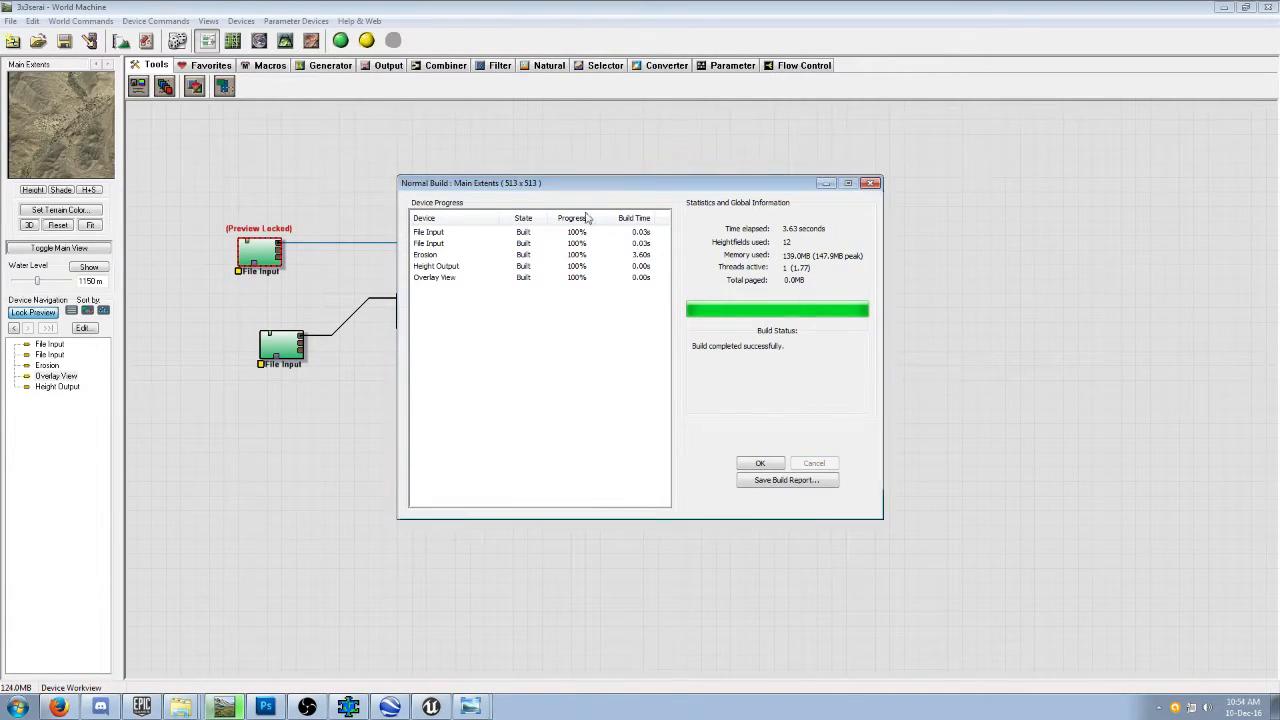
# Close the build report, lock the preview to the Overlay View device, and inspect the textured terrain in 3D.
pyautogui.click(760, 463)
pyautogui.click(285, 41)
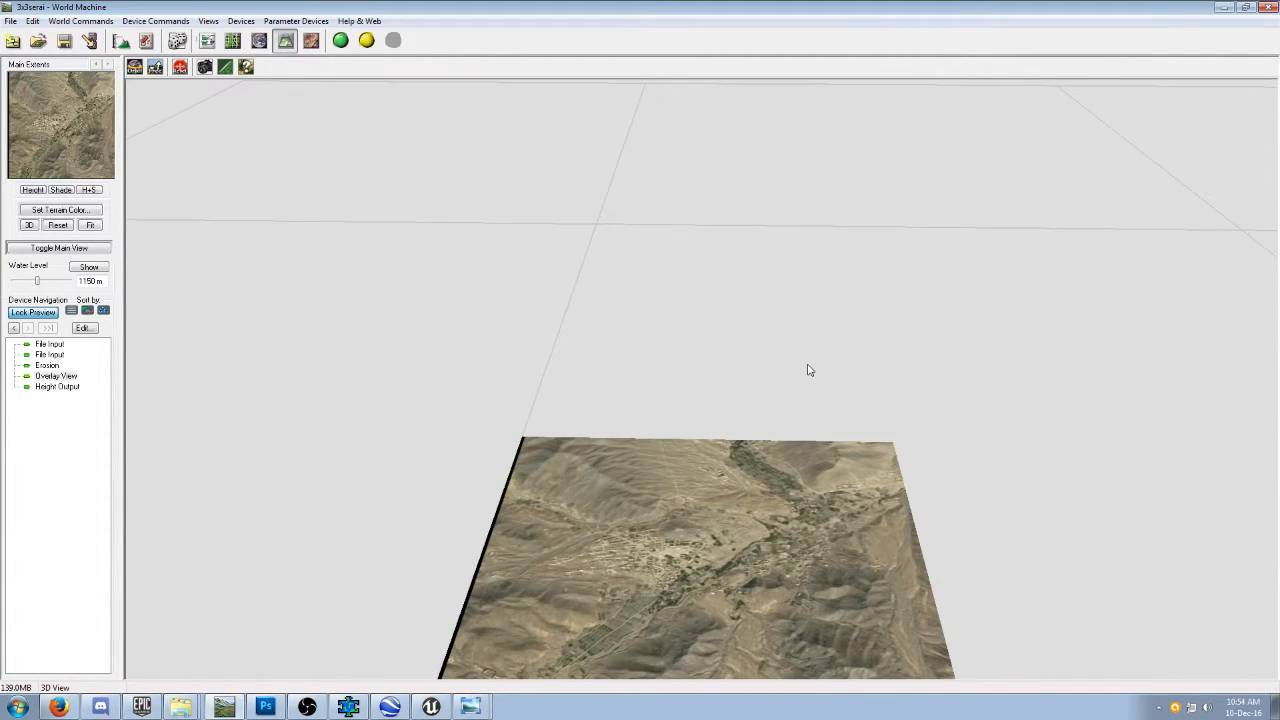
pyautogui.moveTo(817, 379); pyautogui.dragTo(397, 143)
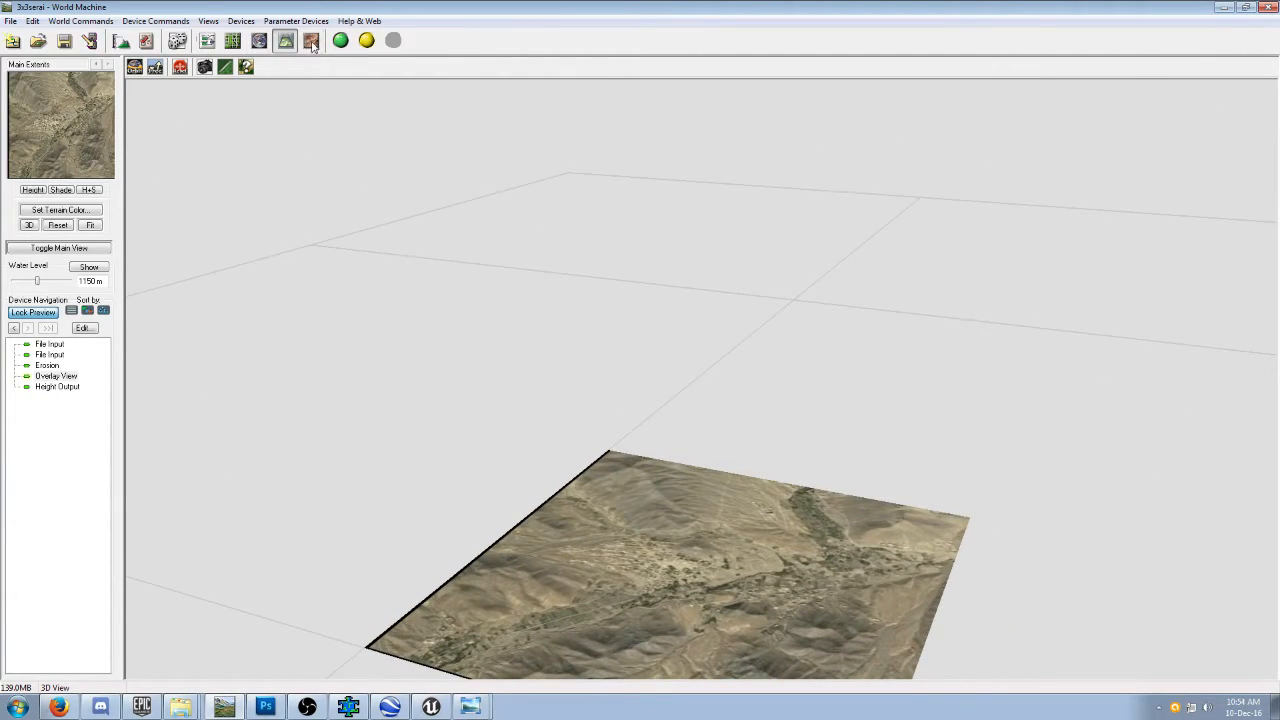
pyautogui.click(207, 41)
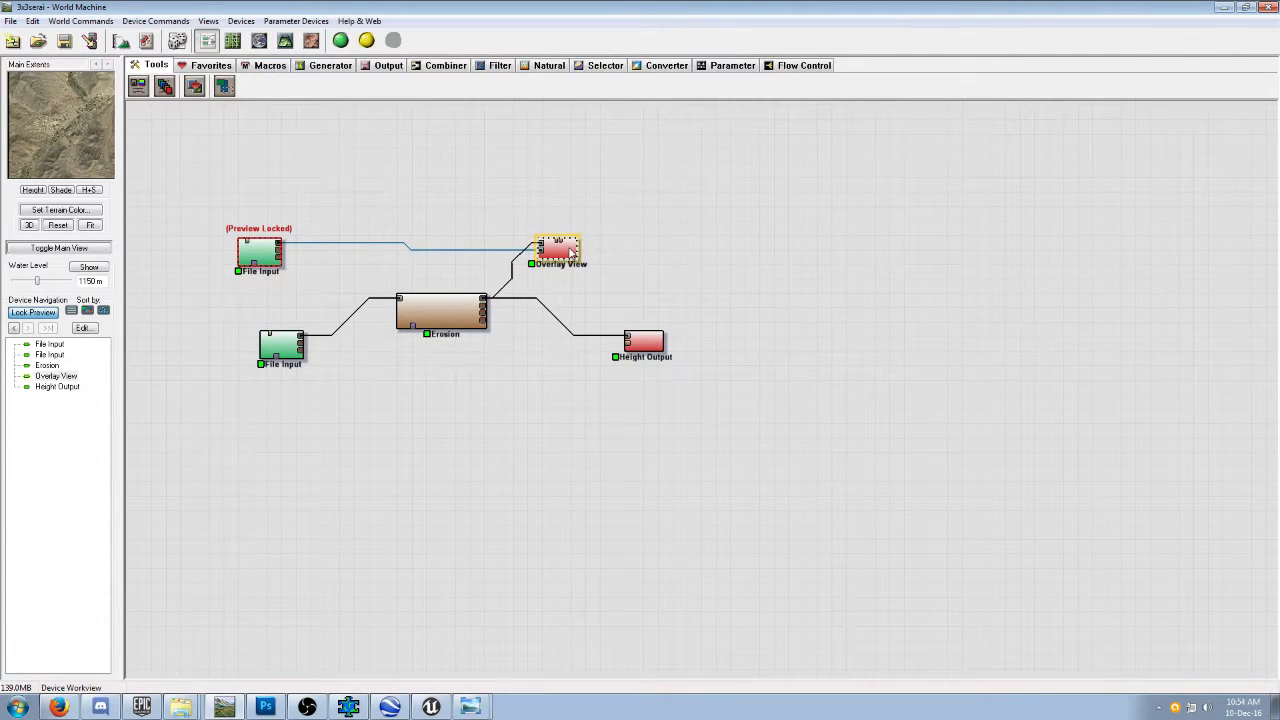
pyautogui.click(563, 253)
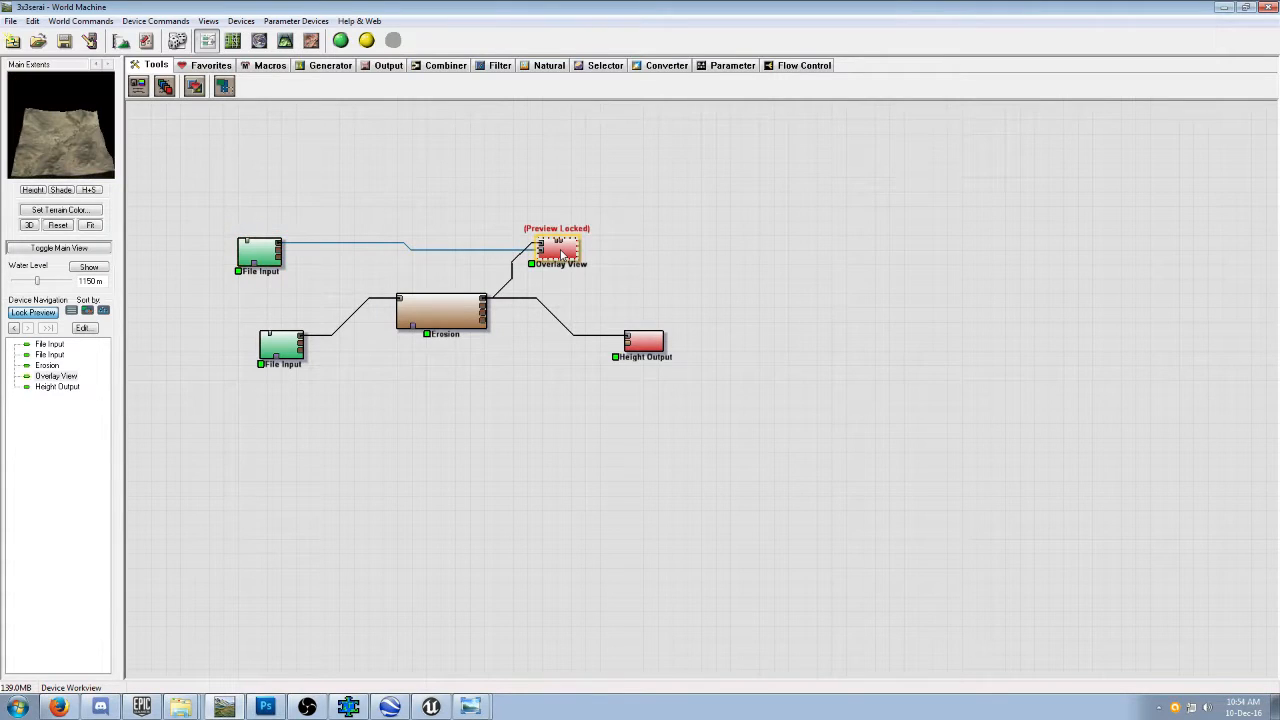
pyautogui.click(285, 41)
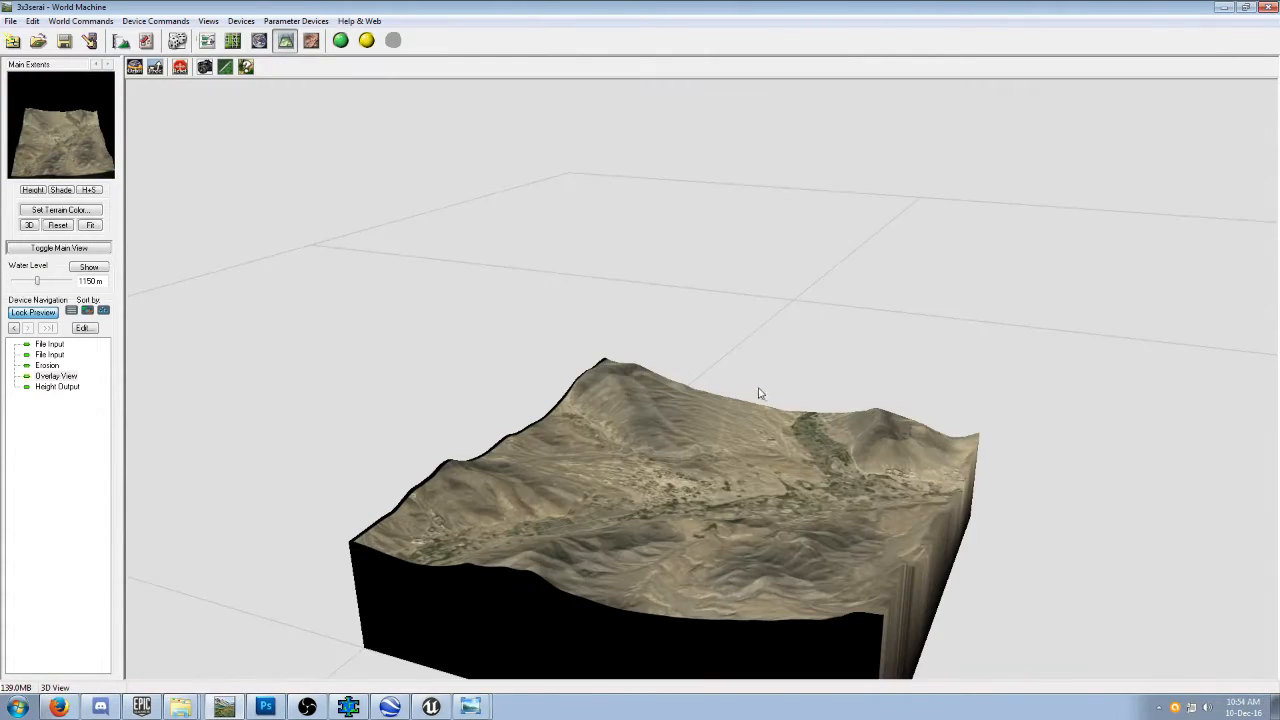
pyautogui.moveTo(770, 428); pyautogui.dragTo(839, 534)
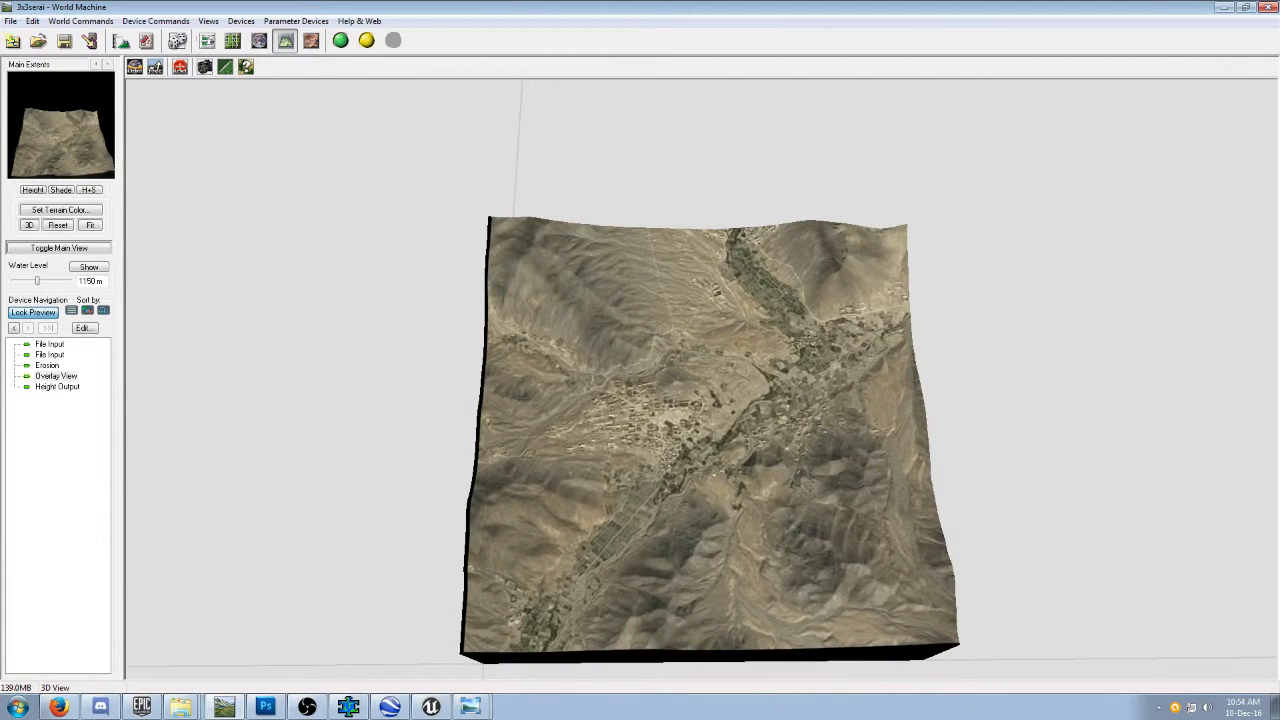
# Compare the 3D terrain with the satellite image in Windows Photo Viewer.
pyautogui.click(470, 706)
pyautogui.moveTo(221, 301); pyautogui.dragTo(316, 250)
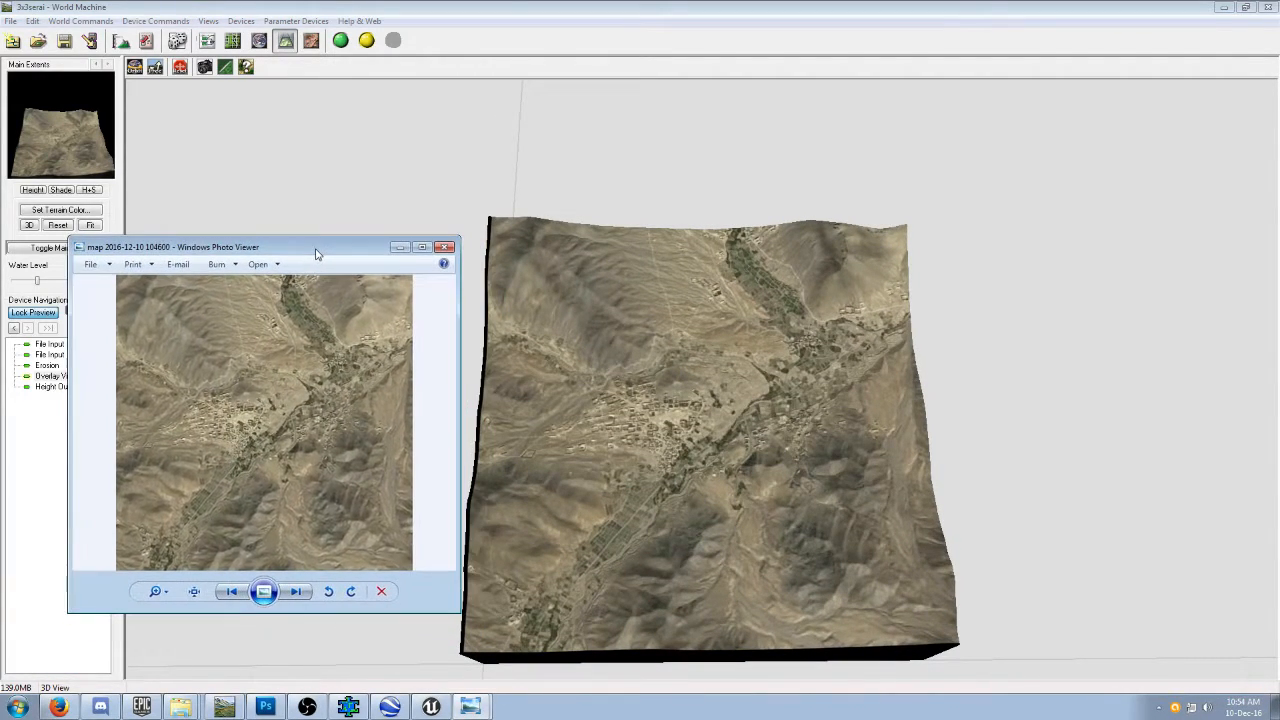
pyautogui.moveTo(866, 449)
pyautogui.mouseDown()
pyautogui.moveTo(864, 409)
pyautogui.moveTo(774, 349)
pyautogui.moveTo(666, 314)
pyautogui.moveTo(644, 292)
pyautogui.moveTo(551, 294)
pyautogui.moveTo(620, 340)
pyautogui.moveTo(703, 435)
pyautogui.moveTo(889, 392)
pyautogui.moveTo(903, 334)
pyautogui.moveTo(897, 416)
pyautogui.moveTo(878, 429)
pyautogui.mouseUp()
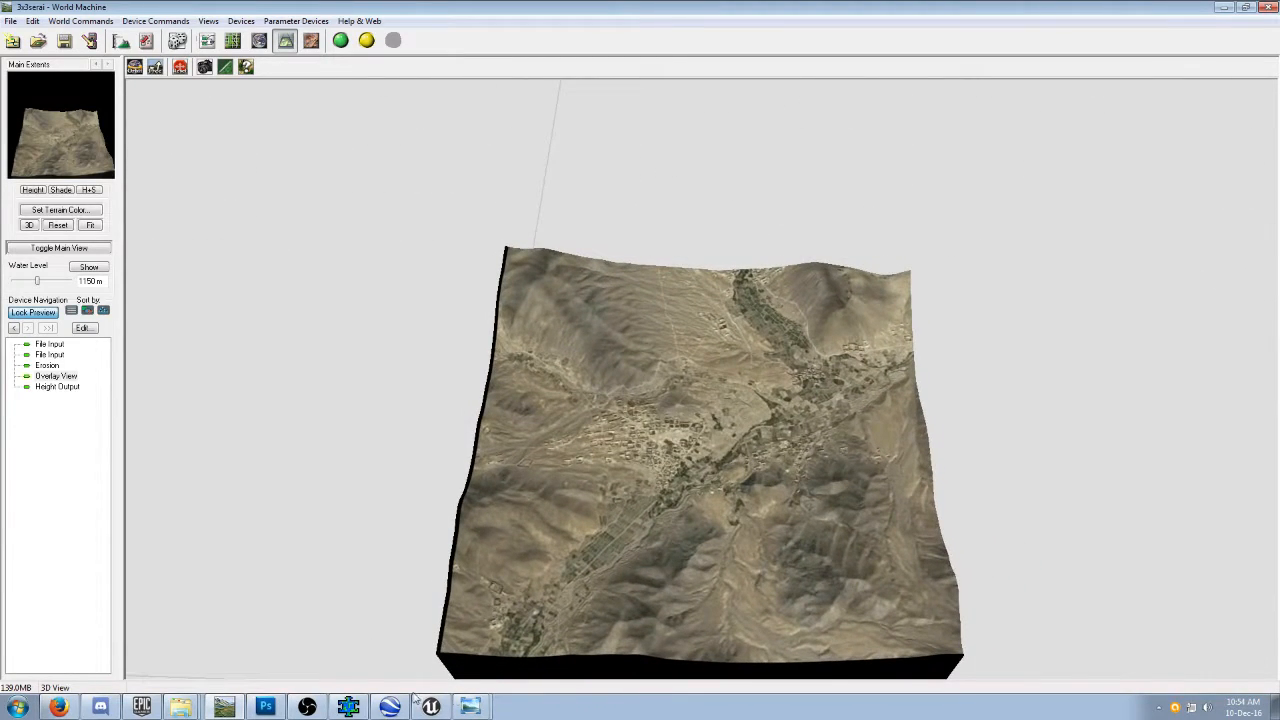
pyautogui.click(487, 713)
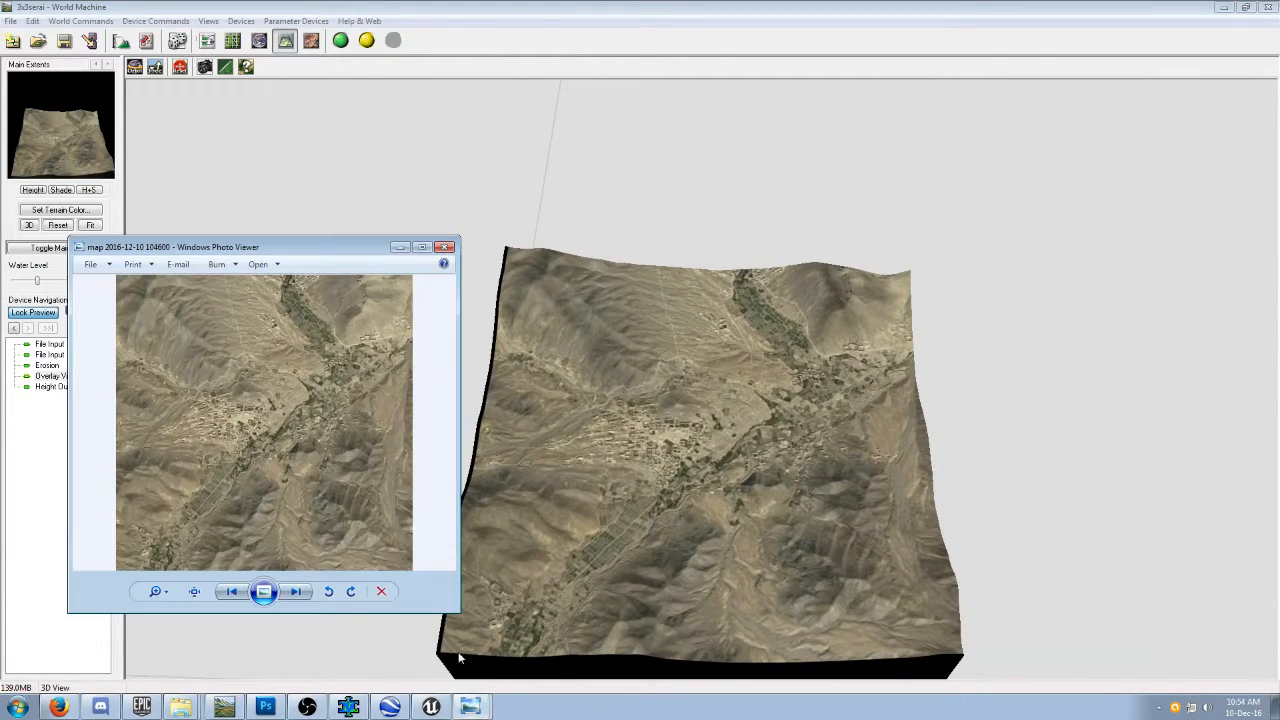
pyautogui.moveTo(622, 539)
pyautogui.mouseDown()
pyautogui.moveTo(633, 512)
pyautogui.moveTo(623, 438)
pyautogui.moveTo(636, 531)
pyautogui.mouseUp()
# Switch to Google Earth to examine the Mirka valley's relief, and return to World Machine to compare the 3D terrain.
pyautogui.click(390, 707)
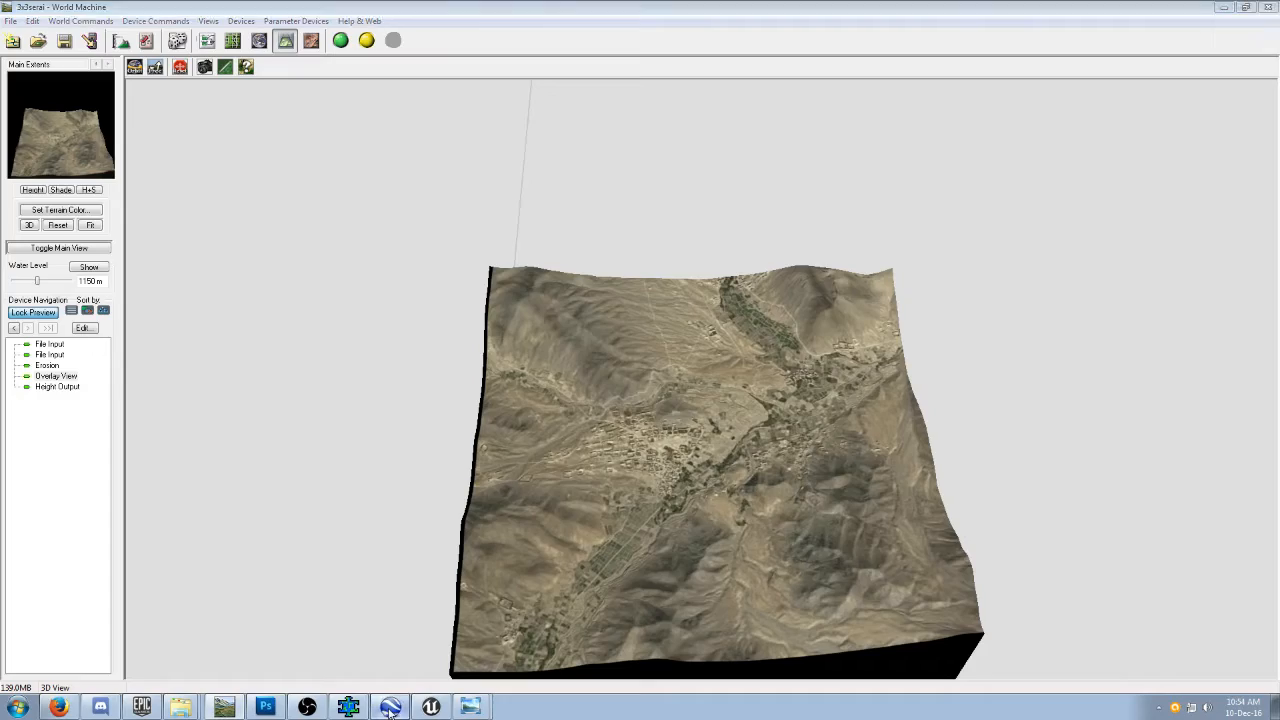
pyautogui.moveTo(628, 540)
pyautogui.mouseDown(button='middle')
pyautogui.moveTo(620, 594)
pyautogui.moveTo(586, 557)
pyautogui.moveTo(745, 550)
pyautogui.moveTo(488, 594)
pyautogui.moveTo(524, 706)
pyautogui.moveTo(623, 517)
pyautogui.moveTo(602, 540)
pyautogui.moveTo(589, 614)
pyautogui.mouseUp(button='middle')
pyautogui.scroll(1, 589, 614)
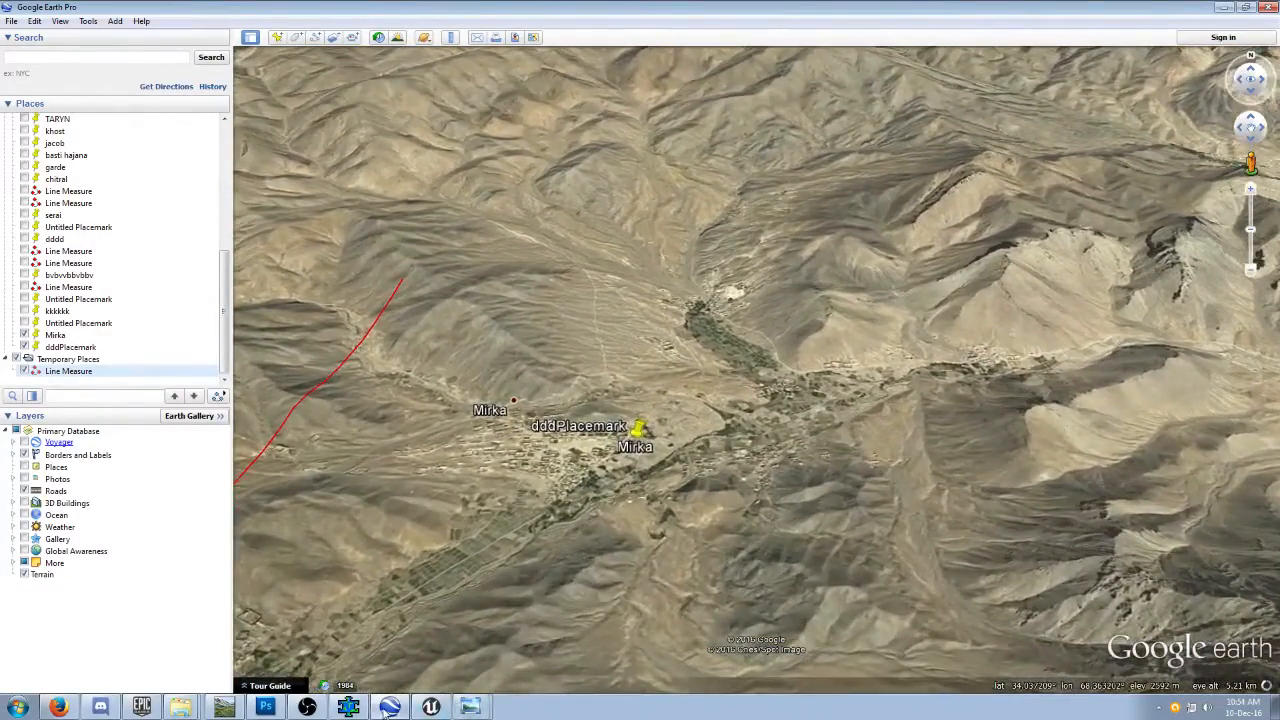
pyautogui.click(232, 707)
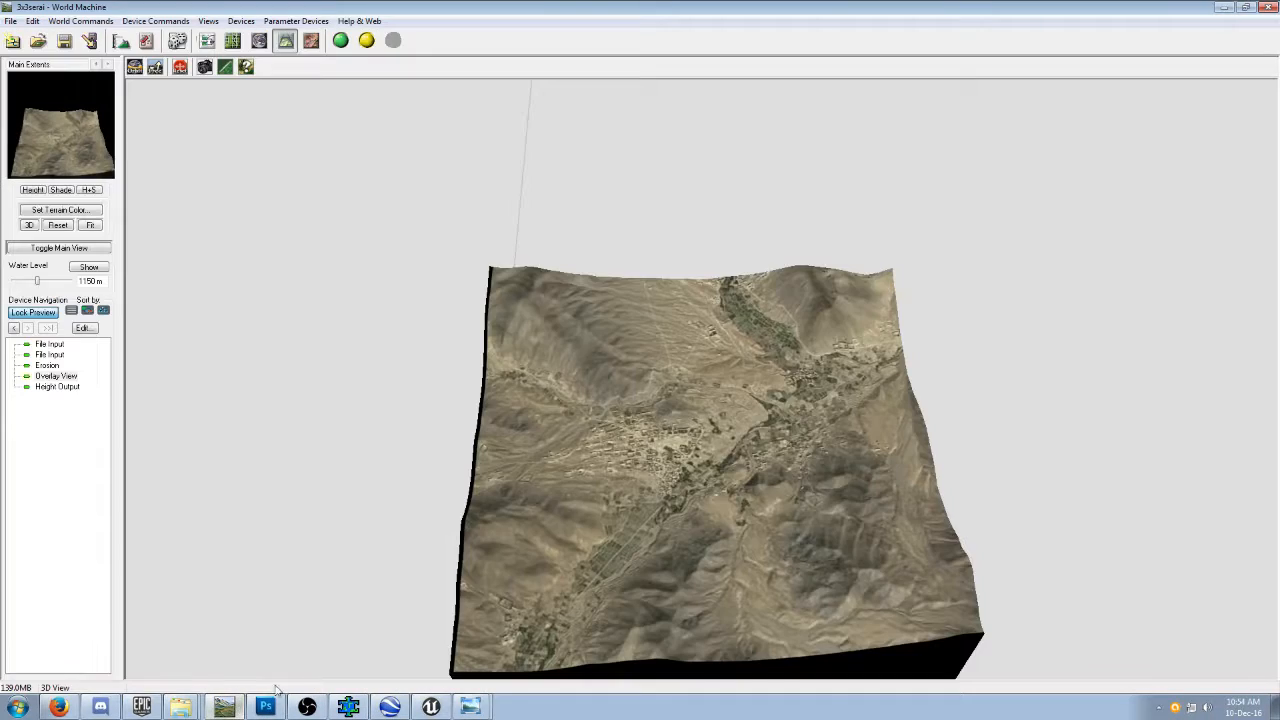
pyautogui.moveTo(725, 562); pyautogui.dragTo(776, 577)
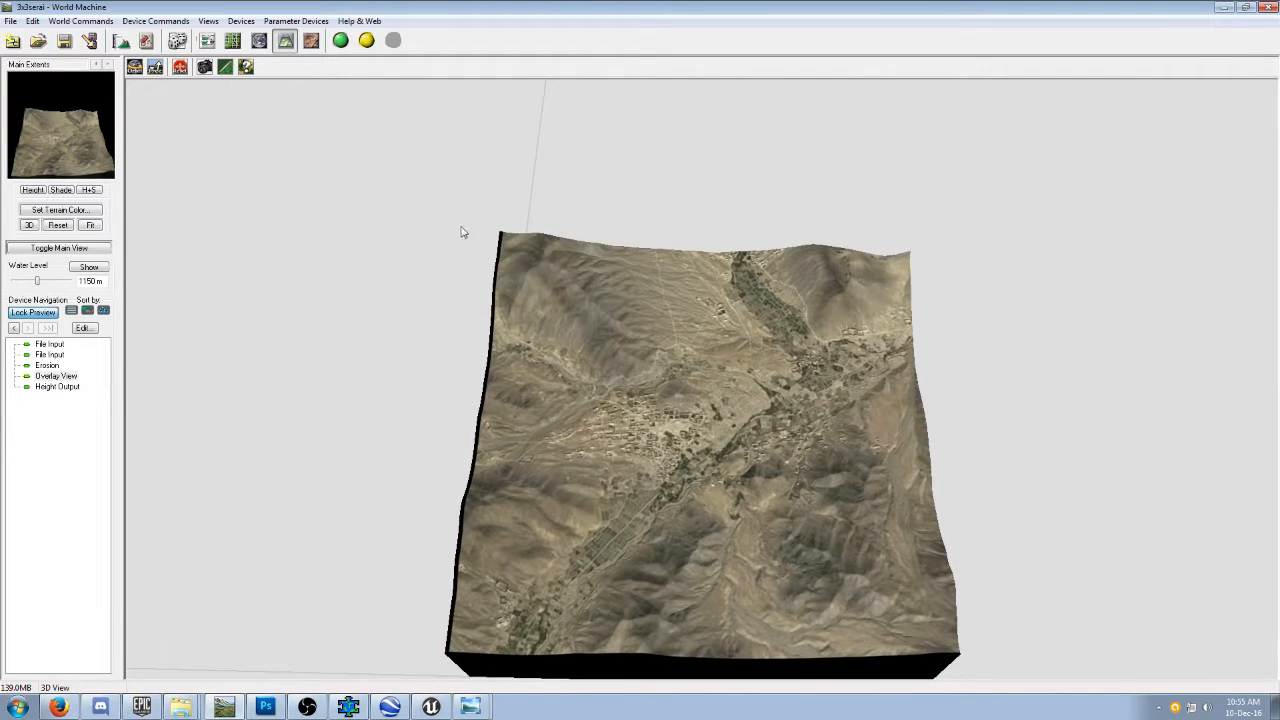
# Lock the preview to the satellite image's File Input device and align the image's southwest corner with the Main Extents in the layout.
pyautogui.click(207, 40)
pyautogui.click(267, 251)
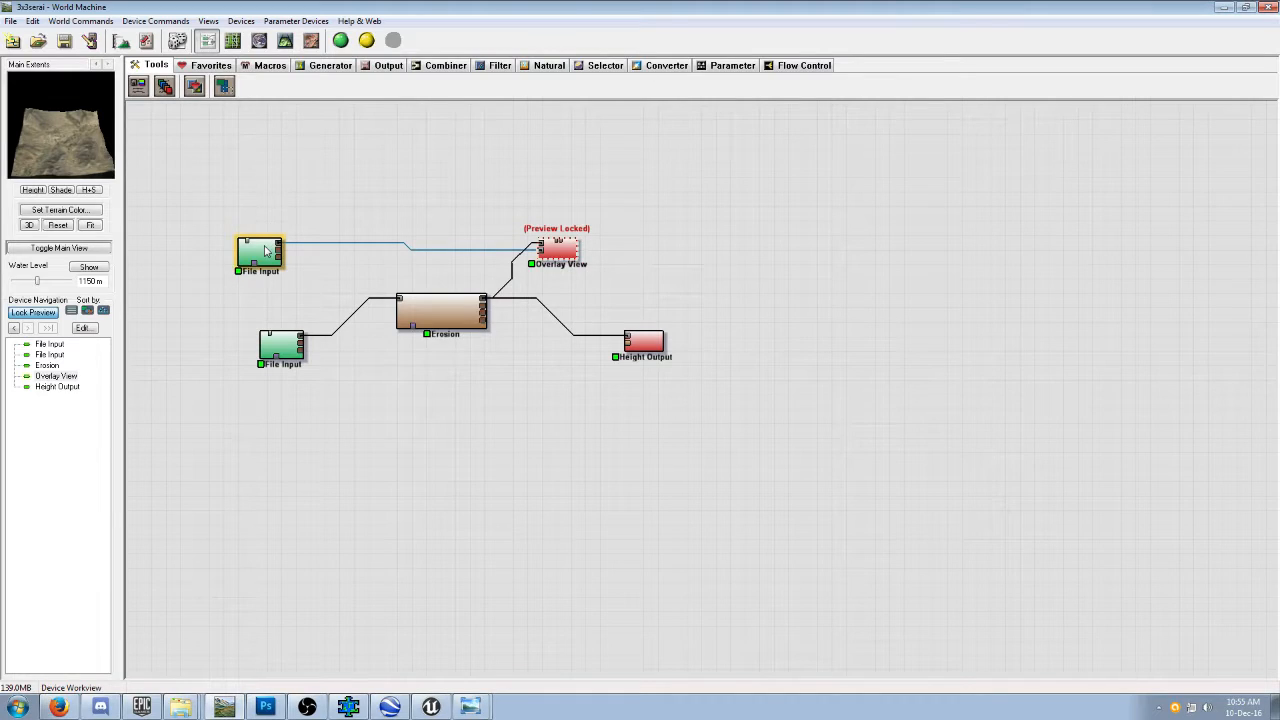
pyautogui.click(266, 251)
pyautogui.press('f')
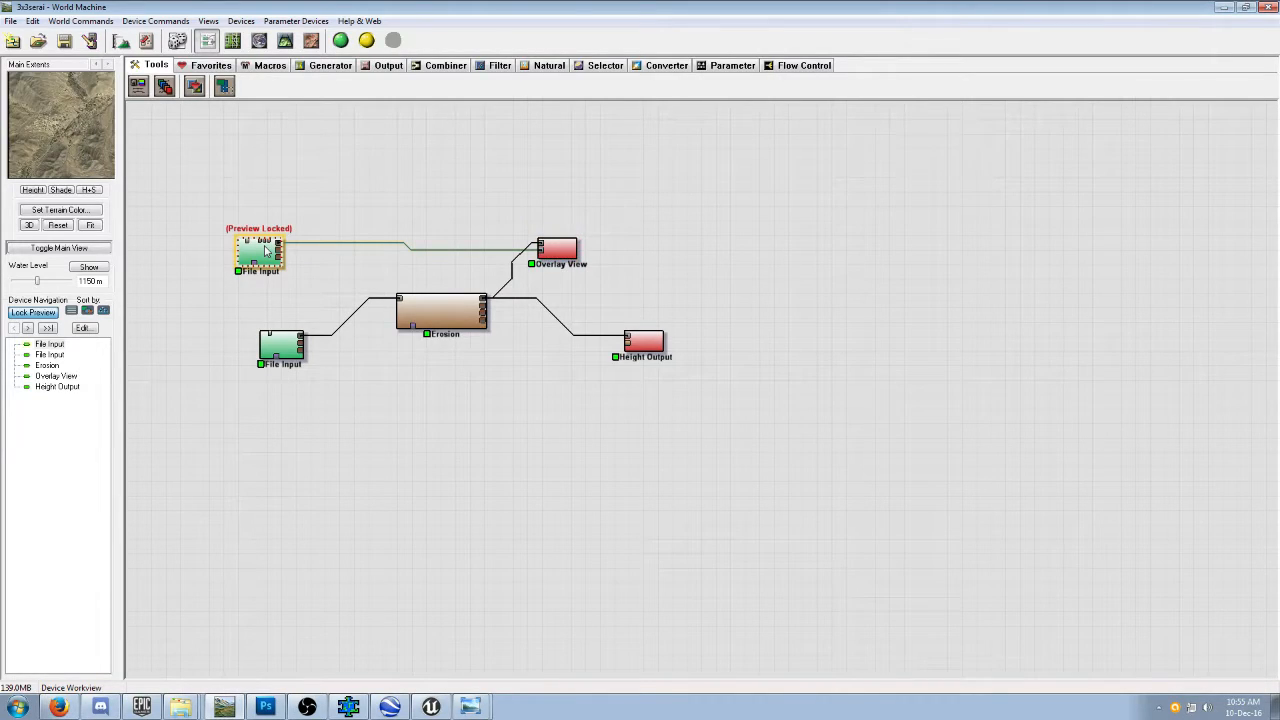
pyautogui.doubleClick(267, 251)
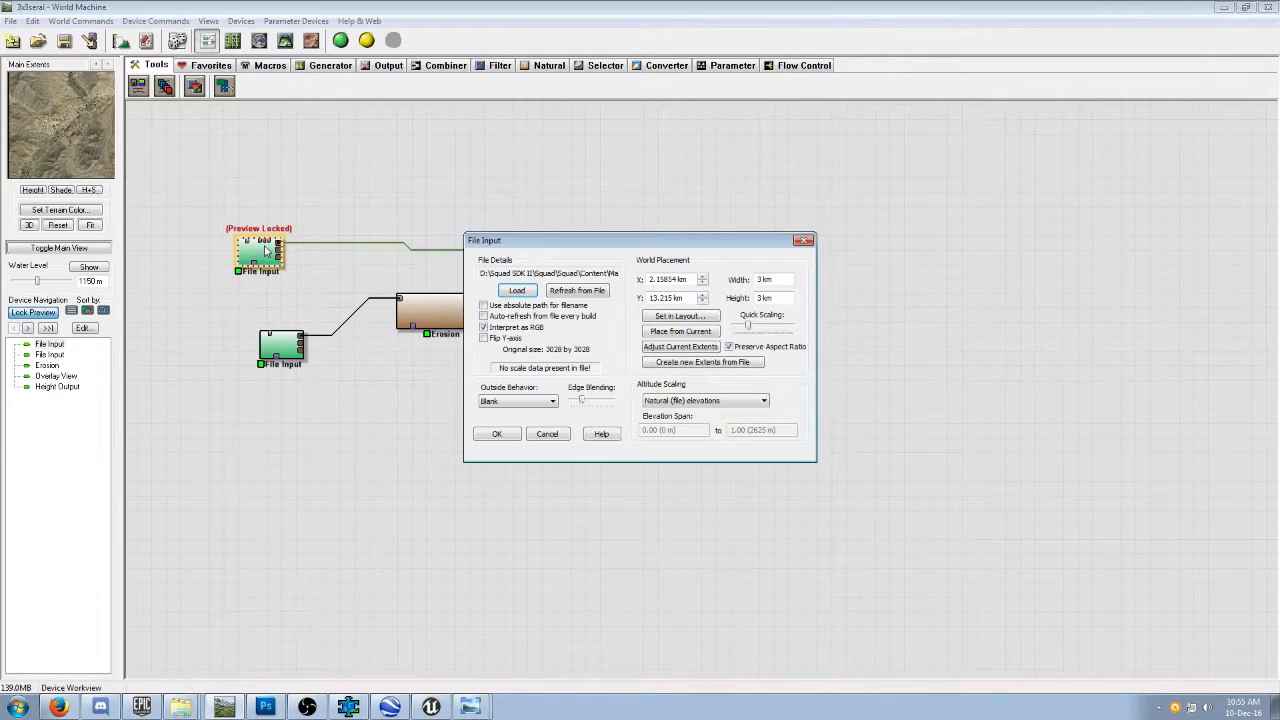
pyautogui.click(688, 318)
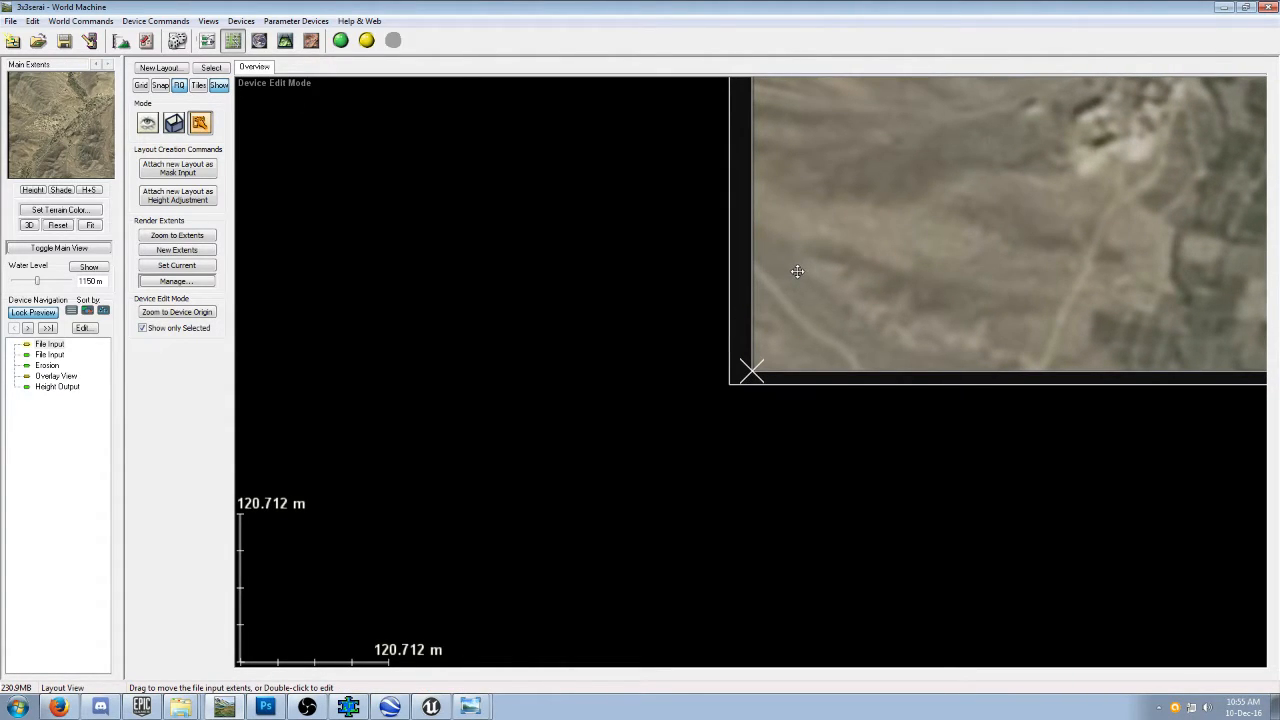
pyautogui.moveTo(797, 271); pyautogui.dragTo(773, 282)
pyautogui.scroll(-3, 791, 447)
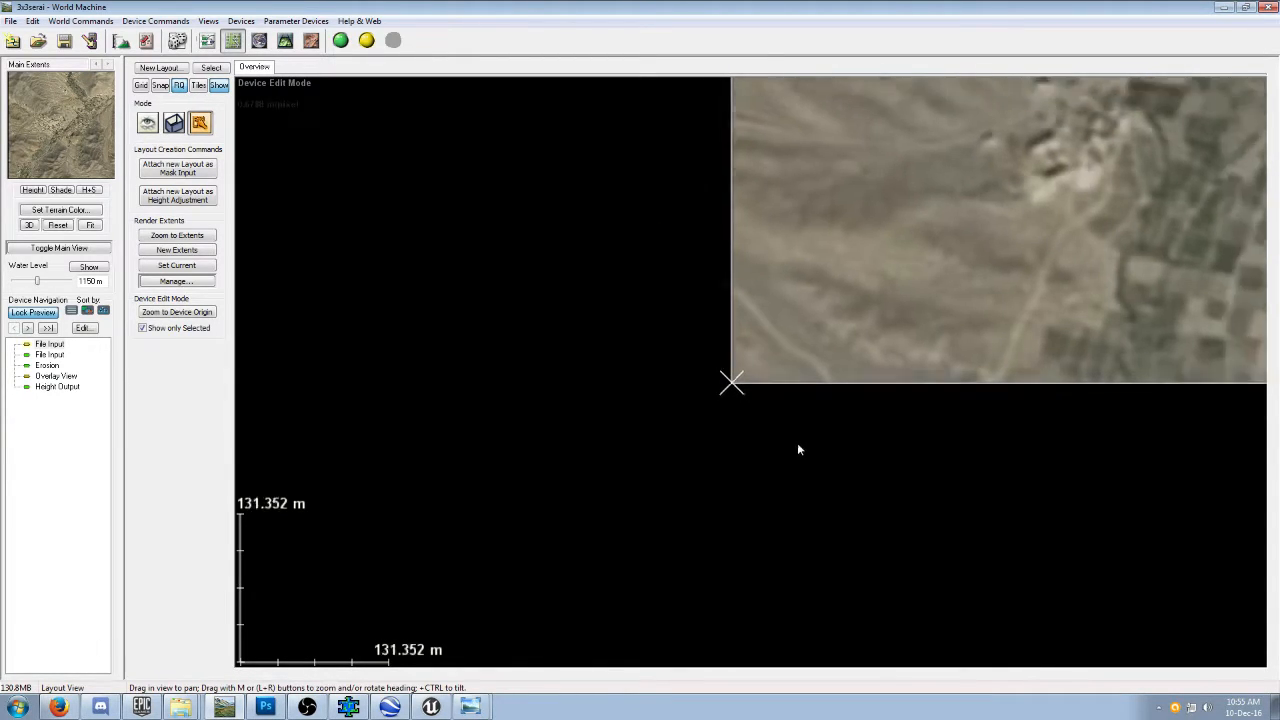
pyautogui.scroll(-5, 803, 440)
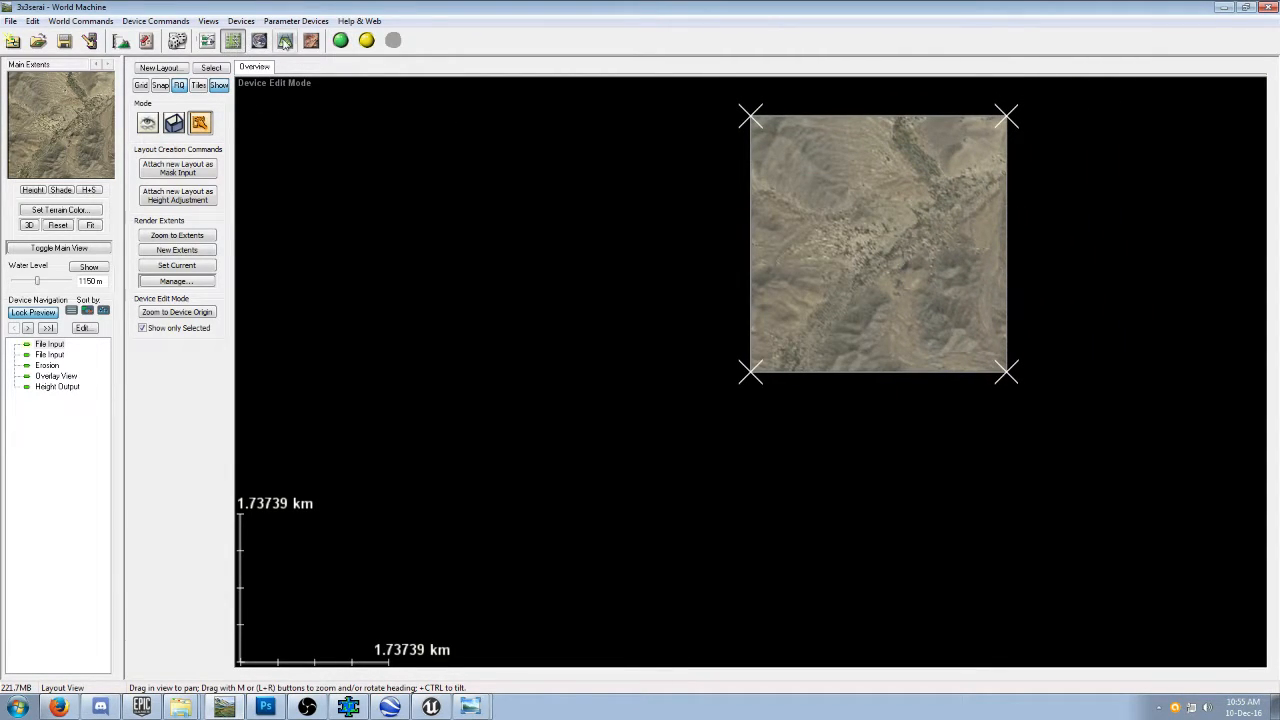
# Lock the preview to the Overlay View device again and check the realigned satellite image on the 3D terrain.
pyautogui.click(285, 40)
pyautogui.click(208, 40)
pyautogui.click(550, 250)
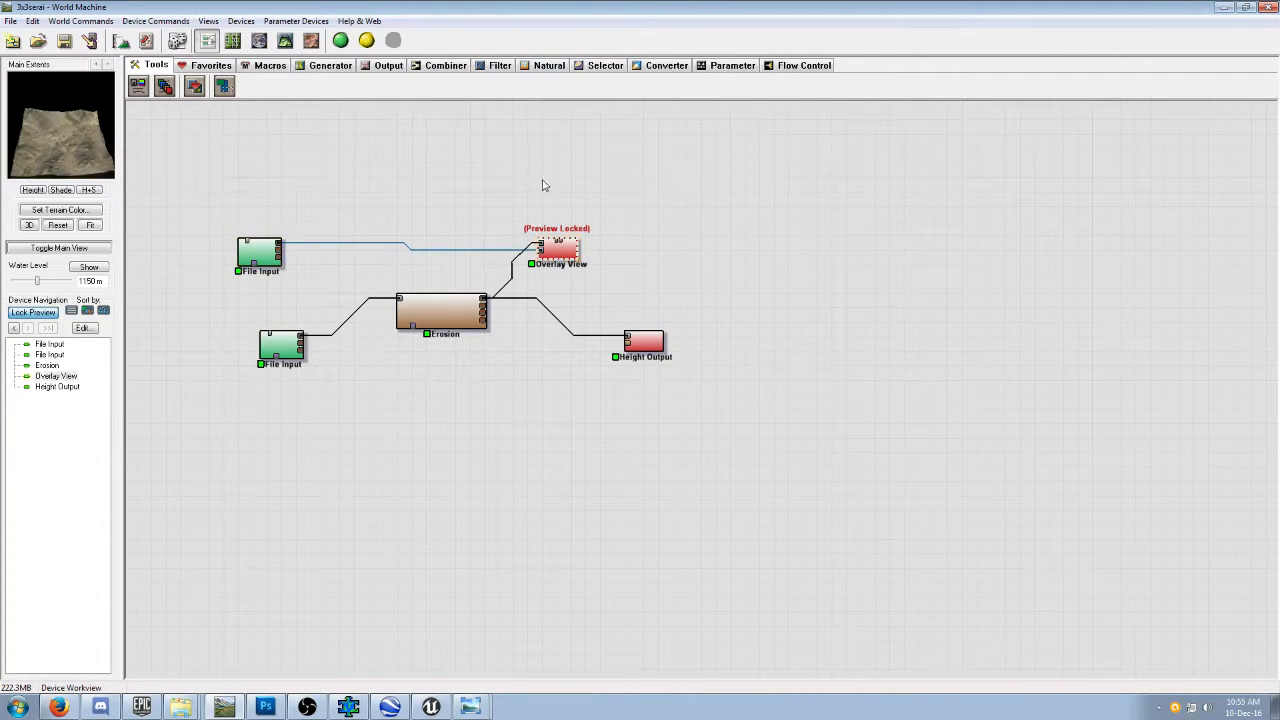
pyautogui.click(285, 40)
pyautogui.moveTo(728, 393); pyautogui.dragTo(625, 486)
pyautogui.scroll(5, 724, 453)
pyautogui.scroll(-5, 726, 460)
pyautogui.scroll(5, 625, 486)
pyautogui.scroll(-10, 894, 559)
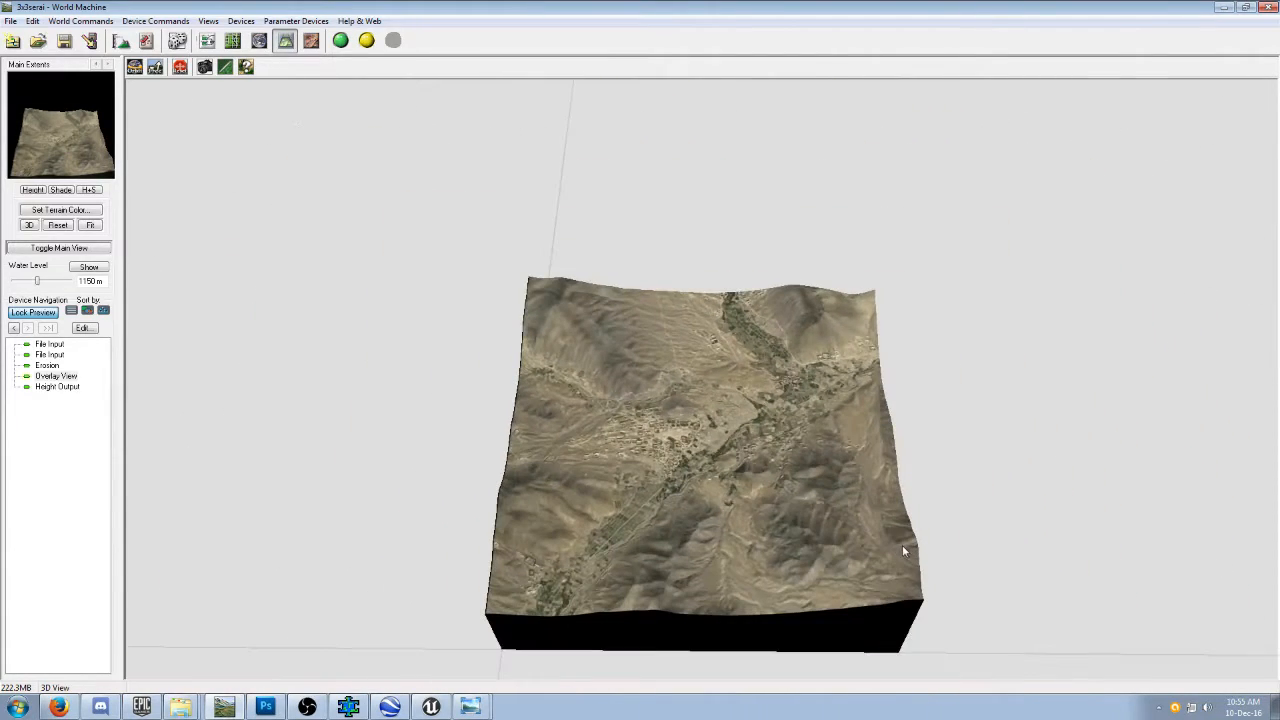
# Set the Main Extents' normal build resolution to 2017 x 2017 in the project settings.
pyautogui.click(80, 21)
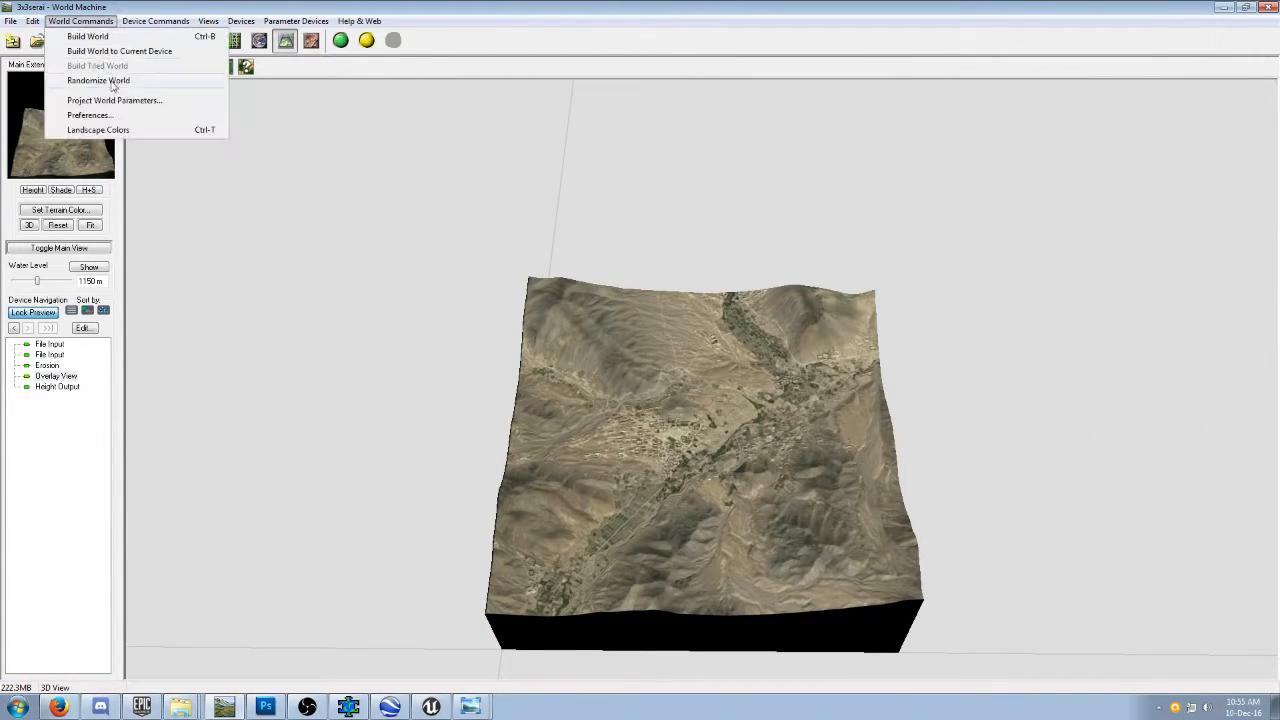
pyautogui.click(118, 101)
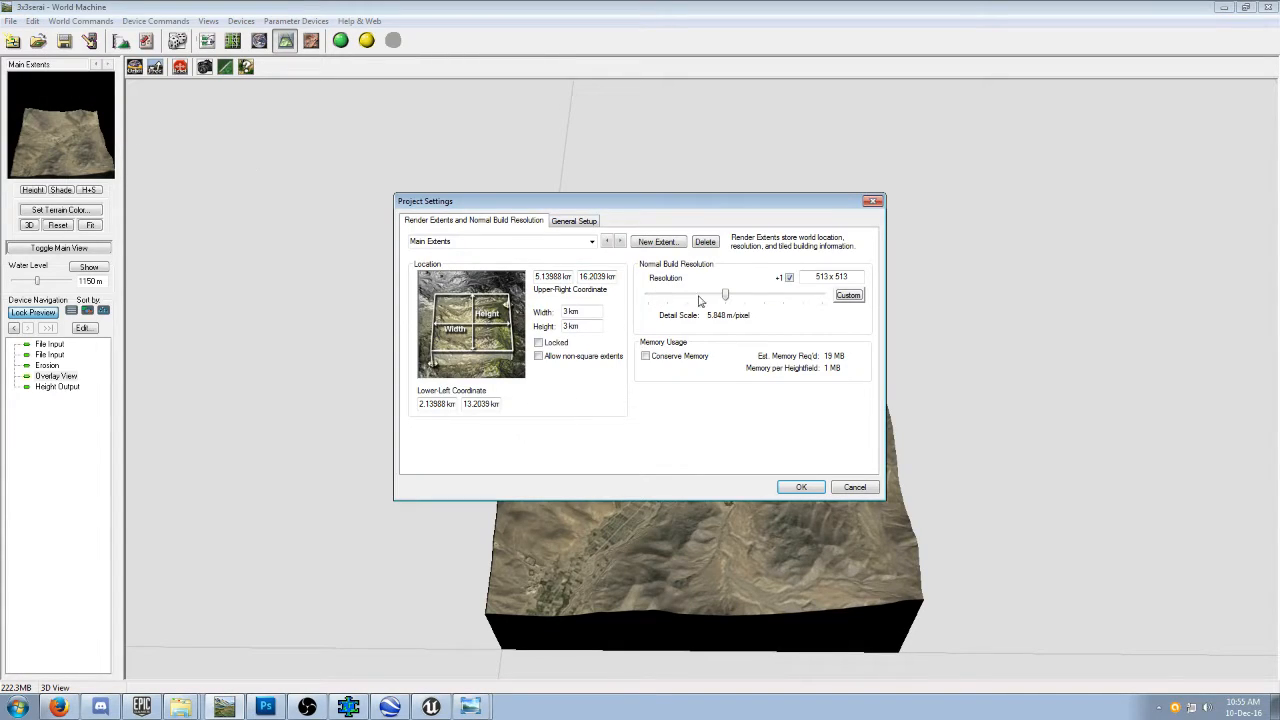
pyautogui.click(815, 279)
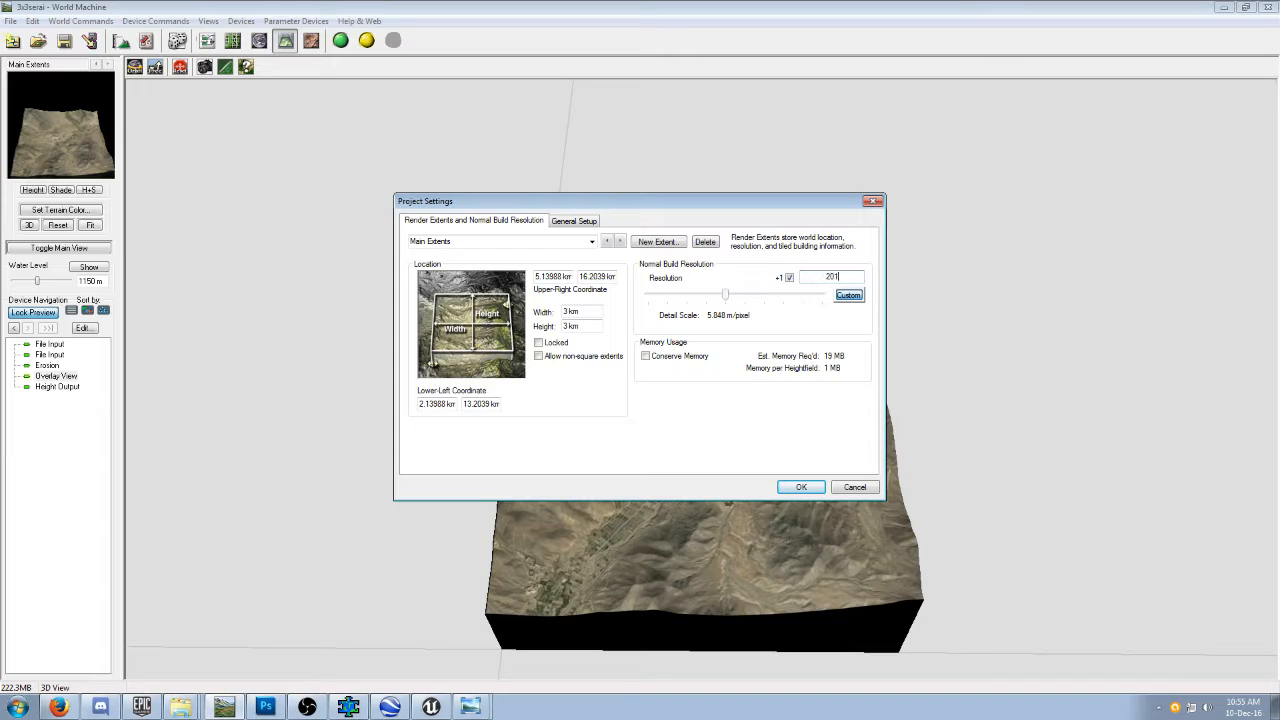
pyautogui.write('2017x2017')
pyautogui.click(803, 487)
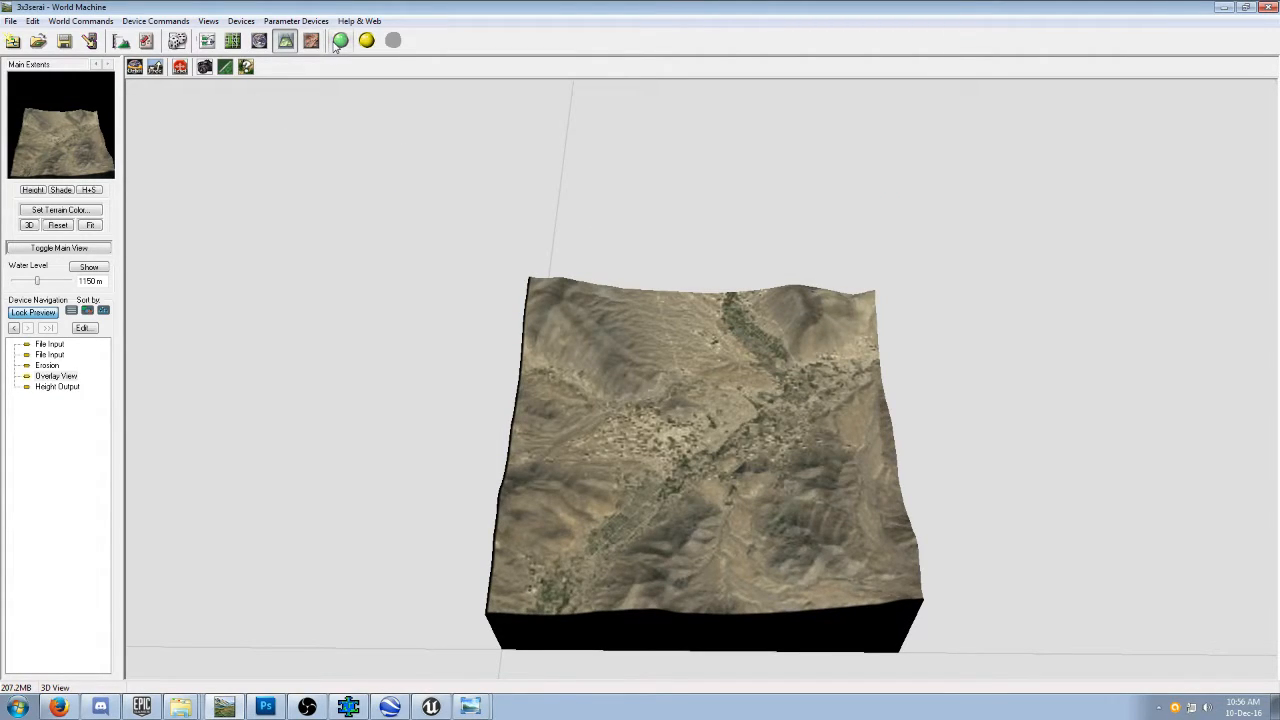
# Return to the device network and lock the preview to the Height Output device.
pyautogui.click(207, 40)
pyautogui.click(645, 345)
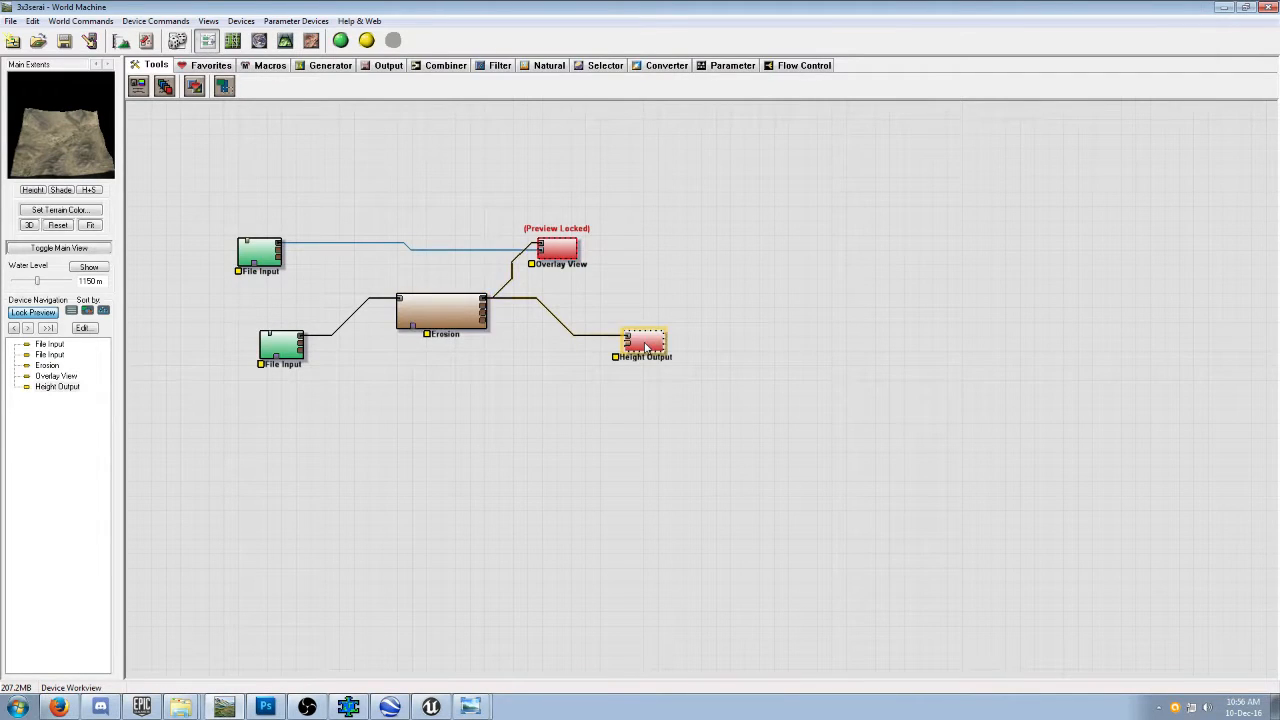
pyautogui.hotkey('ctrl', 'f')
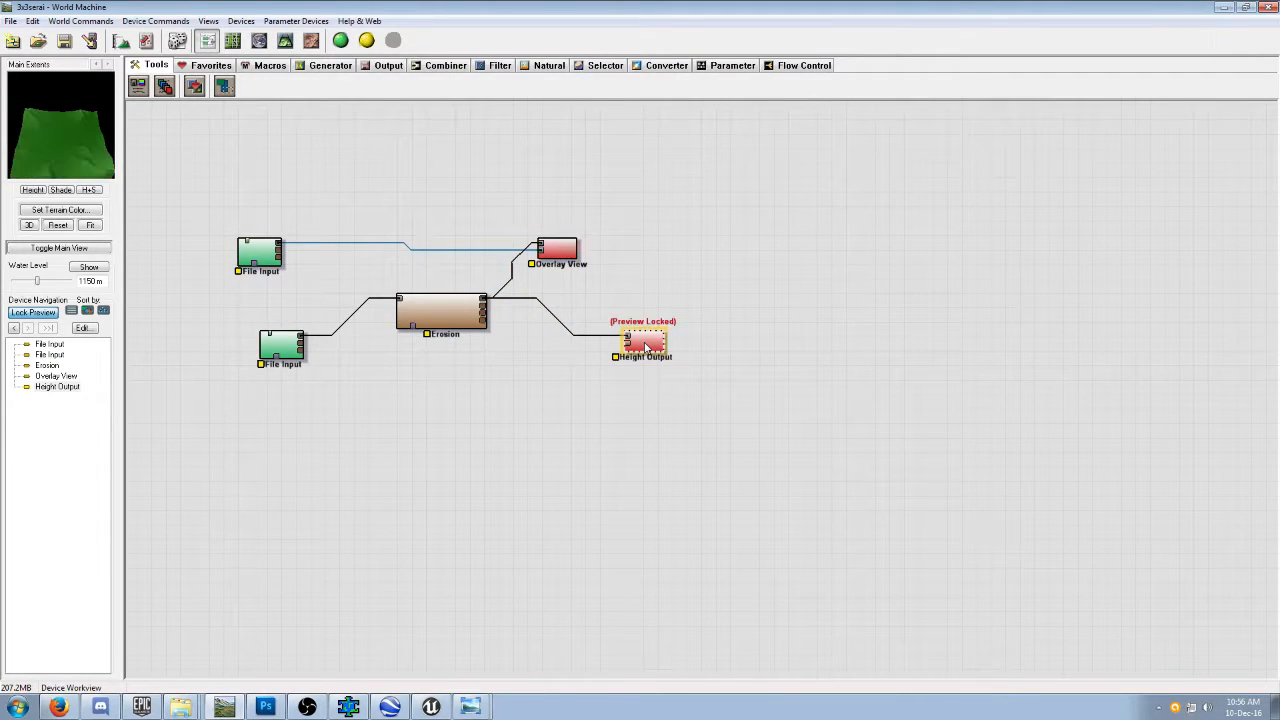
# Review the Erosion device's parameters and its available erosion methods.
pyautogui.doubleClick(437, 313)
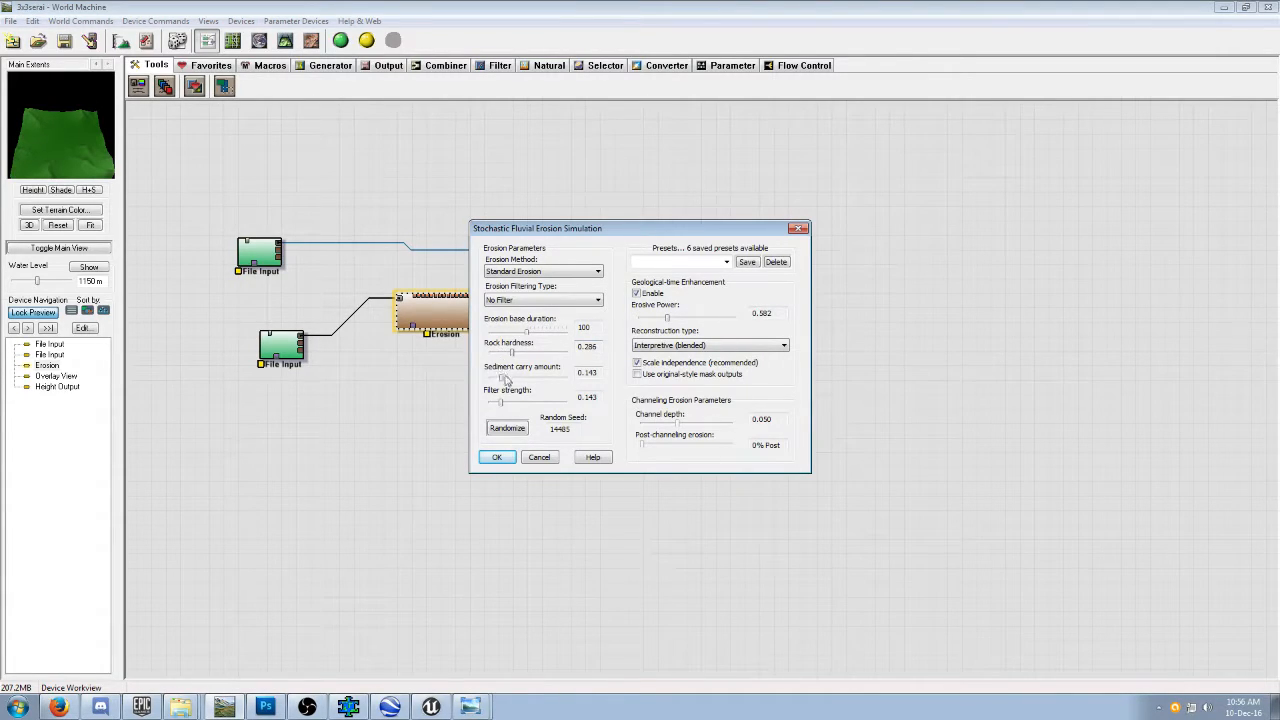
pyautogui.click(557, 272)
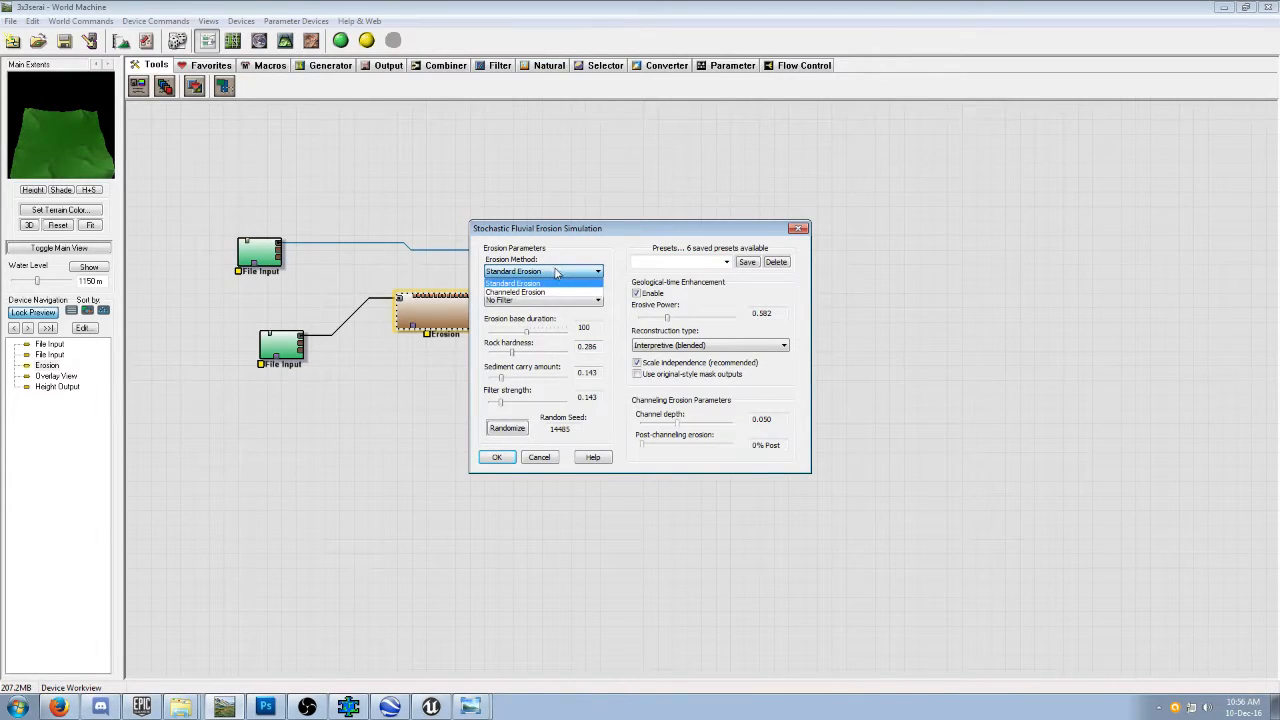
pyautogui.click(613, 235)
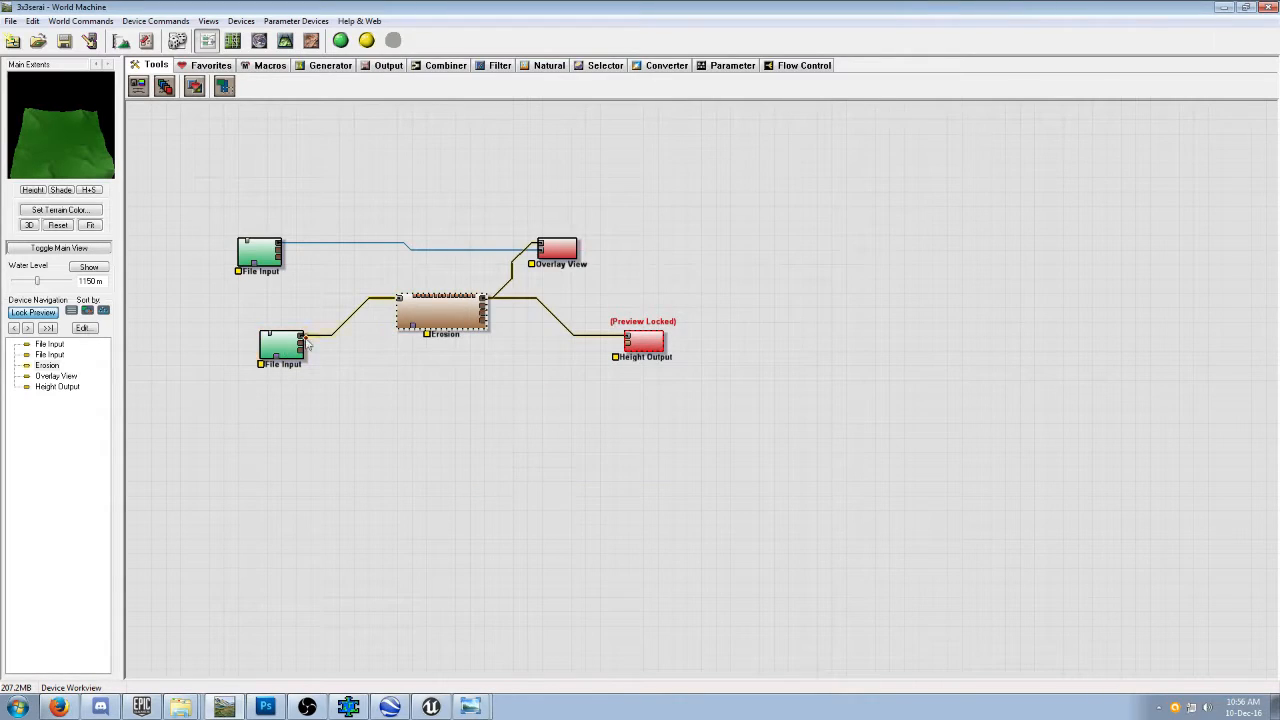
# Select the Height Output device and examine its terrain in the 3D view.
pyautogui.click(652, 342)
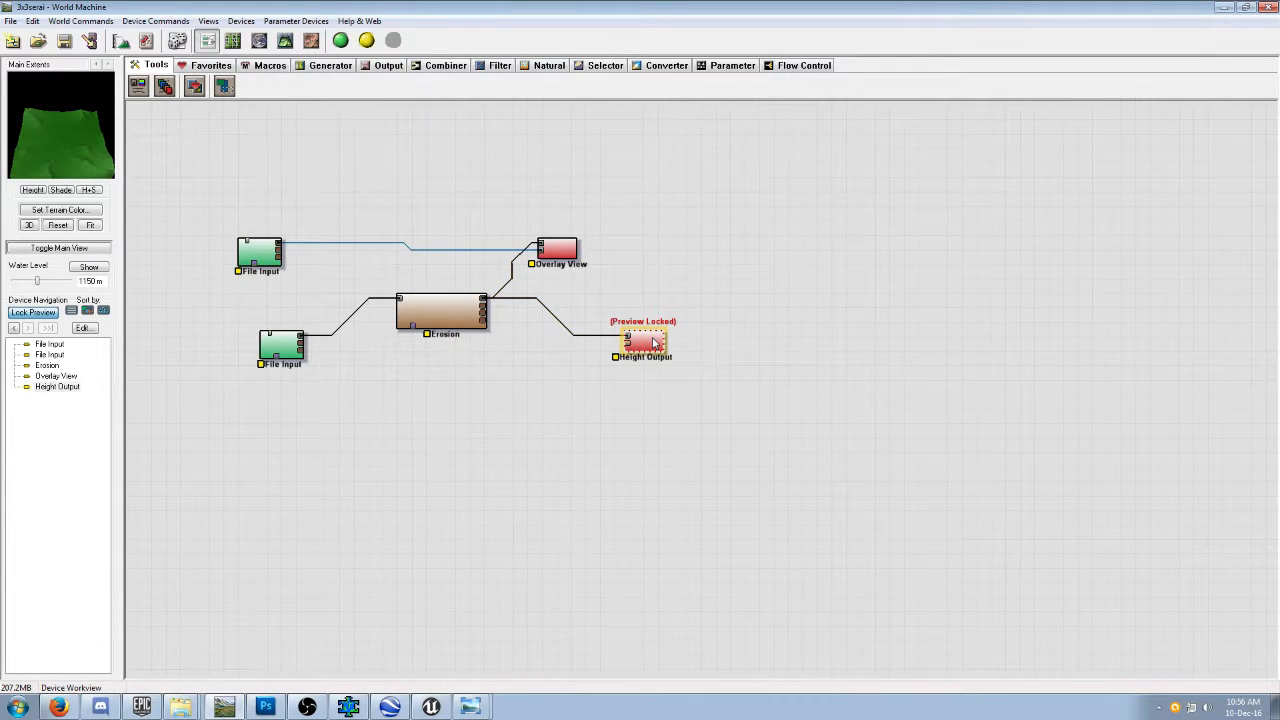
pyautogui.click(285, 41)
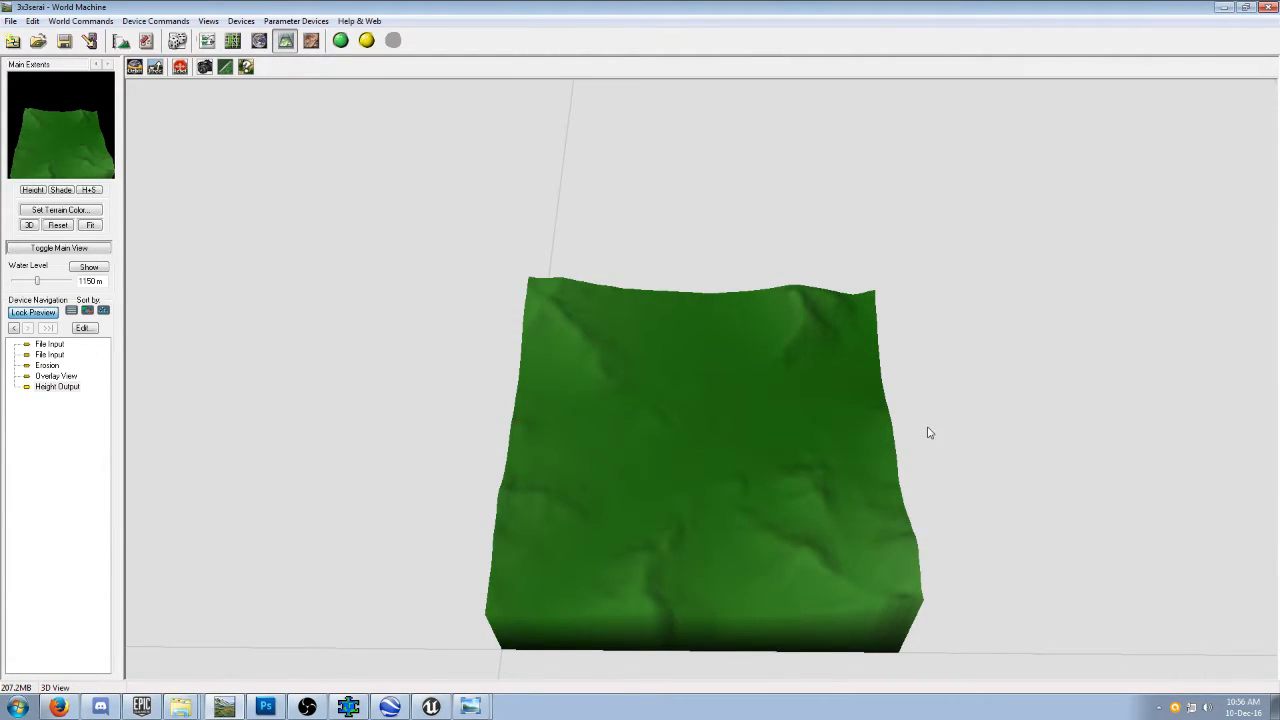
pyautogui.scroll(-2, 866, 437)
pyautogui.scroll(7, 889, 410)
pyautogui.scroll(-7, 891, 414)
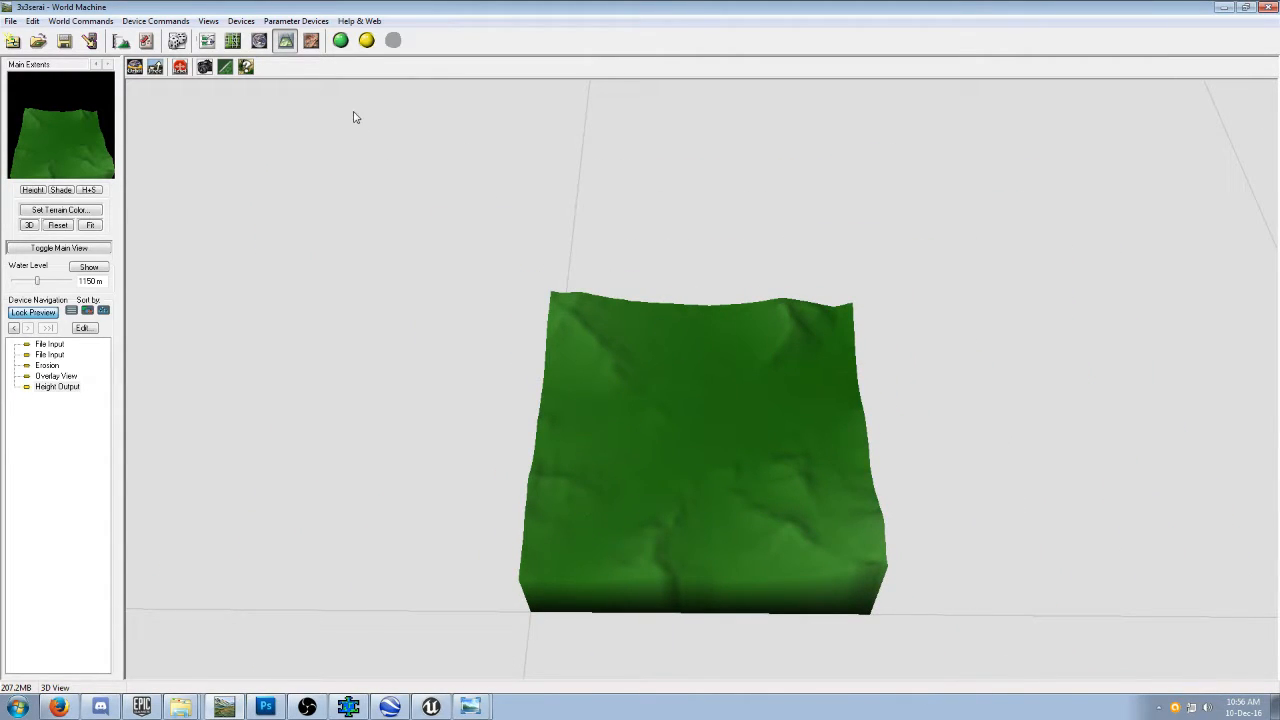
# Return to the device network, check the Main Extents' build resolution in the project settings, and build the world.
pyautogui.click(207, 40)
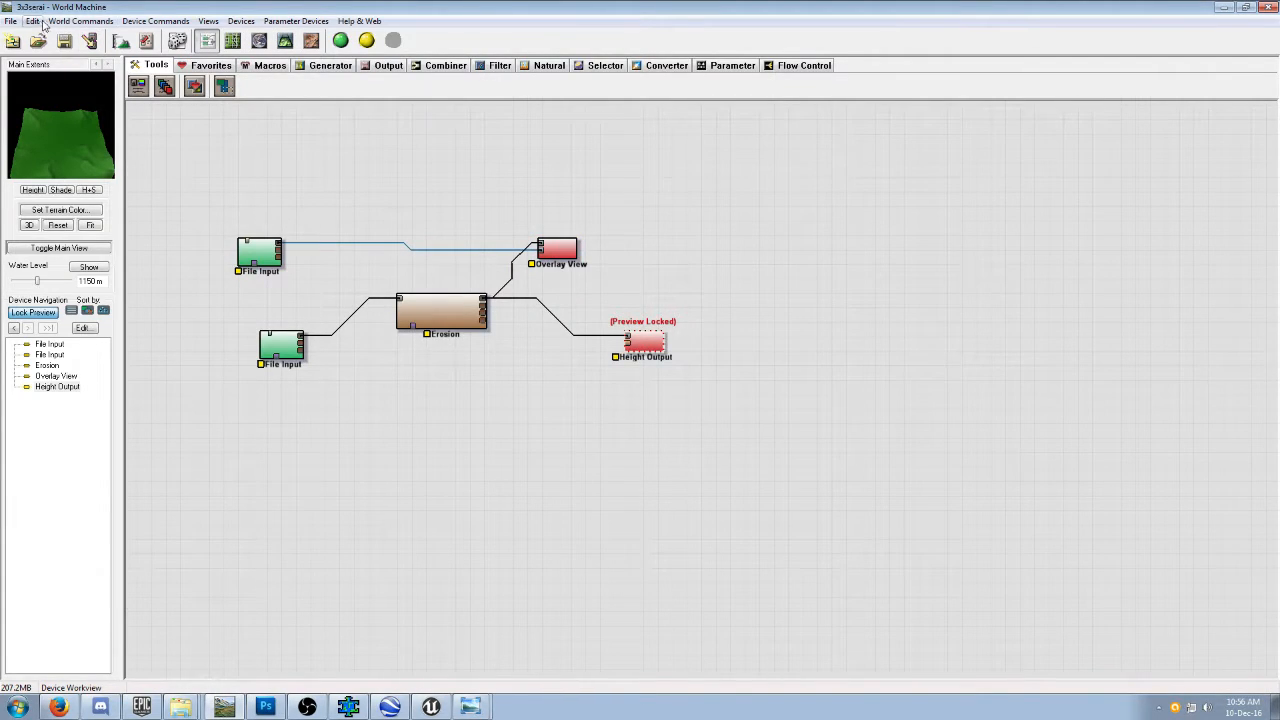
pyautogui.click(80, 21)
pyautogui.click(80, 100)
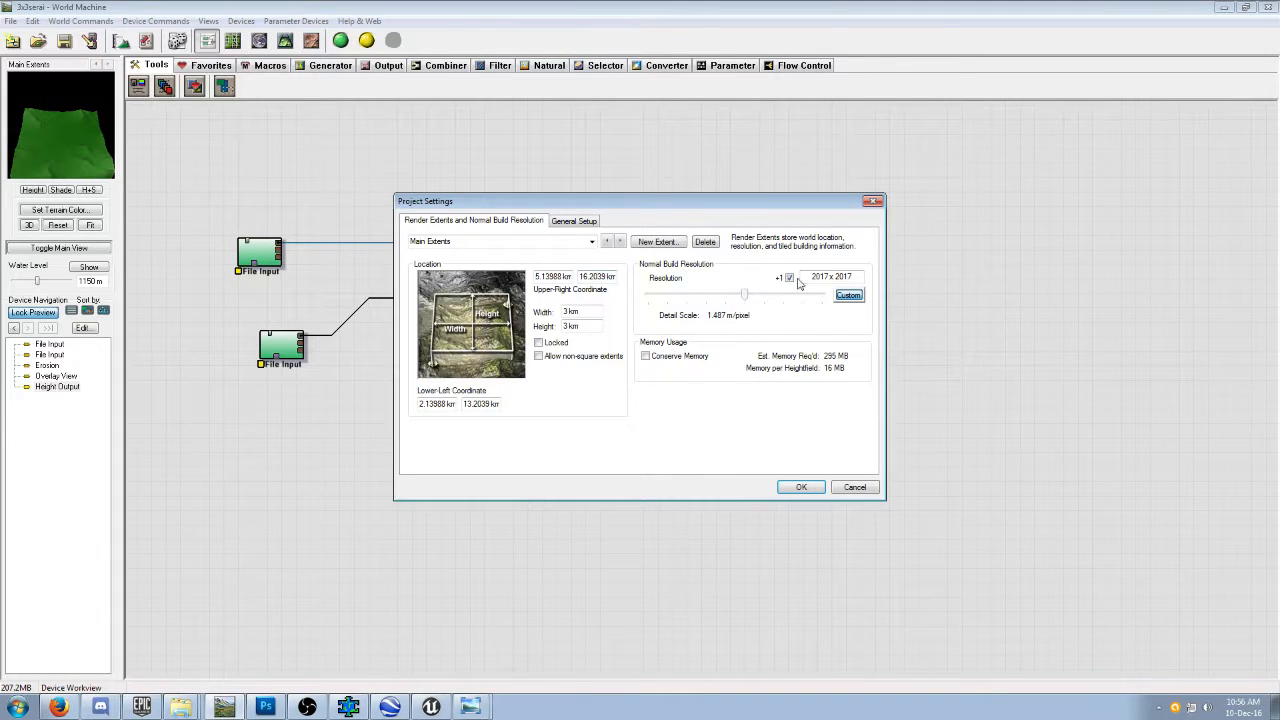
pyautogui.click(850, 488)
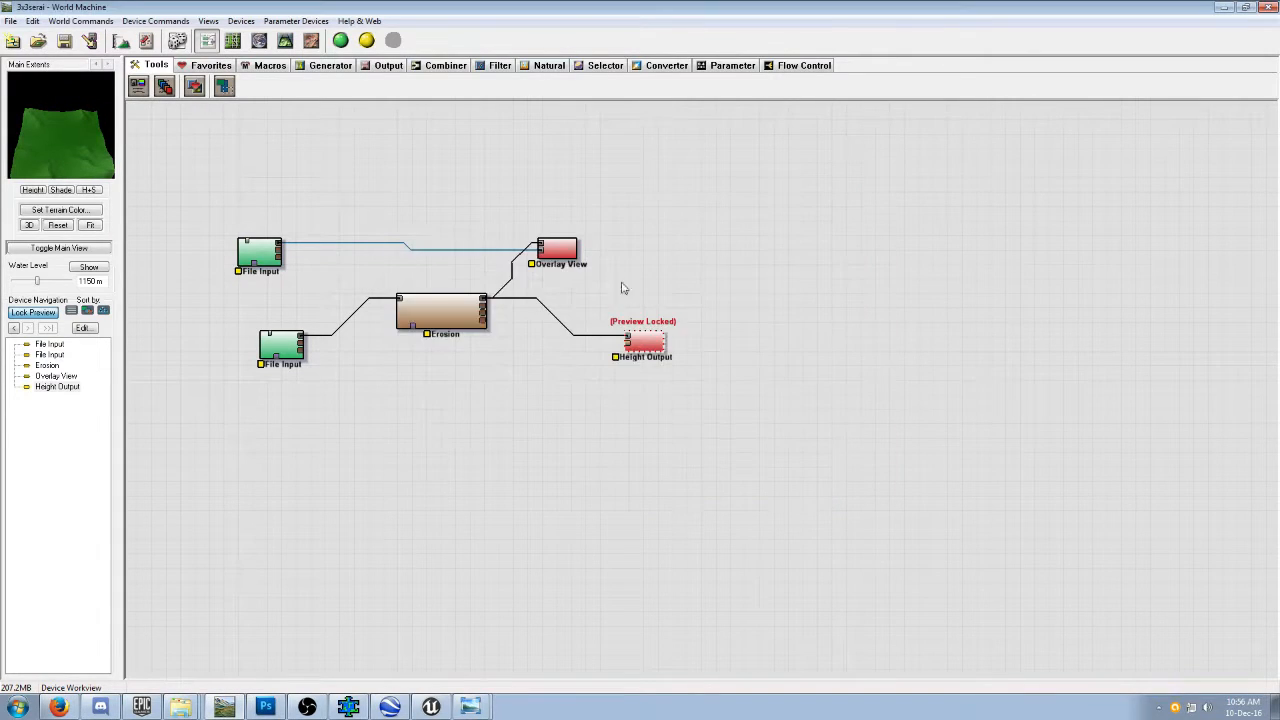
pyautogui.click(341, 41)
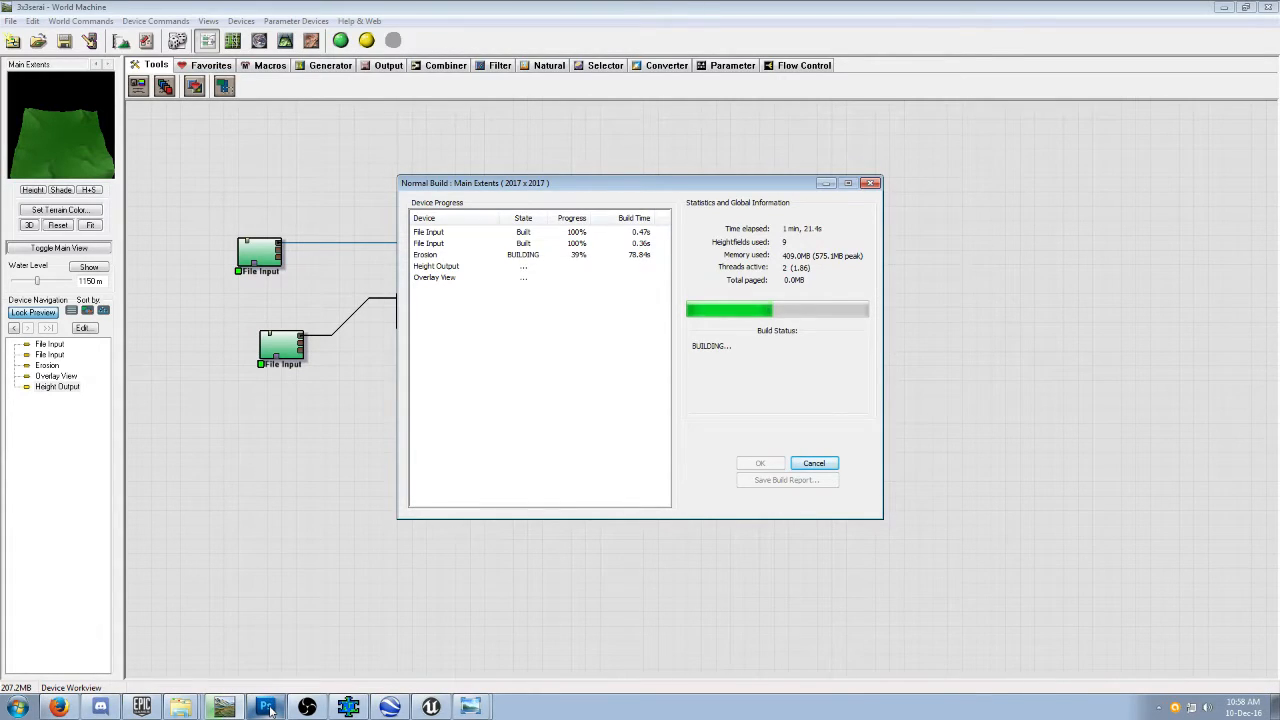
# Switch to Photoshop and close all the open documents from the previous map without saving changes.
pyautogui.click(266, 707)
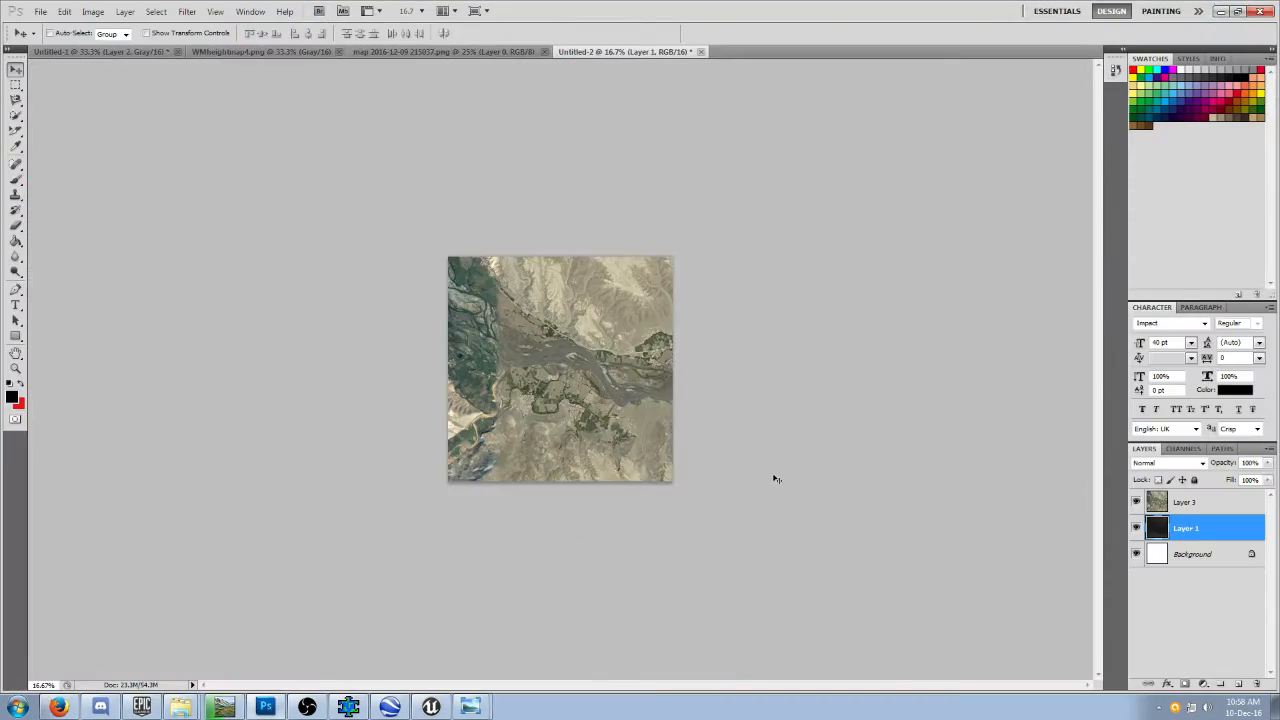
pyautogui.click(701, 51)
pyautogui.click(618, 266)
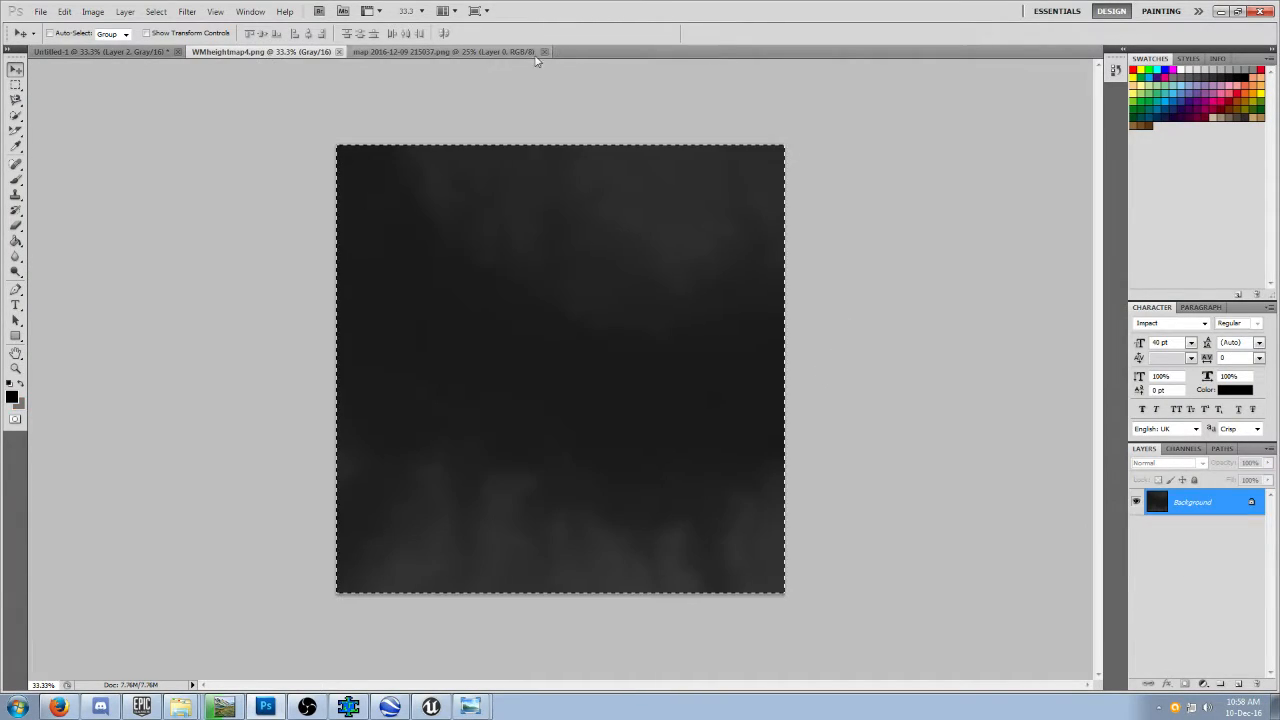
pyautogui.click(544, 52)
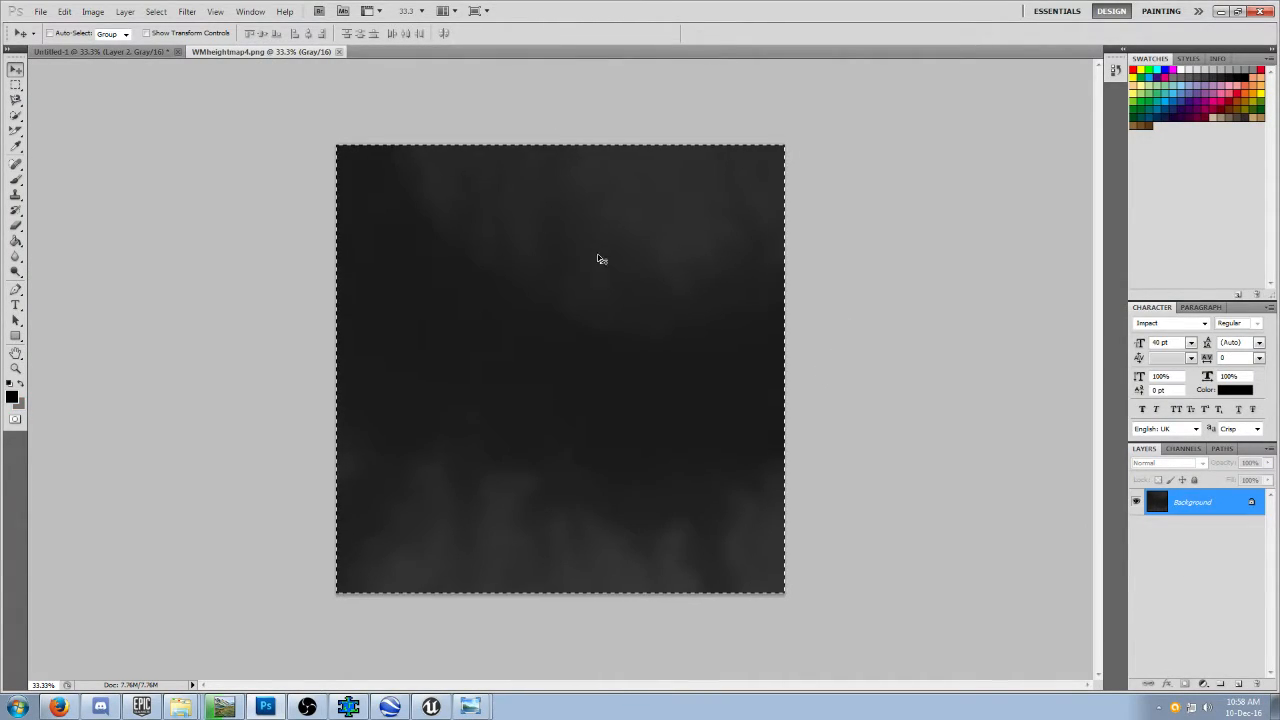
pyautogui.click(339, 51)
pyautogui.click(177, 51)
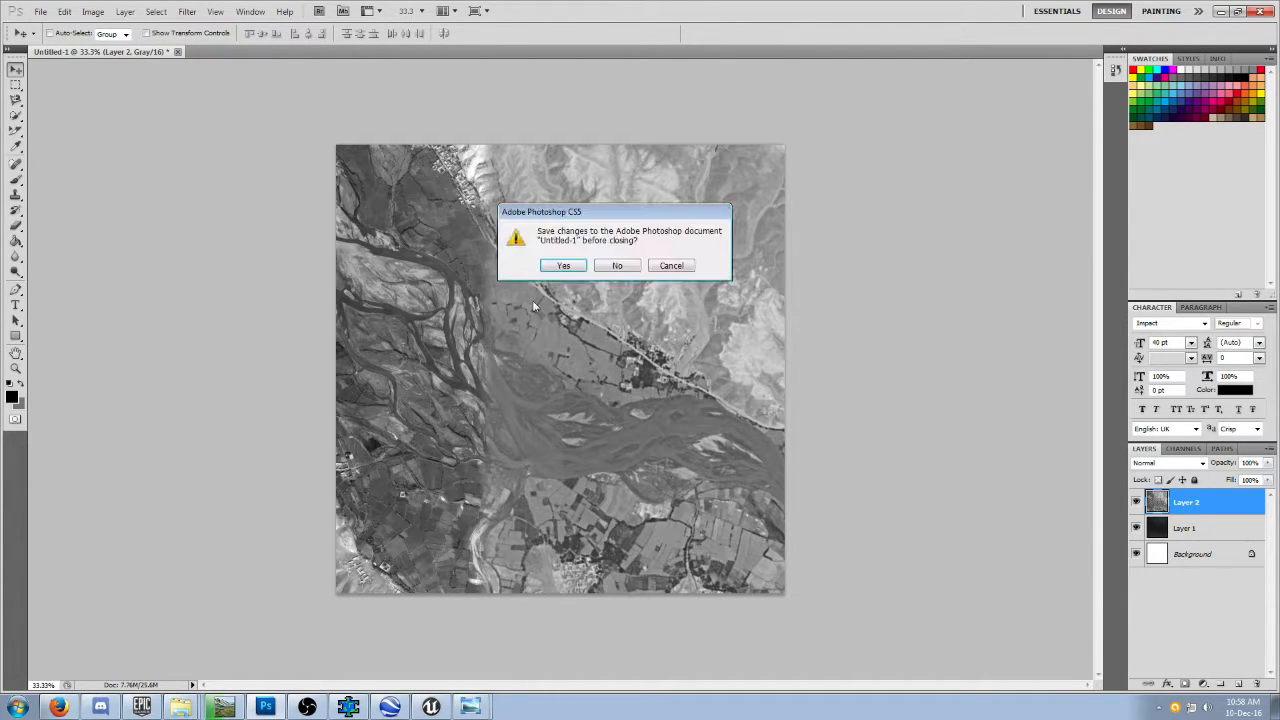
pyautogui.click(618, 266)
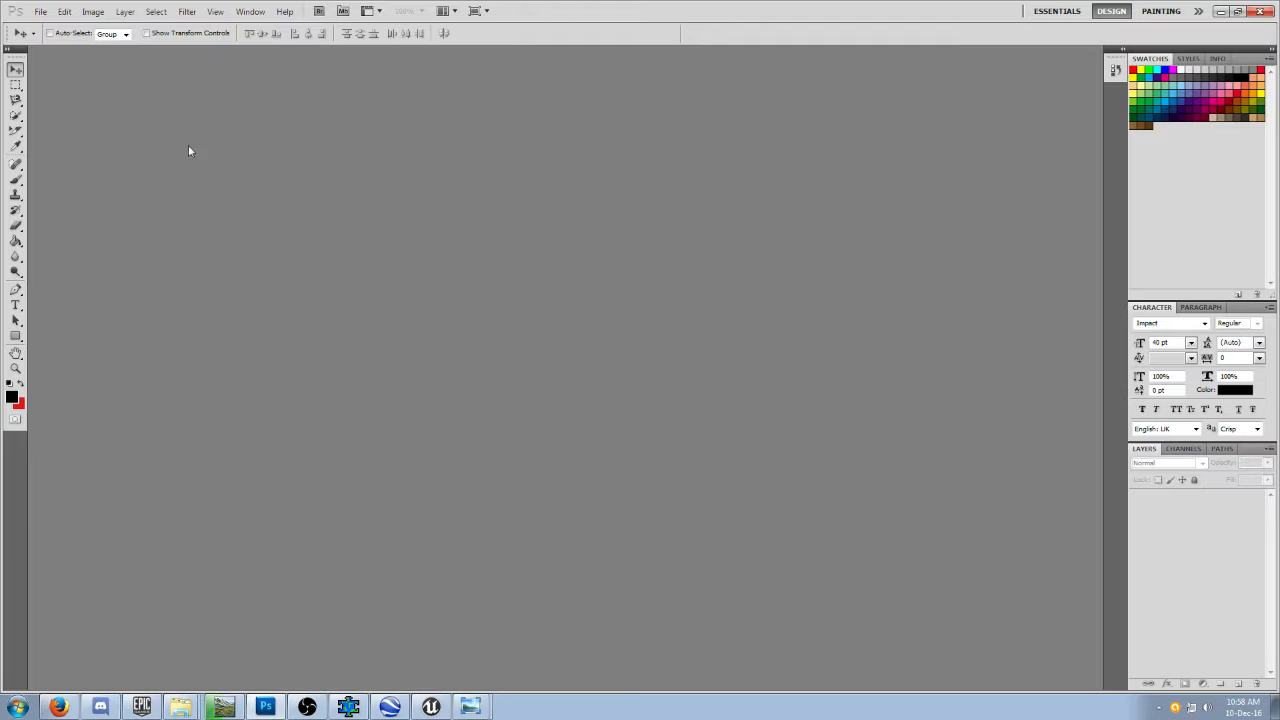
# Create a new 2017 x 2017 pixel document in 16-bit RGB Color with a white background.
pyautogui.click(42, 13)
pyautogui.click(53, 26)
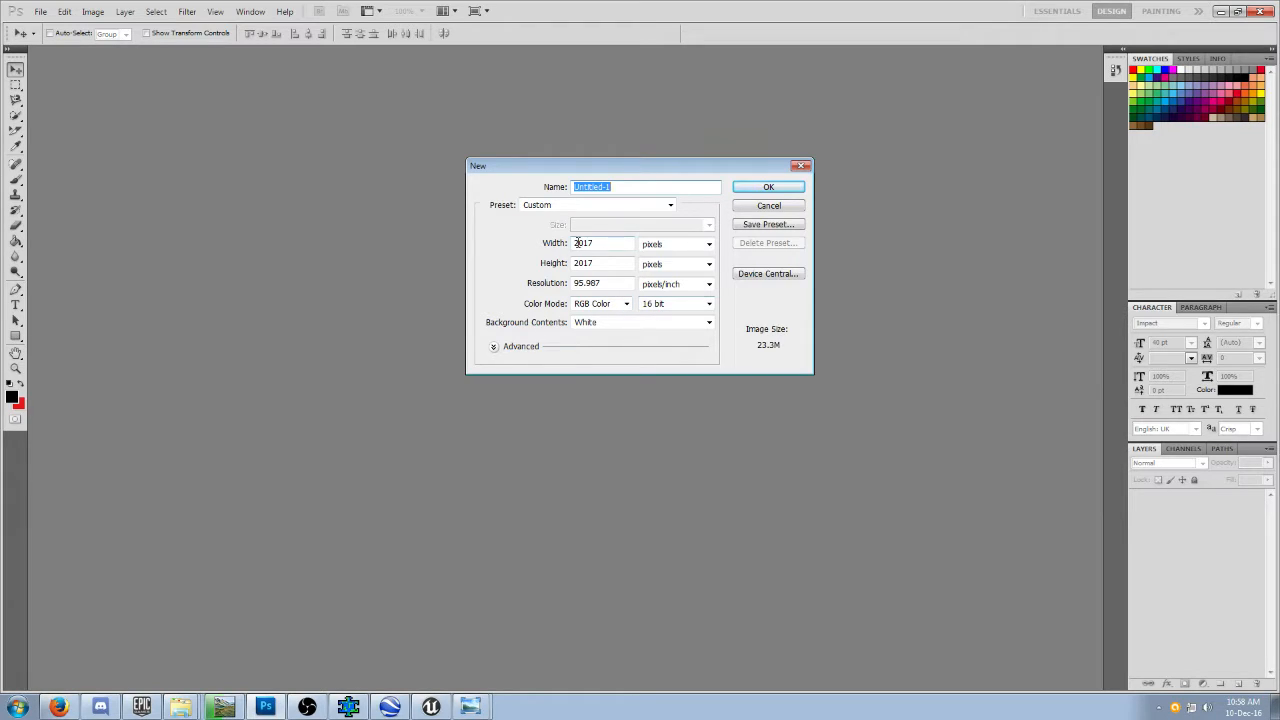
pyautogui.click(762, 188)
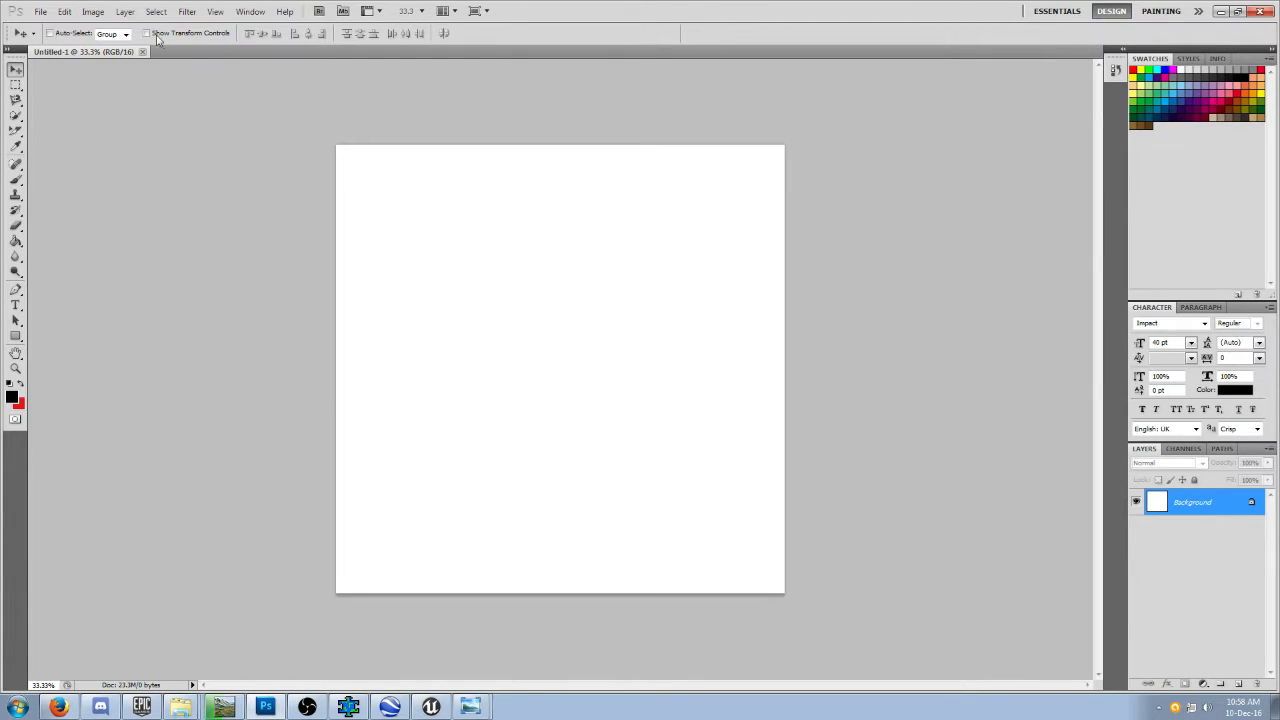
pyautogui.click(45, 12)
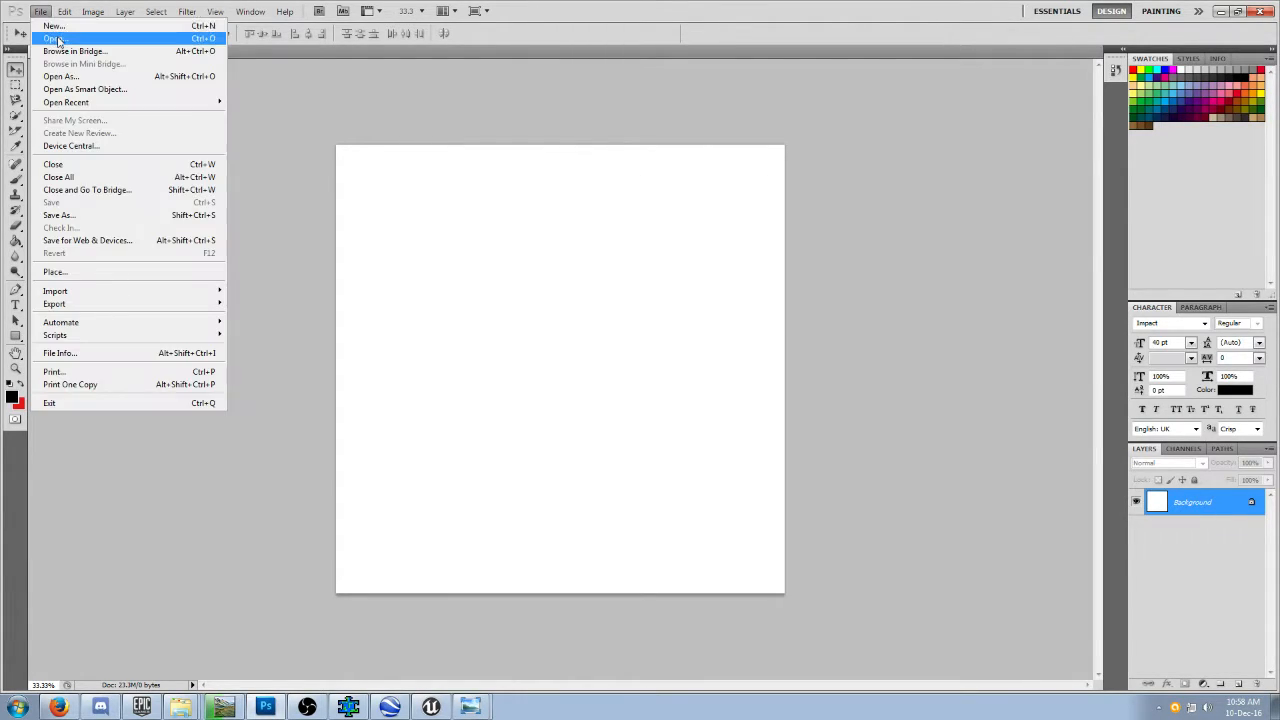
pyautogui.click(58, 40)
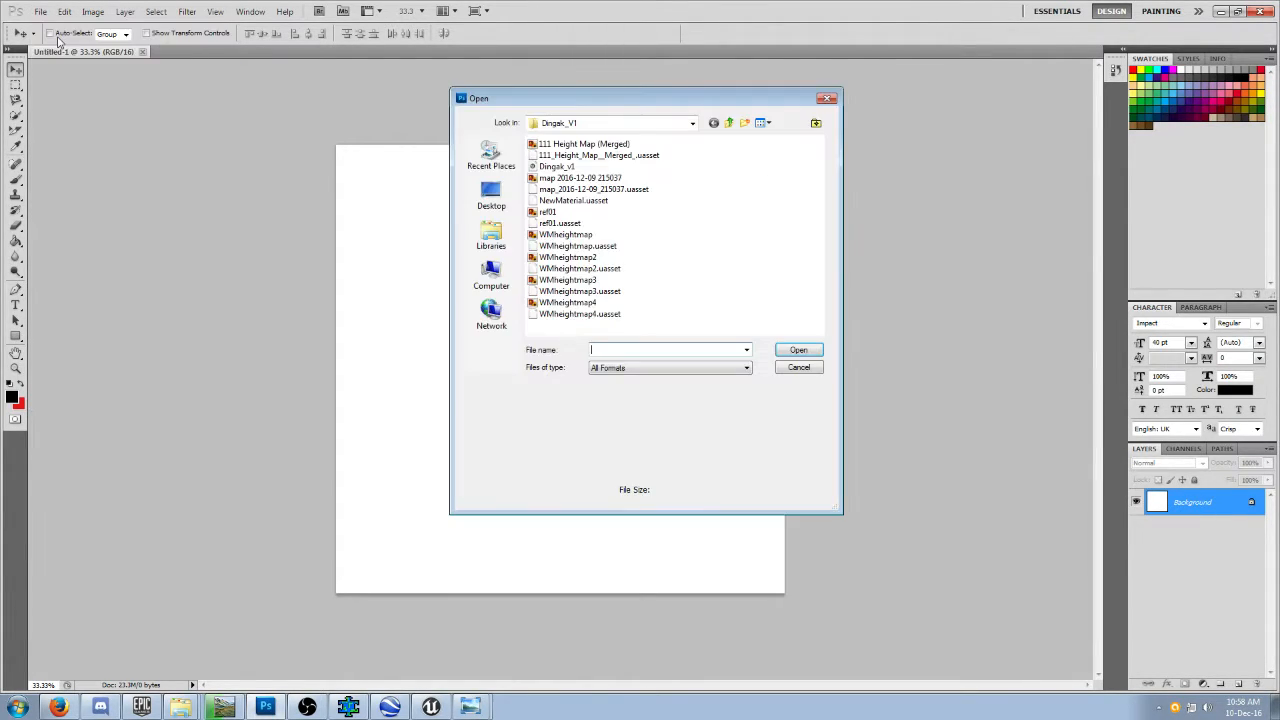
pyautogui.click(729, 122)
pyautogui.doubleClick(558, 315)
pyautogui.click(601, 163)
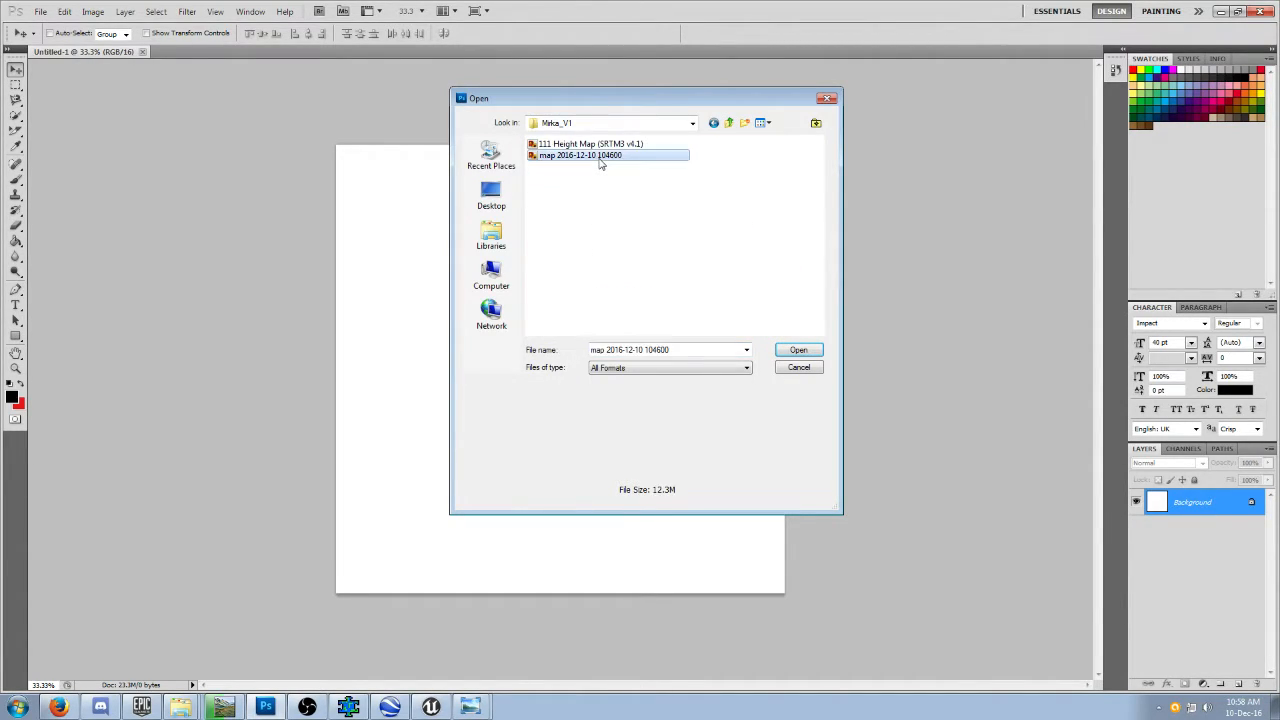
pyautogui.click(799, 351)
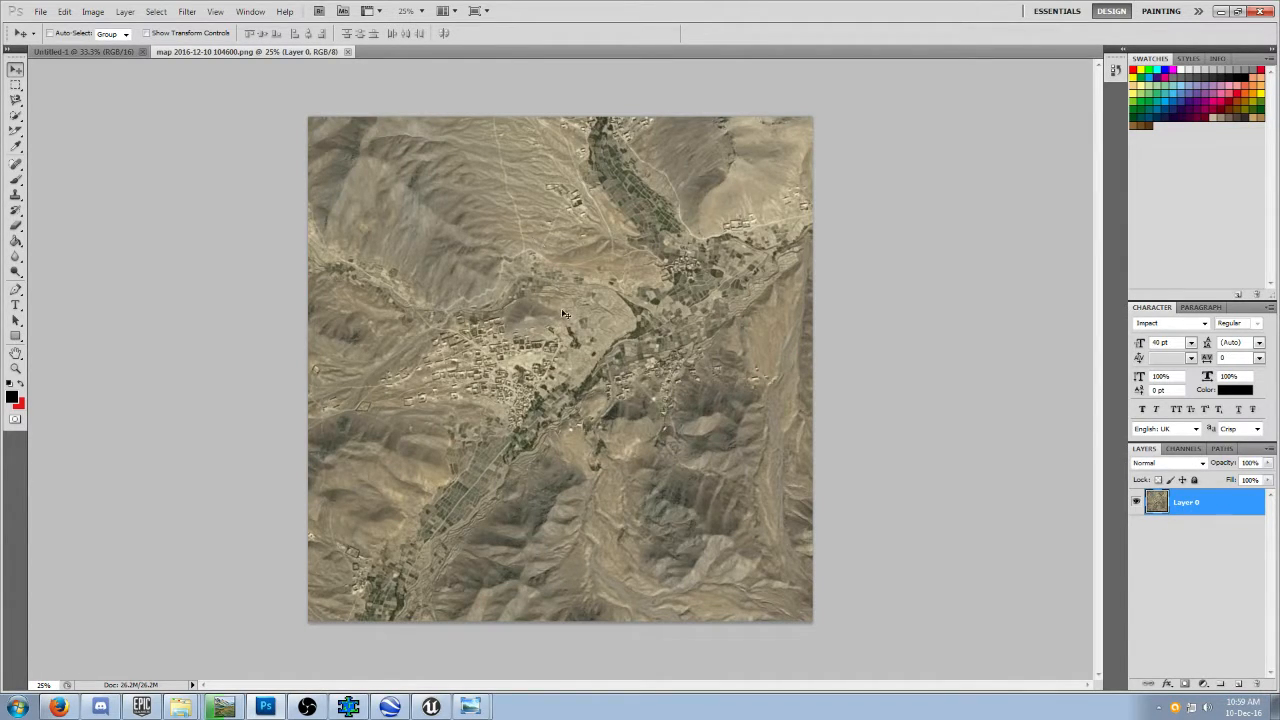
pyautogui.click(112, 52)
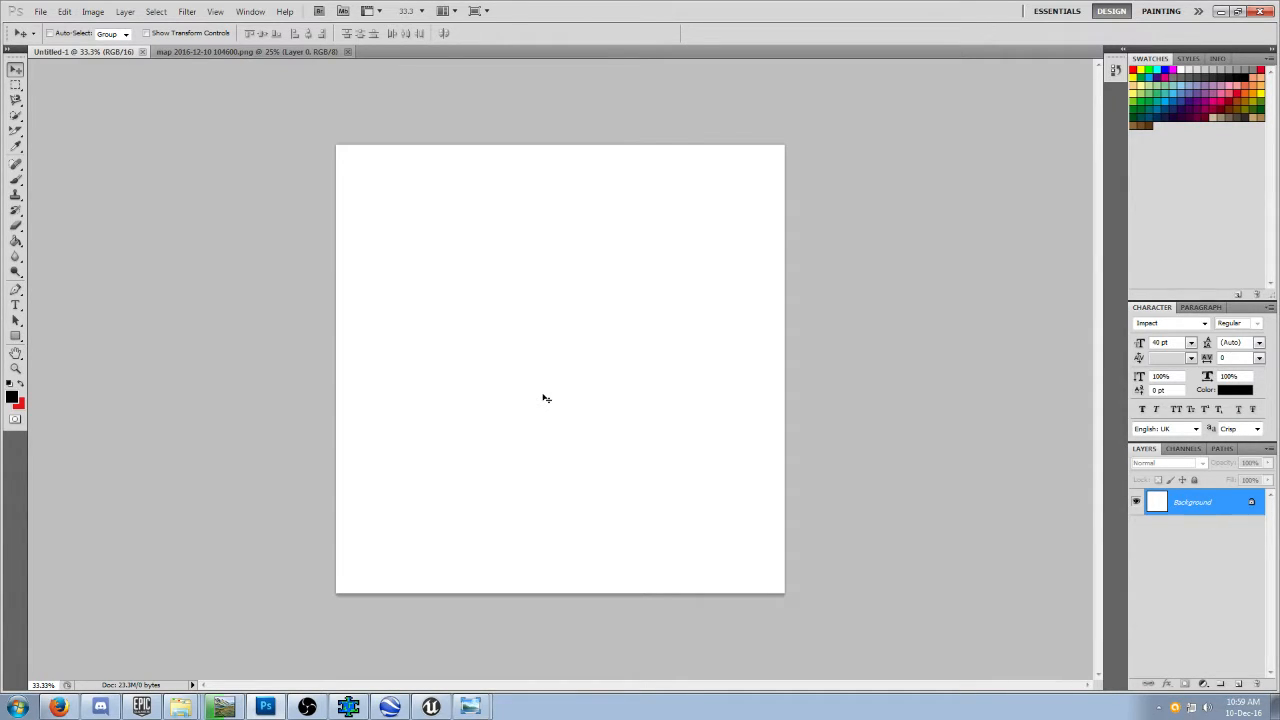
# Check the build progress in World Machine, and browse the Afghanistan region on the terrain.party map in Firefox while waiting.
pyautogui.click(224, 707)
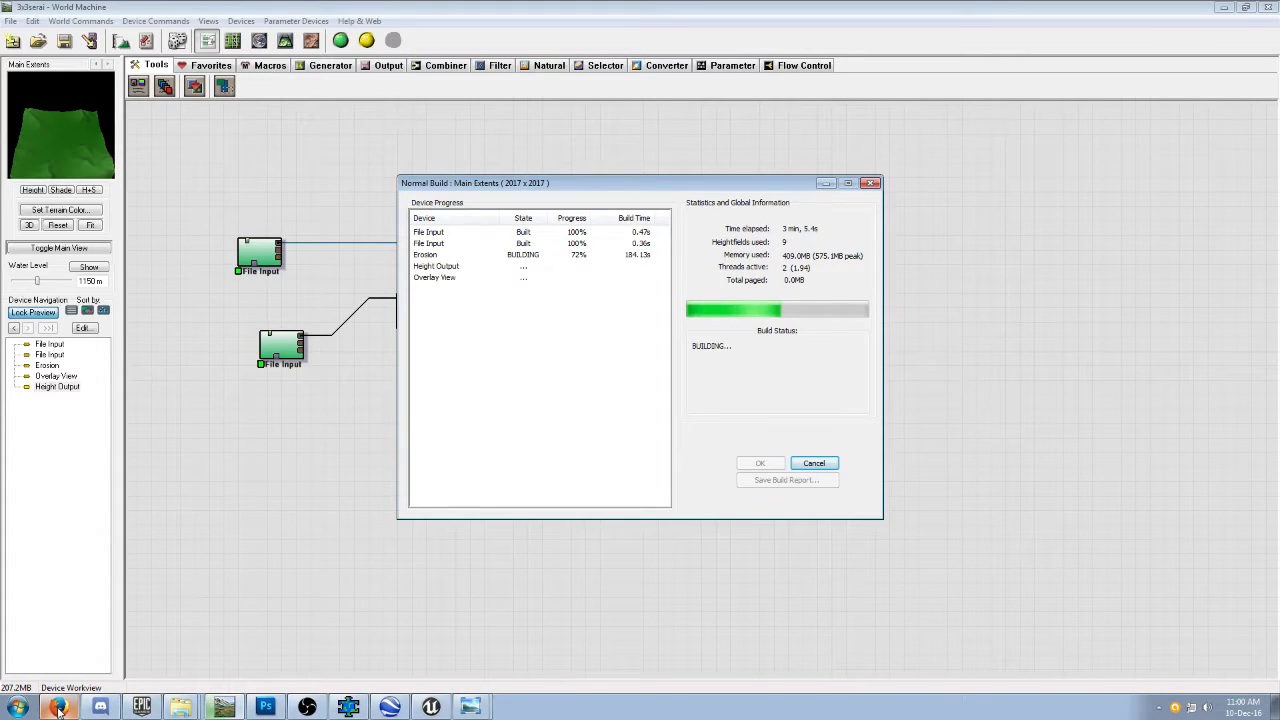
pyautogui.click(58, 708)
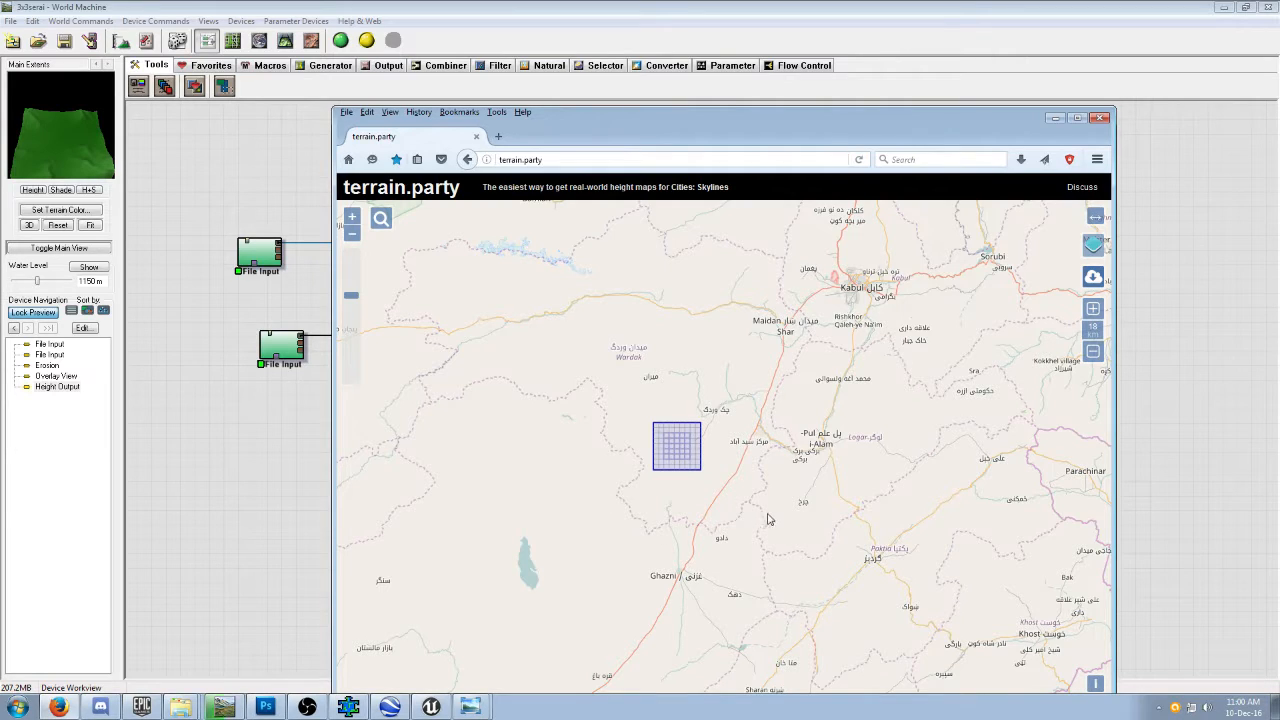
pyautogui.scroll(-3, 812, 522)
pyautogui.scroll(-2, 812, 522)
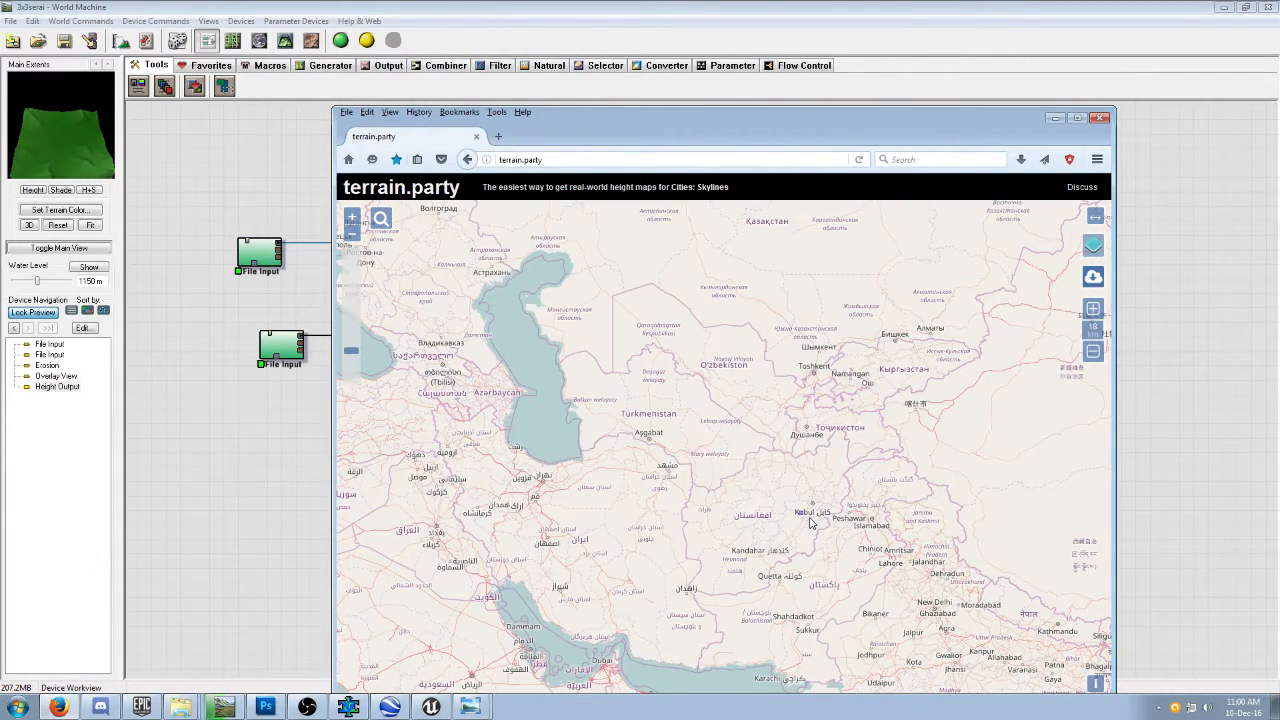
pyautogui.scroll(3, 790, 562)
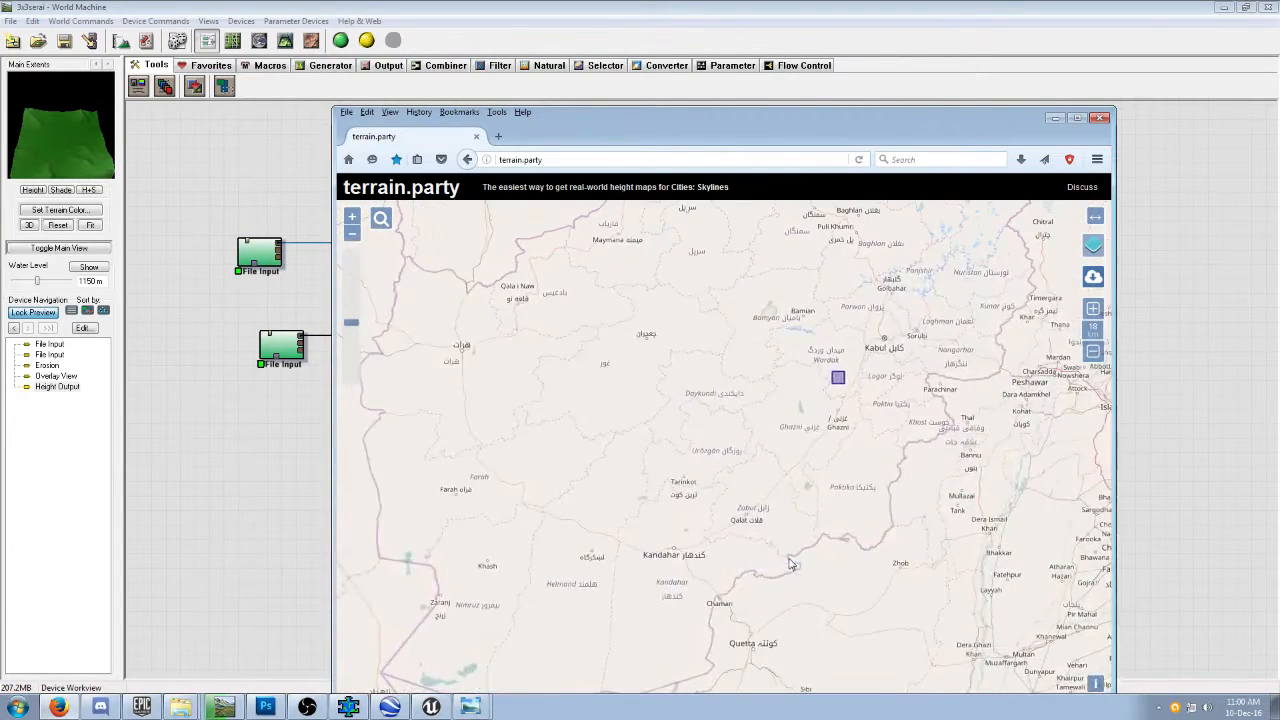
pyautogui.scroll(1, 790, 562)
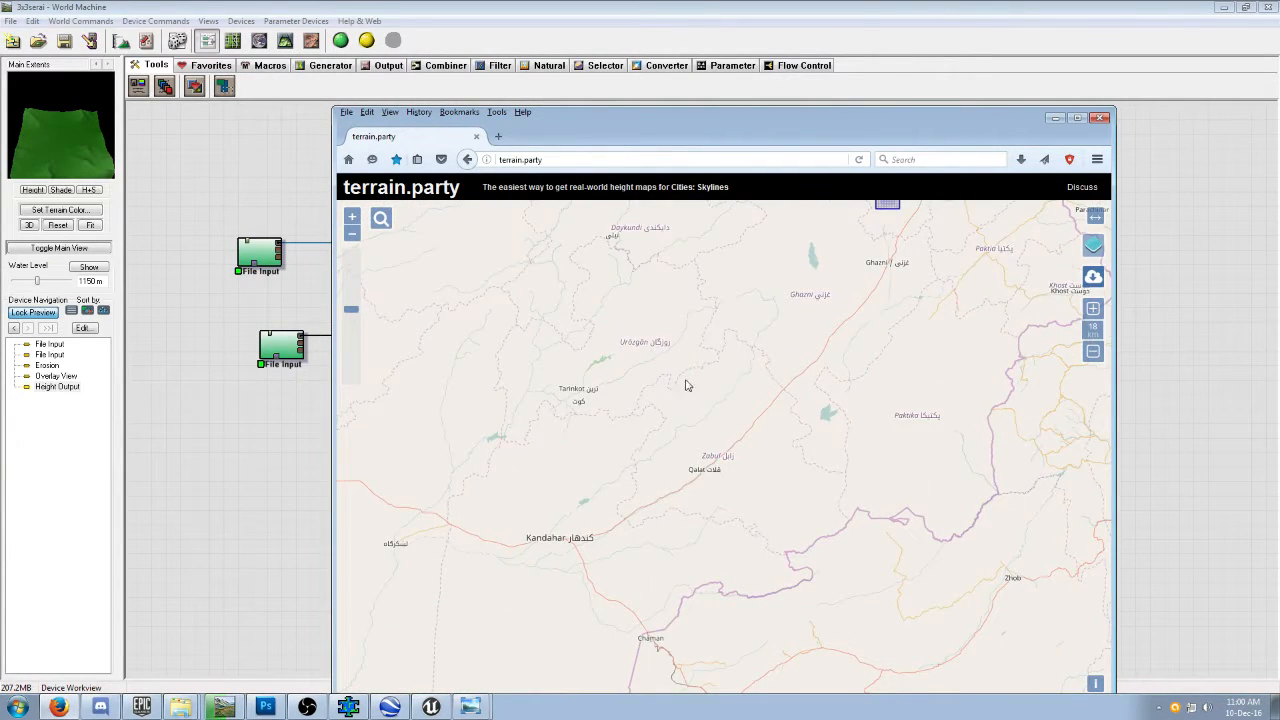
pyautogui.moveTo(870, 370); pyautogui.dragTo(876, 663)
pyautogui.rightClick(876, 663)
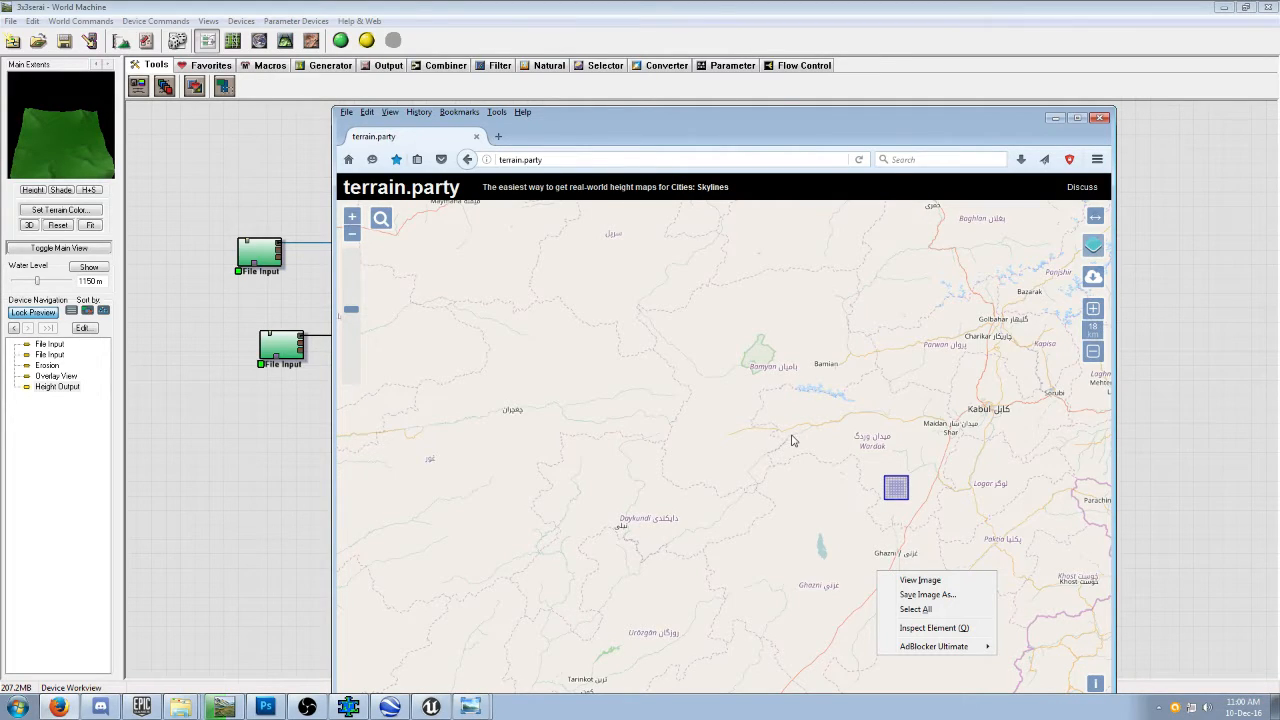
pyautogui.click(281, 517)
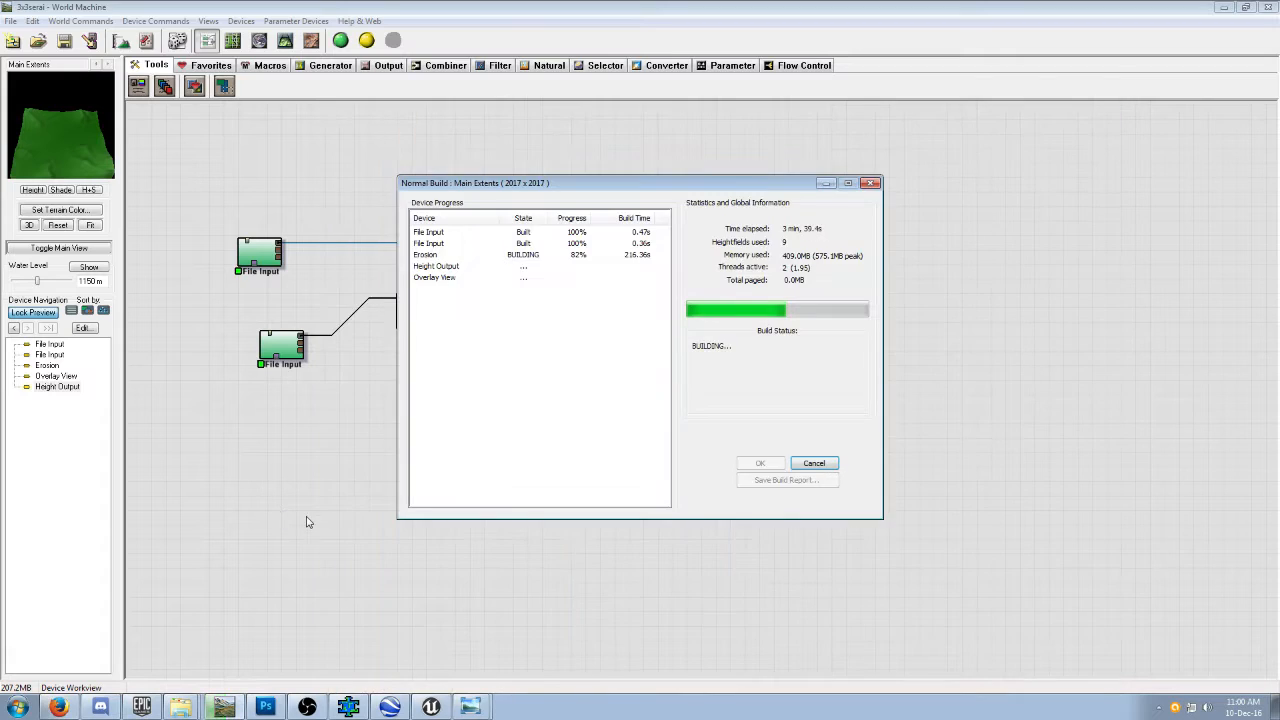
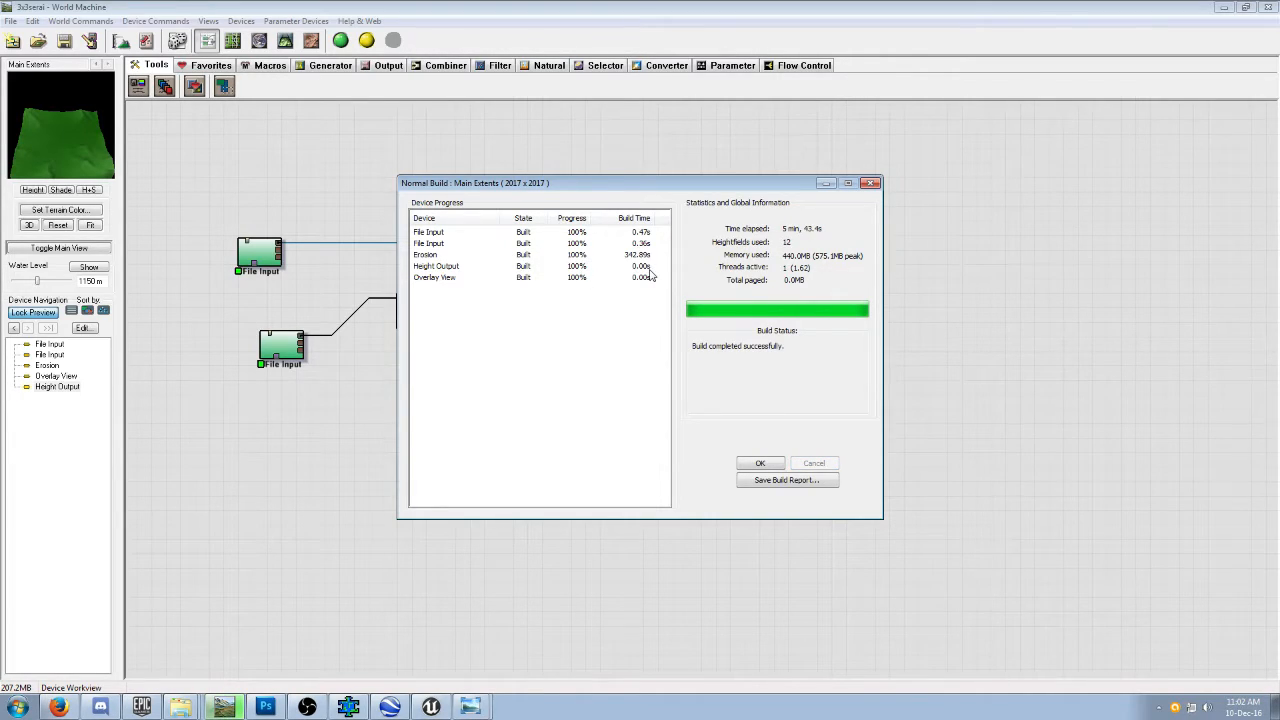
# Dismiss the finished build report and examine the height output's terrain in the 3D view from several angles and distances.
pyautogui.click(772, 463)
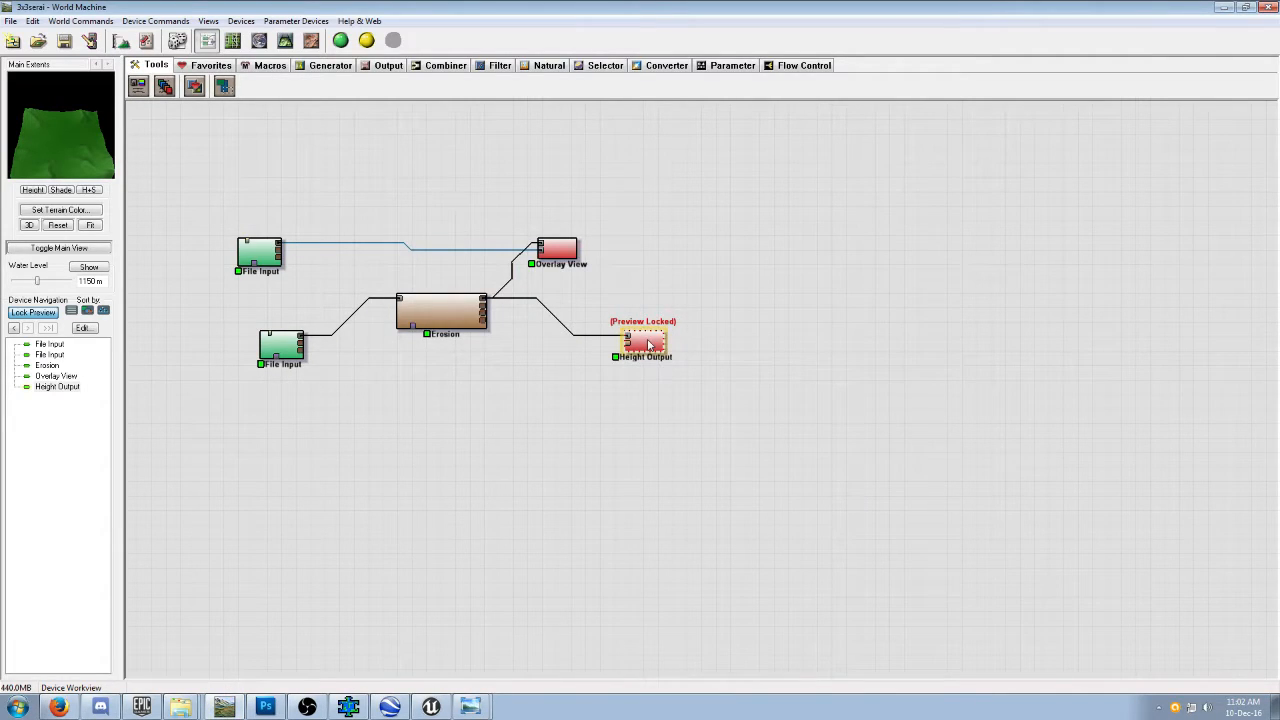
pyautogui.click(285, 40)
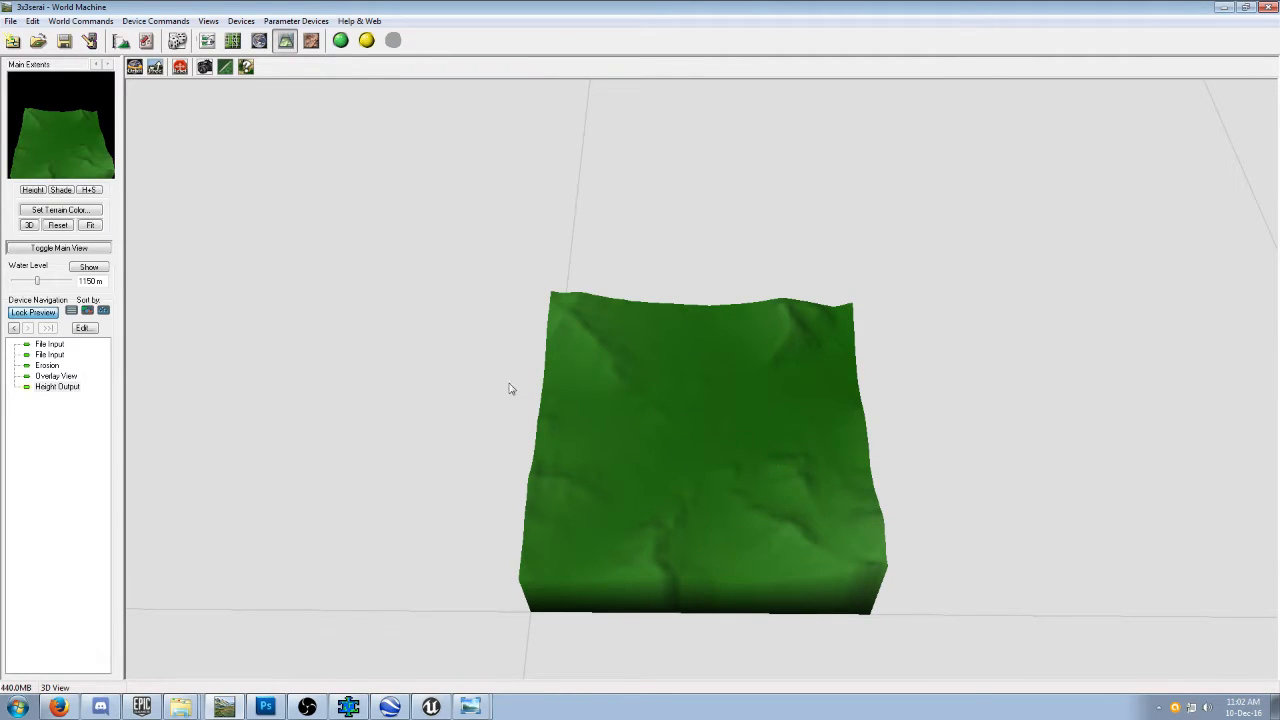
pyautogui.scroll(3, 491, 386)
pyautogui.scroll(-5, 491, 386)
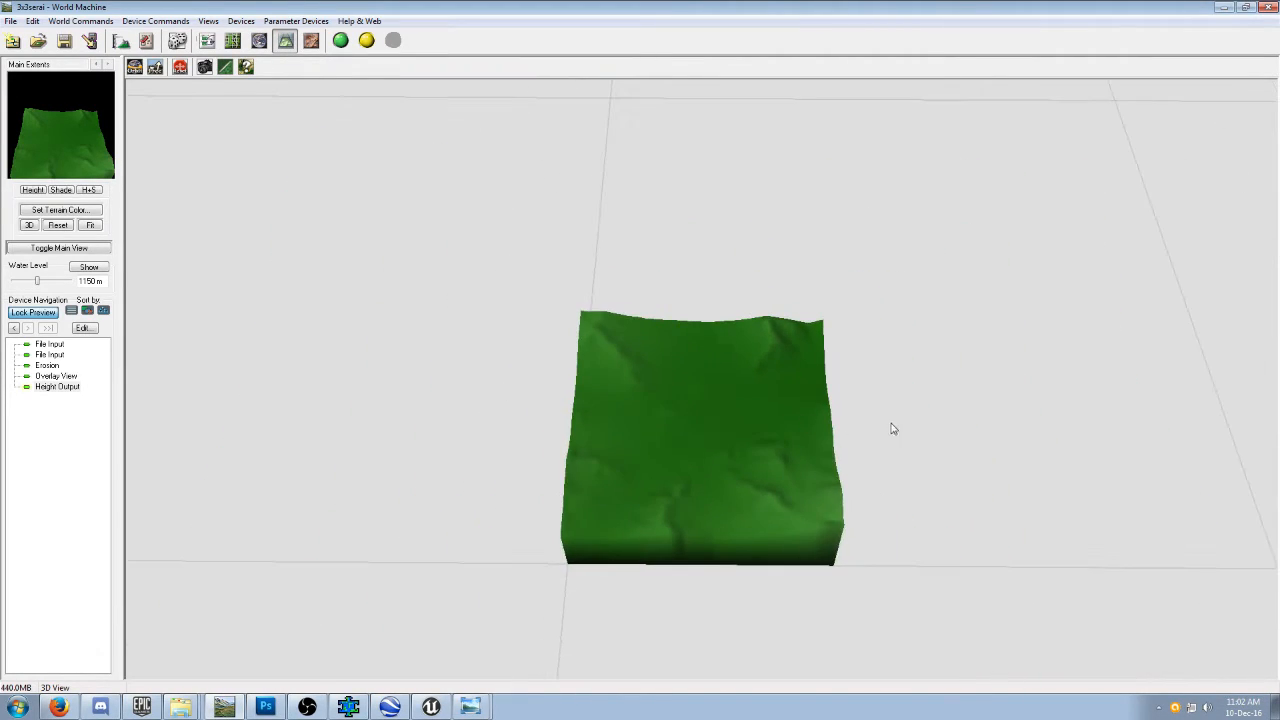
pyautogui.scroll(5, 706, 411)
pyautogui.scroll(-5, 760, 414)
pyautogui.moveTo(908, 412); pyautogui.dragTo(675, 381)
pyautogui.scroll(5, 675, 381)
pyautogui.scroll(-5, 675, 381)
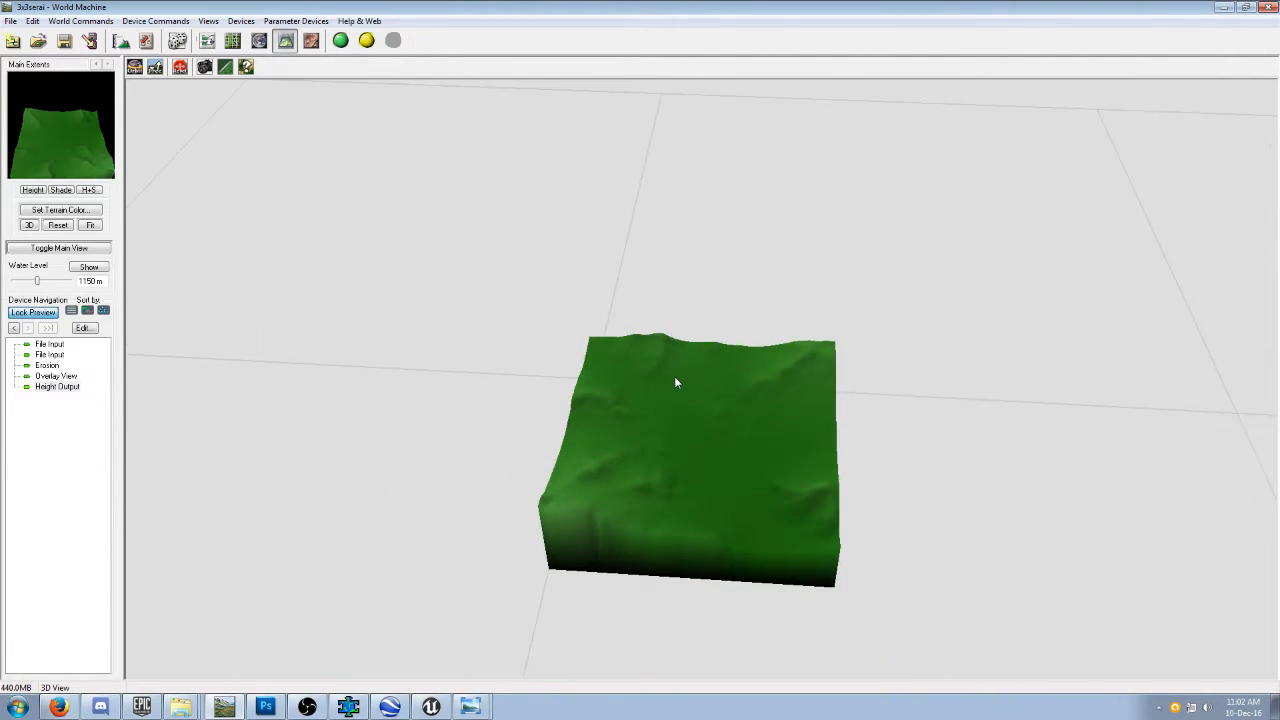
pyautogui.scroll(-5, 740, 368)
pyautogui.scroll(3, 718, 371)
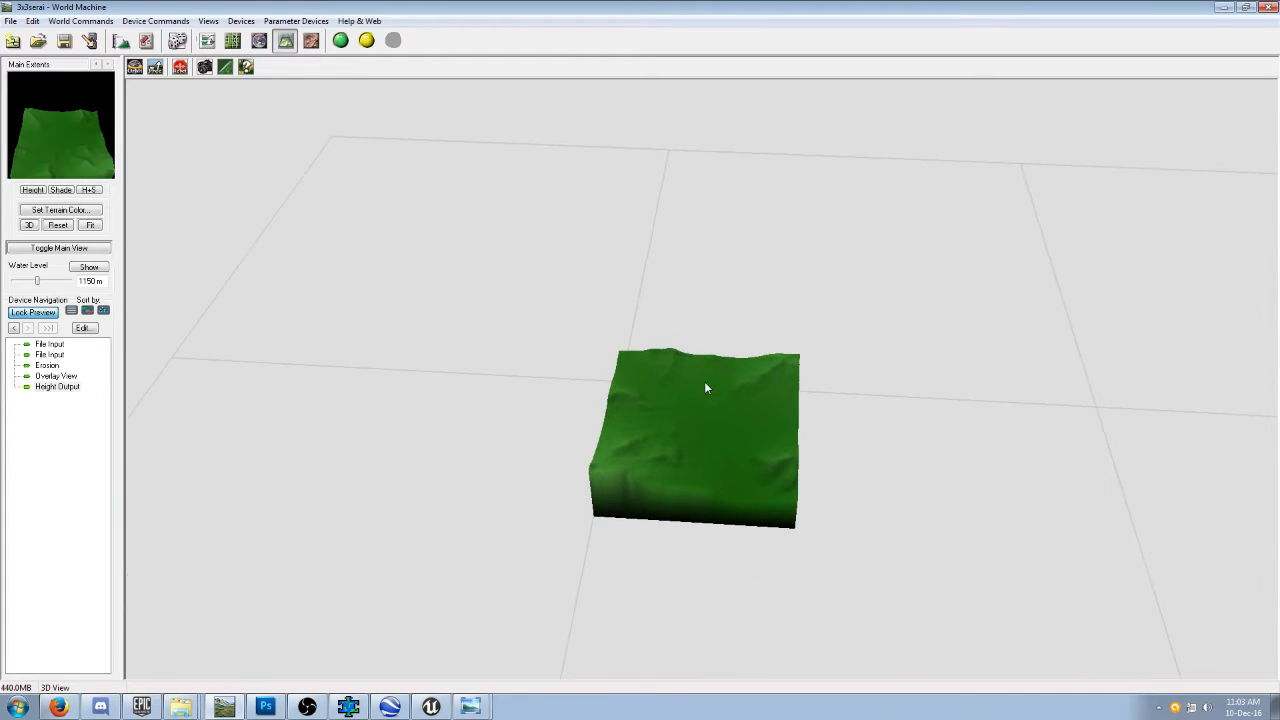
pyautogui.scroll(5, 705, 388)
pyautogui.scroll(-2, 705, 388)
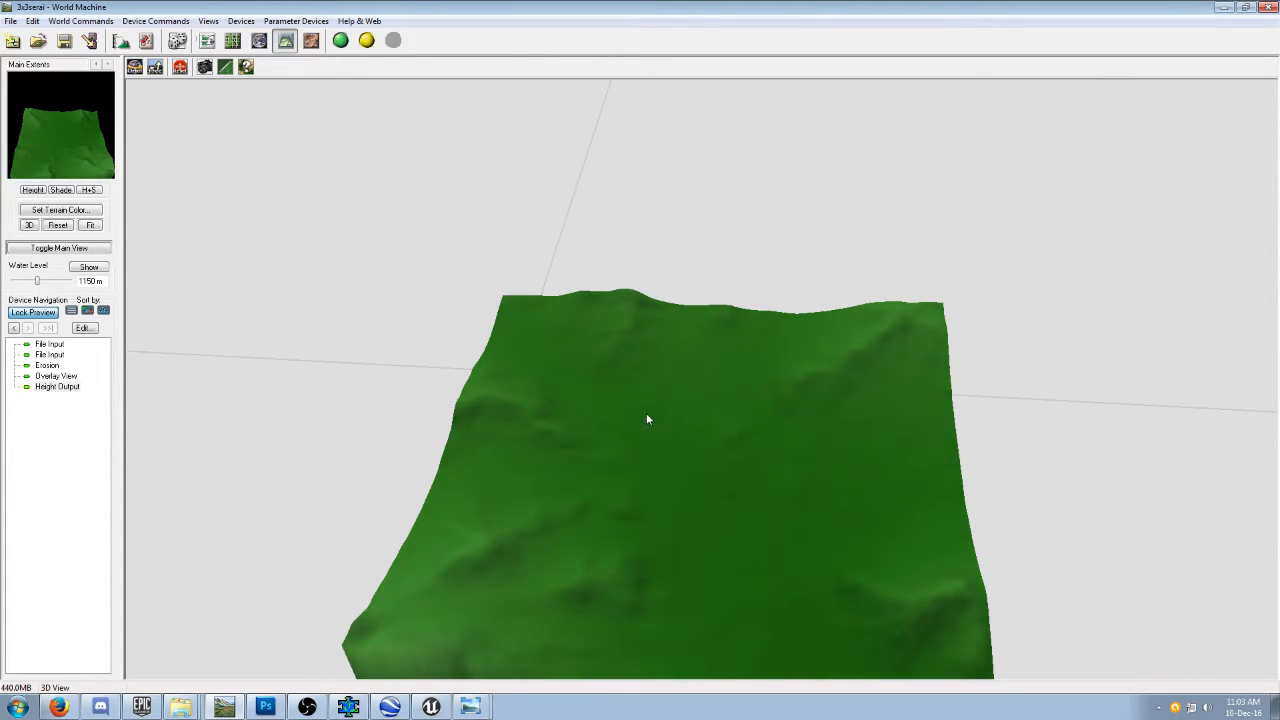
pyautogui.moveTo(648, 412); pyautogui.dragTo(923, 452)
pyautogui.scroll(-5, 921, 453)
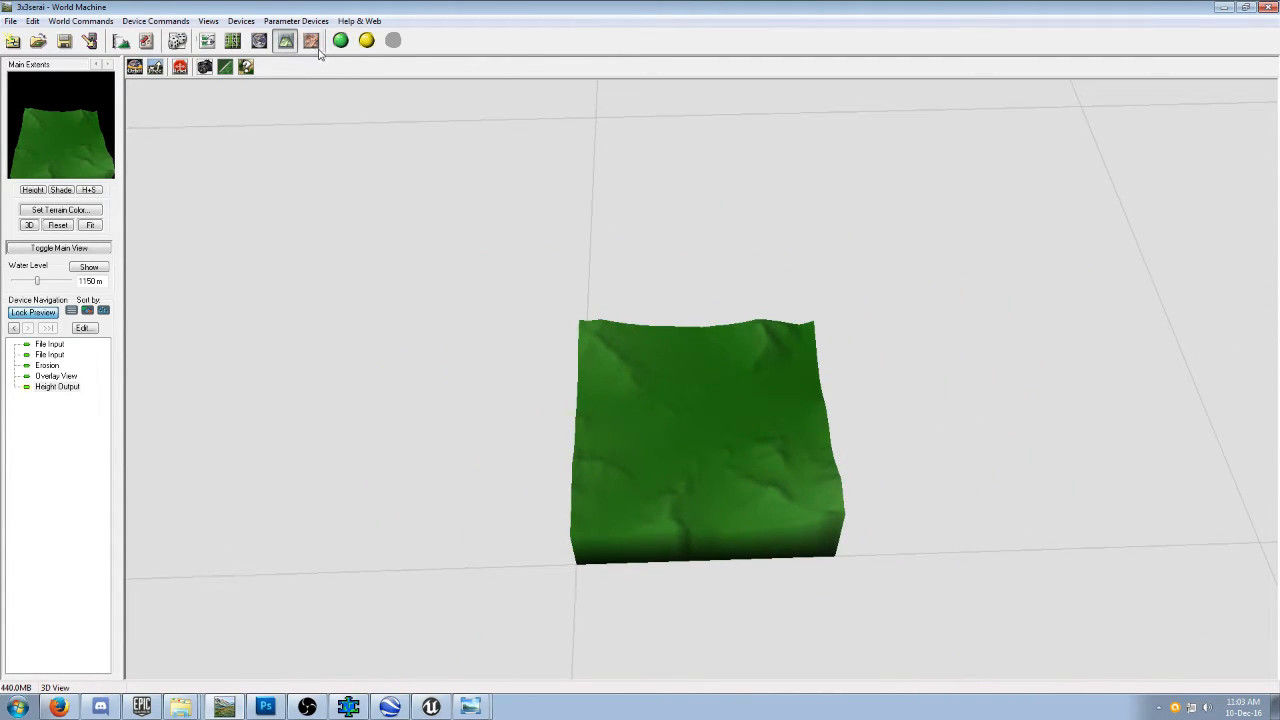
pyautogui.click(207, 40)
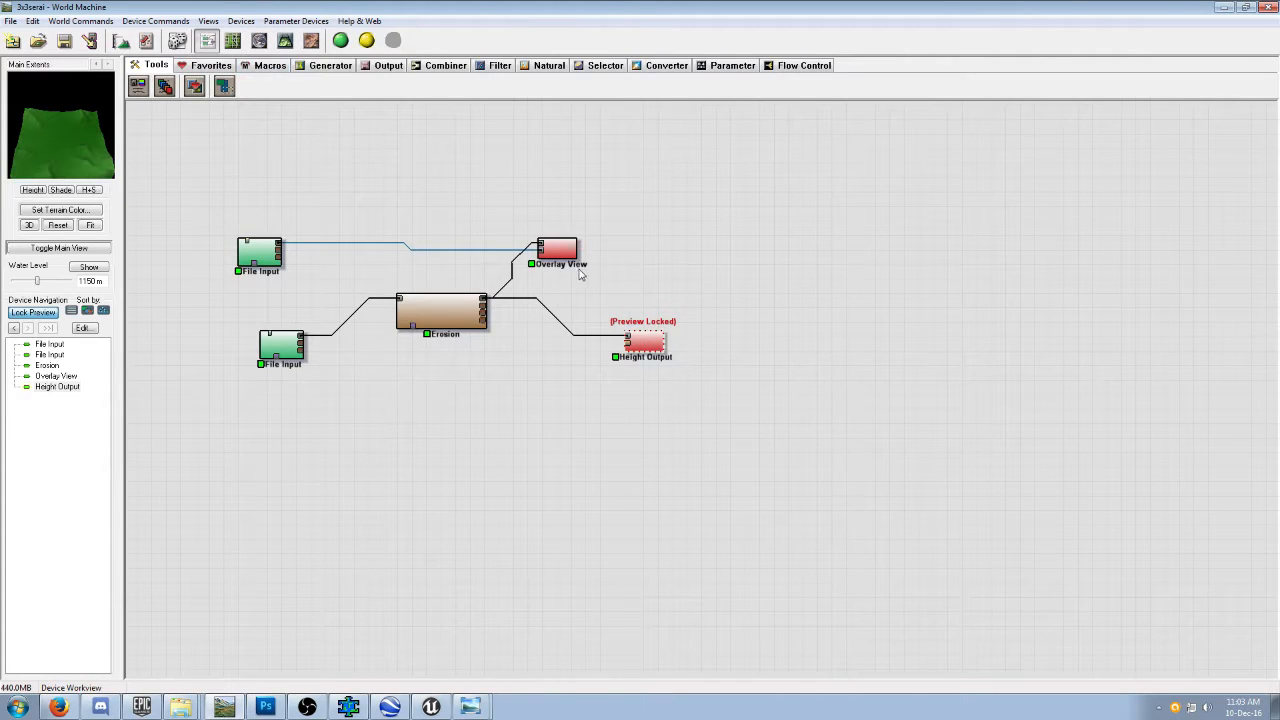
# Select the Erosion device, inspect its eroded terrain in 3D up close, and return to the device network.
pyautogui.click(560, 250)
pyautogui.click(465, 331)
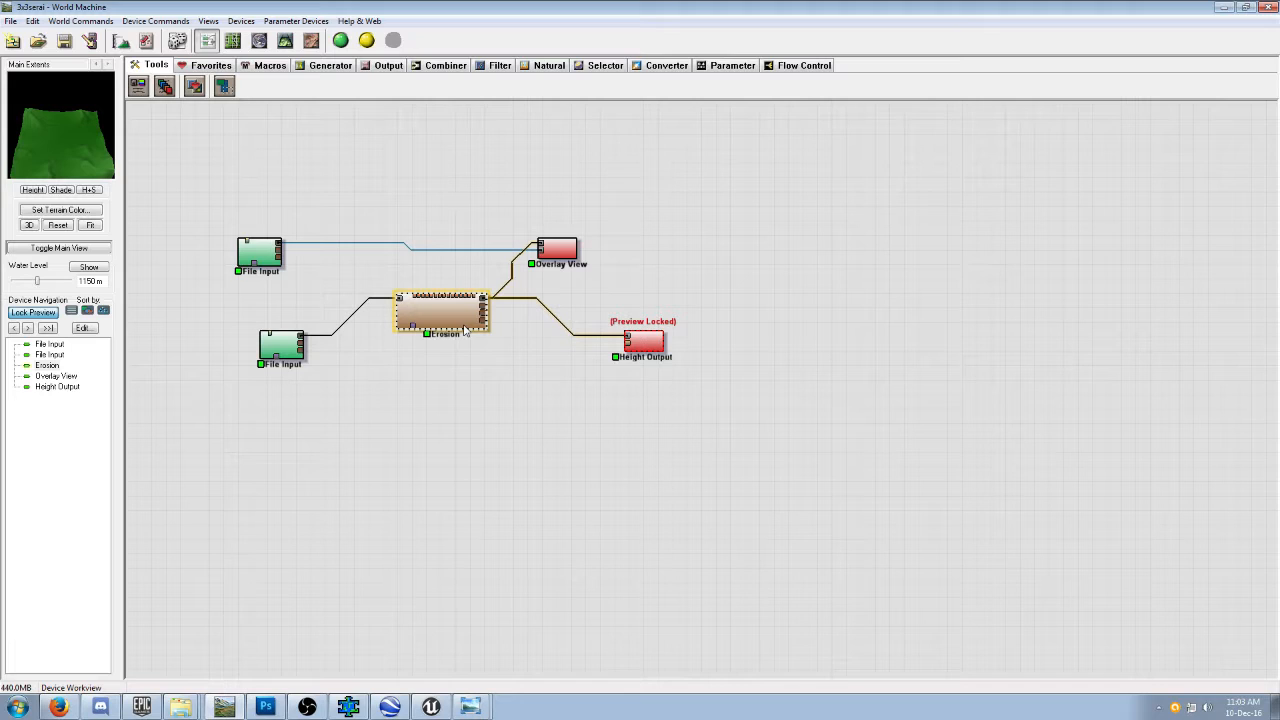
pyautogui.click(285, 41)
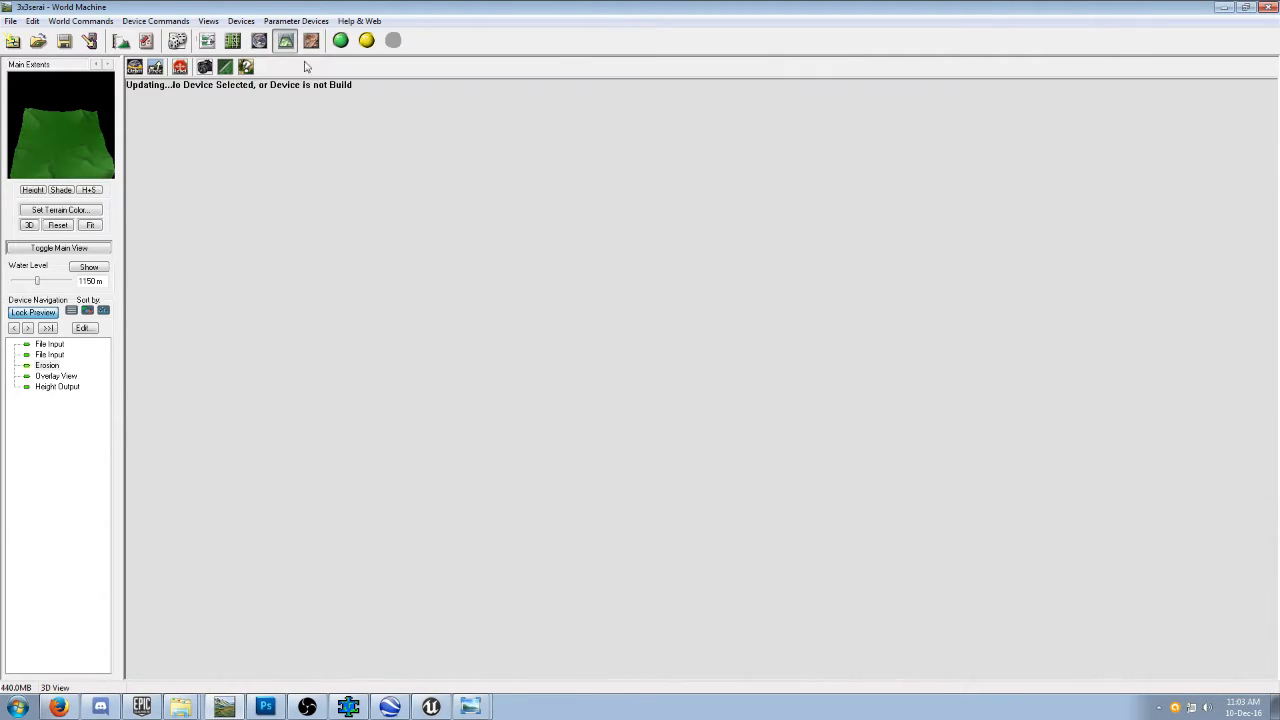
pyautogui.scroll(10, 772, 440)
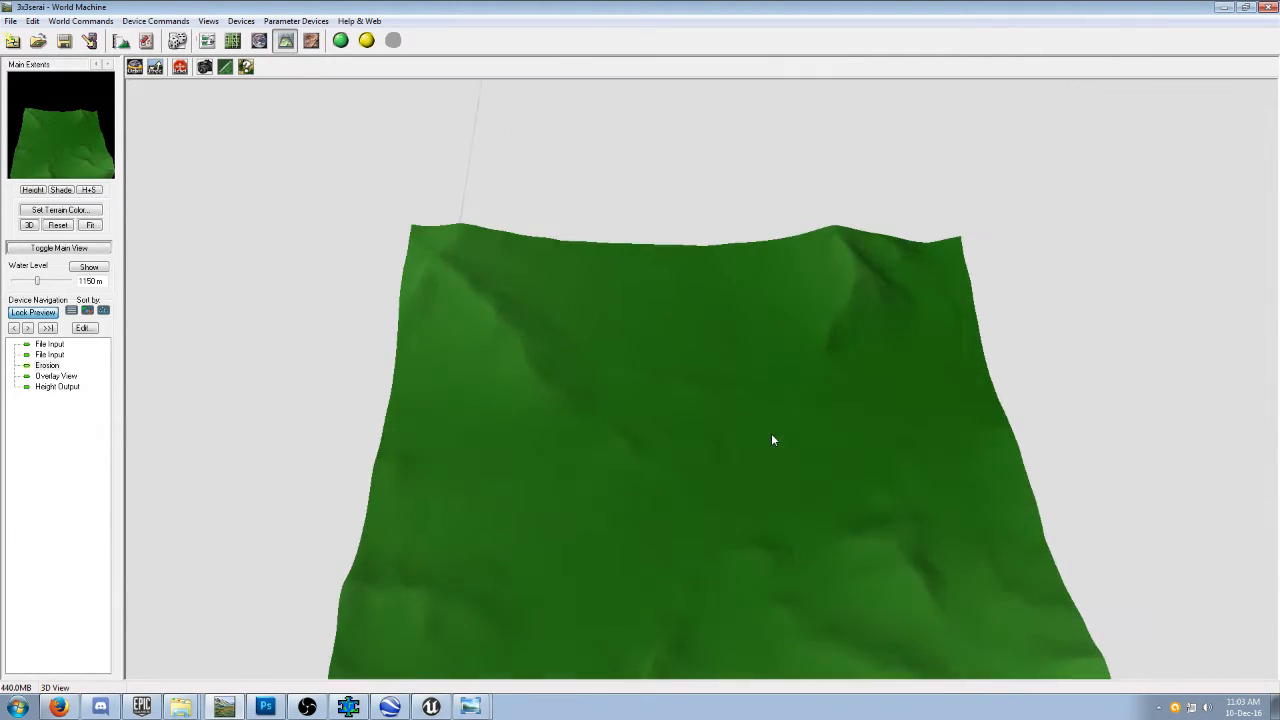
pyautogui.scroll(-3, 820, 445)
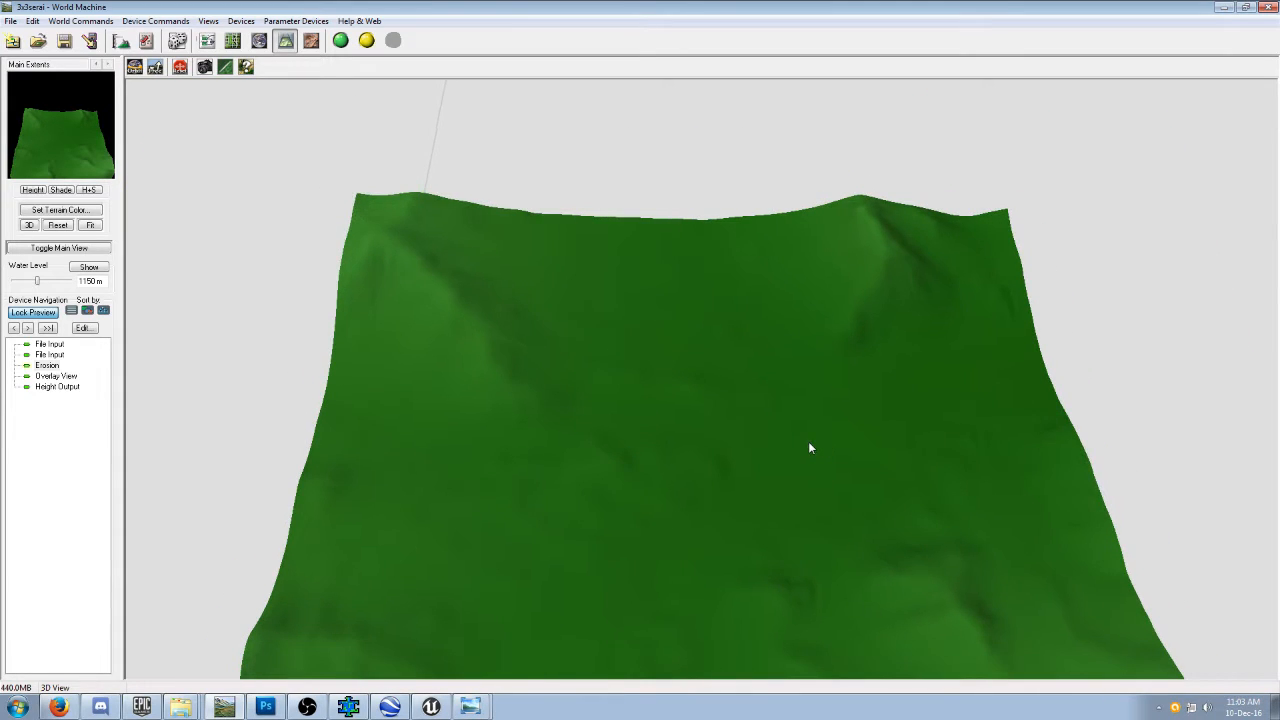
pyautogui.moveTo(791, 434); pyautogui.dragTo(743, 372)
pyautogui.scroll(5, 1034, 403)
pyautogui.scroll(-3, 710, 358)
pyautogui.scroll(-3, 709, 359)
pyautogui.click(207, 40)
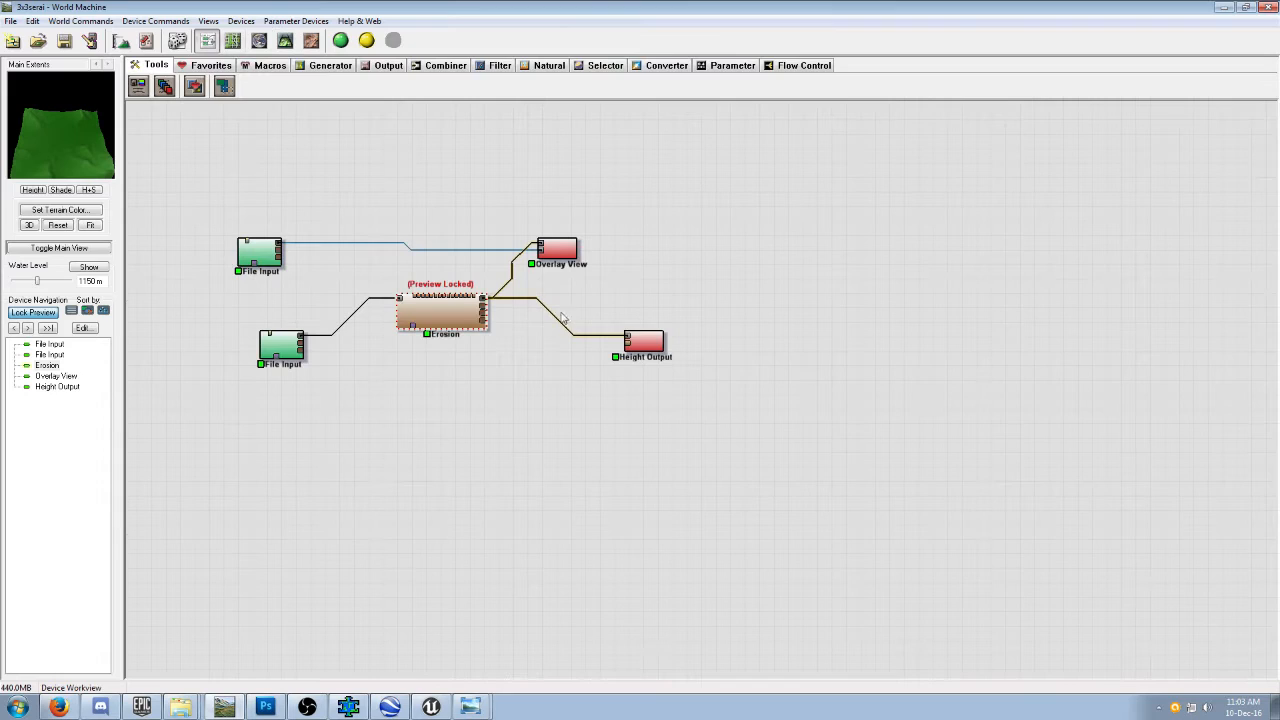
# Set the Height Output device's file to WMheightmap1 as PNG in the Mirka_V1 folder and write the output to disk.
pyautogui.click(641, 343)
pyautogui.doubleClick(641, 343)
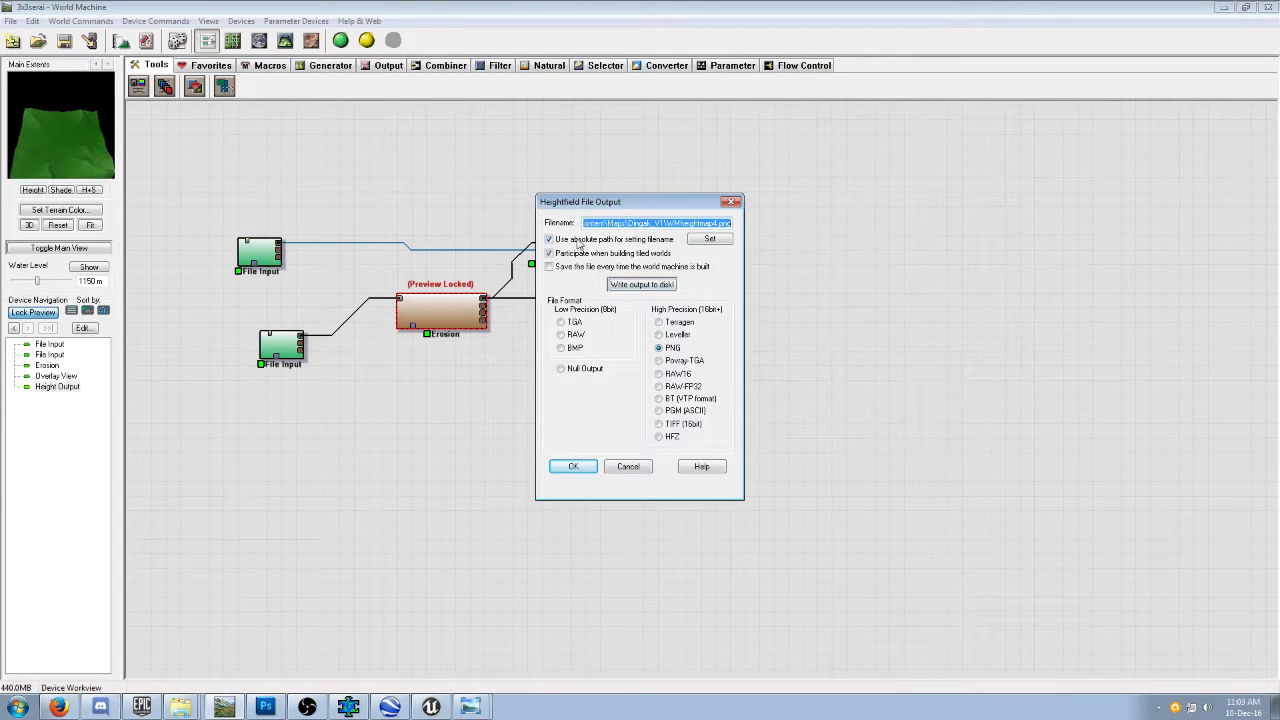
pyautogui.click(714, 242)
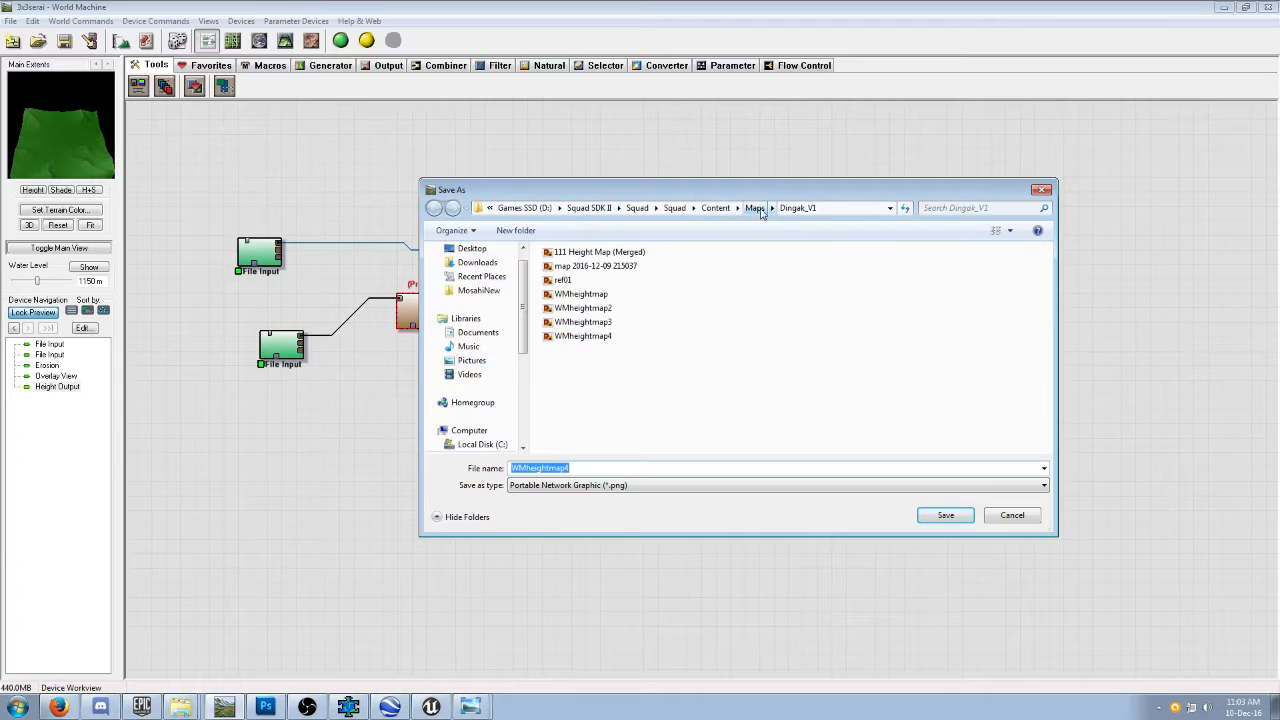
pyautogui.click(760, 208)
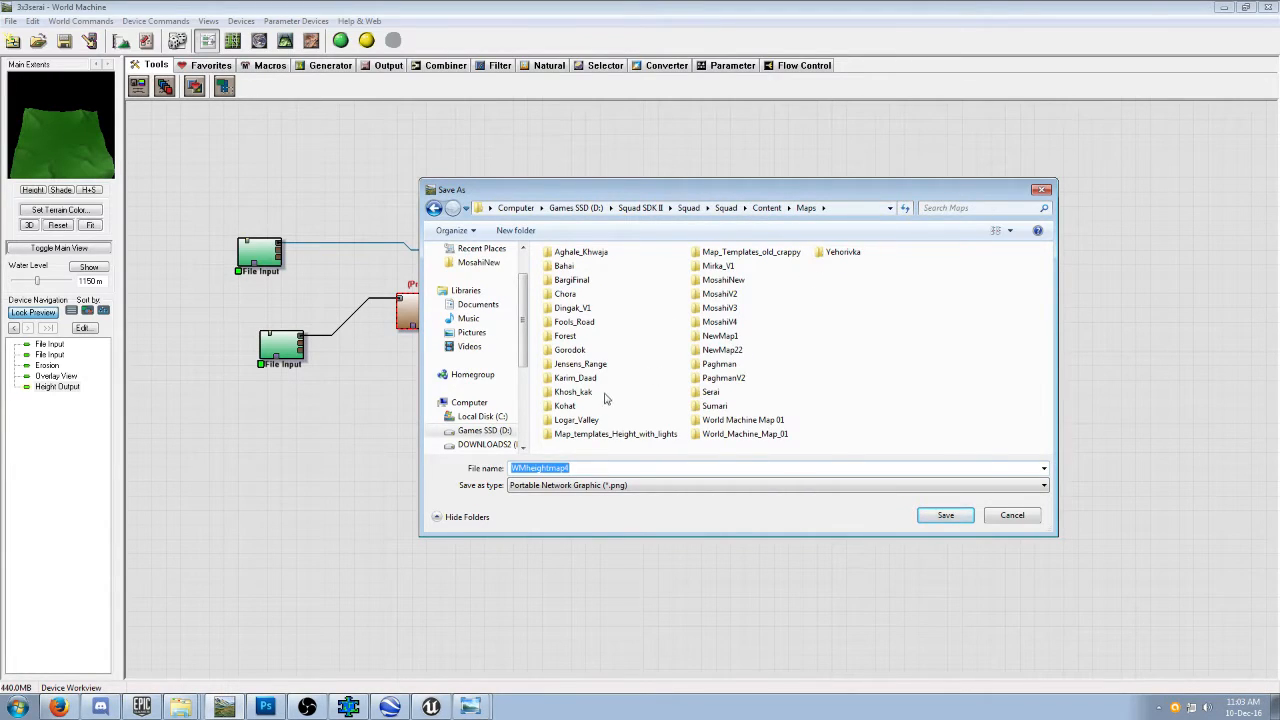
pyautogui.doubleClick(722, 267)
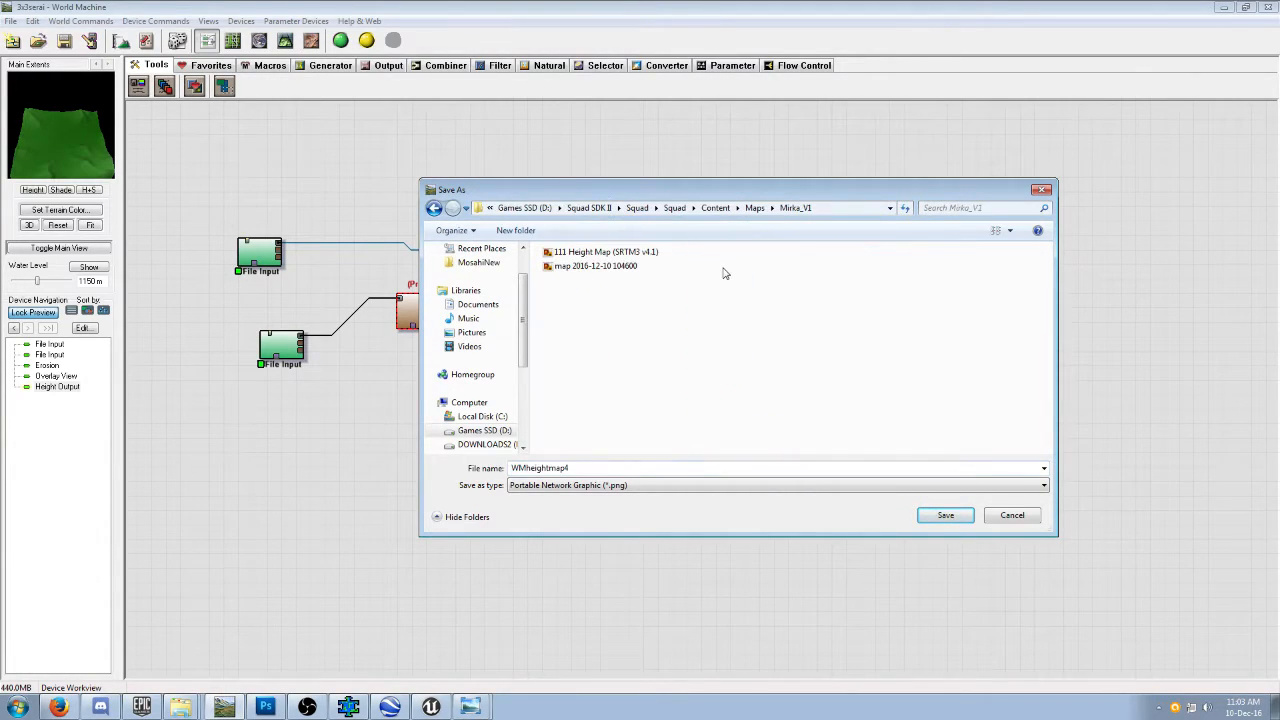
pyautogui.doubleClick(581, 467)
pyautogui.click(576, 467)
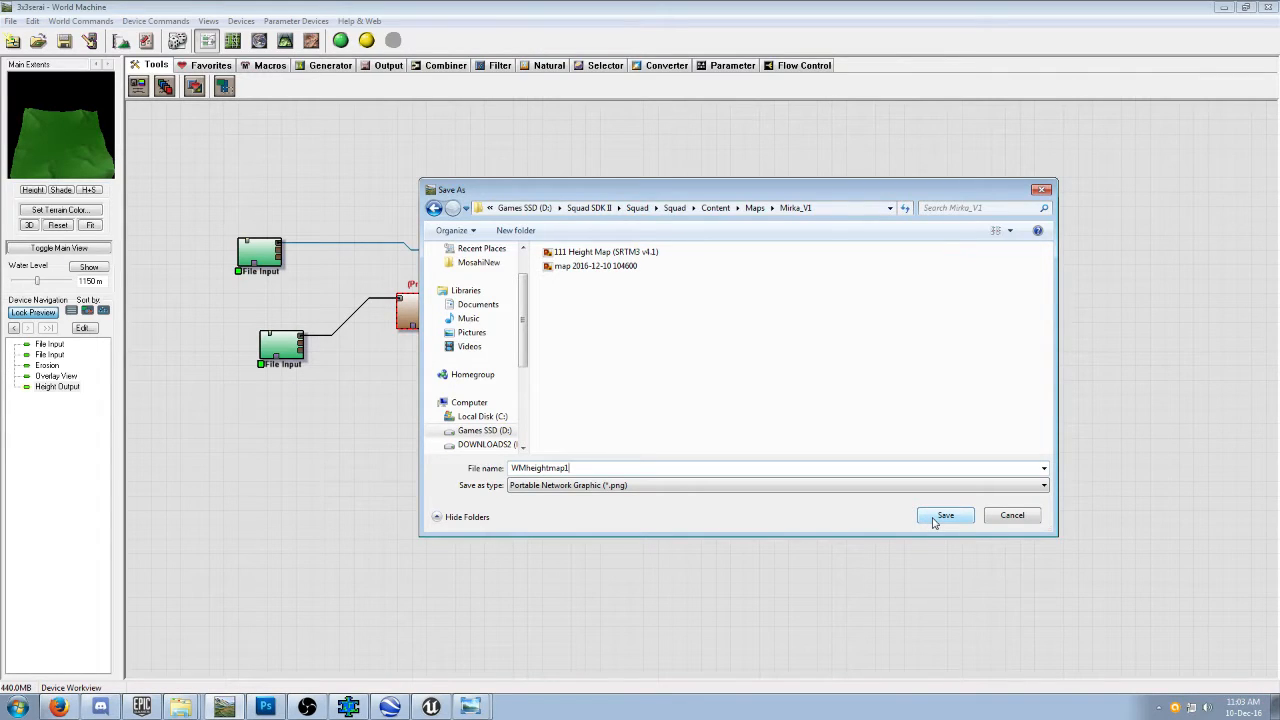
pyautogui.click(944, 516)
pyautogui.click(661, 285)
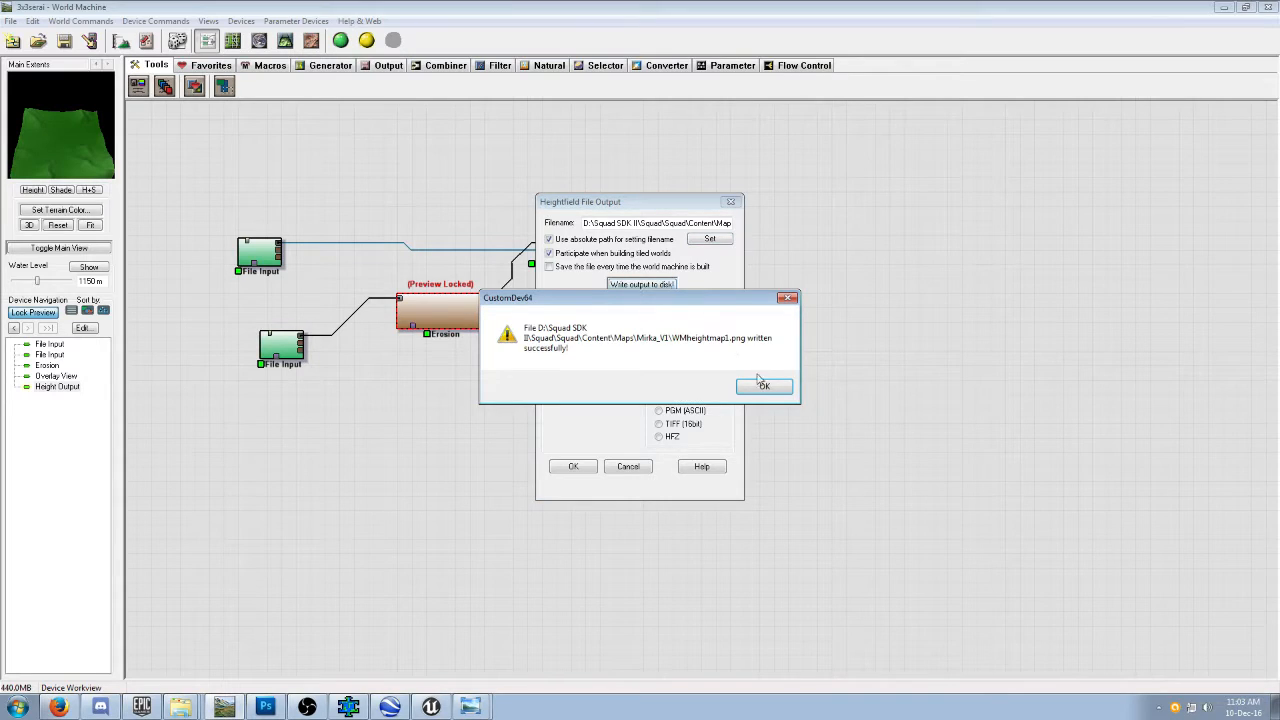
pyautogui.click(763, 387)
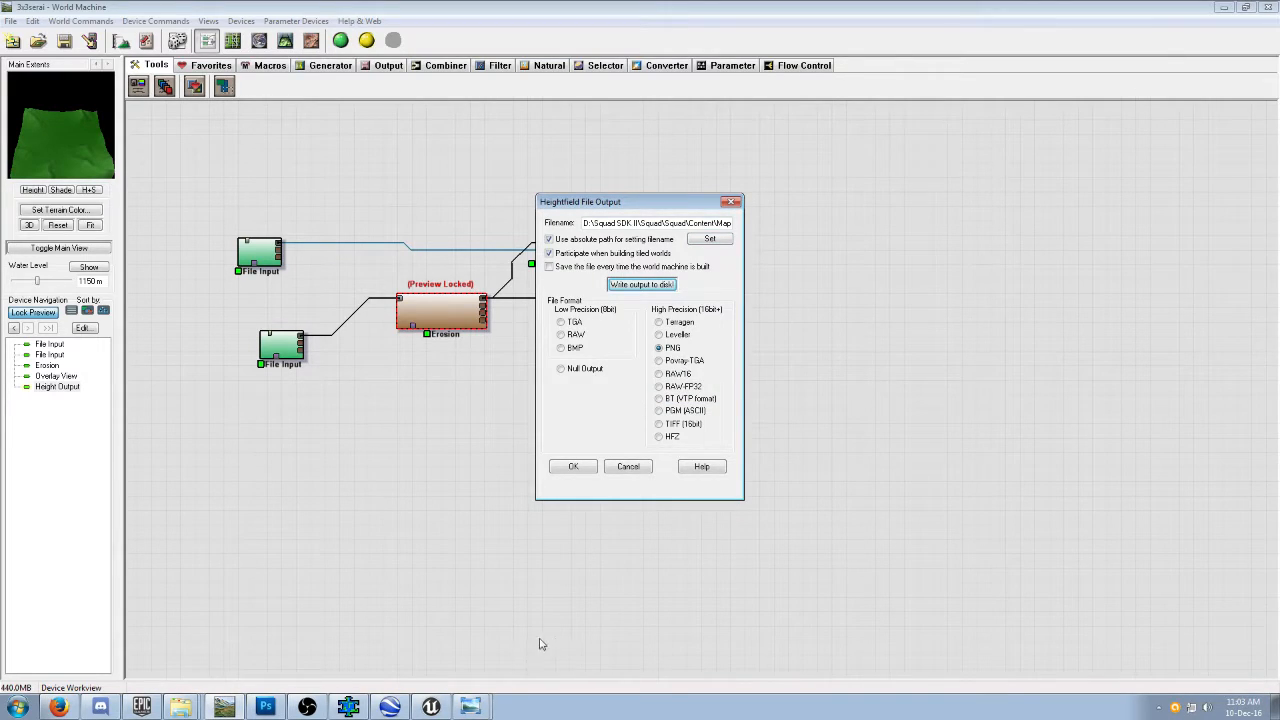
pyautogui.click(265, 707)
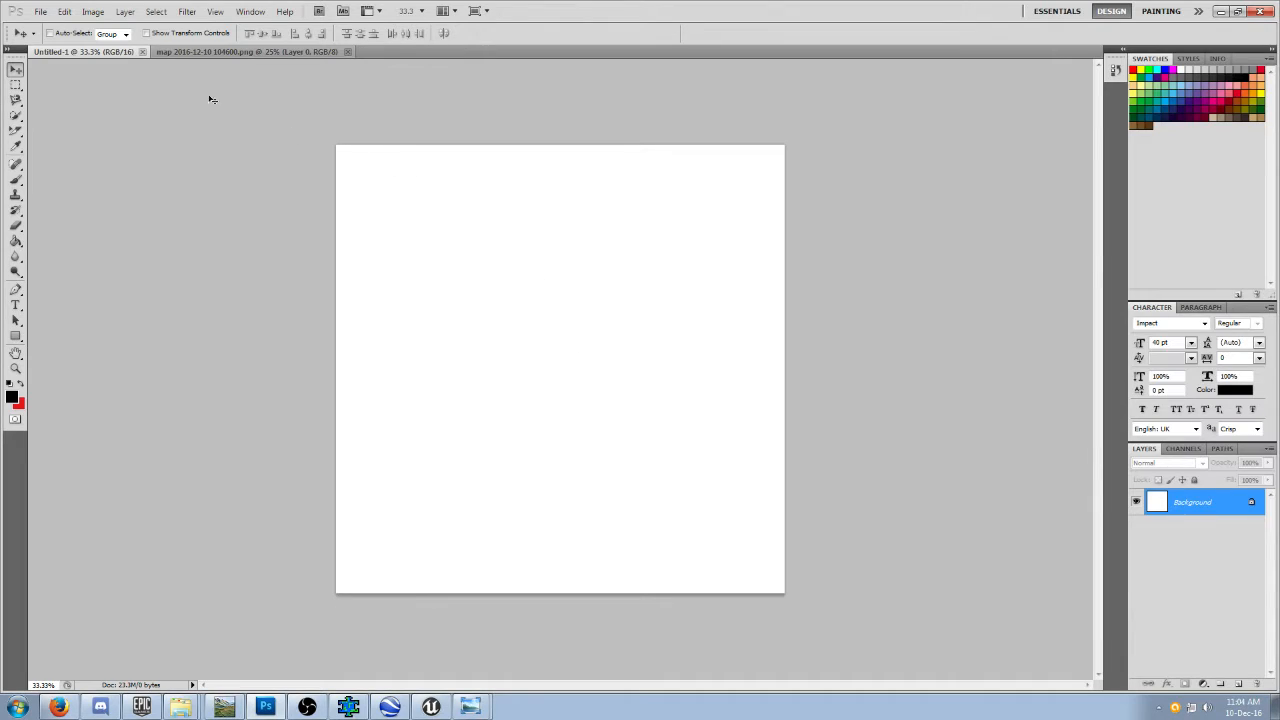
pyautogui.click(179, 52)
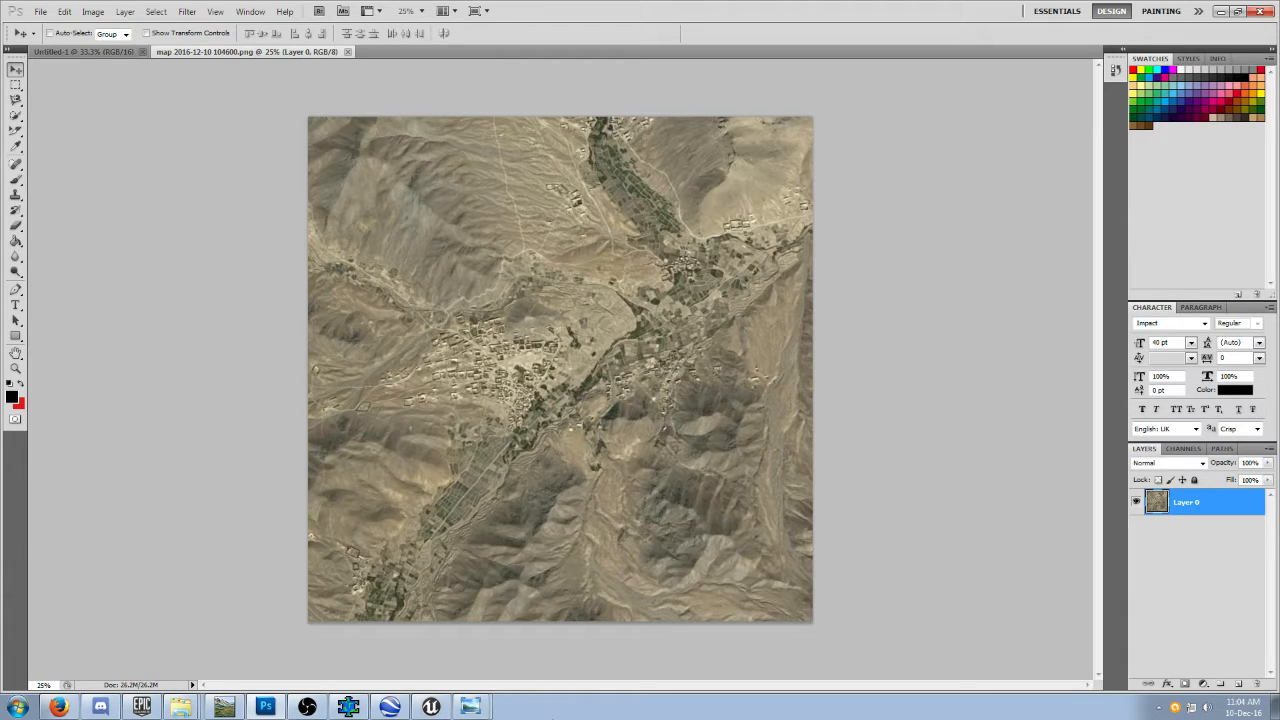
pyautogui.click(470, 707)
pyautogui.rightClick(339, 419)
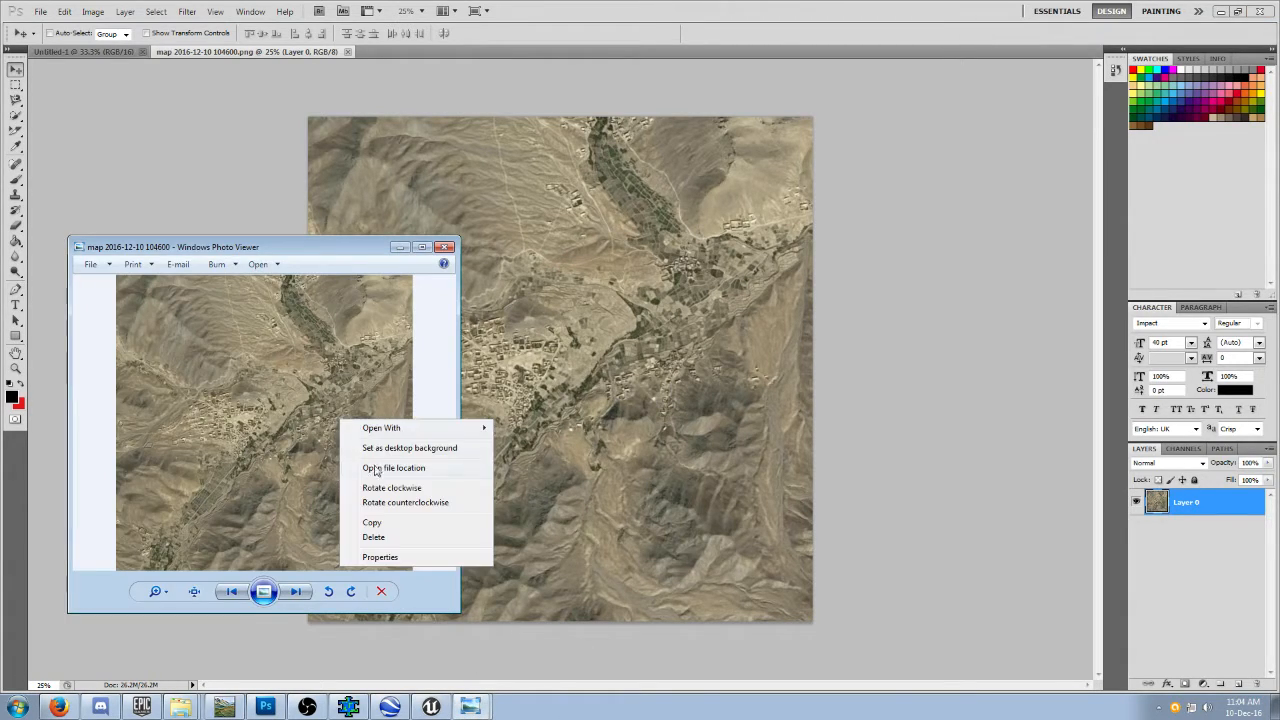
pyautogui.click(380, 557)
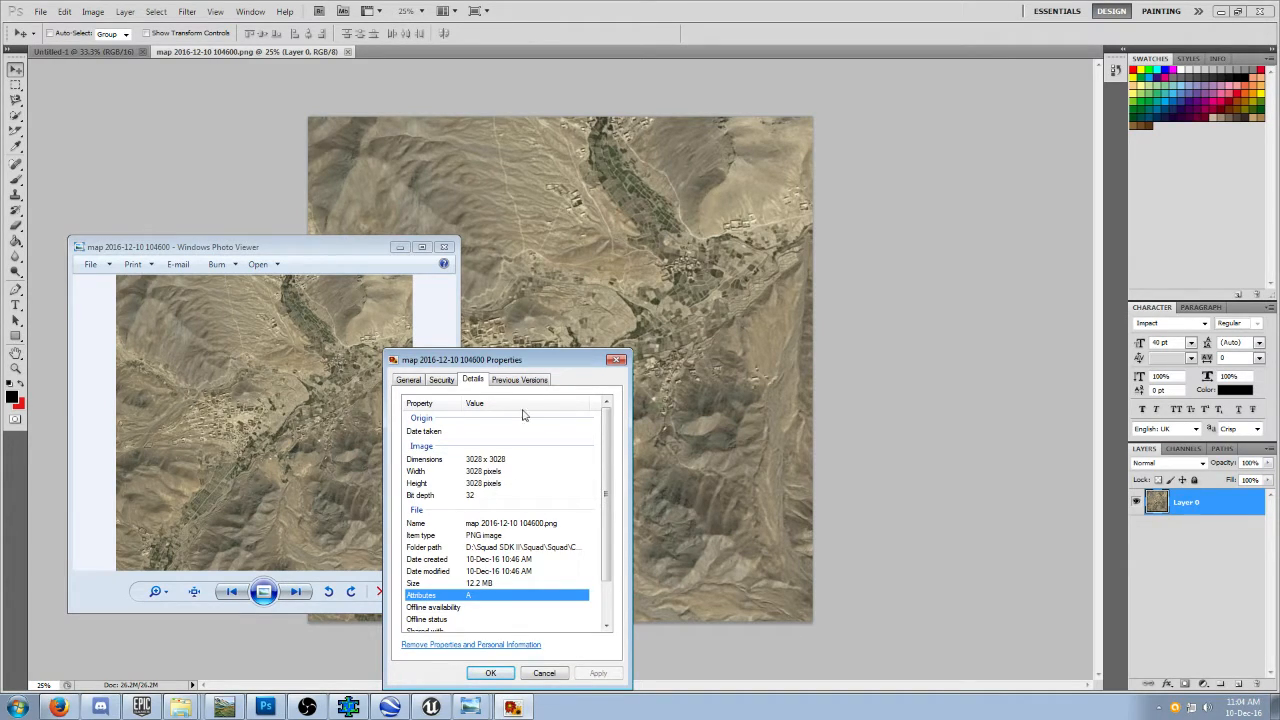
pyautogui.click(616, 359)
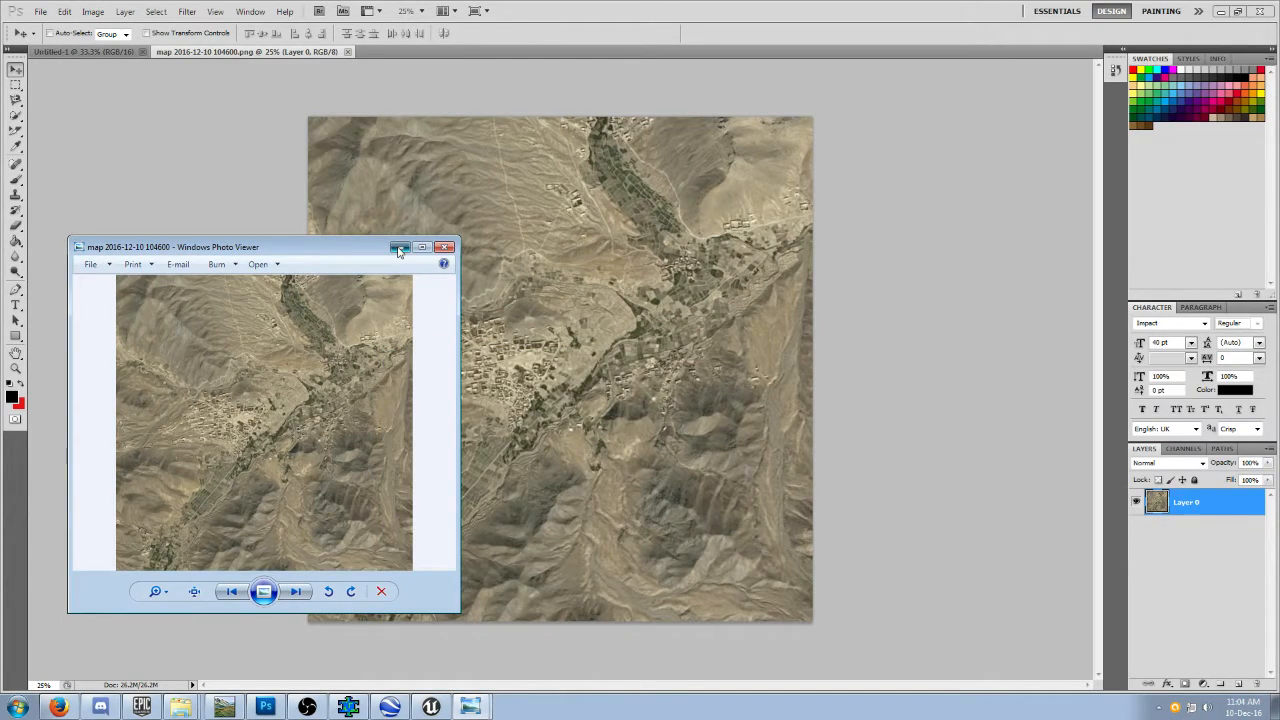
pyautogui.click(398, 248)
# Open the exported height map WMheightmap1 from the Mirka_V1 folder in Photoshop.
pyautogui.click(41, 11)
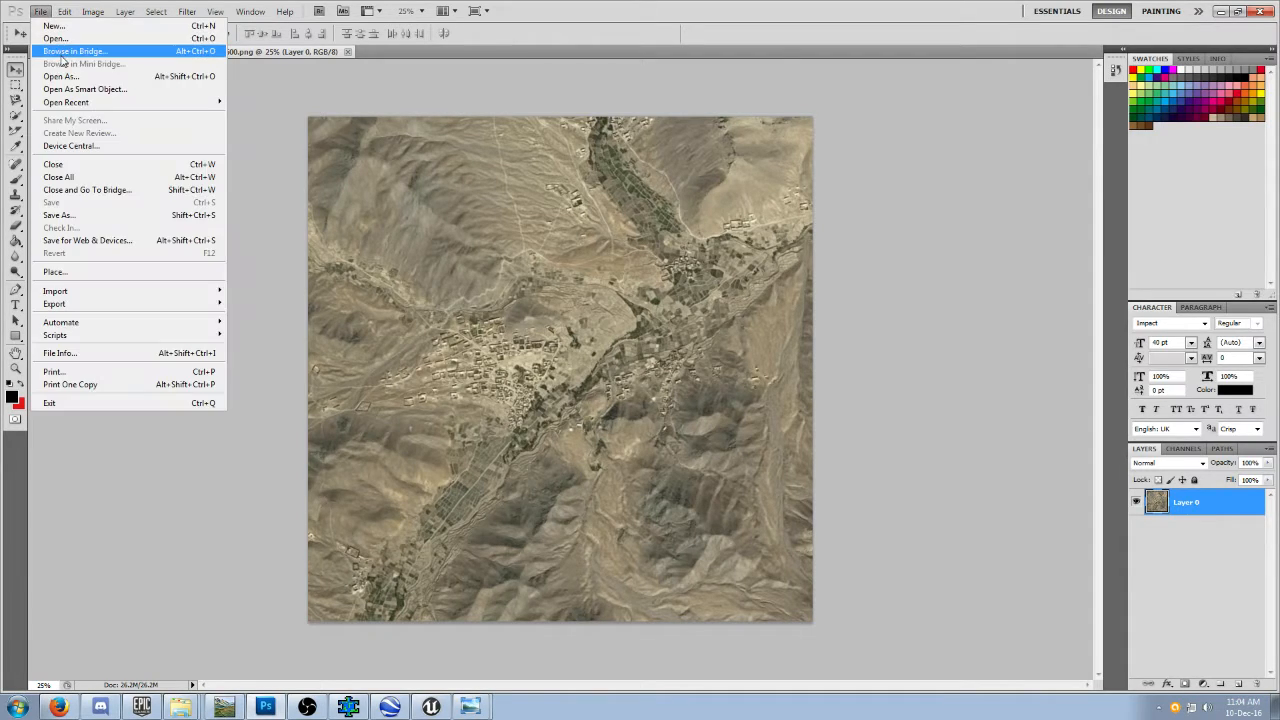
pyautogui.click(55, 38)
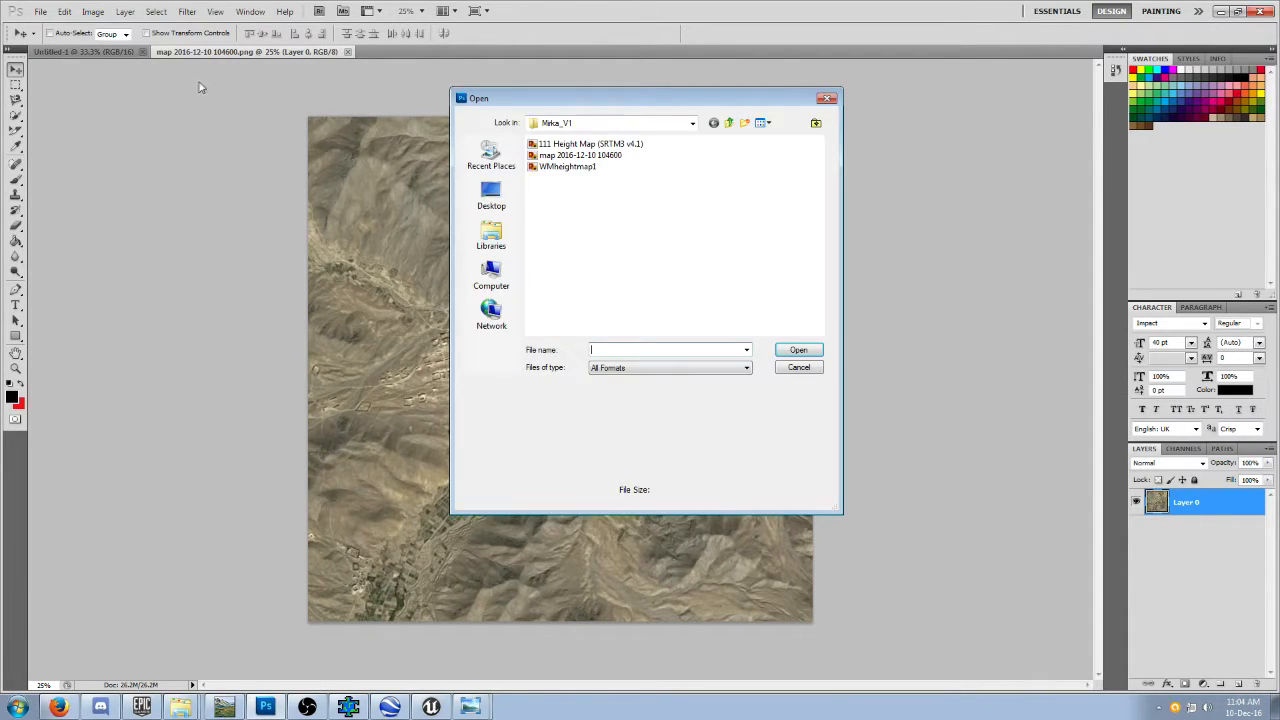
pyautogui.click(575, 167)
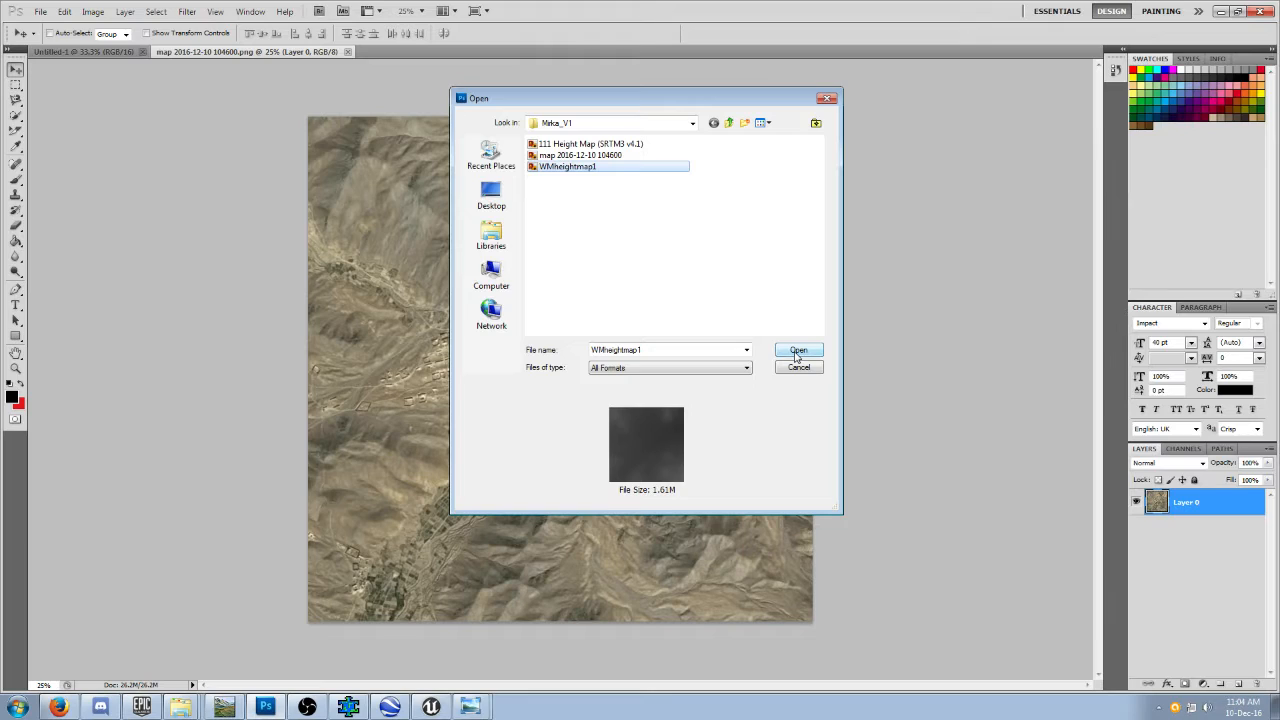
pyautogui.click(797, 351)
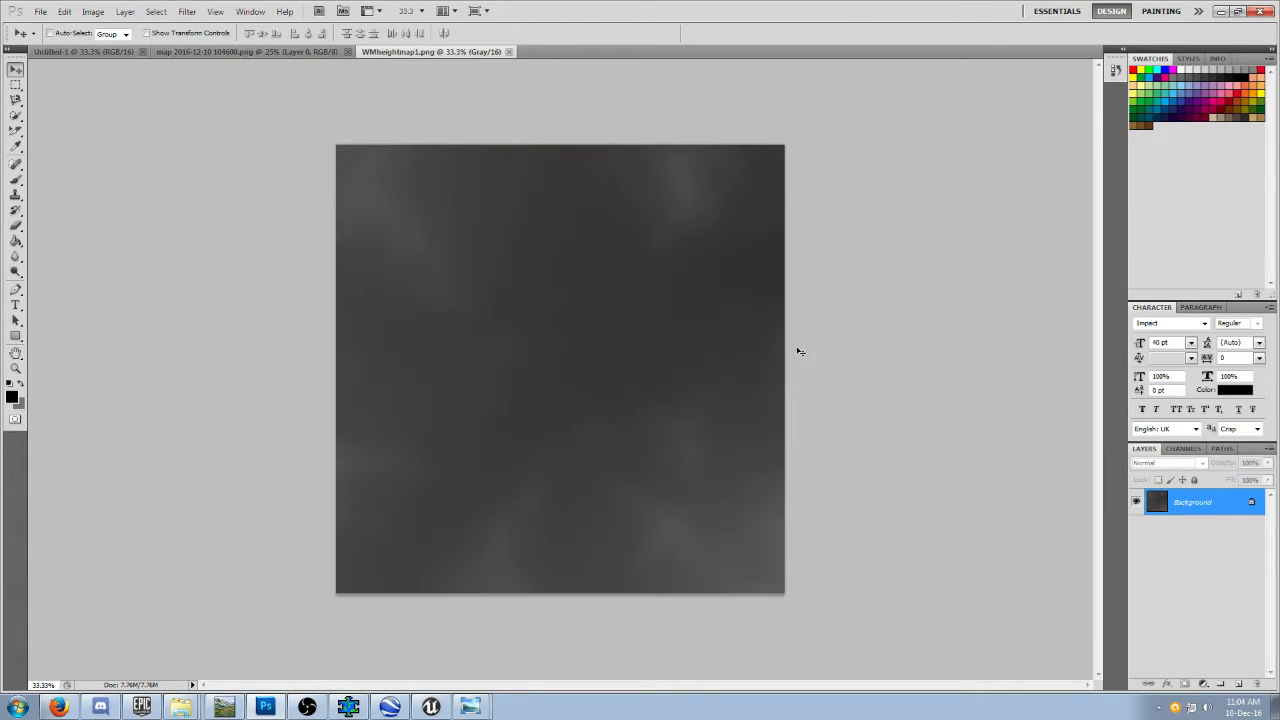
# Copy the entire WMheightmap1 image and paste it into a new layer of the Untitled-1 document.
pyautogui.hotkey('ctrl', 'a')
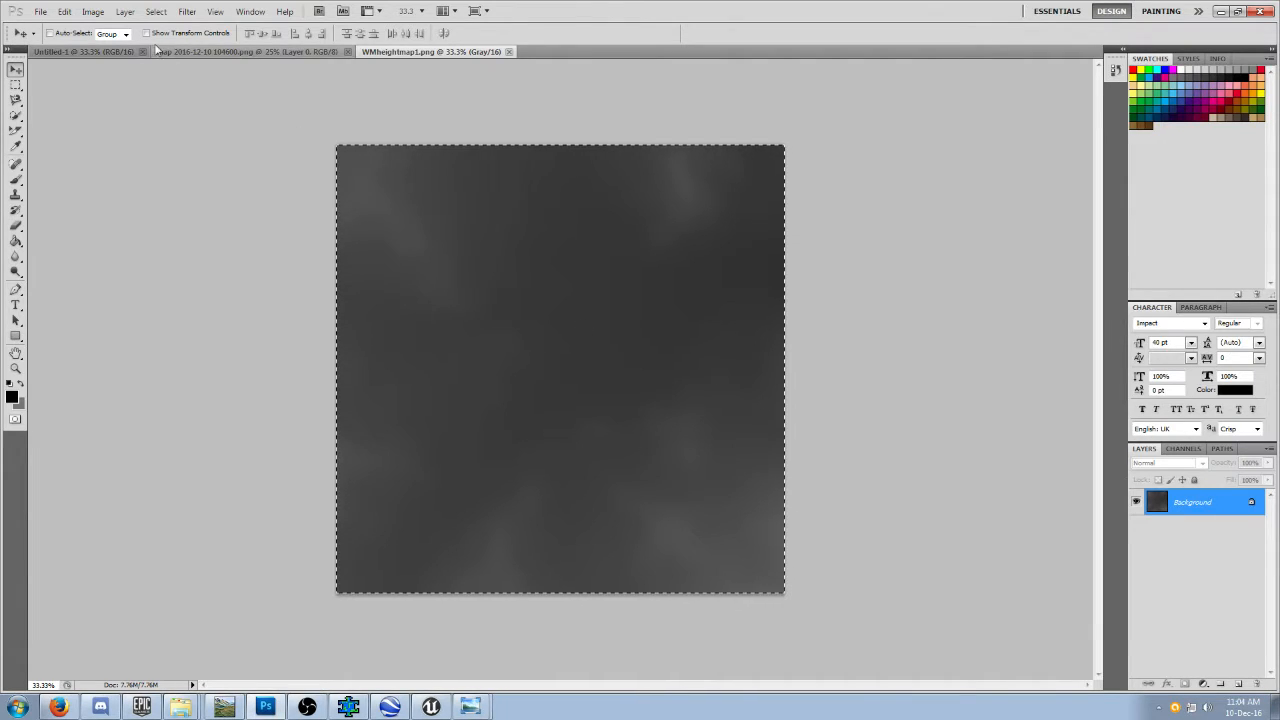
pyautogui.click(85, 52)
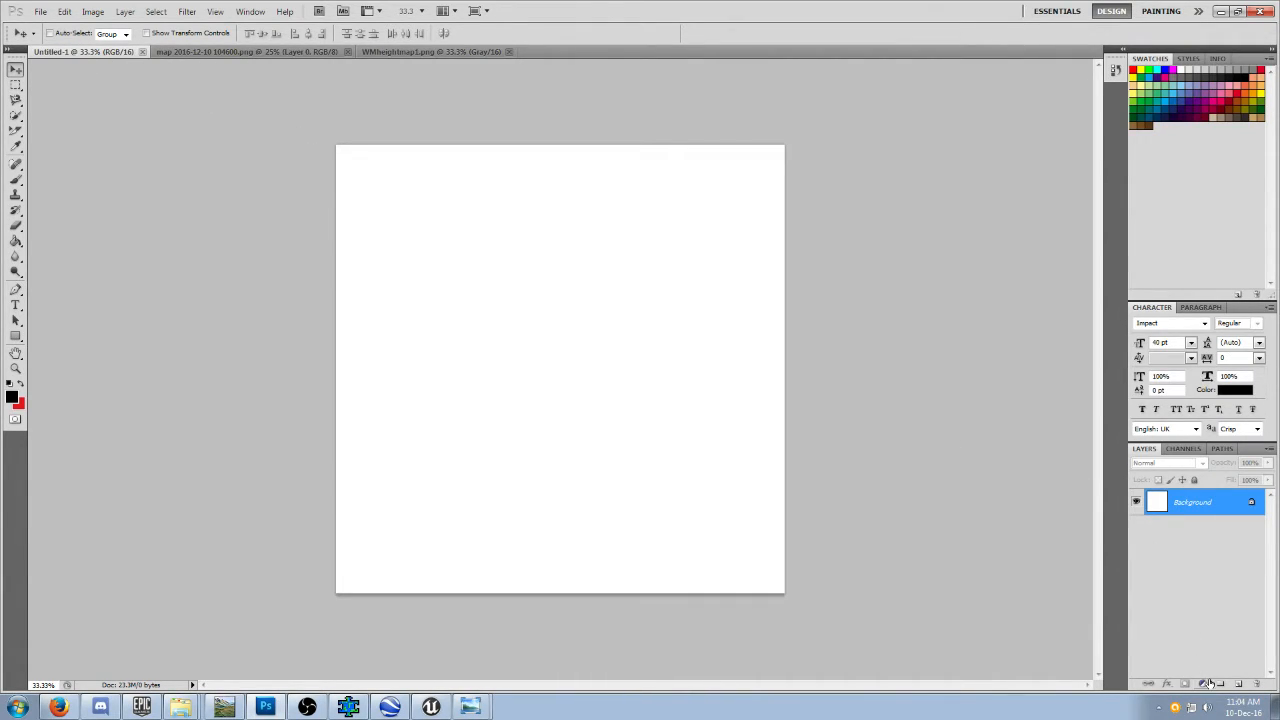
pyautogui.click(1239, 685)
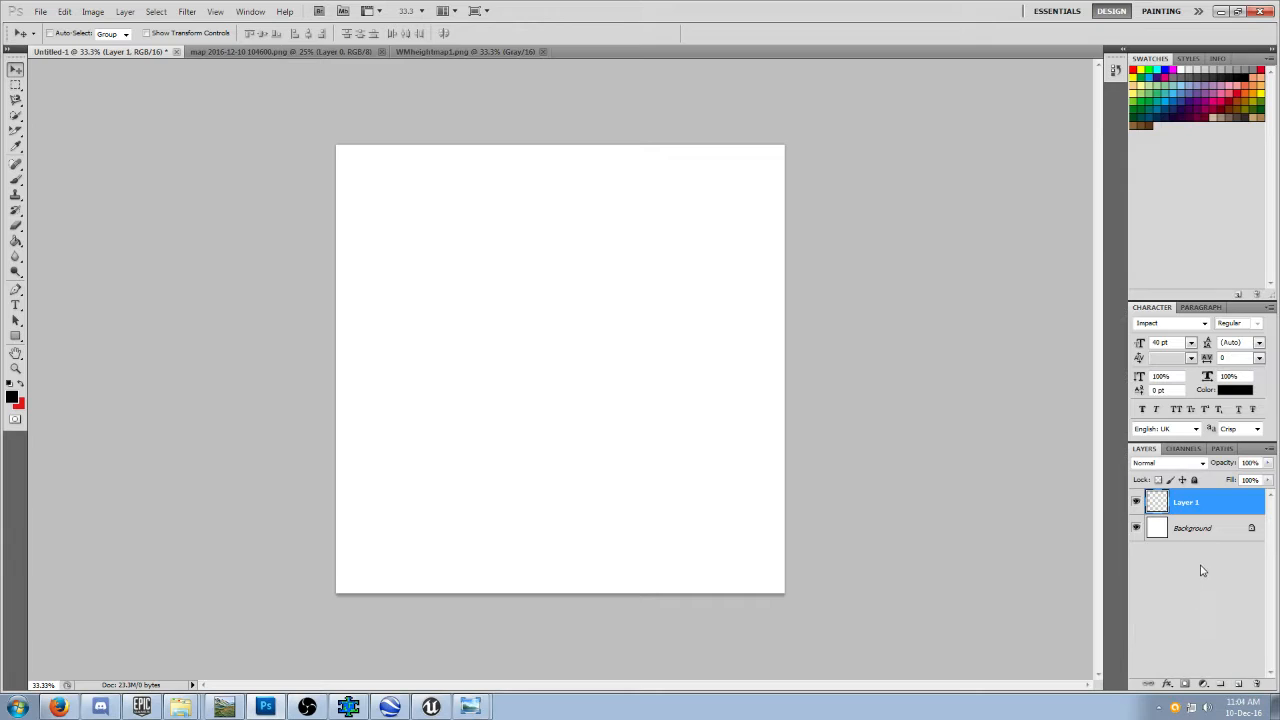
pyautogui.hotkey('ctrl', 'v')
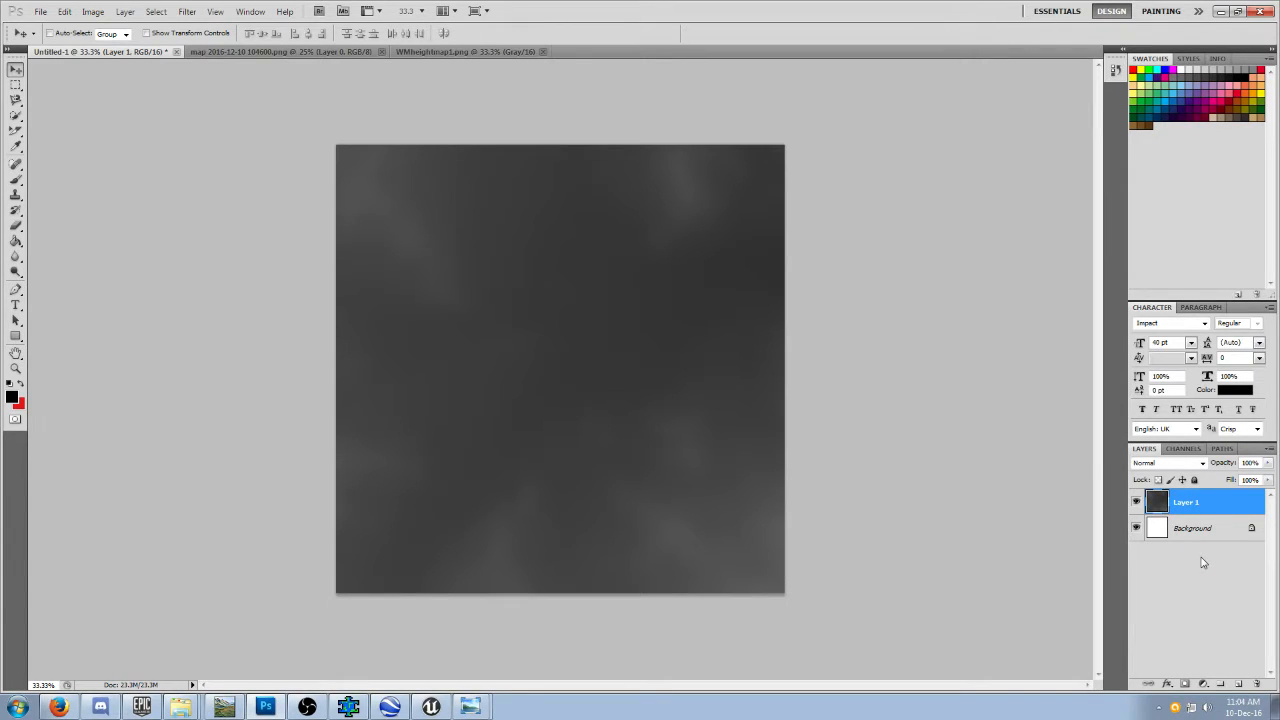
pyautogui.click(1239, 685)
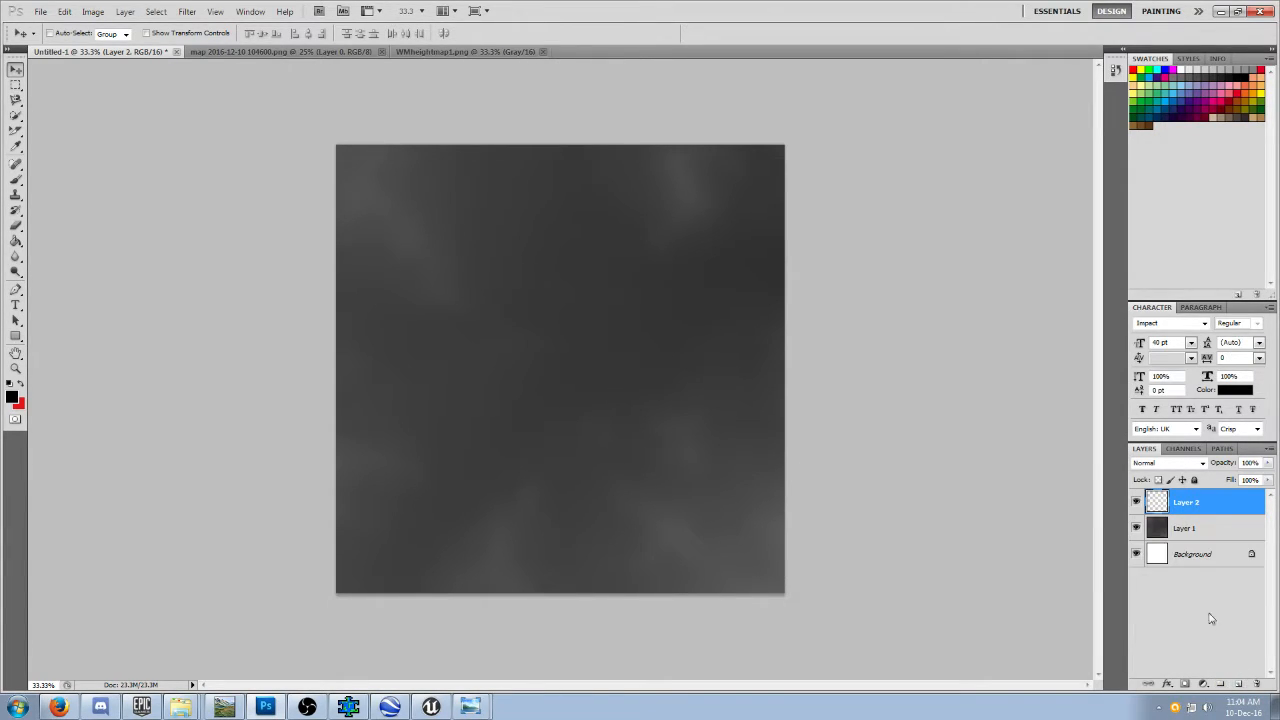
pyautogui.click(327, 52)
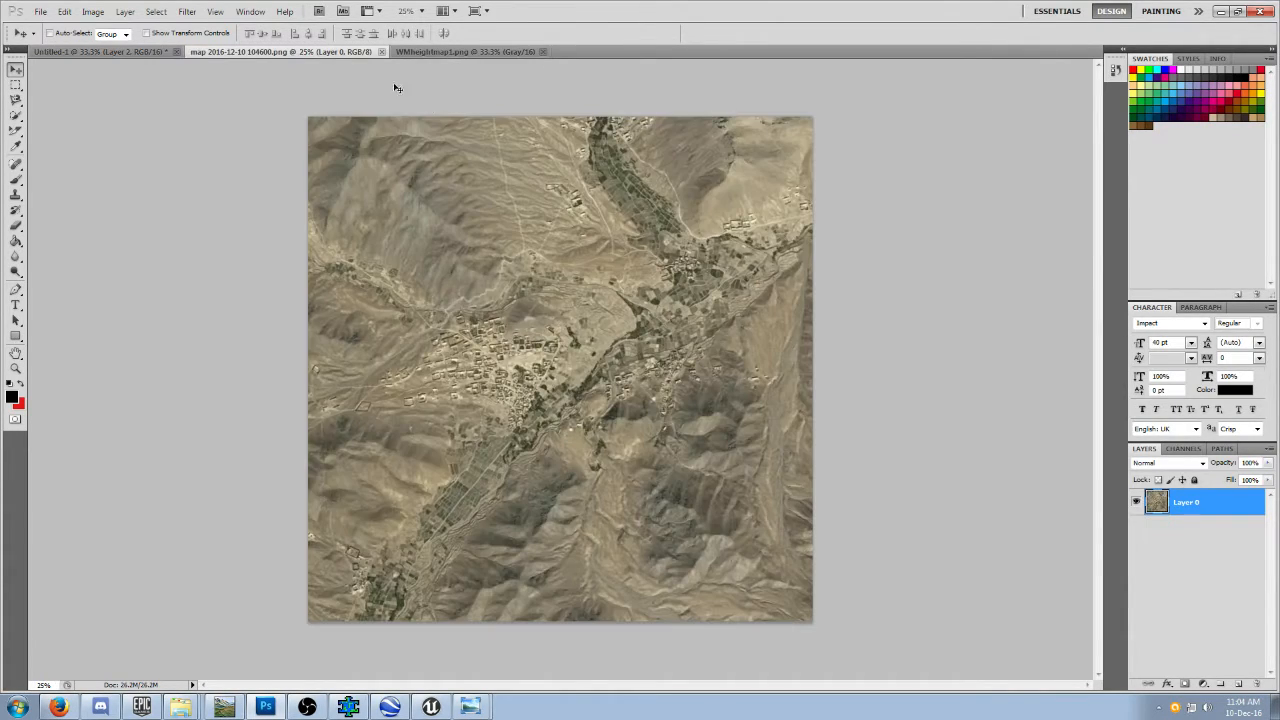
pyautogui.hotkey('ctrl', 'a')
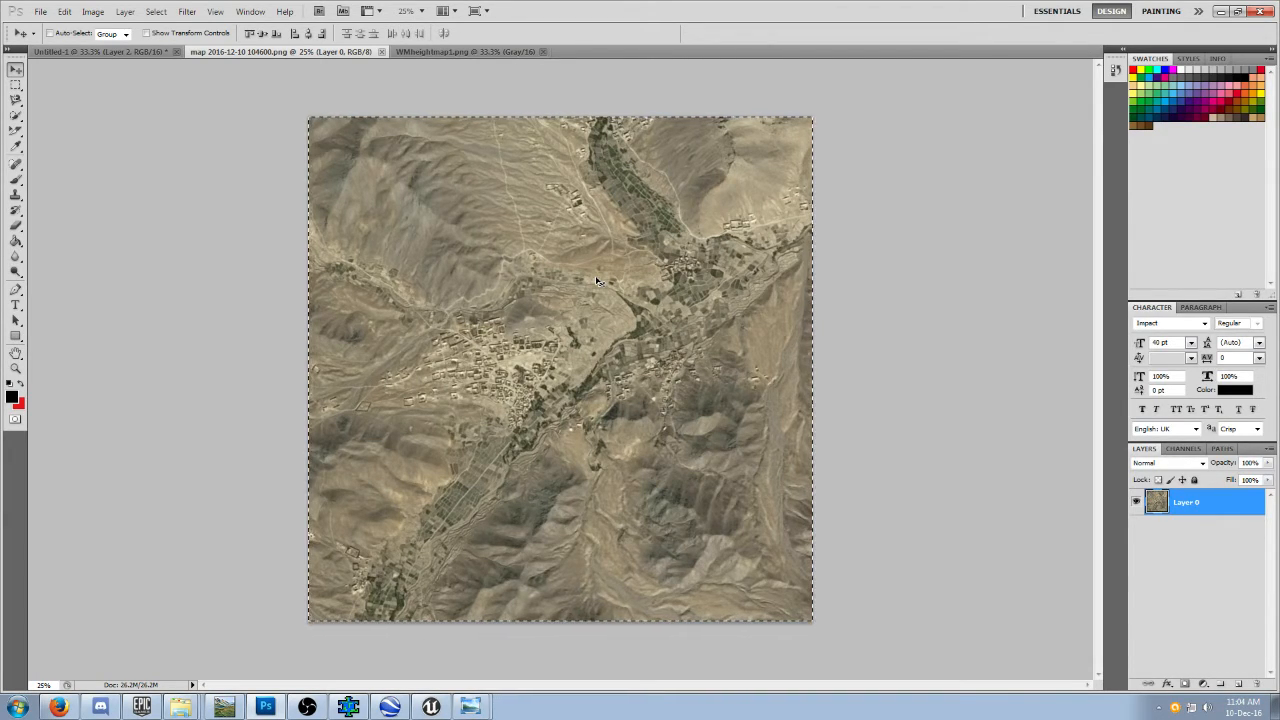
pyautogui.hotkey('ctrl', 'c')
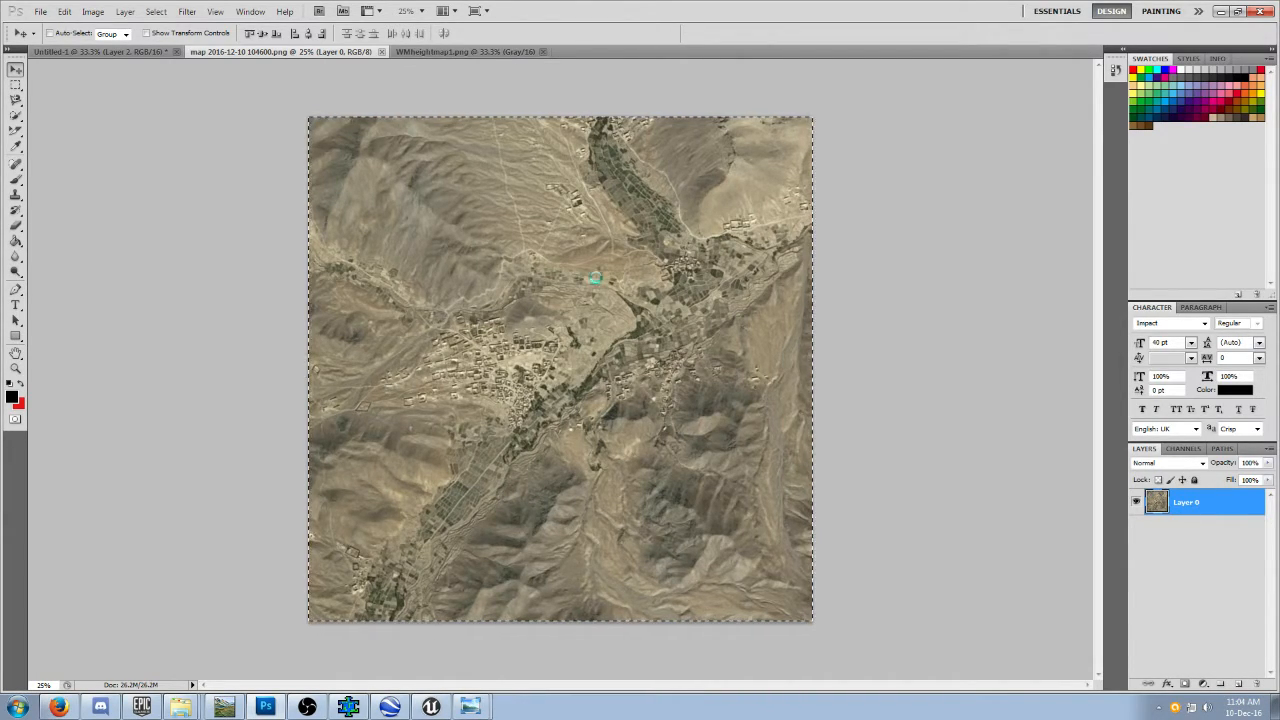
pyautogui.click(165, 53)
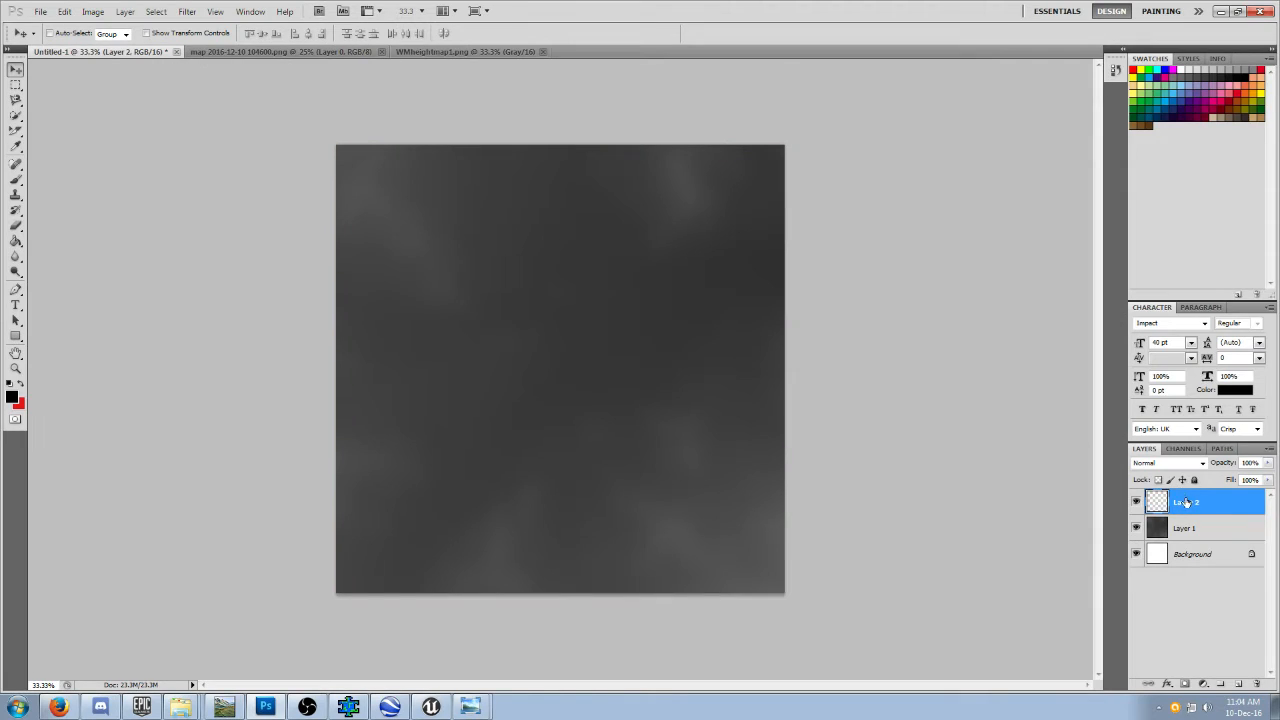
pyautogui.hotkey('ctrl', 'v')
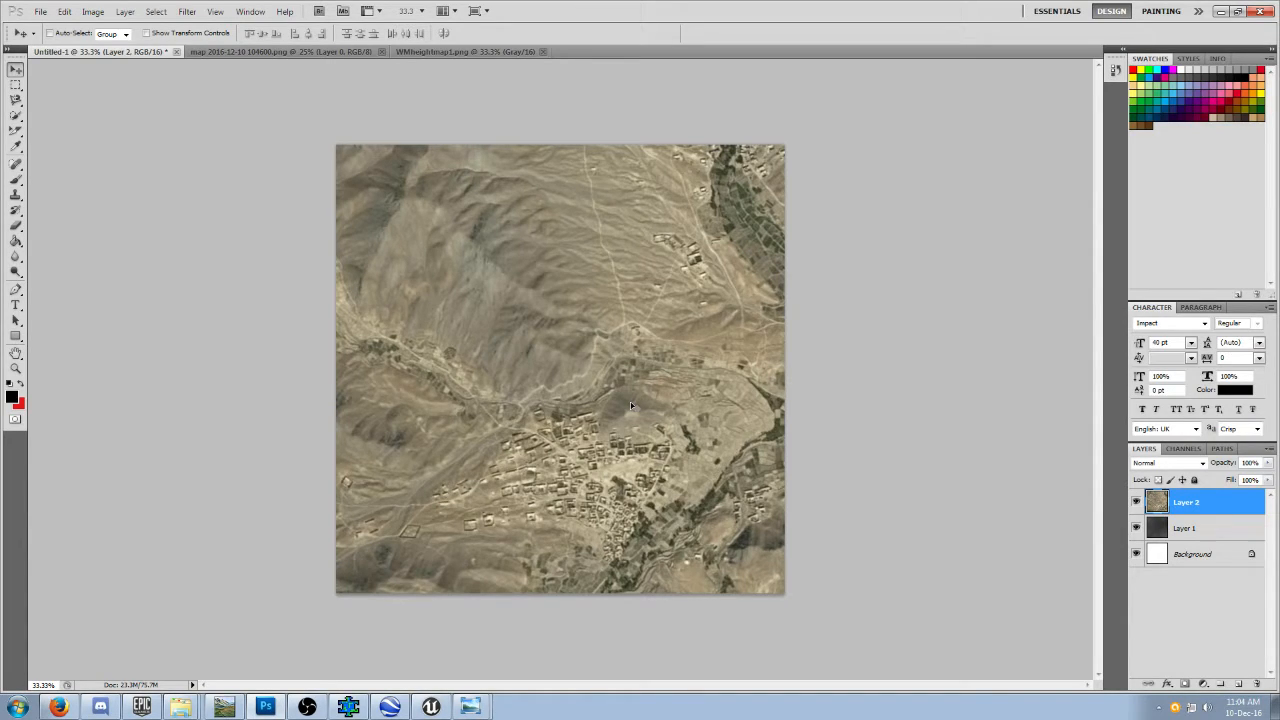
pyautogui.hotkey('ctrl', 't')
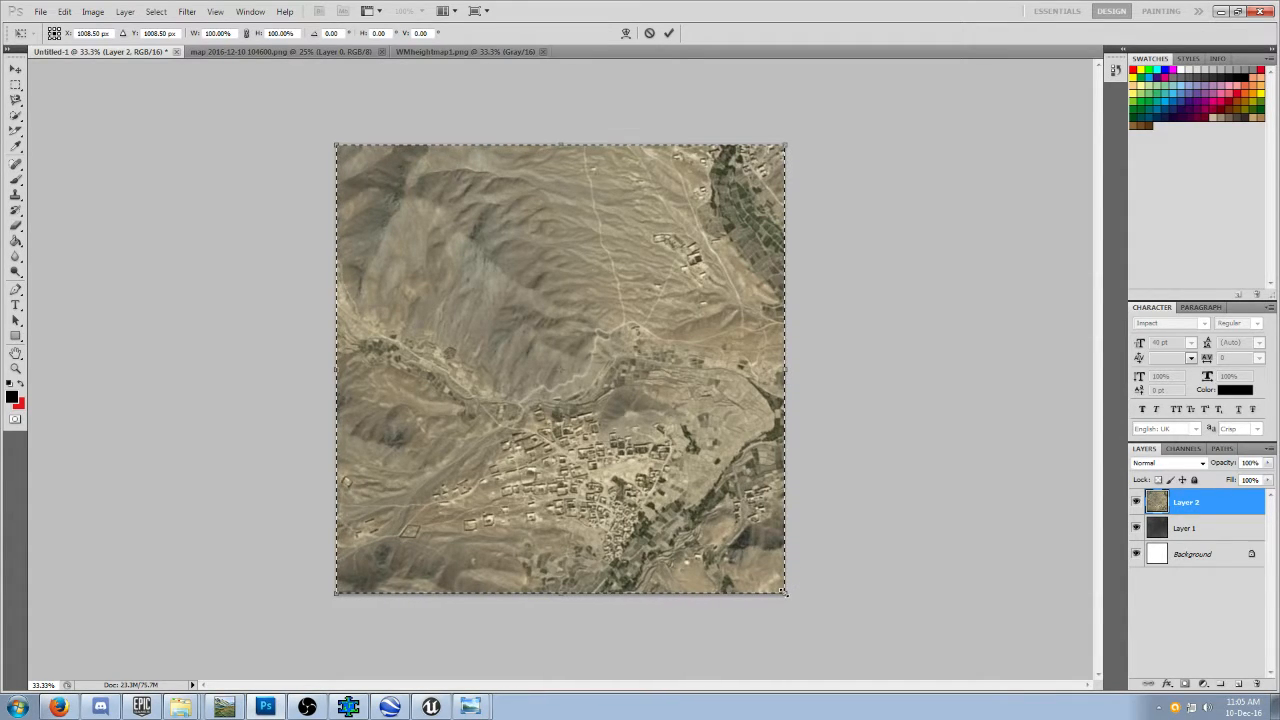
pyautogui.moveTo(784, 591)
pyautogui.mouseDown()
pyautogui.moveTo(806, 607)
pyautogui.moveTo(789, 583)
pyautogui.mouseUp()
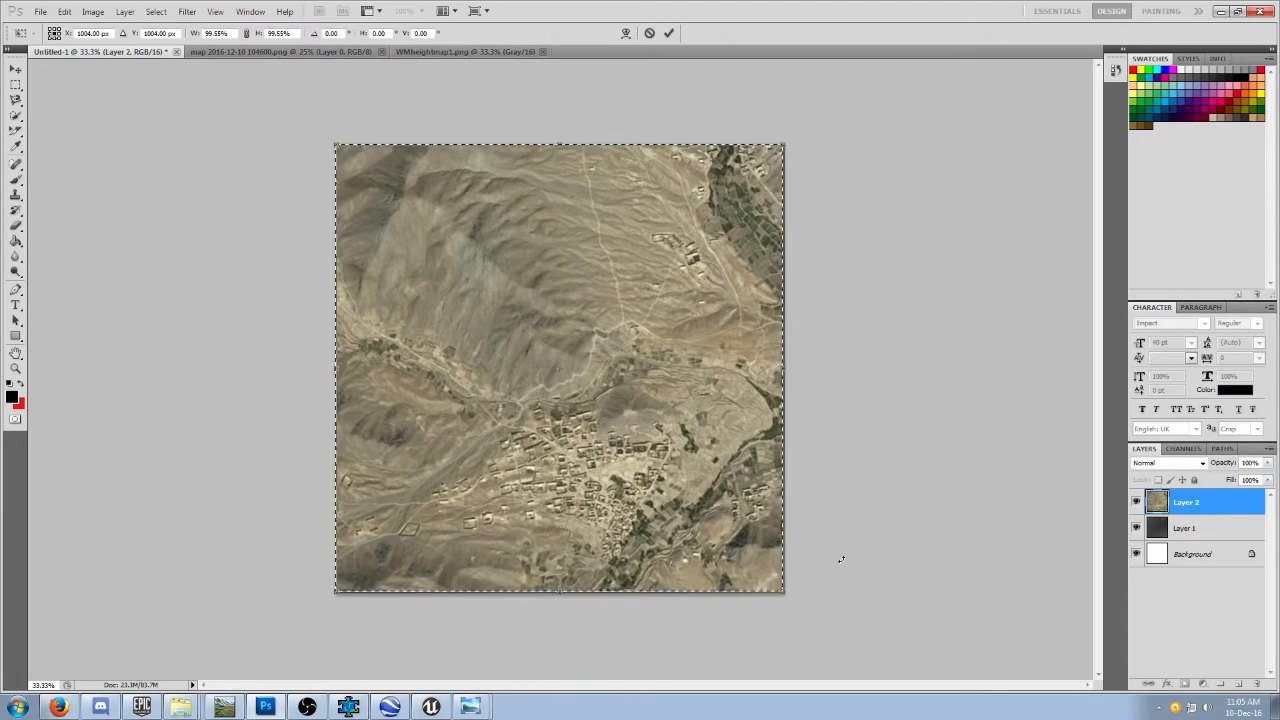
pyautogui.click(308, 53)
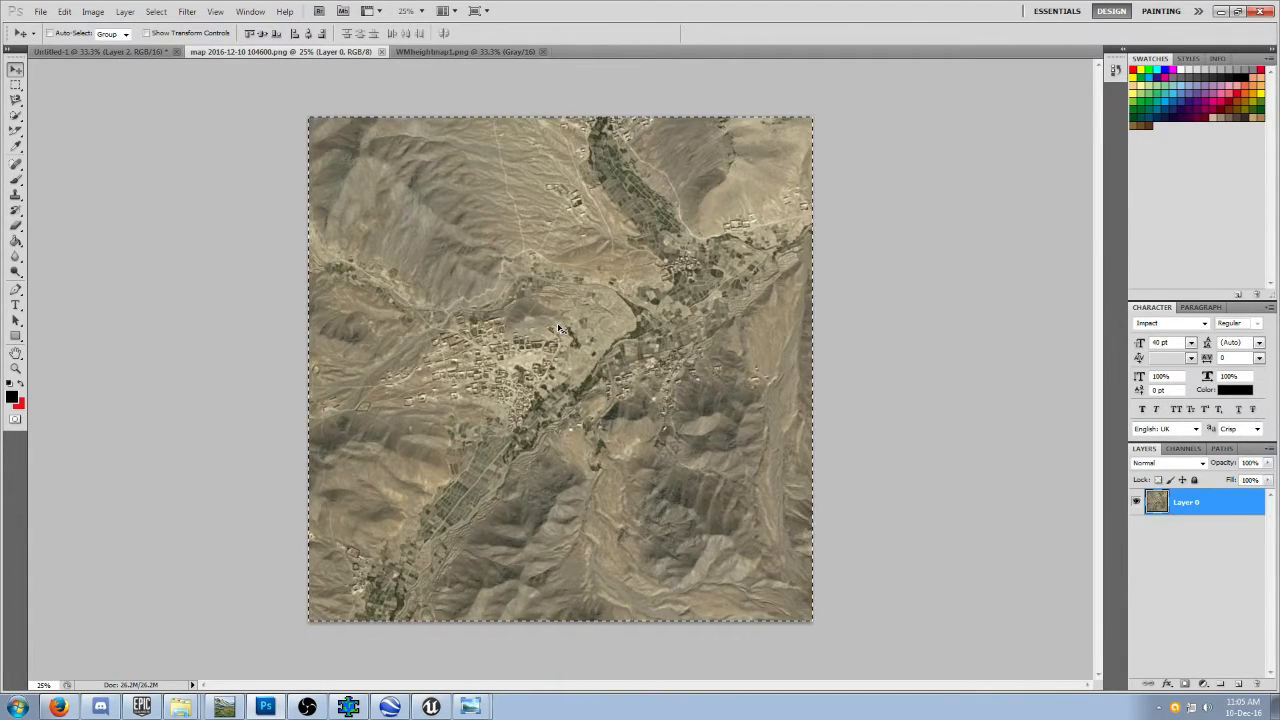
pyautogui.click(113, 53)
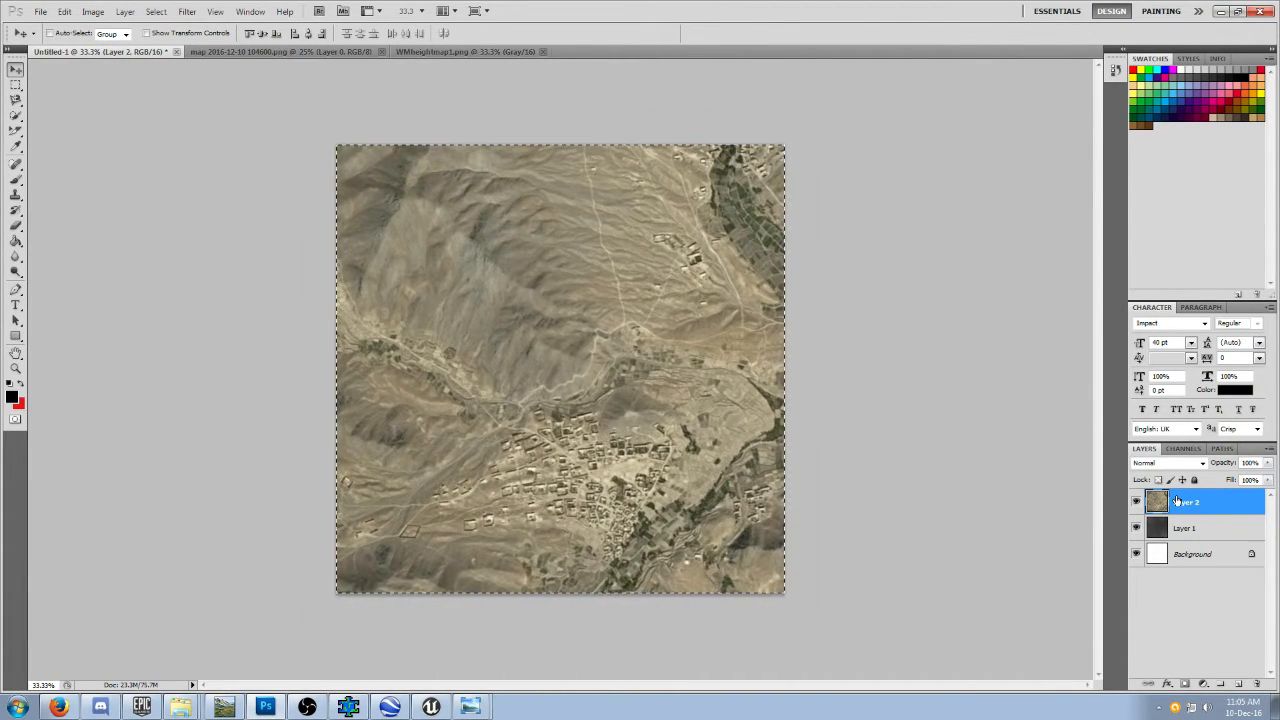
pyautogui.press('Delete')
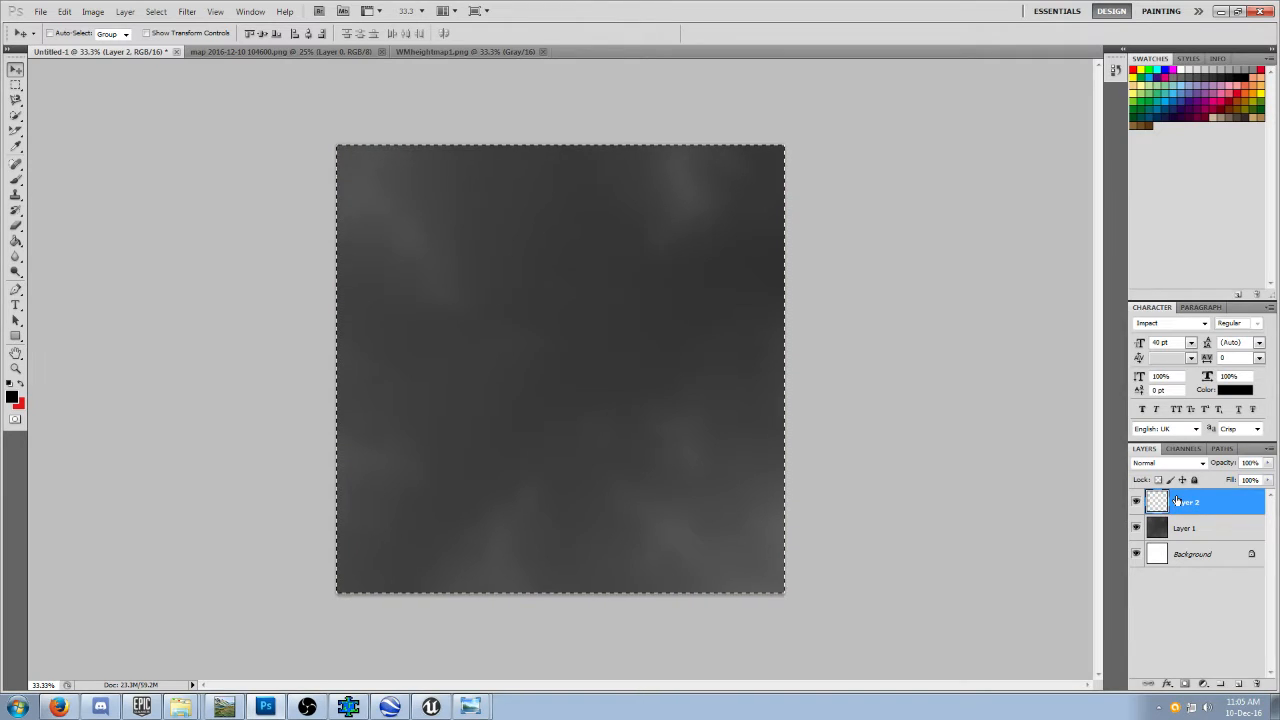
# Paste the satellite image as a new layer, scale it proportionally to about 66.6% to fit the canvas, and apply the transformation.
pyautogui.hotkey('ctrl', 'v')
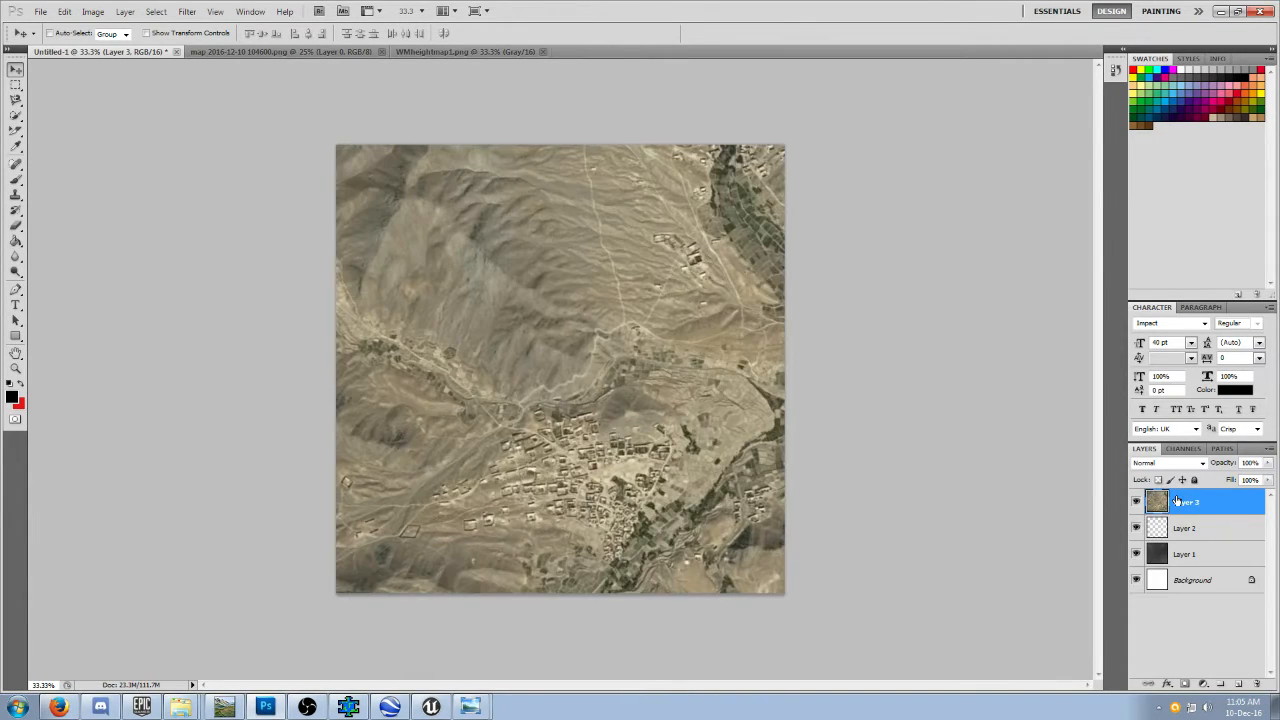
pyautogui.hotkey('ctrl', 't')
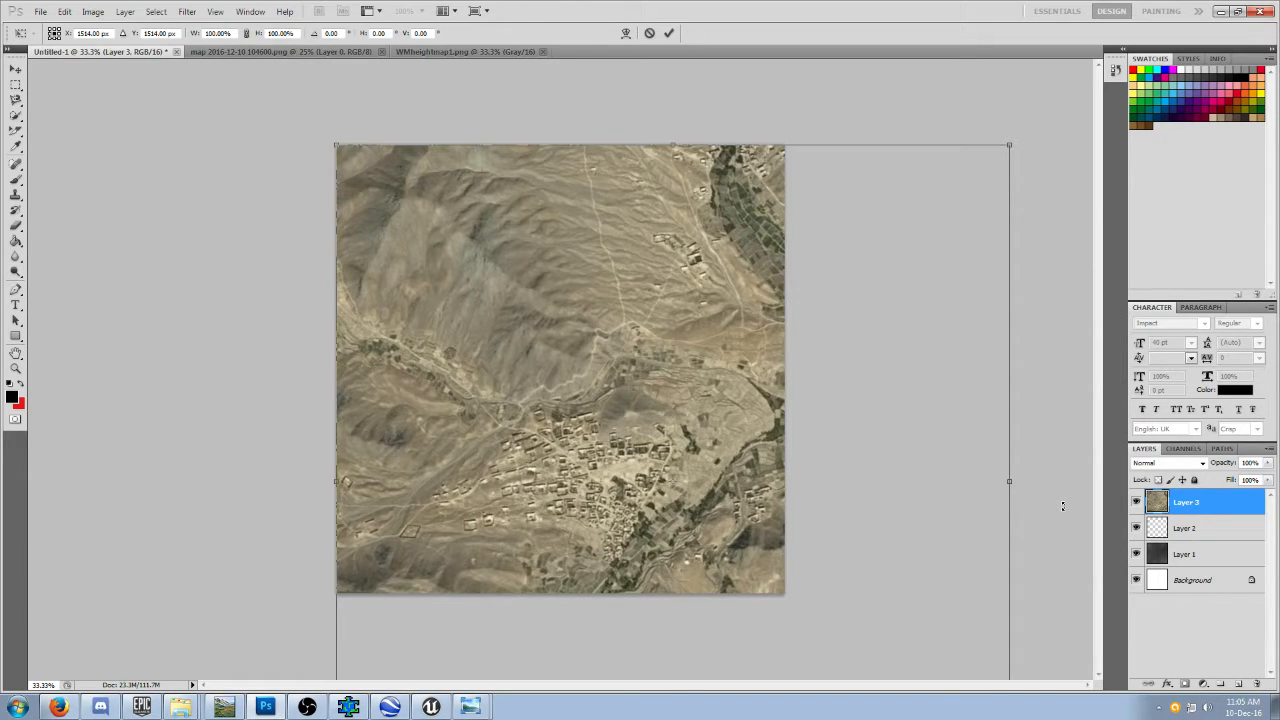
pyautogui.hotkey('ctrl', '-')
pyautogui.hotkey('ctrl', '-')
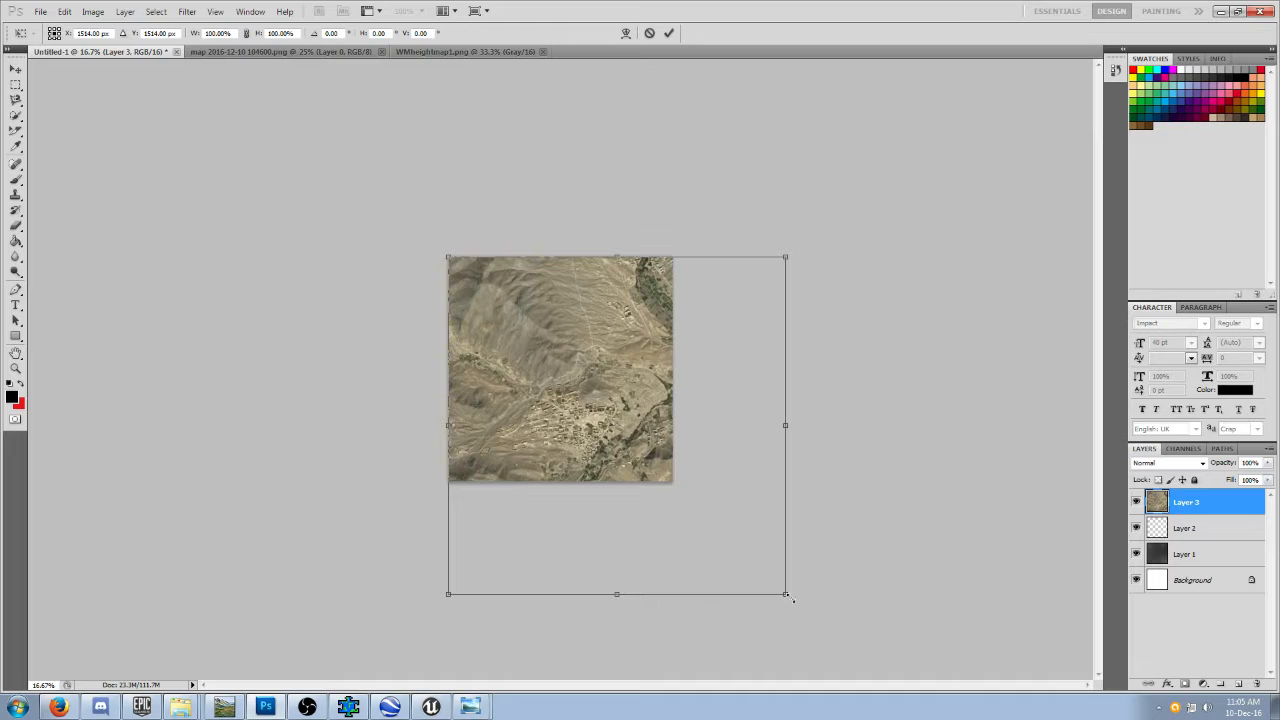
pyautogui.moveTo(787, 595); pyautogui.dragTo(675, 485)
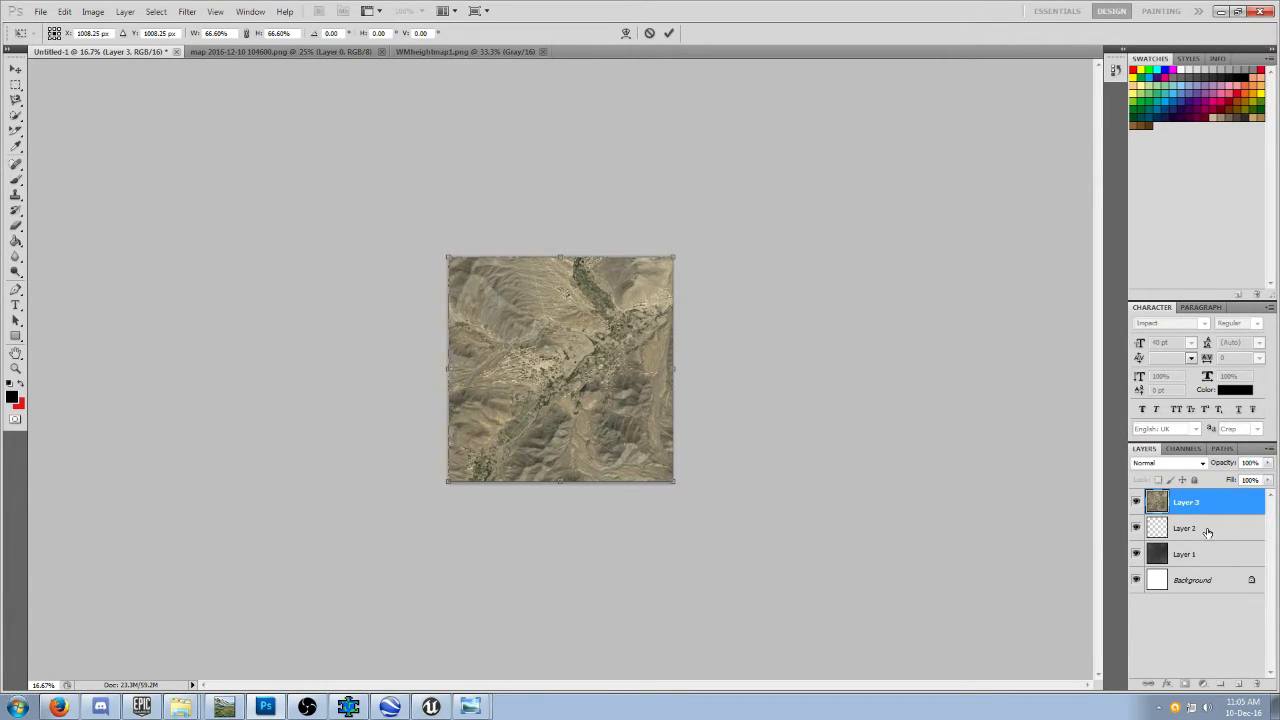
pyautogui.click(15, 72)
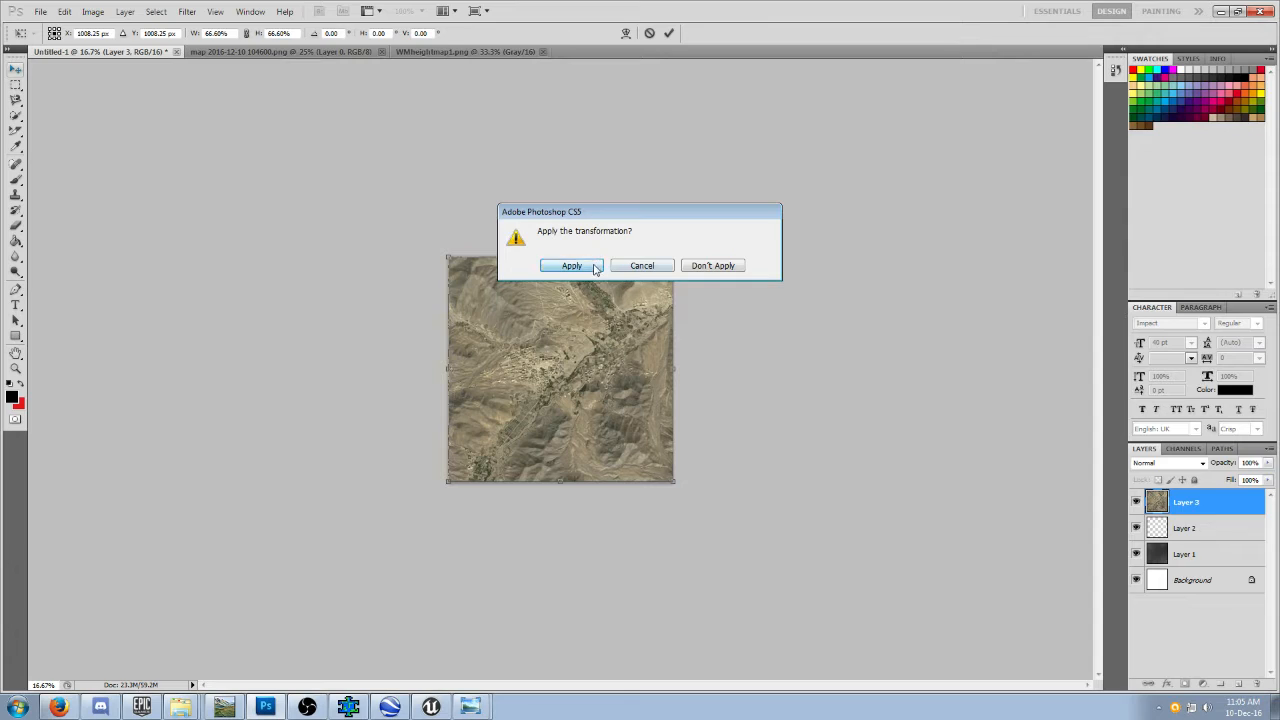
pyautogui.click(562, 264)
# Delete the empty Layer 2, select the Background layer, and hide and reshow Layer 3 to compare it with the height map.
pyautogui.rightClick(1195, 527)
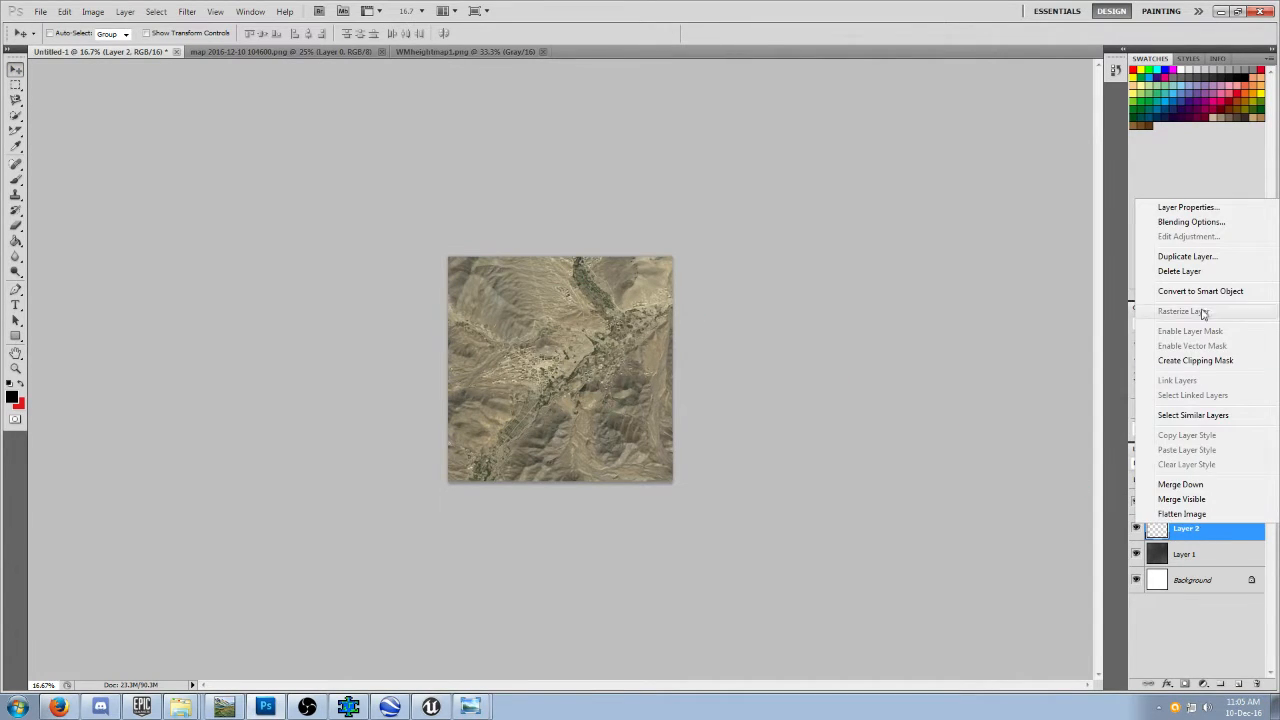
pyautogui.click(1175, 274)
pyautogui.click(562, 265)
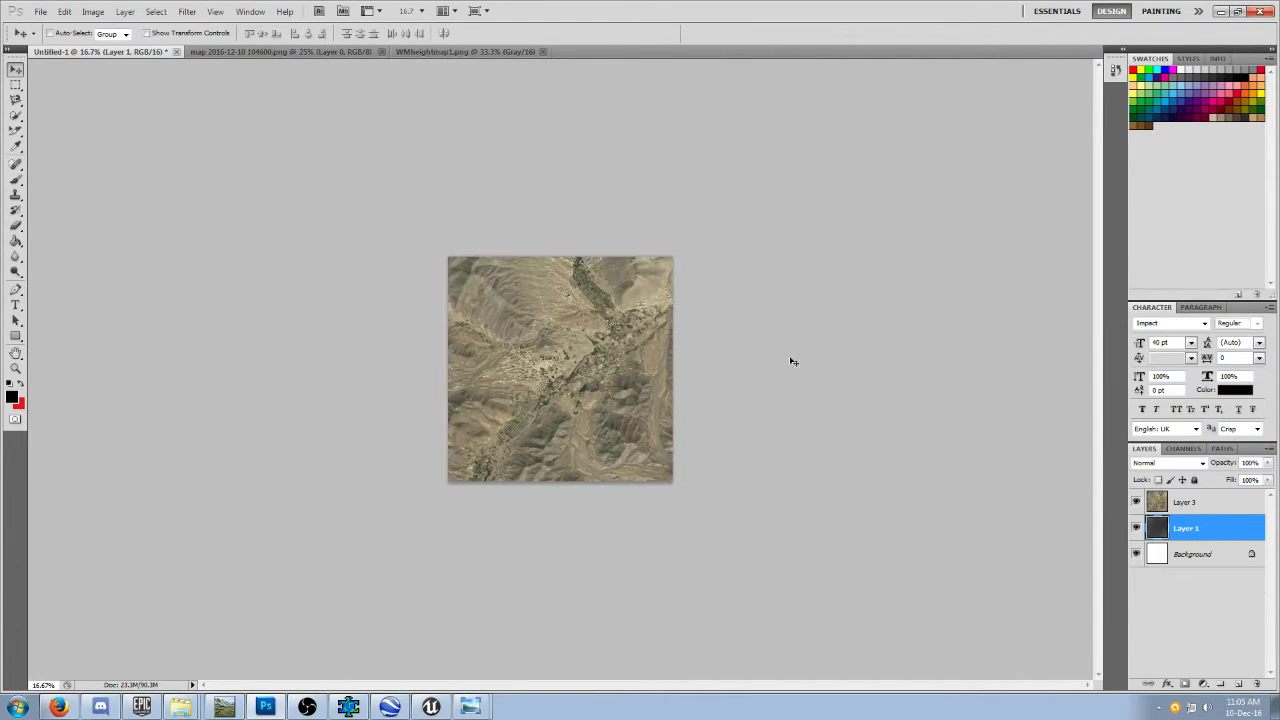
pyautogui.click(1200, 560)
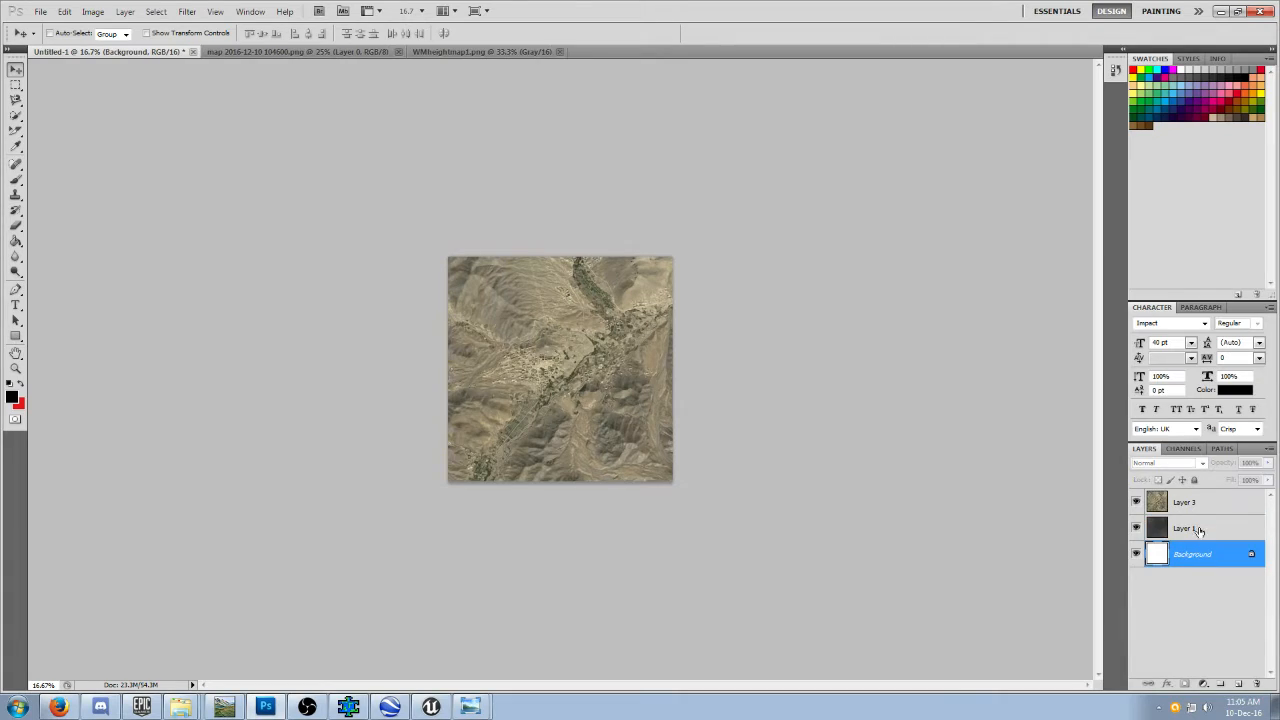
pyautogui.click(1136, 502)
pyautogui.click(1136, 502)
# Save the satellite composite for web as a PNG-24 file named ref0101 in the Mirka_V1 maps folder.
pyautogui.click(41, 11)
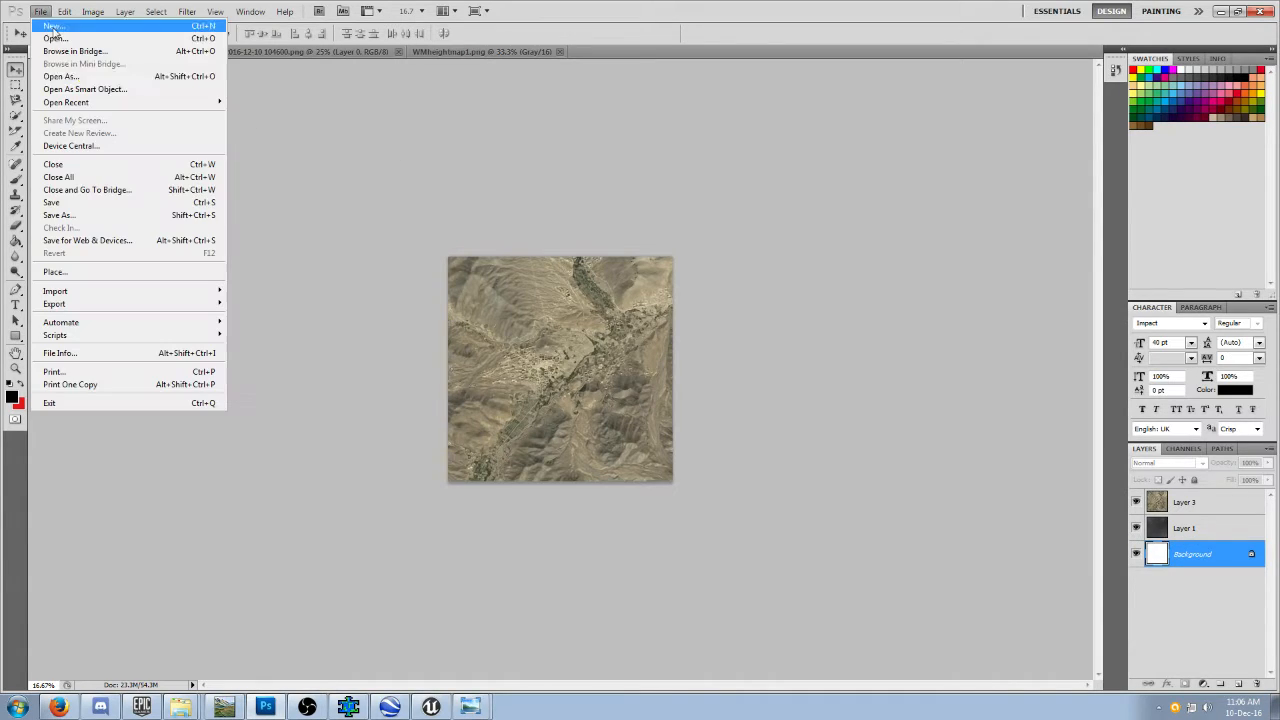
pyautogui.click(124, 244)
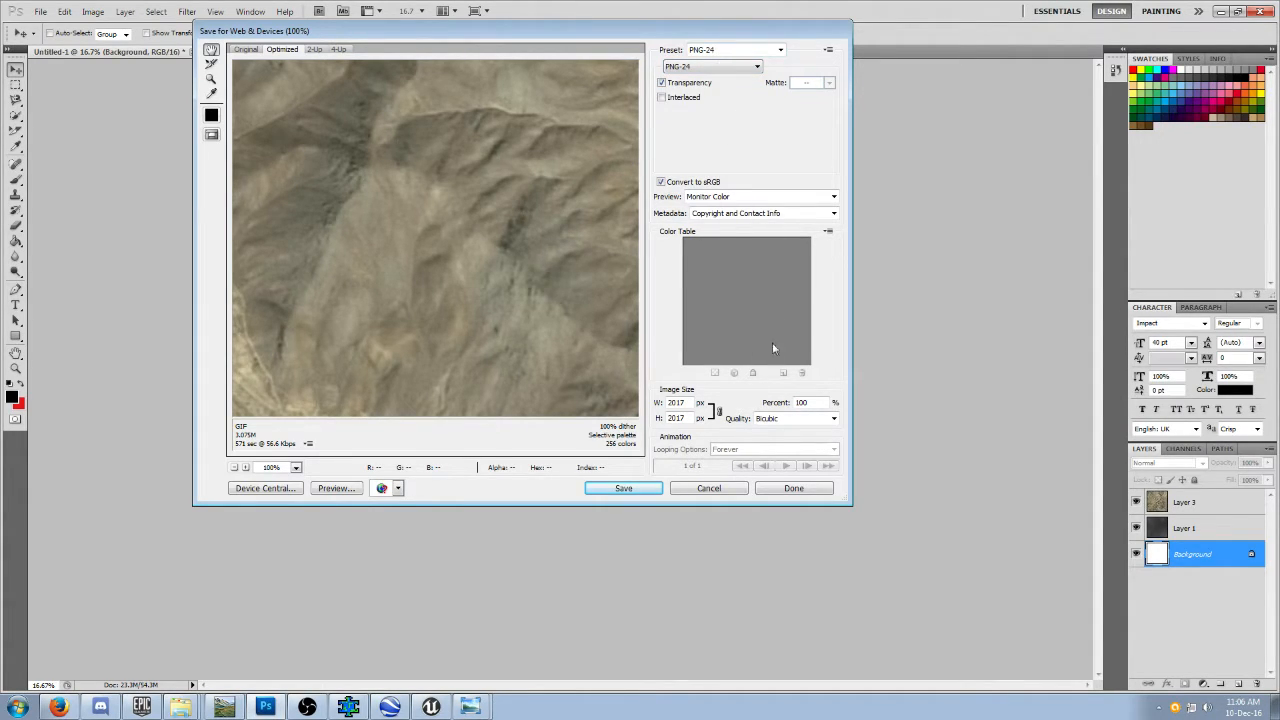
pyautogui.click(638, 493)
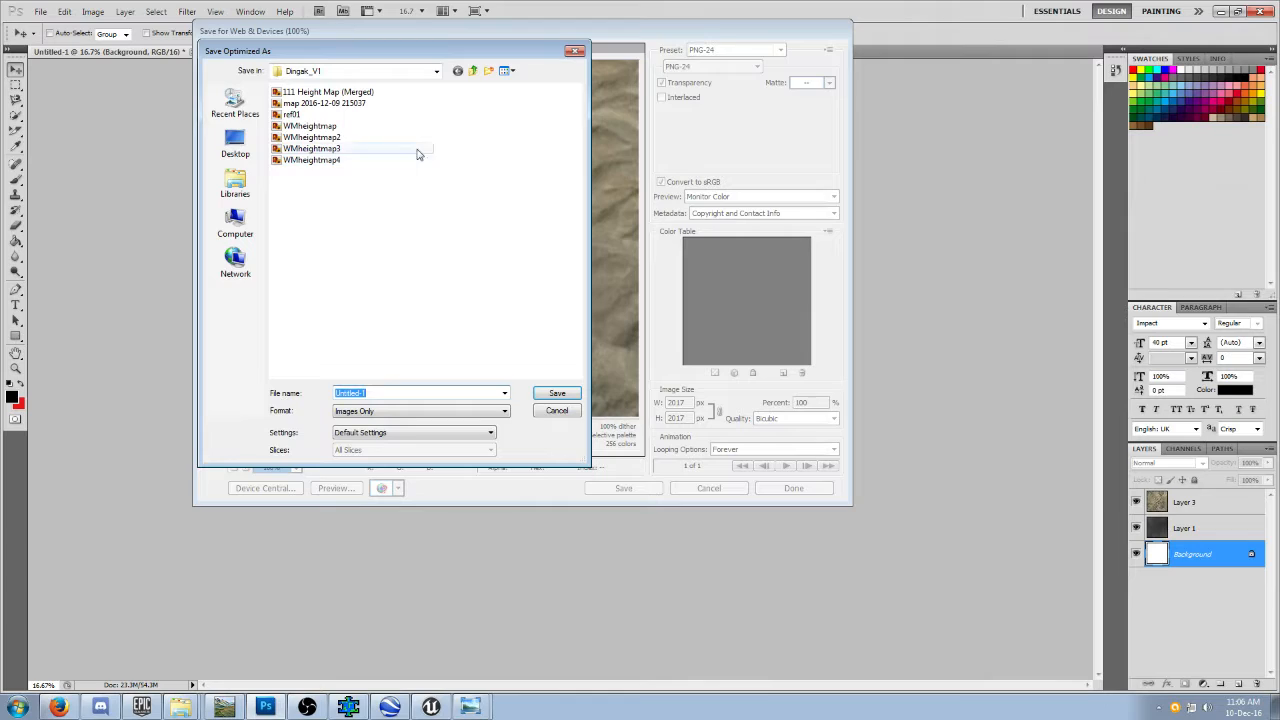
pyautogui.click(472, 72)
pyautogui.click(300, 262)
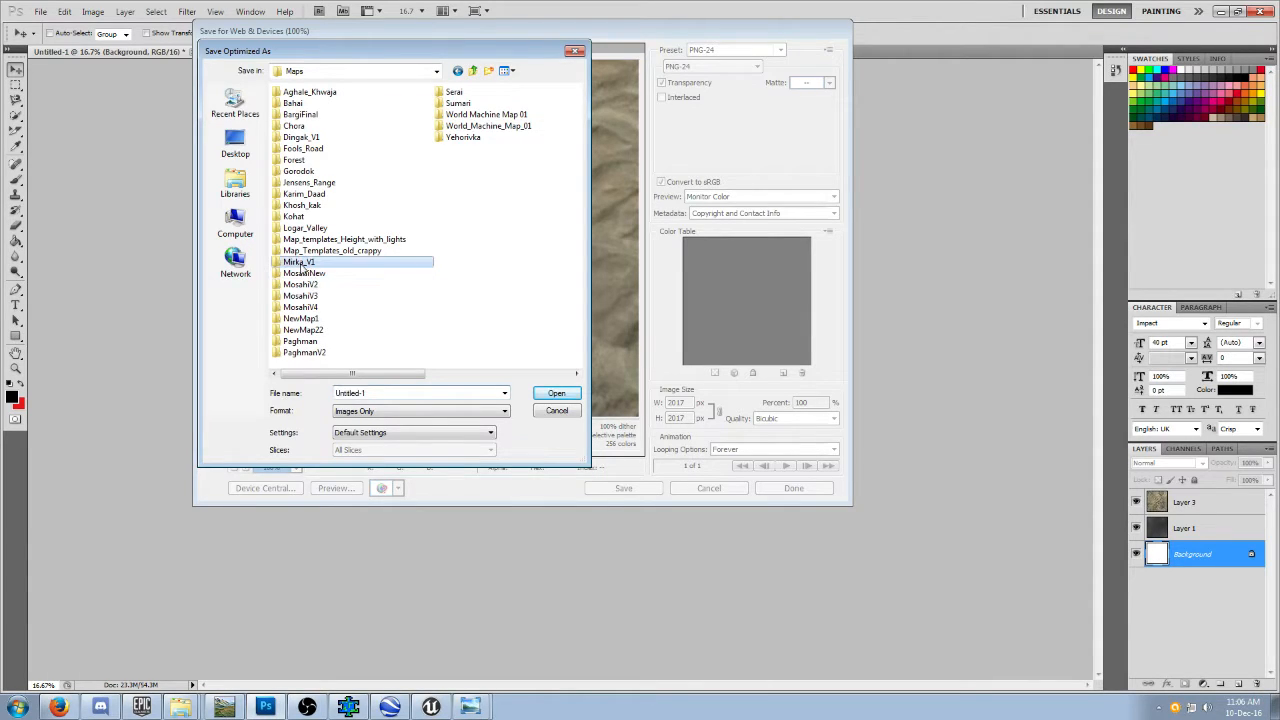
pyautogui.doubleClick(312, 263)
pyautogui.click(377, 393)
pyautogui.write('ref0101')
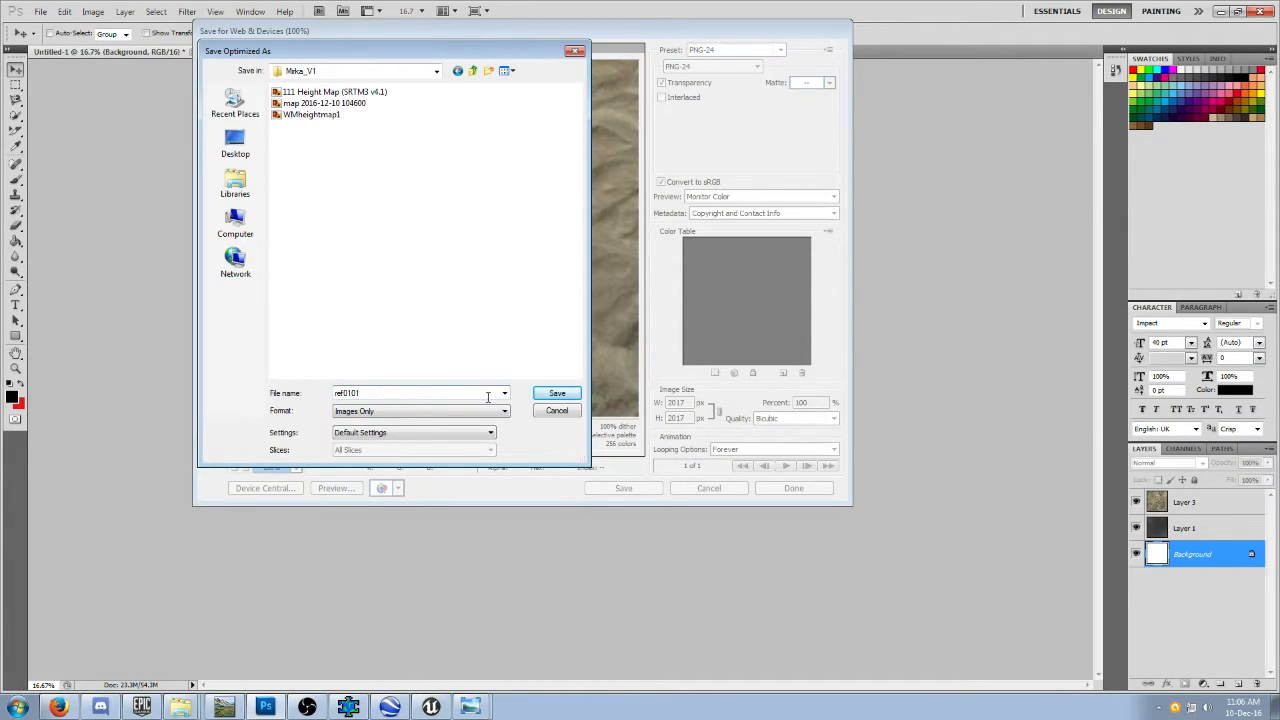
pyautogui.click(556, 394)
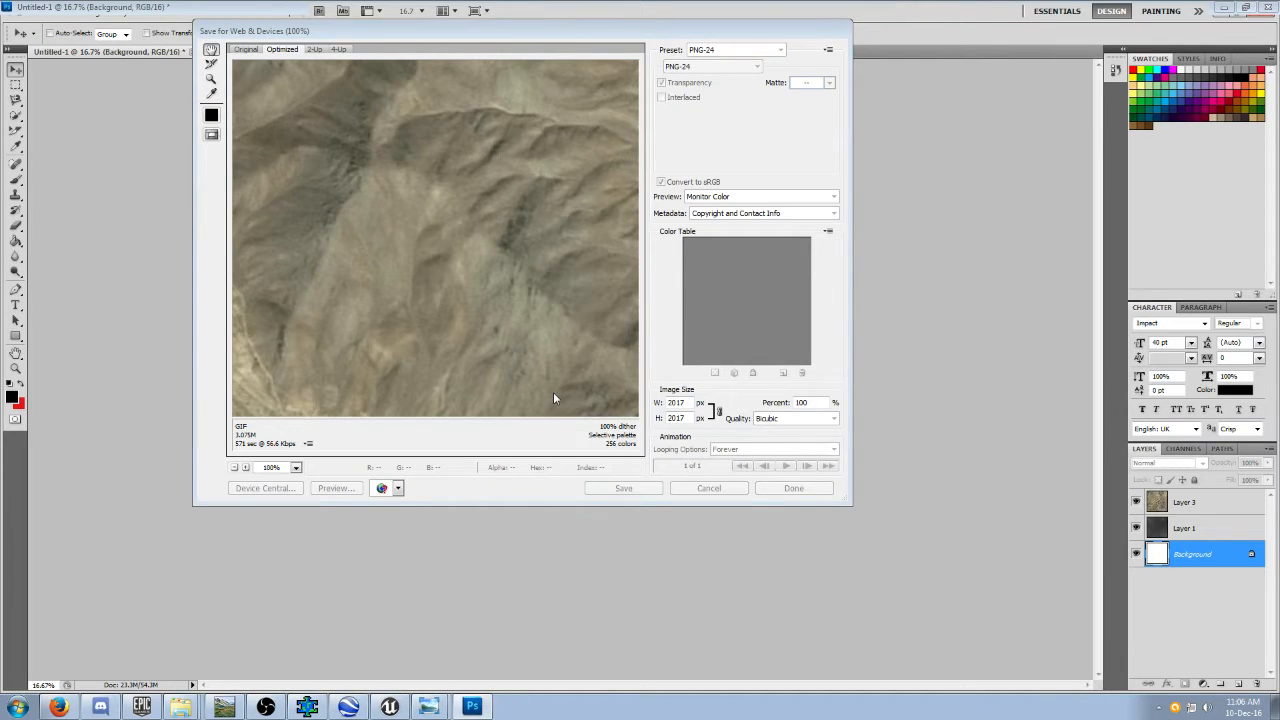
# Switch to the Squad project in Unreal Editor and create a new empty level.
pyautogui.click(390, 710)
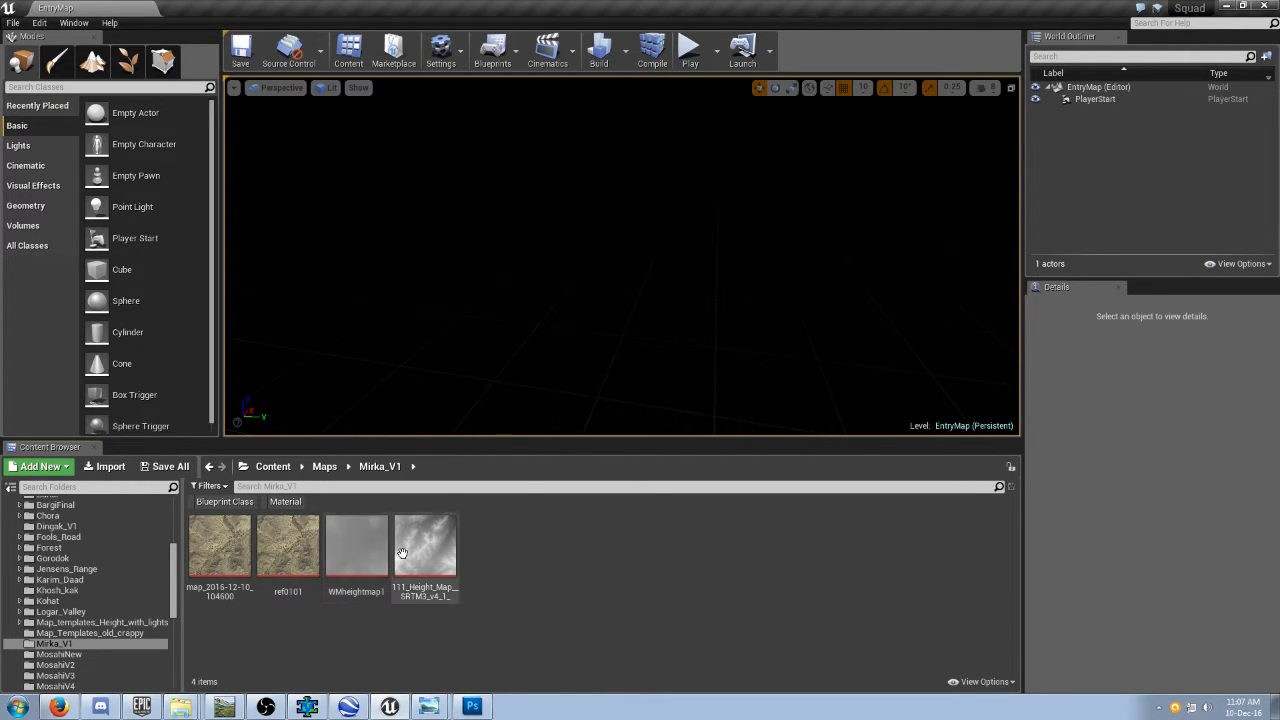
pyautogui.click(15, 23)
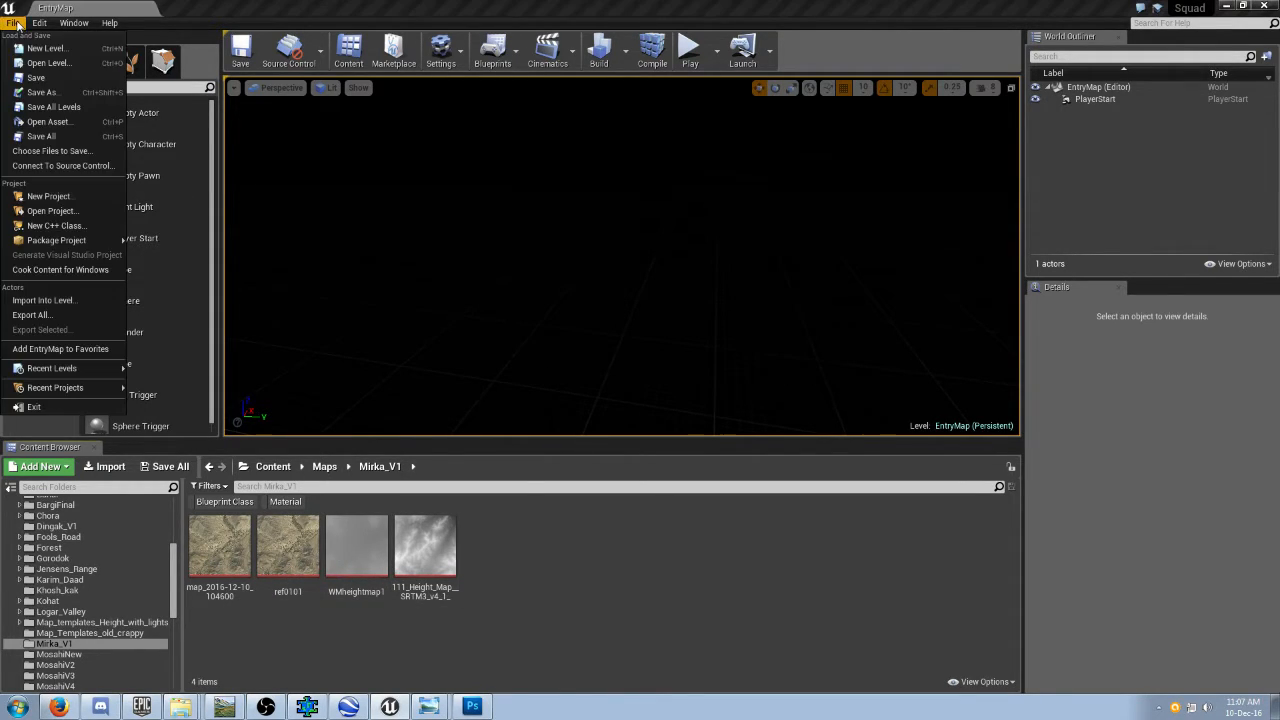
pyautogui.click(57, 52)
pyautogui.click(737, 280)
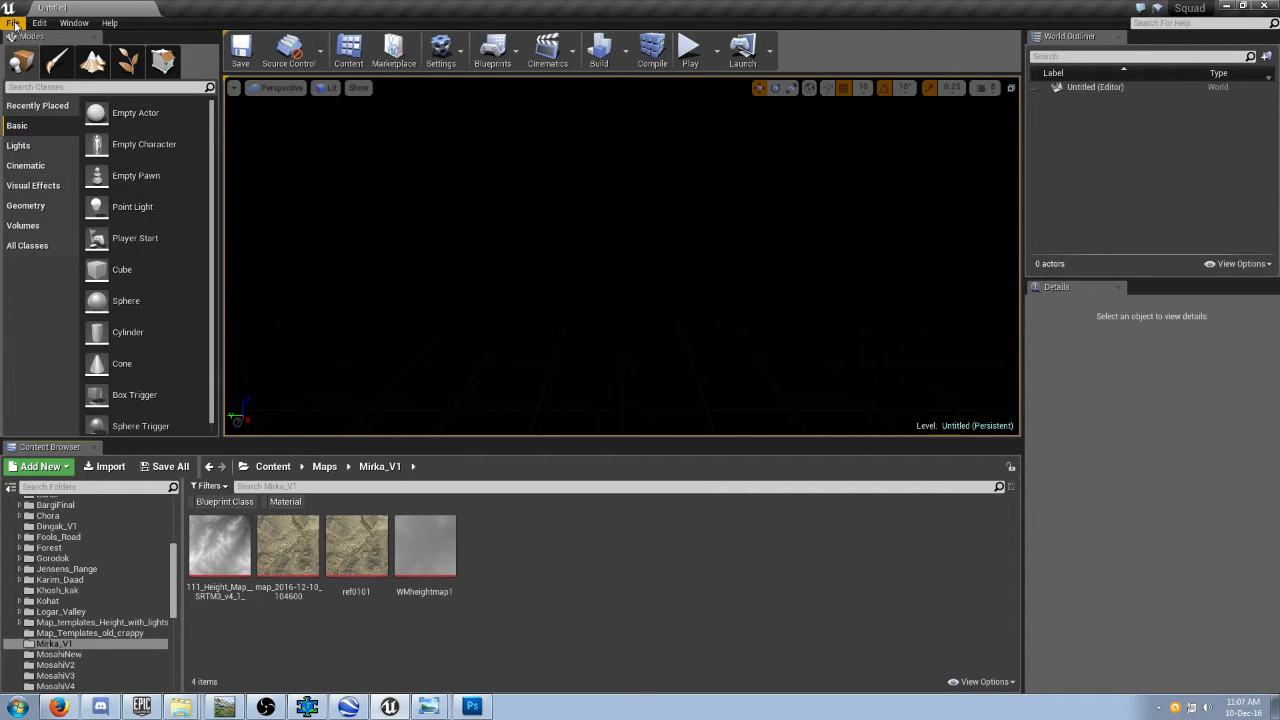
# Add a Directional Light and a Sky Light to the level, the Sky Light at about X 460, Y 410, Z 280.
pyautogui.click(25, 145)
pyautogui.moveTo(143, 112); pyautogui.dragTo(337, 157)
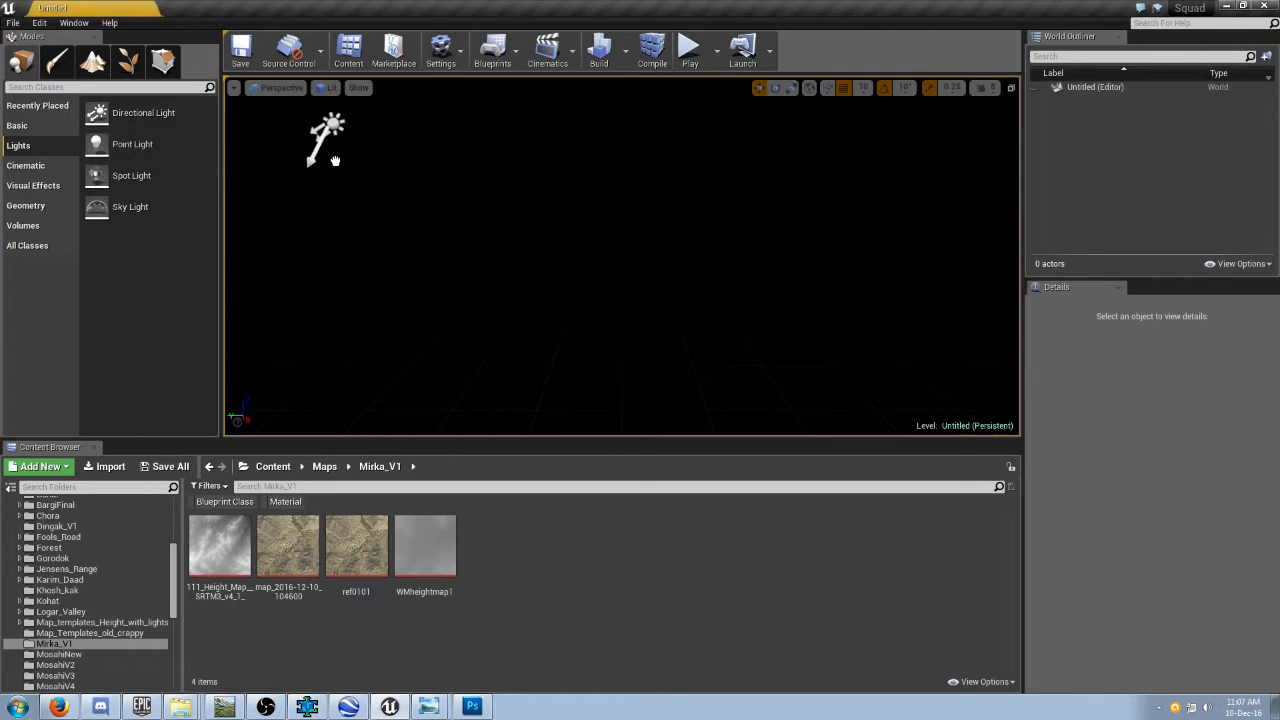
pyautogui.moveTo(130, 206); pyautogui.dragTo(371, 160)
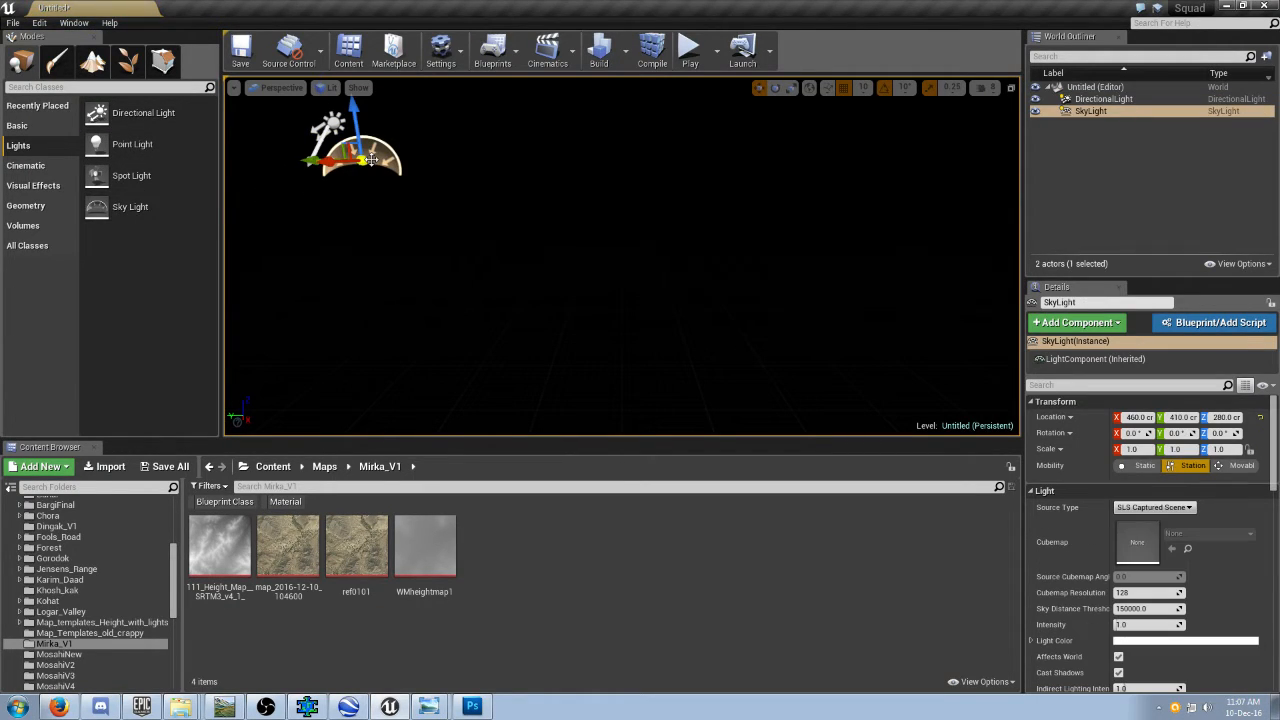
# Search all project content for "BP_squ" and place BP_SQUAD_Sky in the level at about X 430, Y 300, Z 100.
pyautogui.click(273, 466)
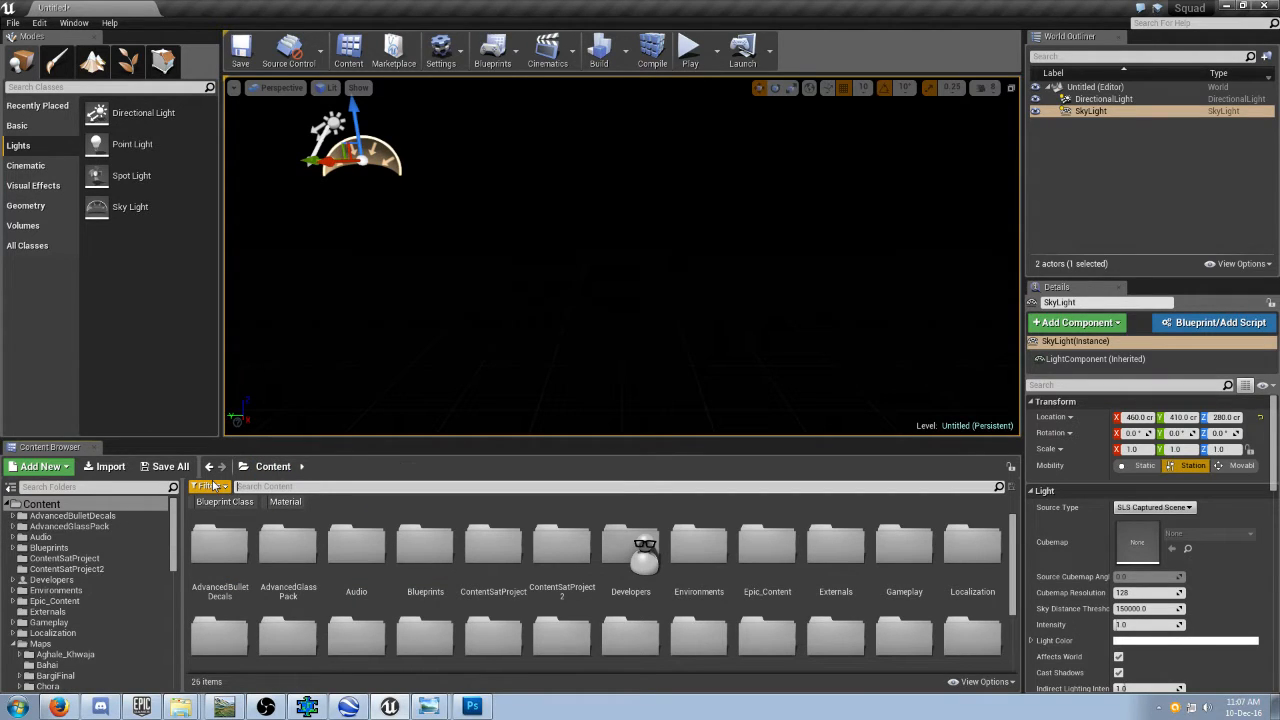
pyautogui.write('BP_')
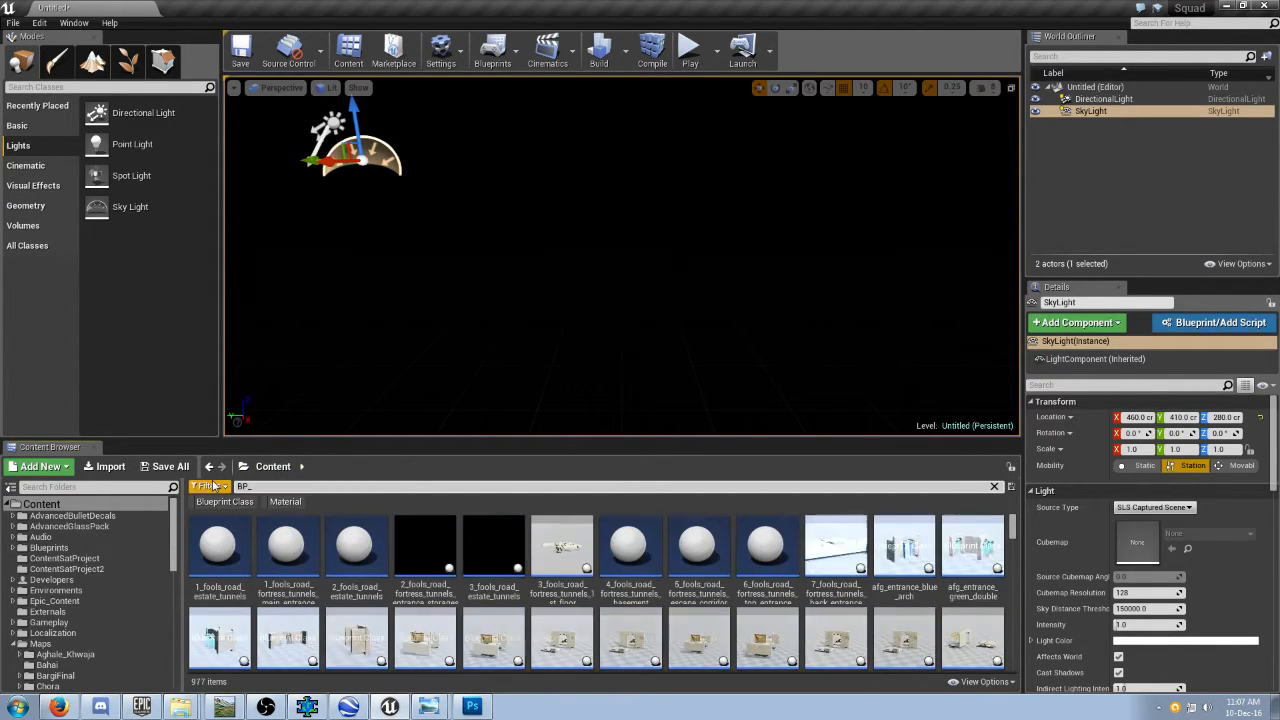
pyautogui.write('squ')
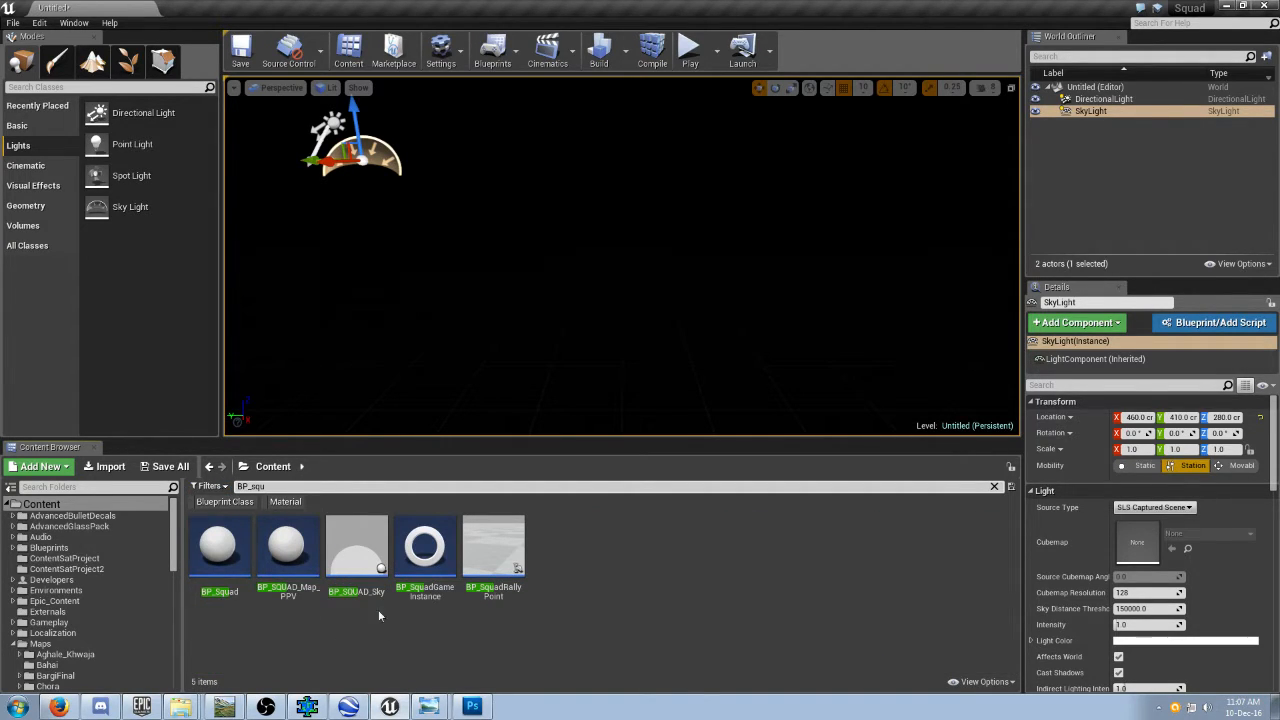
pyautogui.click(357, 555)
pyautogui.moveTo(425, 340); pyautogui.dragTo(448, 262)
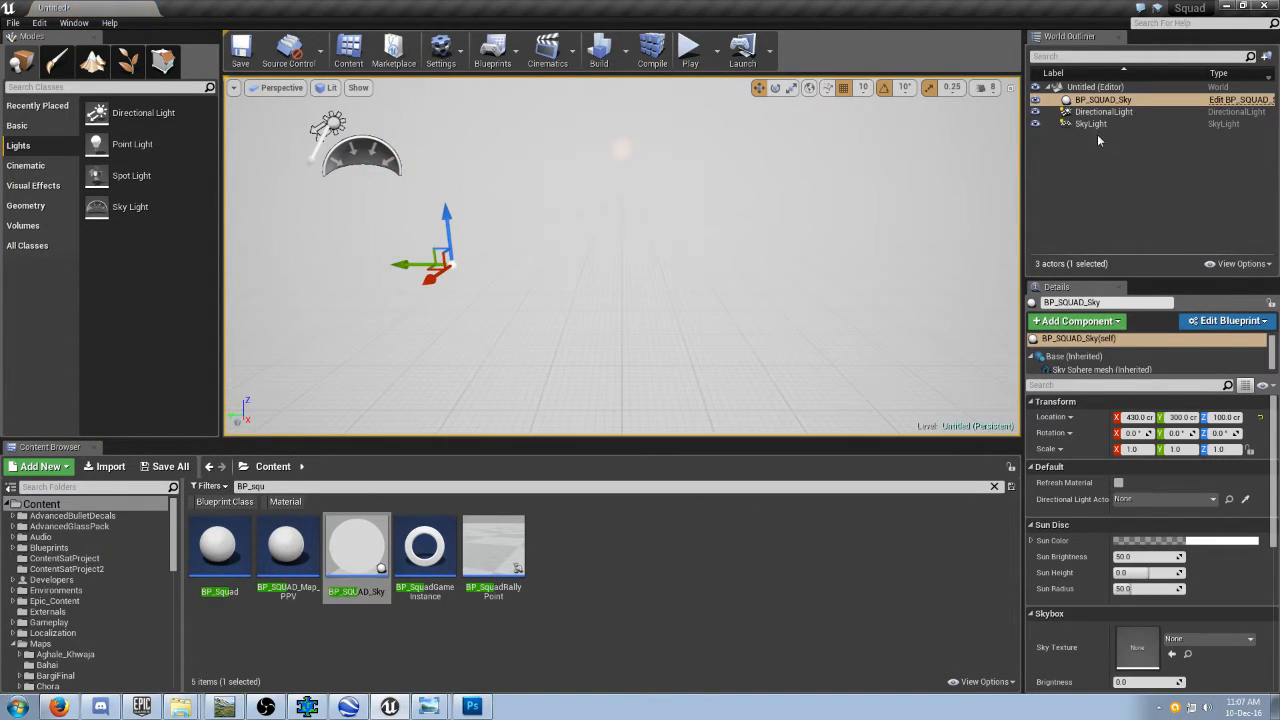
pyautogui.scroll(-5, 1272, 450)
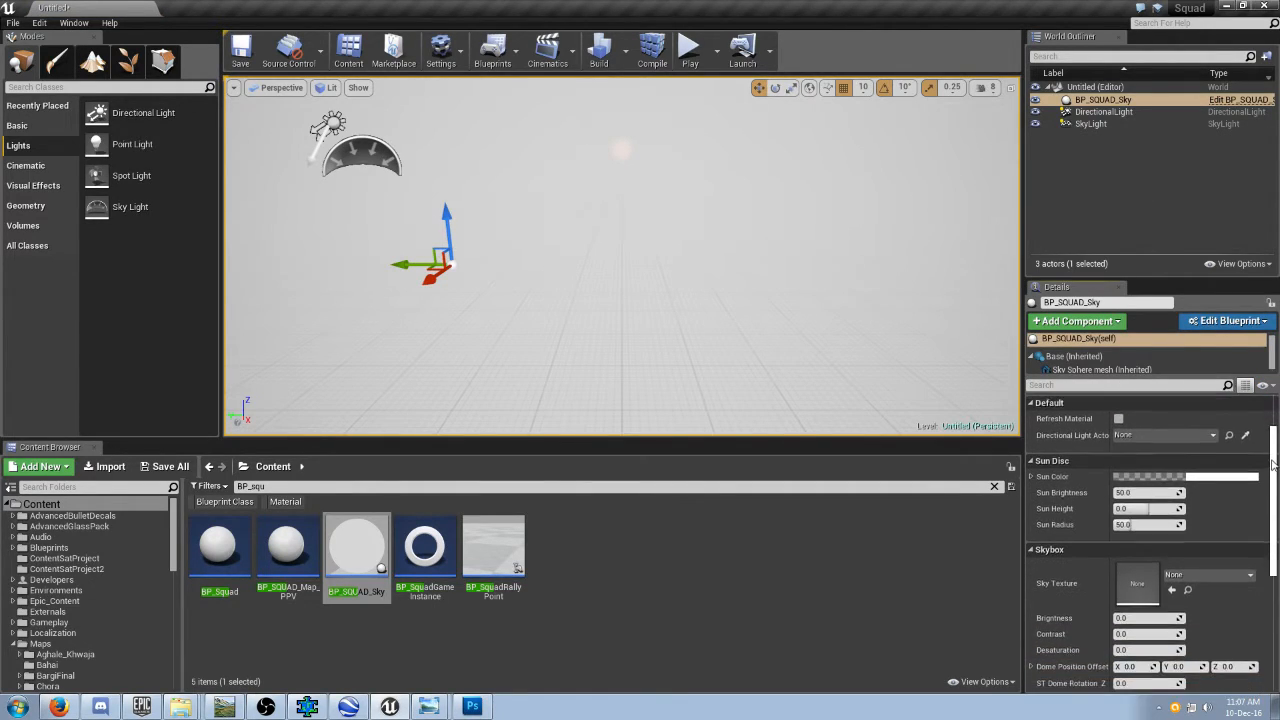
# Set the BP_SQUAD_Sky skybox brightness to 1.0 and contrast to about 0.55, with a sun height of about 0.22.
pyautogui.moveTo(1272, 496); pyautogui.dragTo(1272, 519)
pyautogui.moveTo(1164, 516)
pyautogui.mouseDown()
pyautogui.moveTo(1185, 516)
pyautogui.moveTo(1174, 532)
pyautogui.mouseUp()
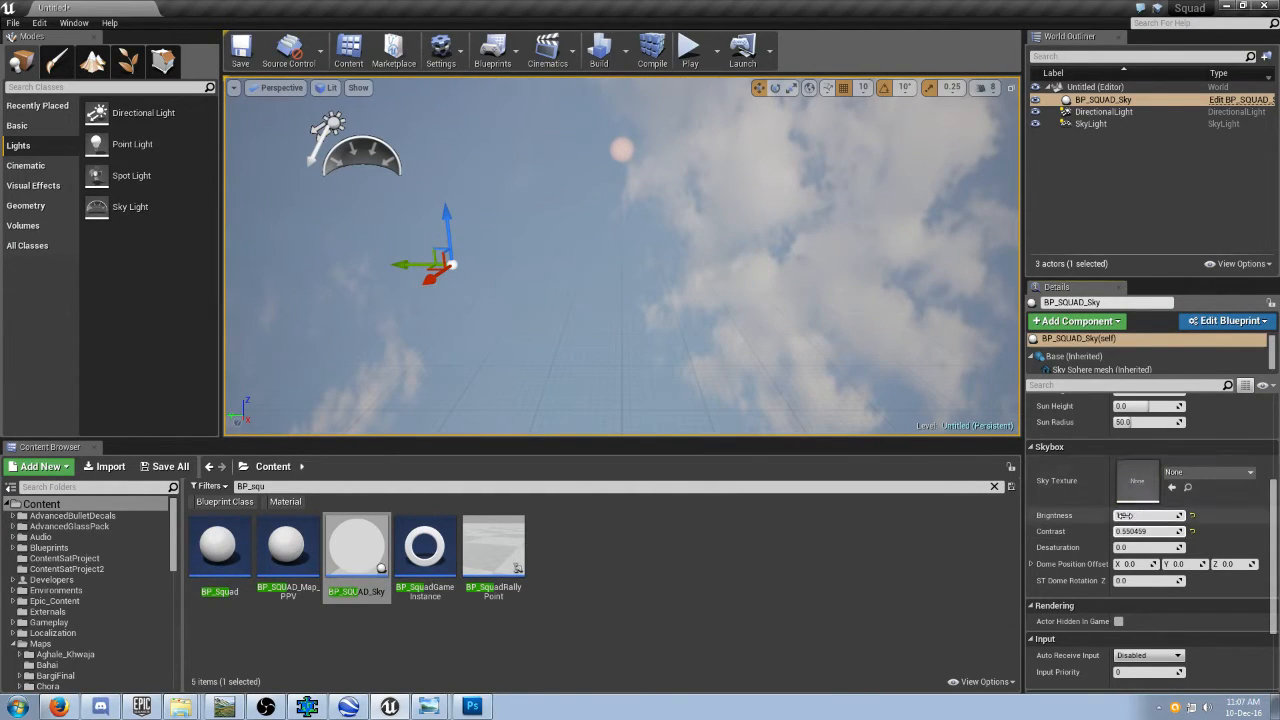
pyautogui.scroll(3, 1158, 505)
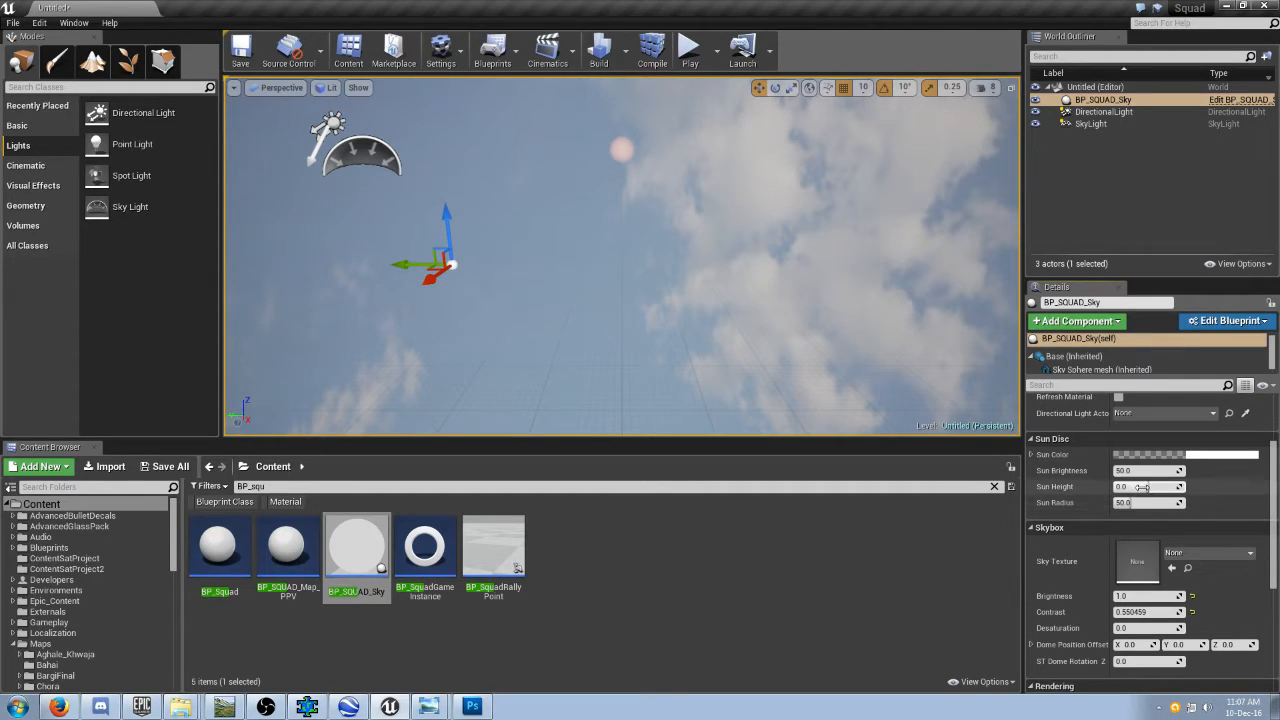
pyautogui.moveTo(1150, 486); pyautogui.dragTo(1157, 486)
# Clear the BP_squ content search and open the Mirka_V1 folder under Maps.
pyautogui.click(544, 560)
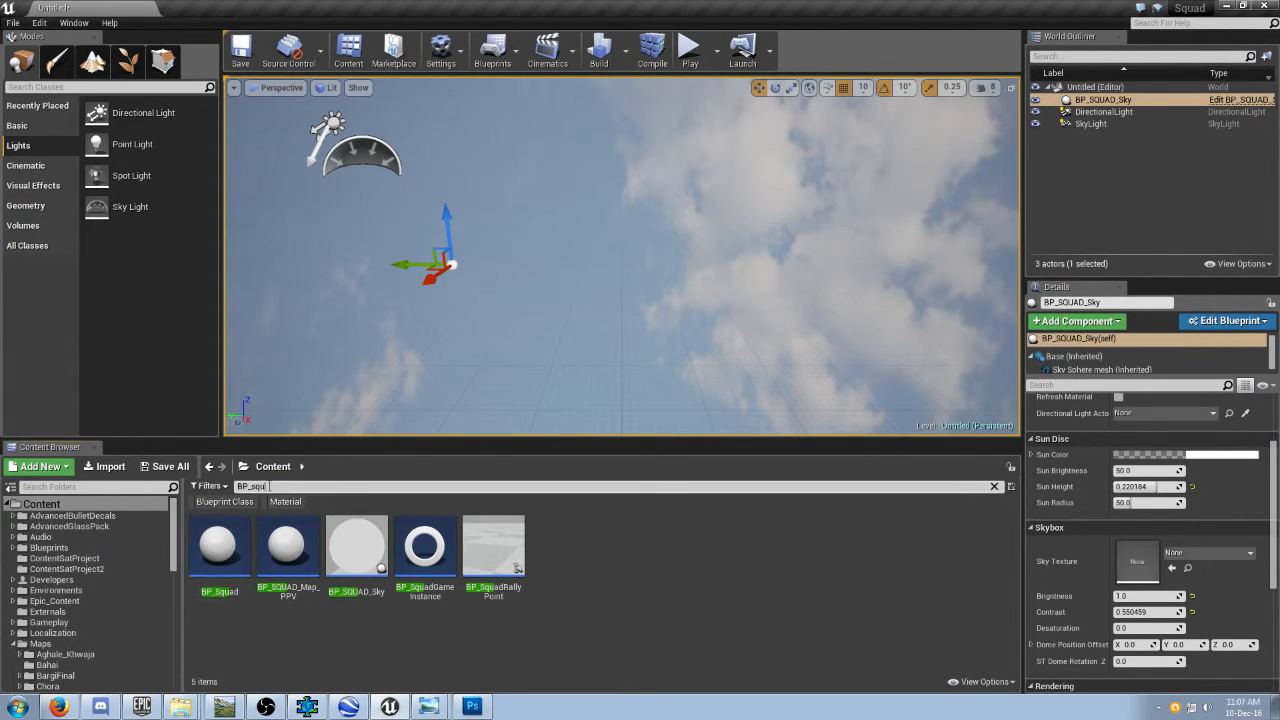
pyautogui.click(278, 486)
pyautogui.press('BackSpace')
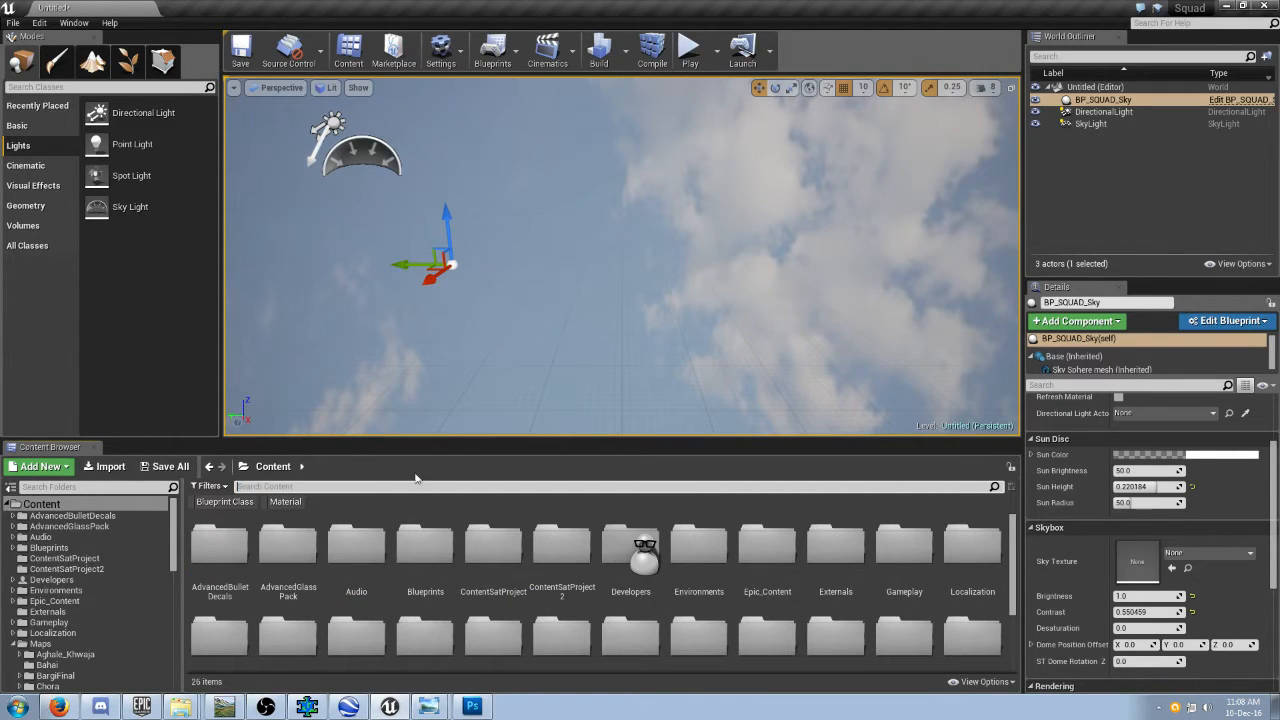
pyautogui.scroll(-10, 165, 600)
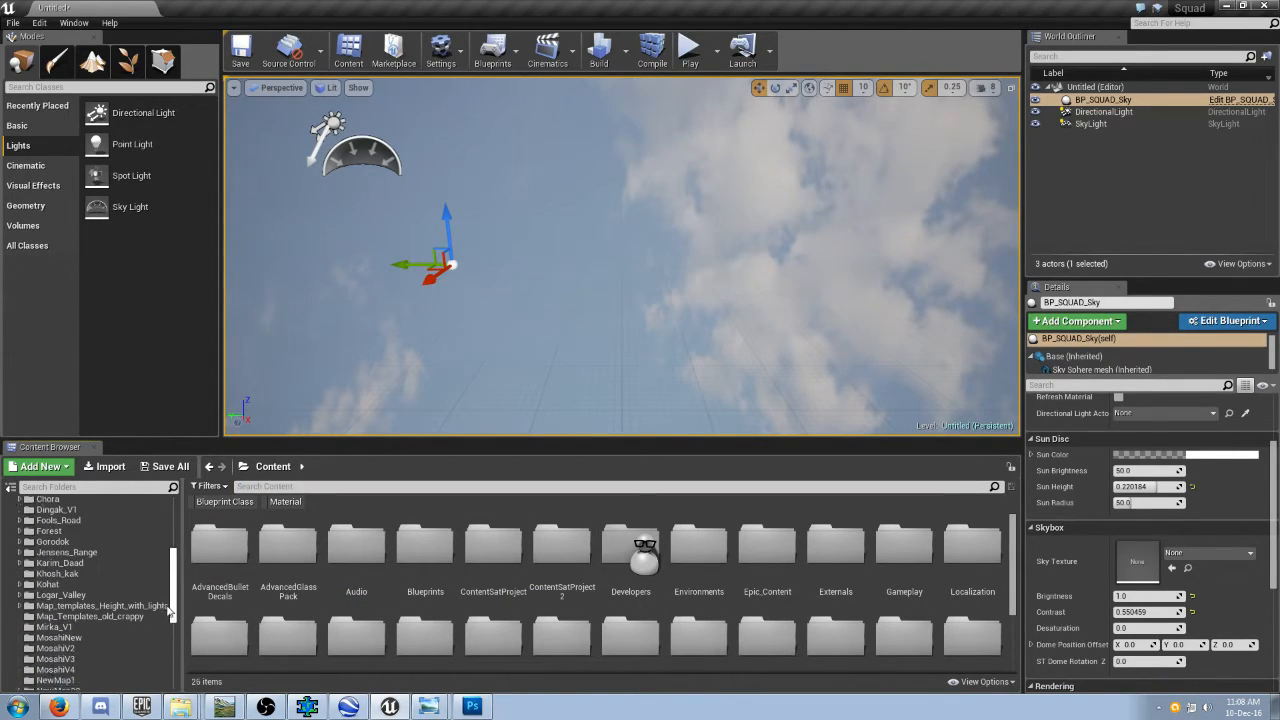
pyautogui.scroll(3, 168, 628)
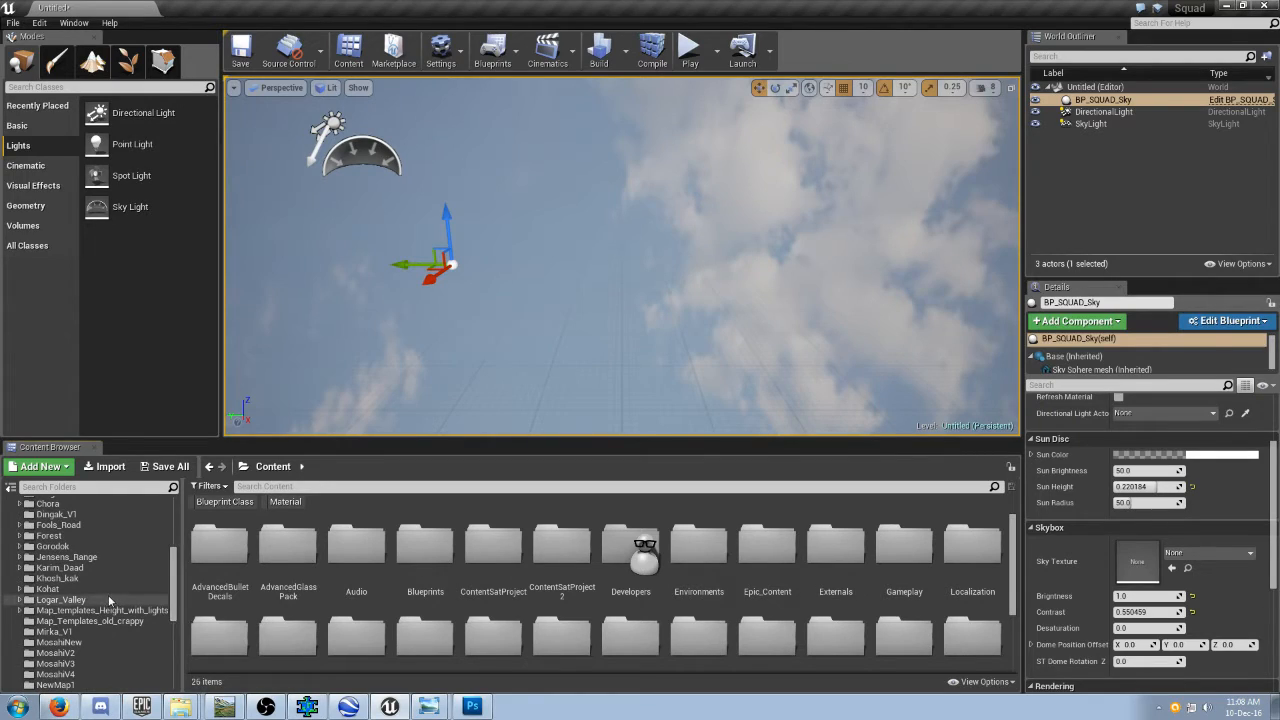
pyautogui.click(65, 632)
pyautogui.click(383, 634)
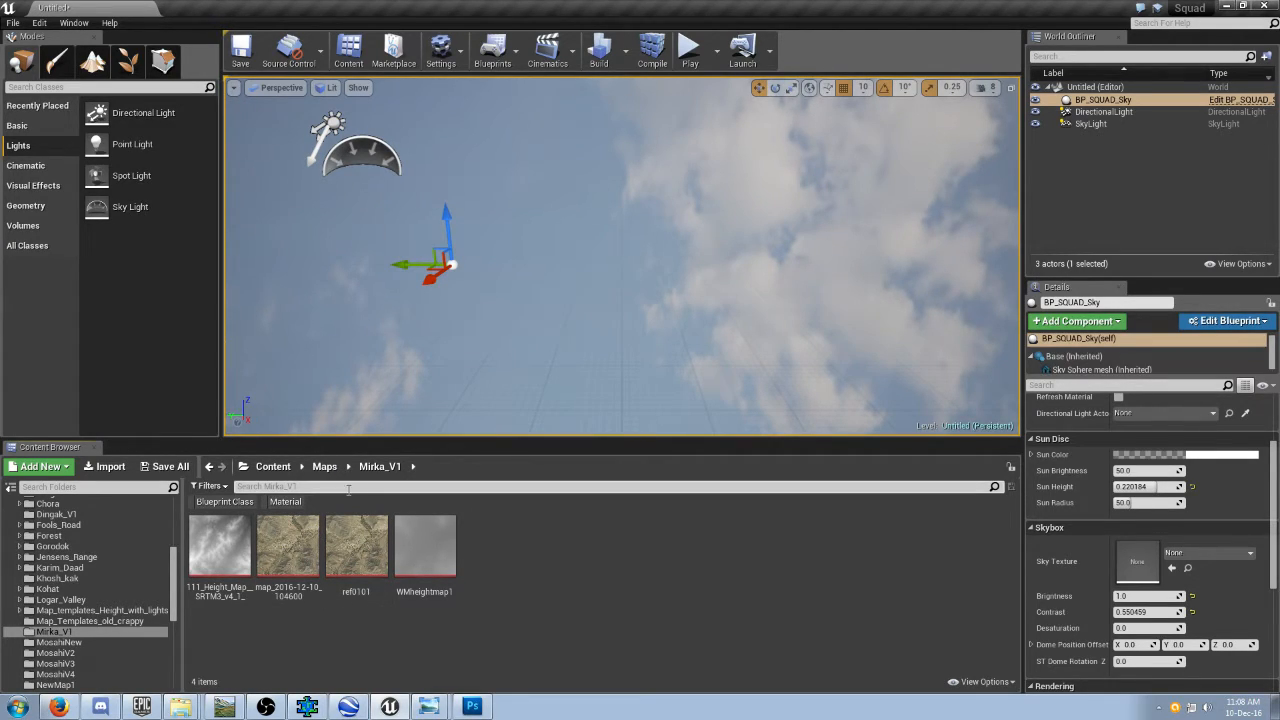
# Create a new material named ref0101a in the Mirka_V1 folder.
pyautogui.rightClick(560, 550)
pyautogui.moveTo(604, 489)
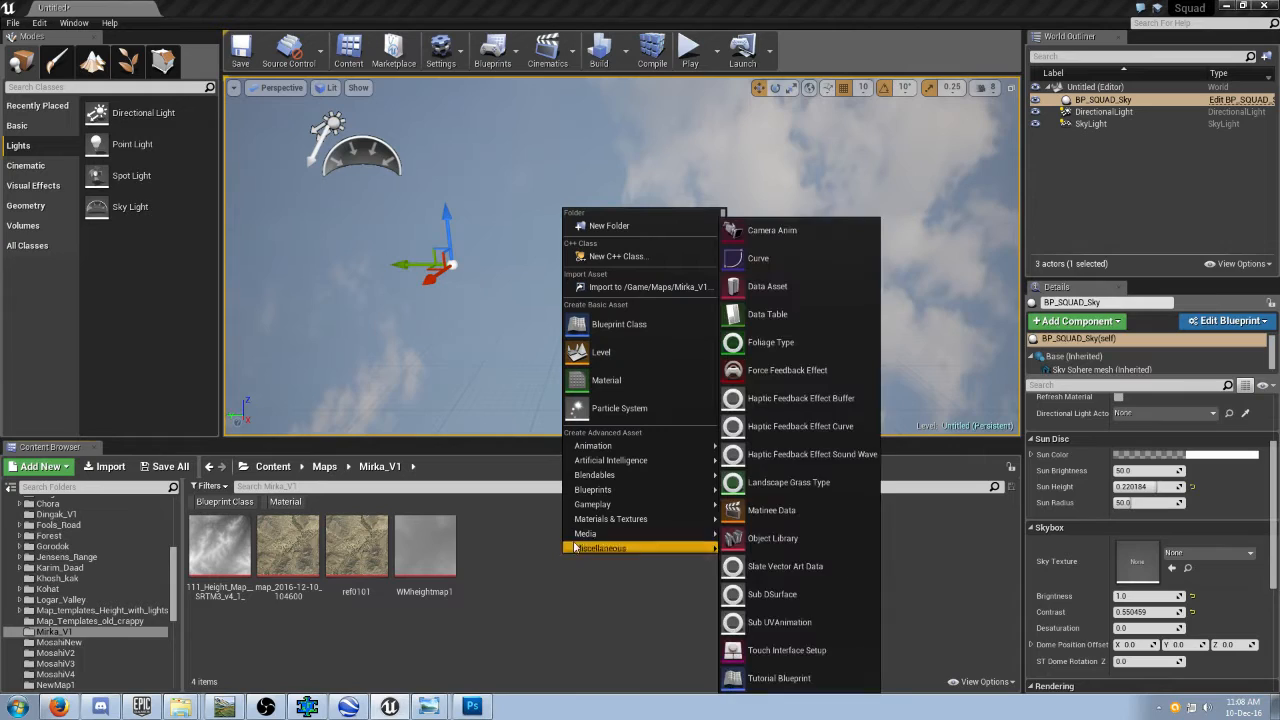
pyautogui.click(625, 389)
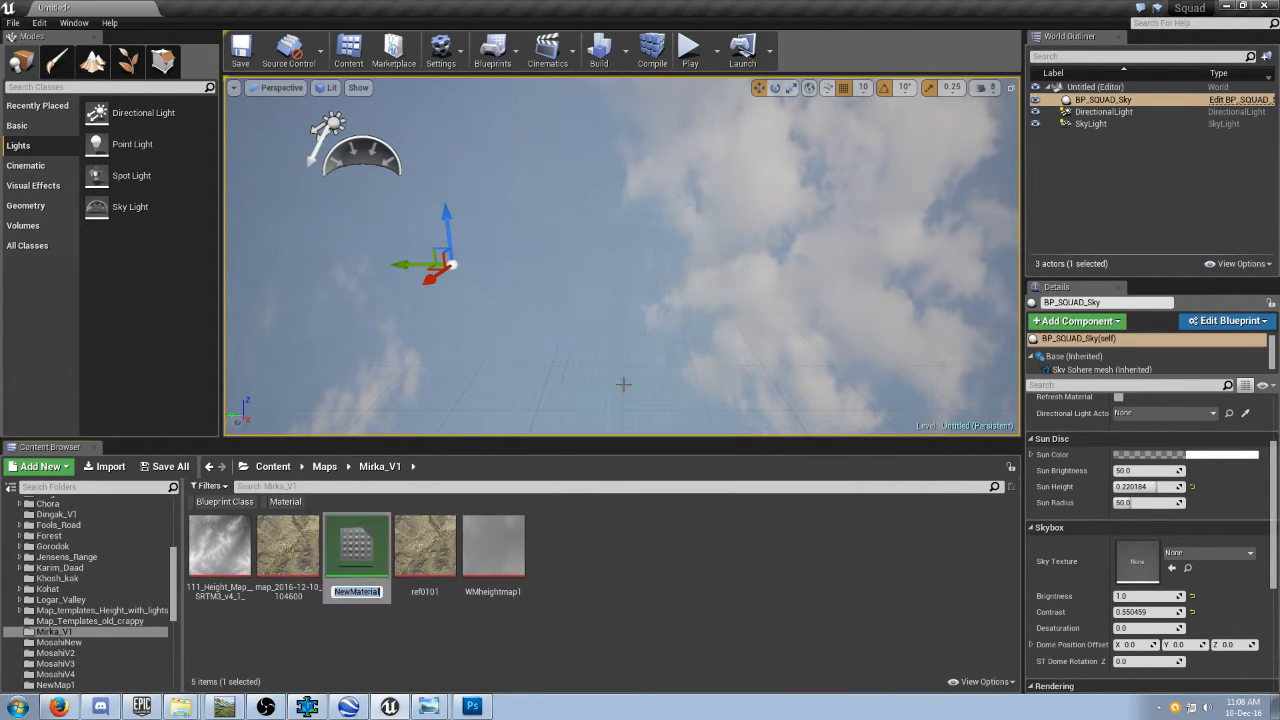
pyautogui.write('ref0101a')
pyautogui.press('Return')
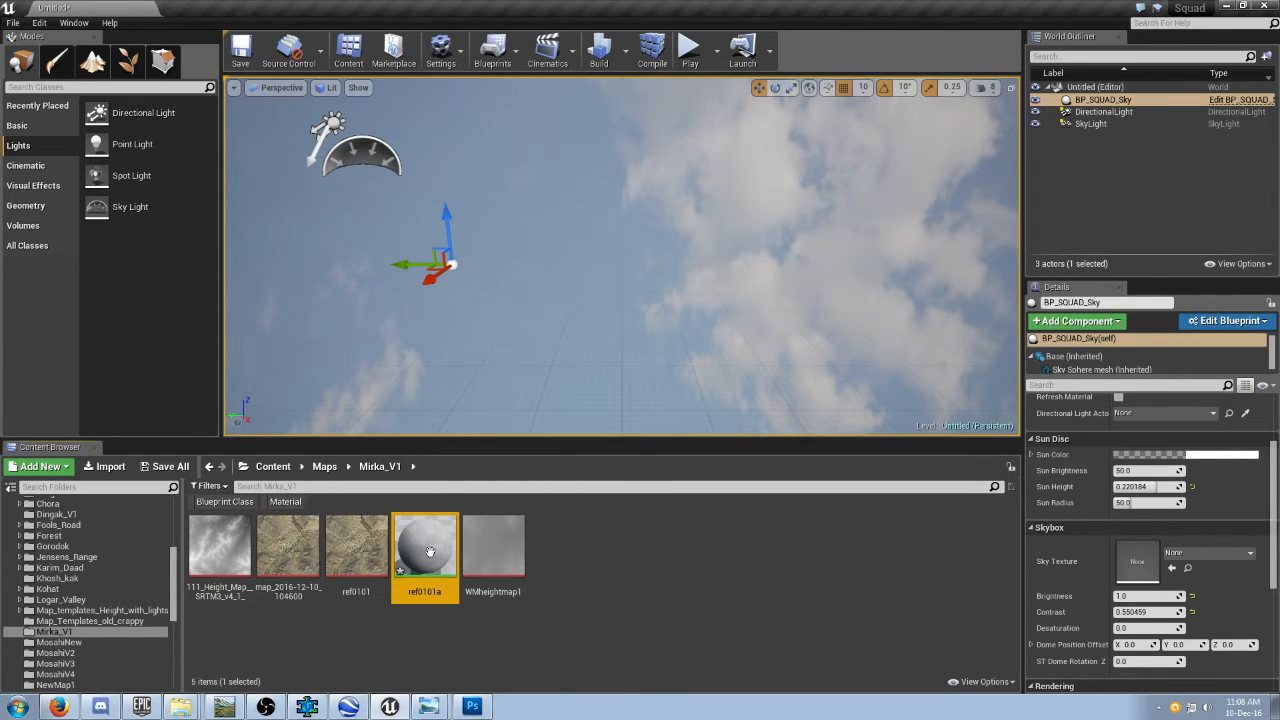
# Open the ref0101a material for editing and add a Texture Sample node beside the main material node.
pyautogui.doubleClick(426, 548)
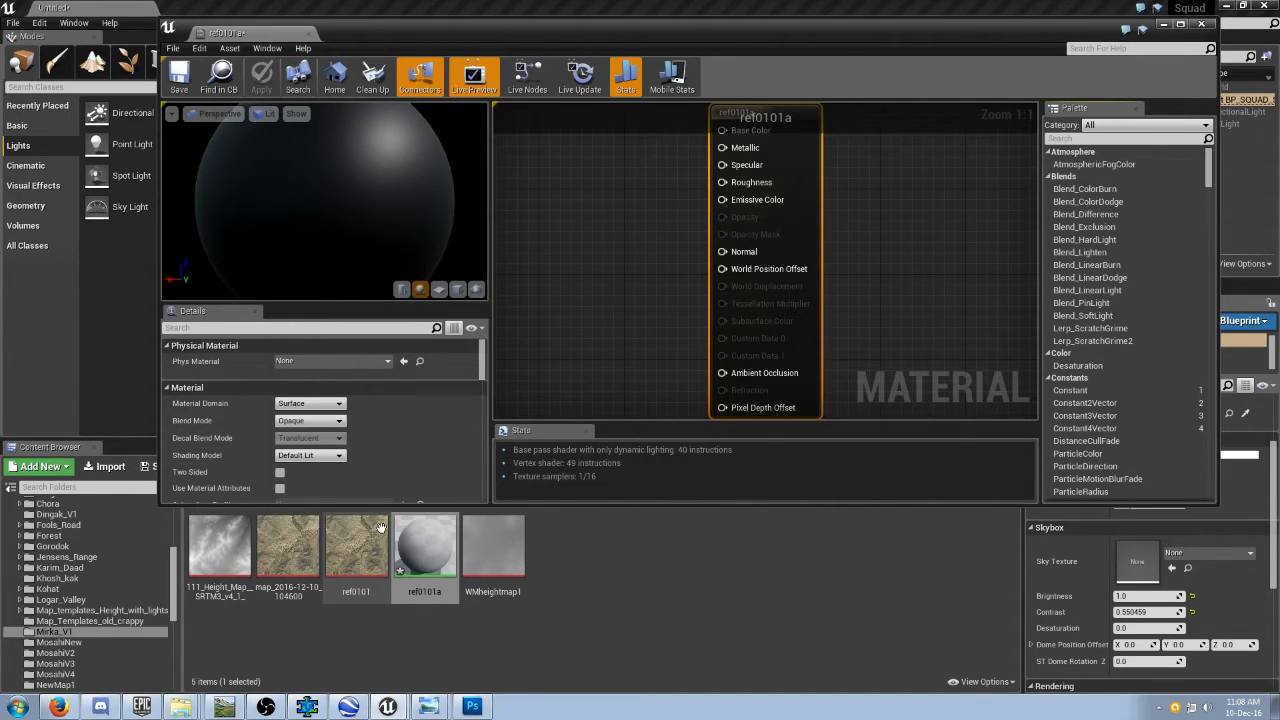
pyautogui.rightClick(631, 232)
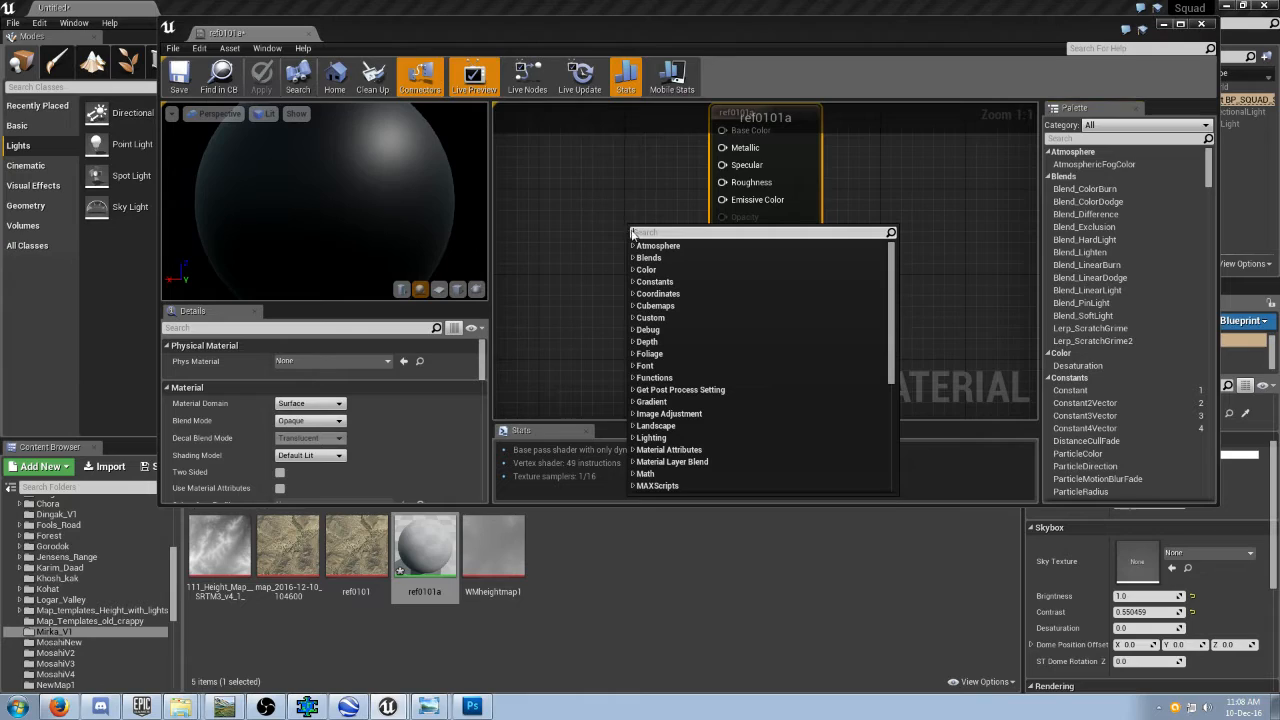
pyautogui.write('tesu')
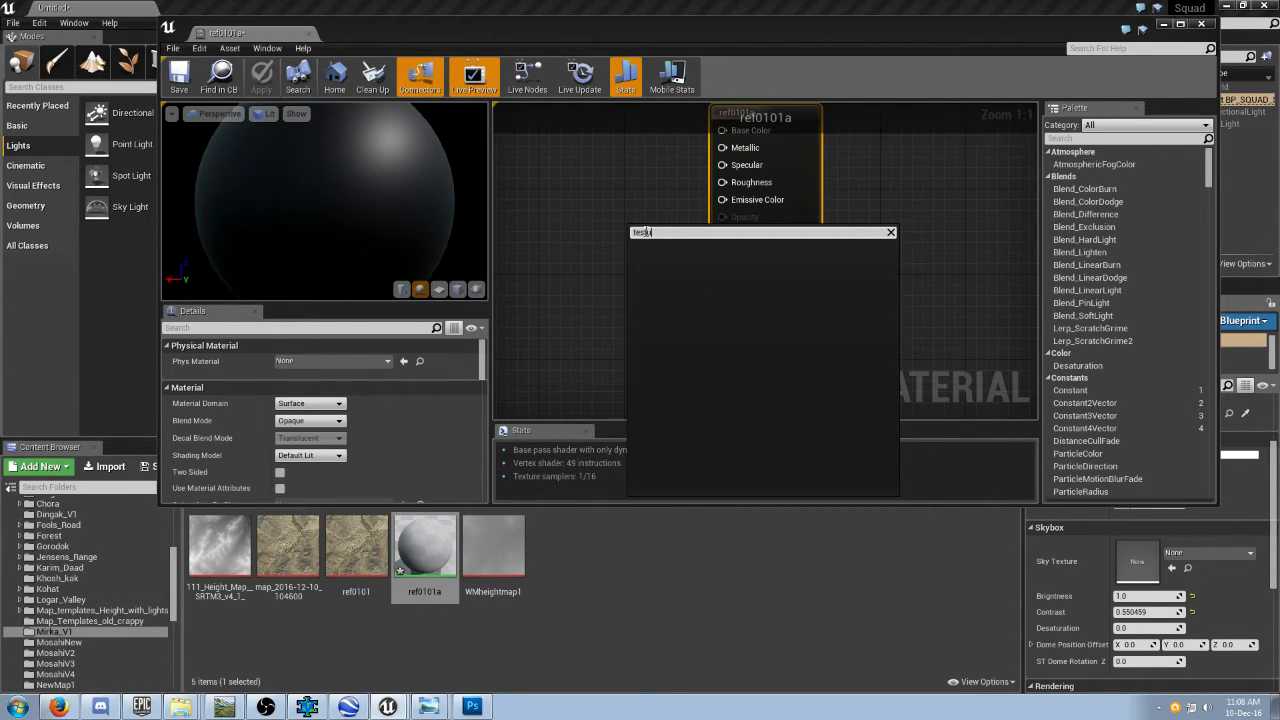
pyautogui.press('BackSpace')
pyautogui.write('xture')
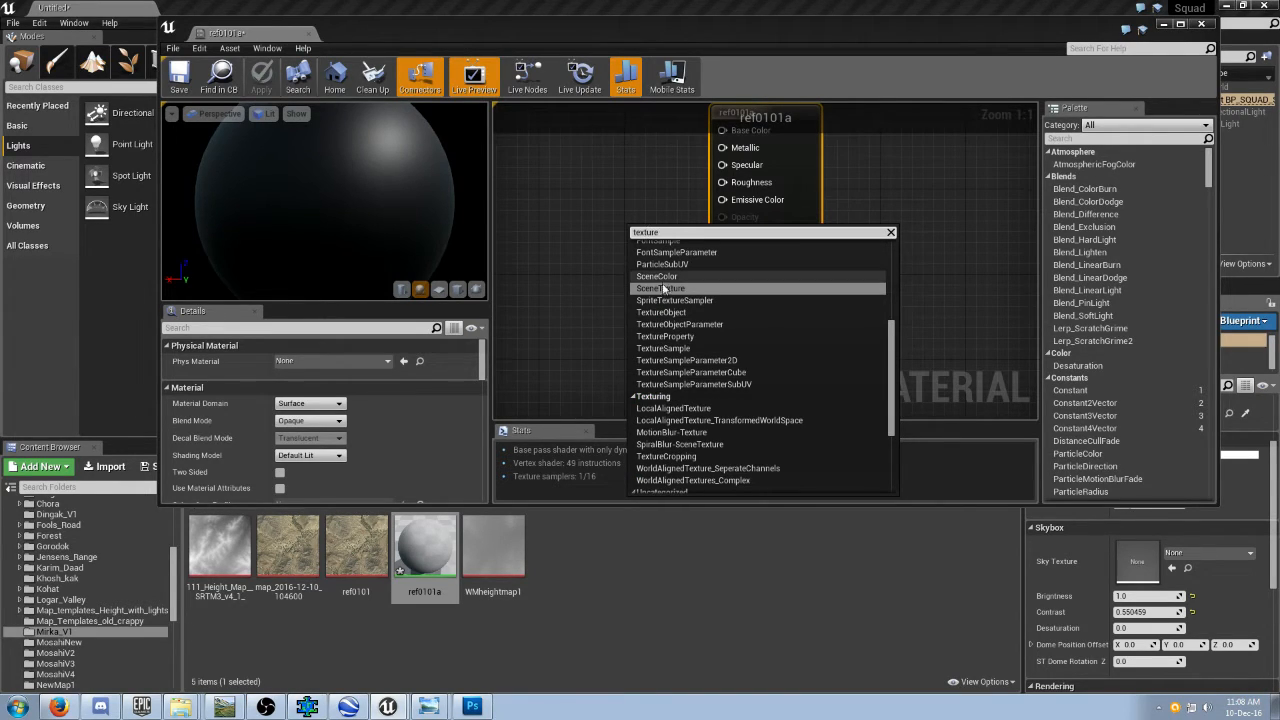
pyautogui.click(663, 348)
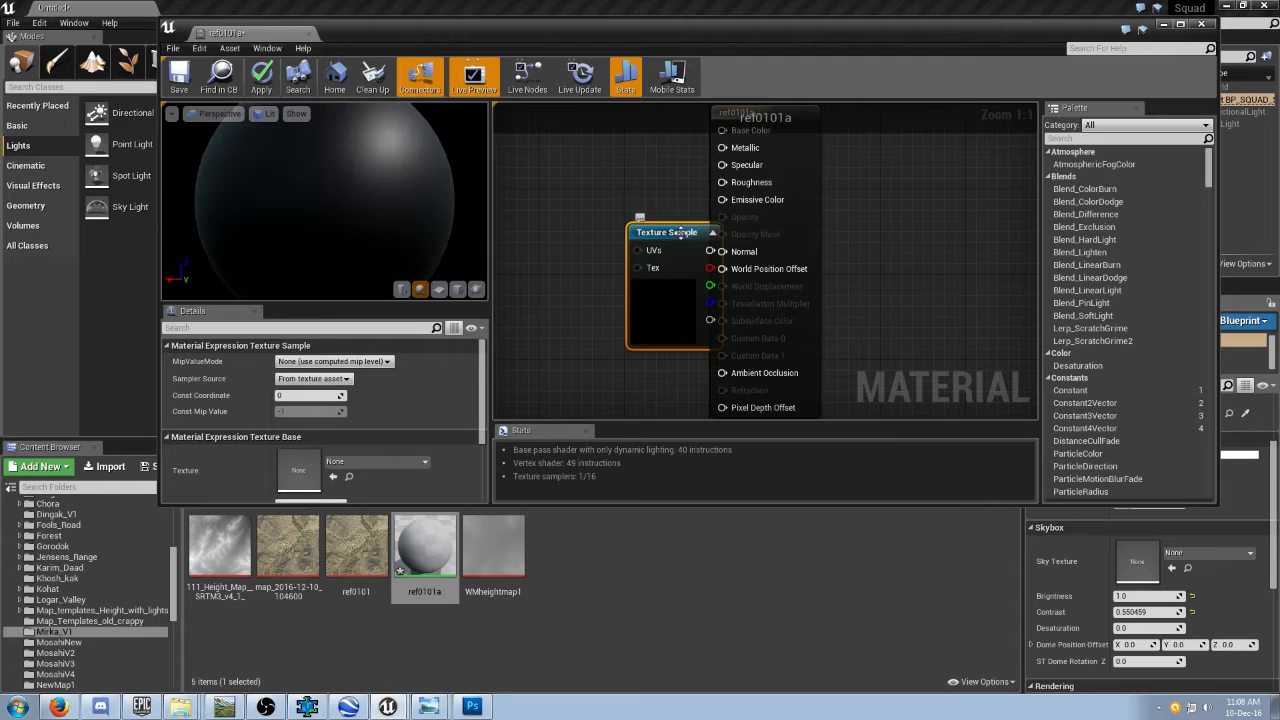
pyautogui.moveTo(671, 299); pyautogui.dragTo(614, 286)
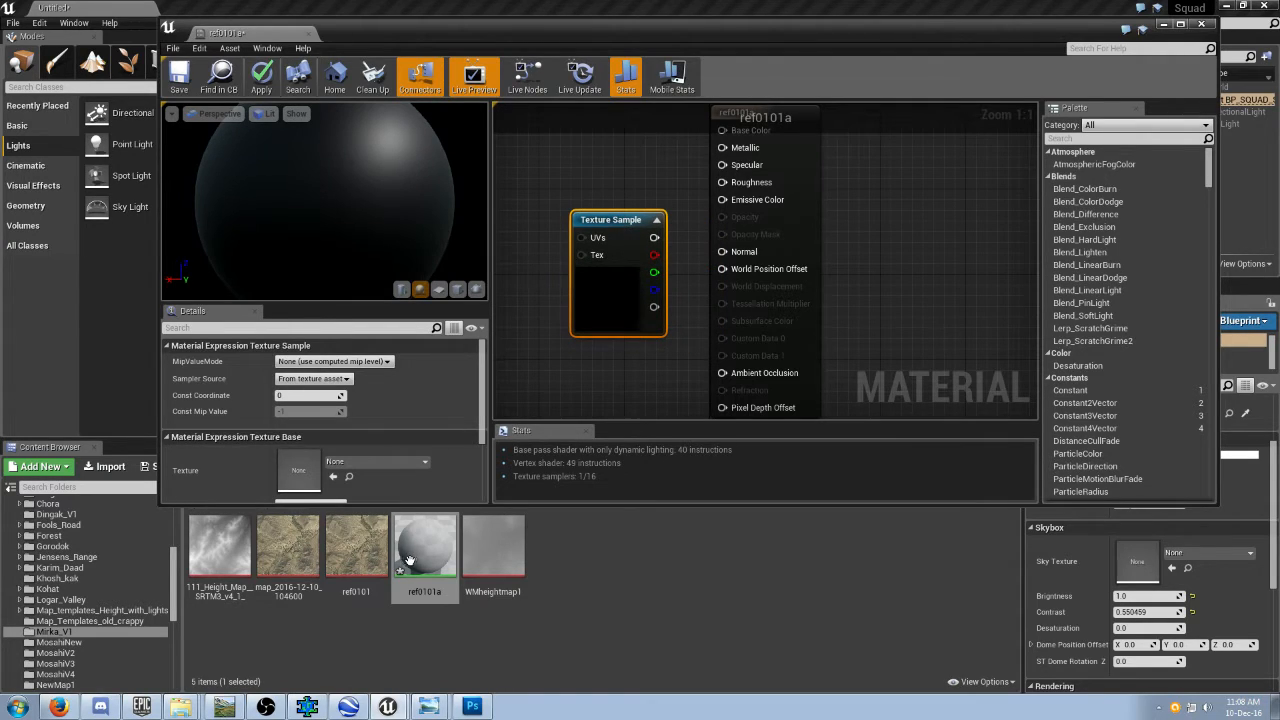
# Assign the ref0101 texture to the Texture Sample node and connect its color output to Base Color.
pyautogui.moveTo(369, 569); pyautogui.dragTo(300, 470)
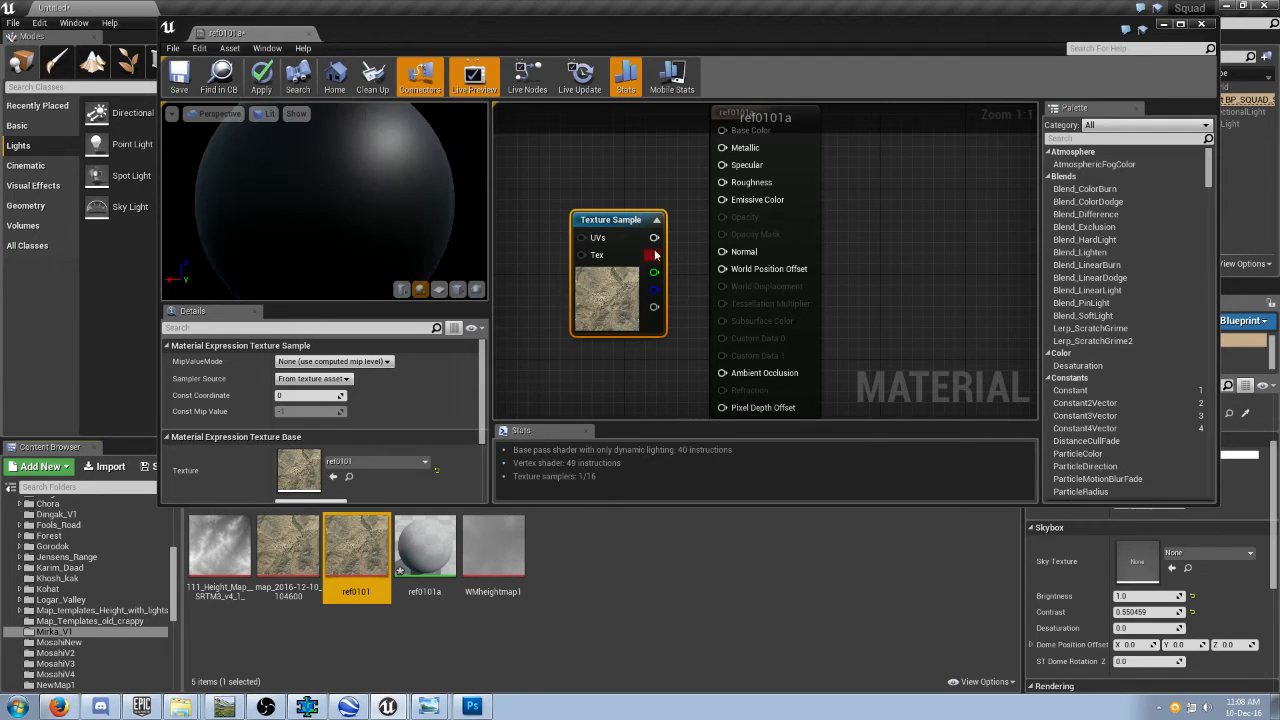
pyautogui.moveTo(654, 237); pyautogui.dragTo(722, 131)
pyautogui.moveTo(638, 243); pyautogui.dragTo(627, 211)
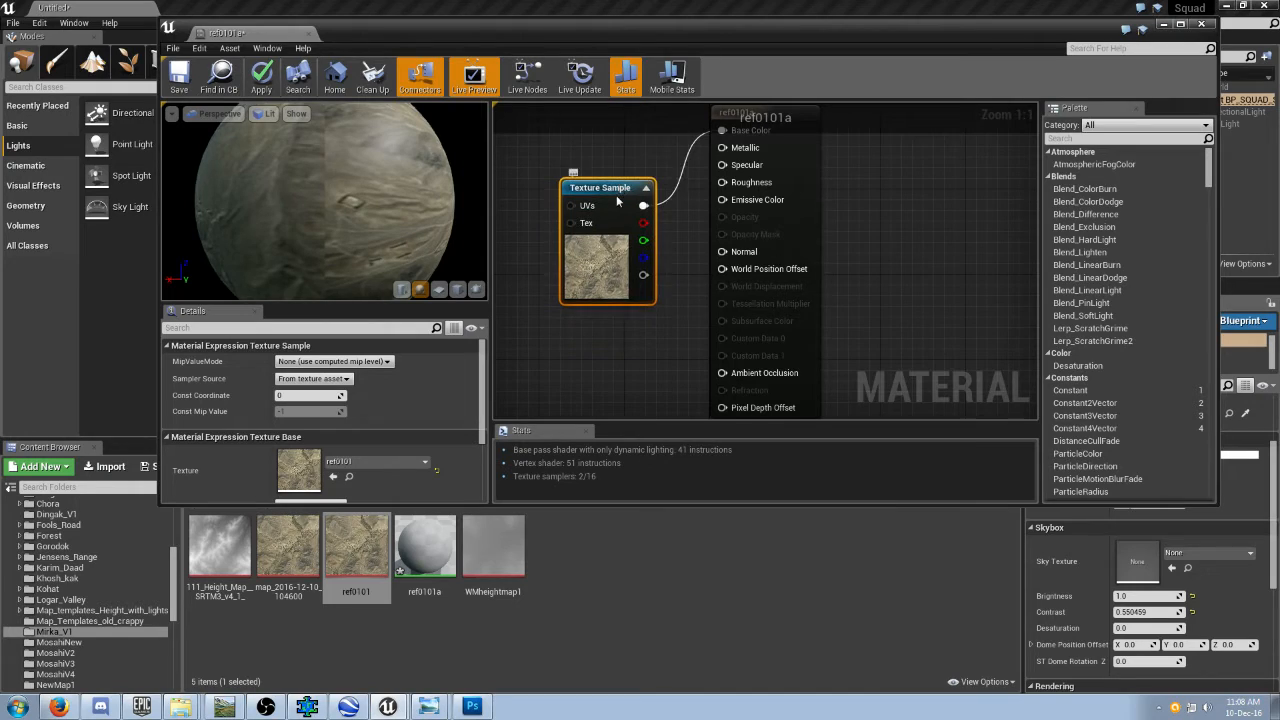
# Add a Constant node with value 1.0, connect it to Roughness, and move both input nodes closer to the material node.
pyautogui.rightClick(638, 358)
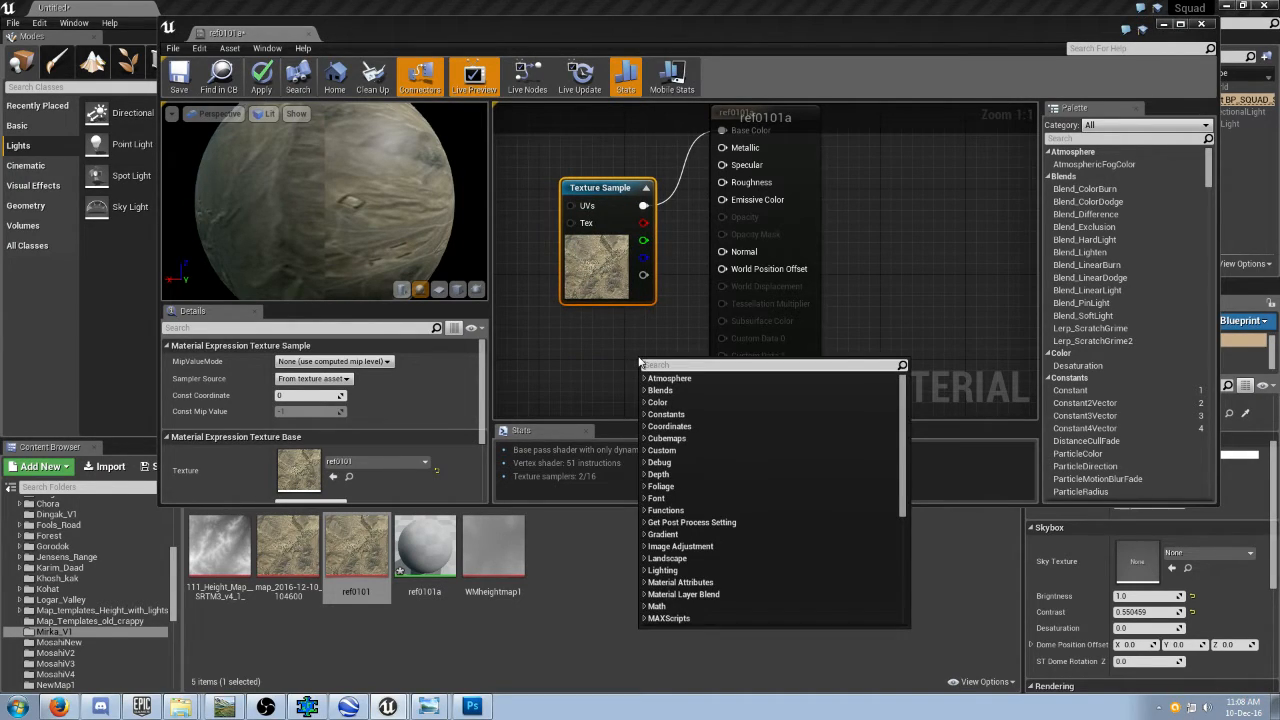
pyautogui.click(650, 414)
pyautogui.click(668, 426)
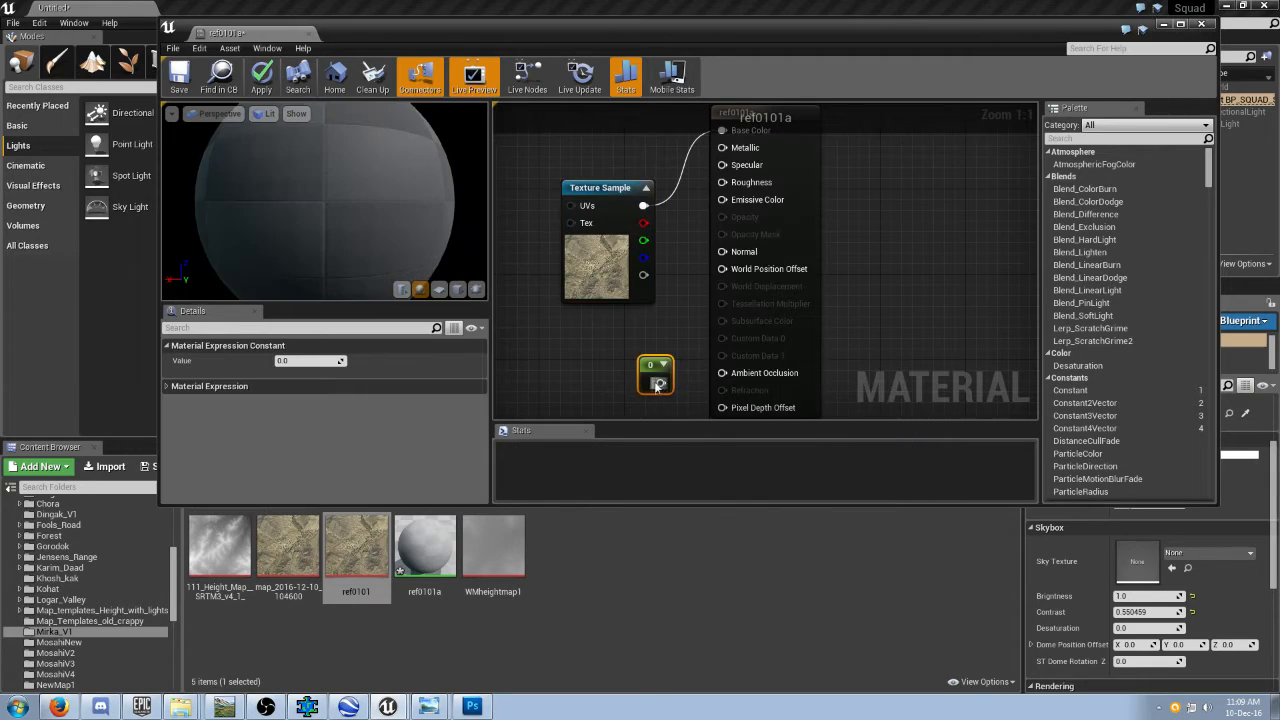
pyautogui.moveTo(658, 389); pyautogui.dragTo(654, 382)
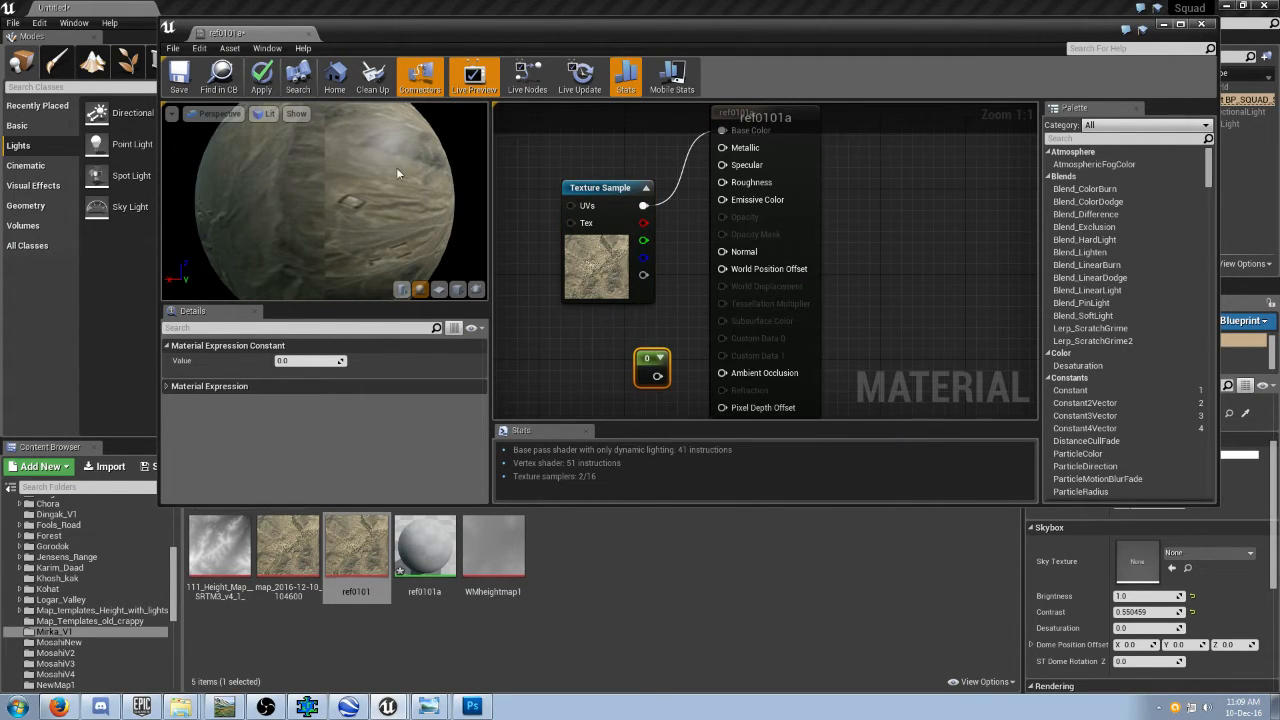
pyautogui.moveTo(650, 361); pyautogui.dragTo(722, 182)
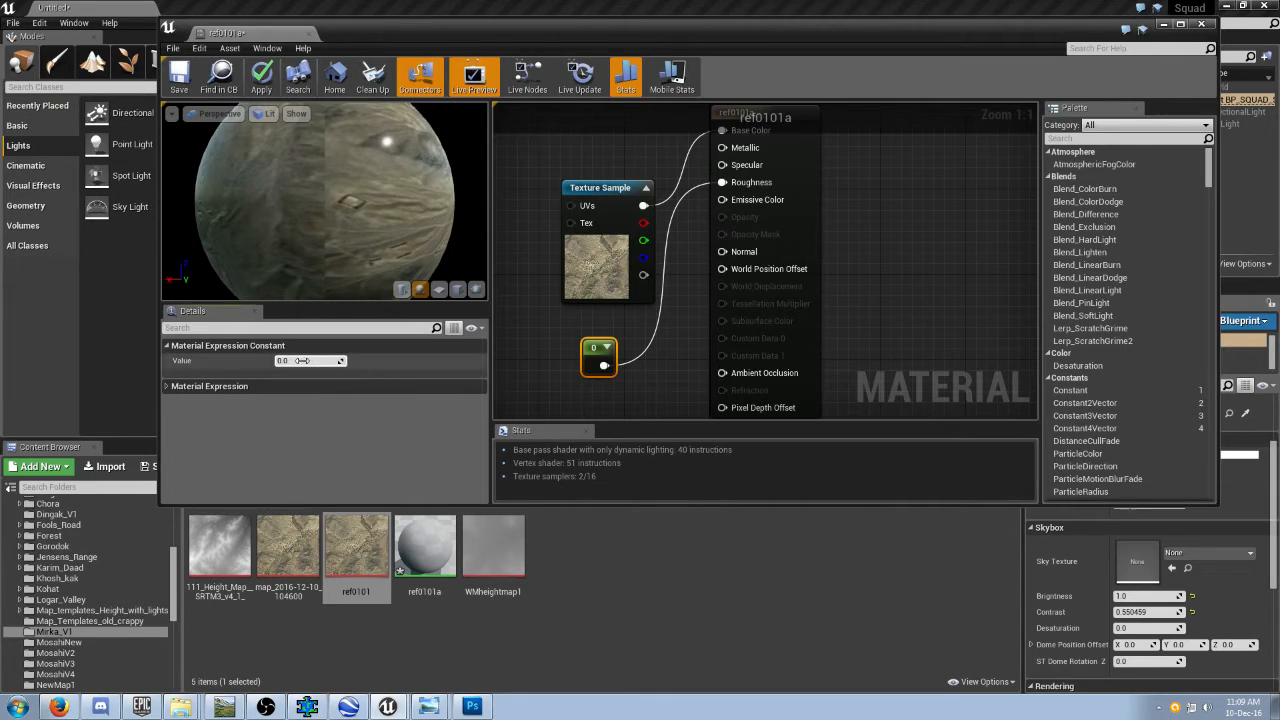
pyautogui.click(552, 384)
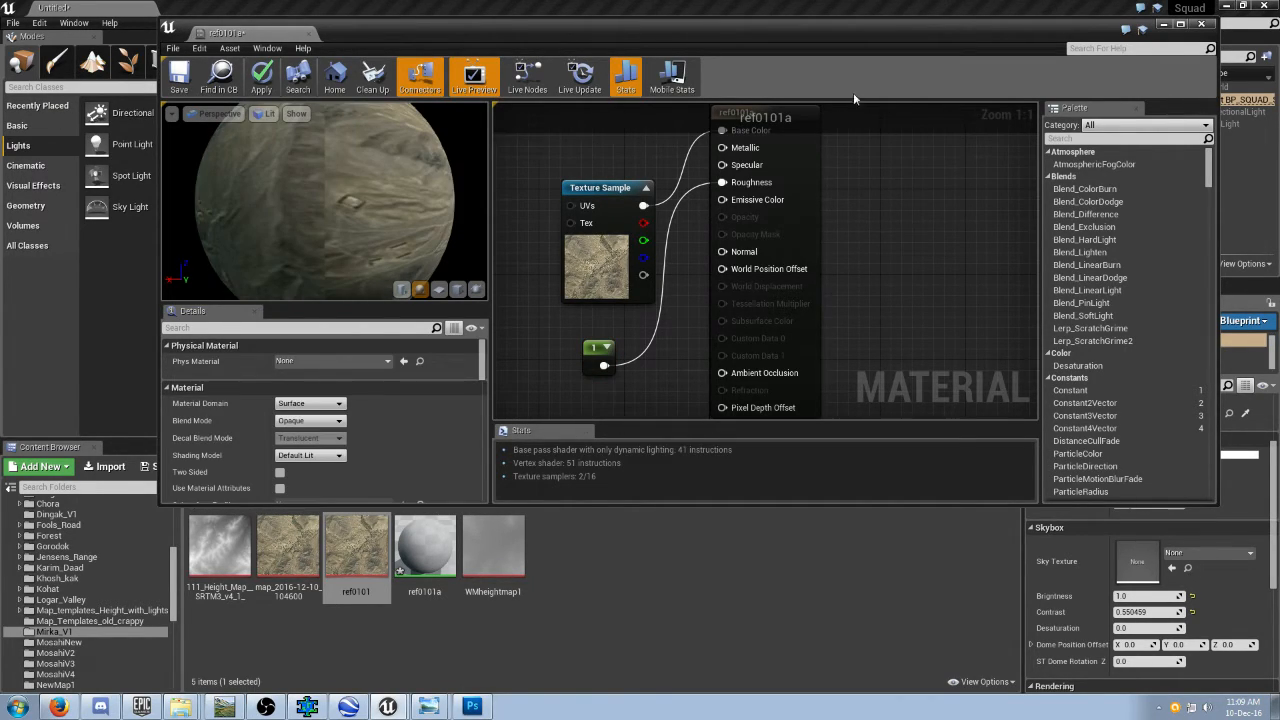
pyautogui.moveTo(617, 190); pyautogui.dragTo(638, 147)
pyautogui.moveTo(601, 347); pyautogui.dragTo(641, 347)
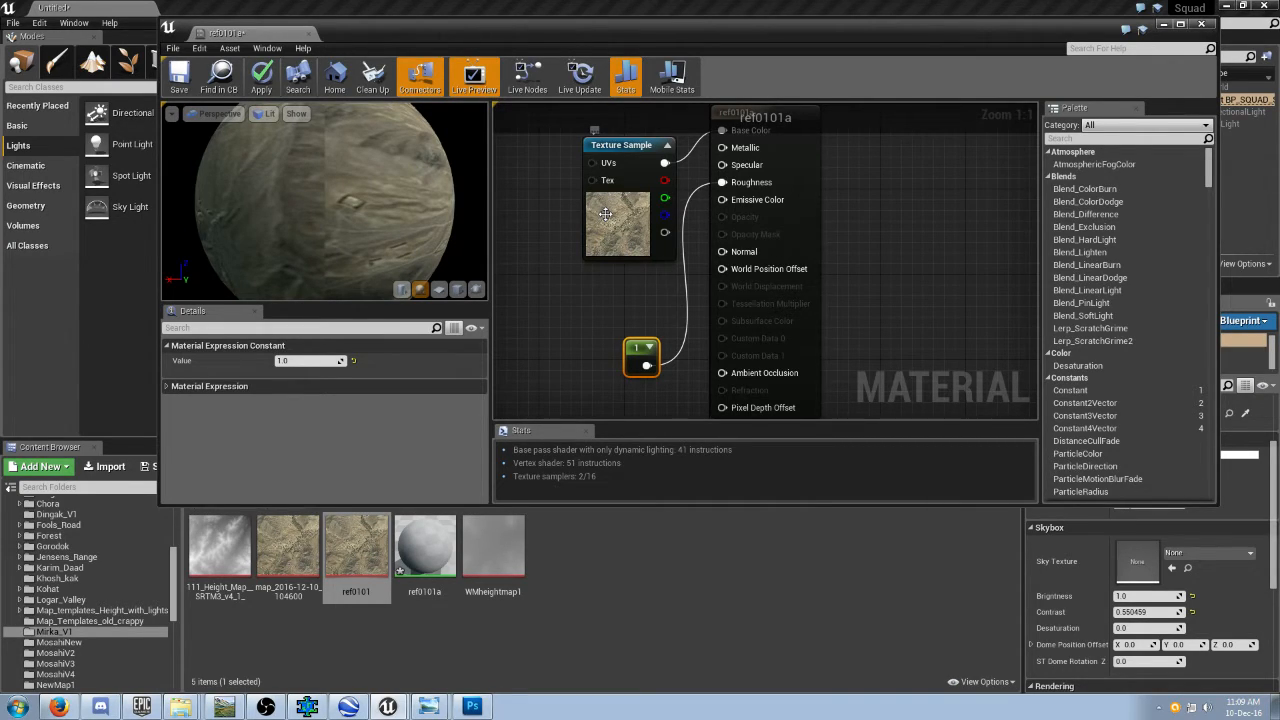
# Add a LandscapeLayerCoords node and connect it to the UVs input of the Texture Sample.
pyautogui.rightClick(542, 316)
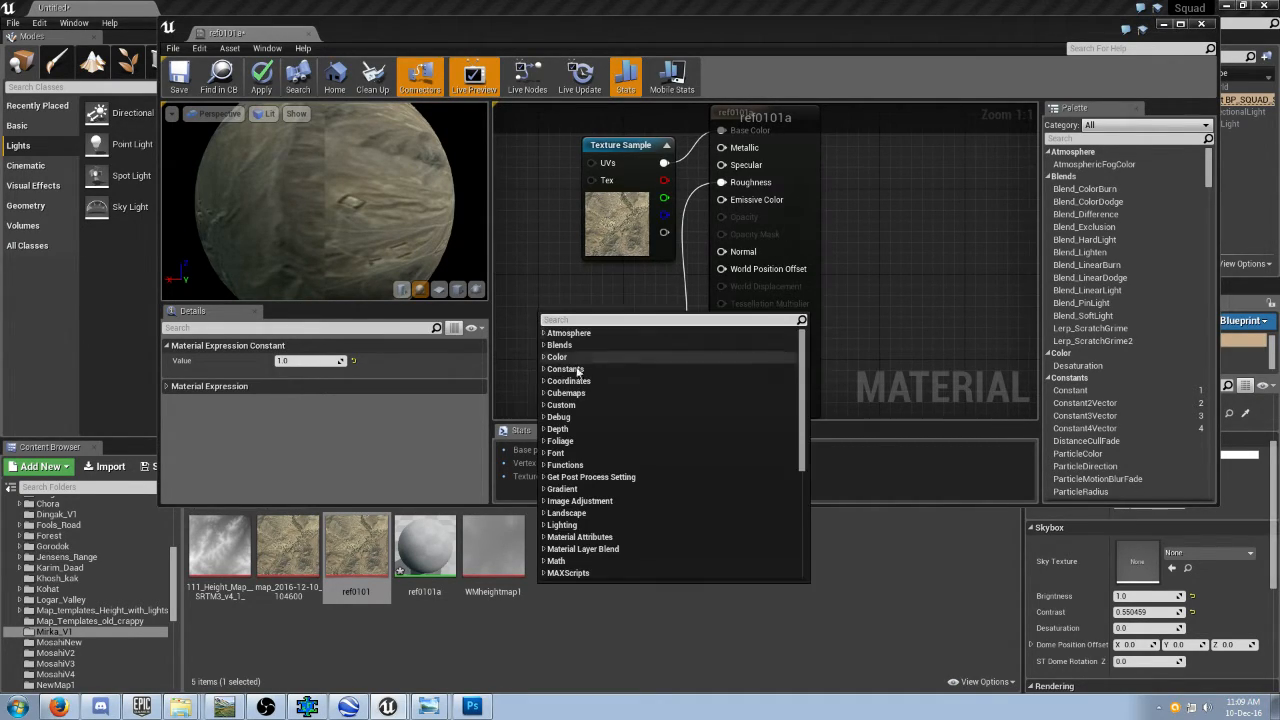
pyautogui.click(562, 513)
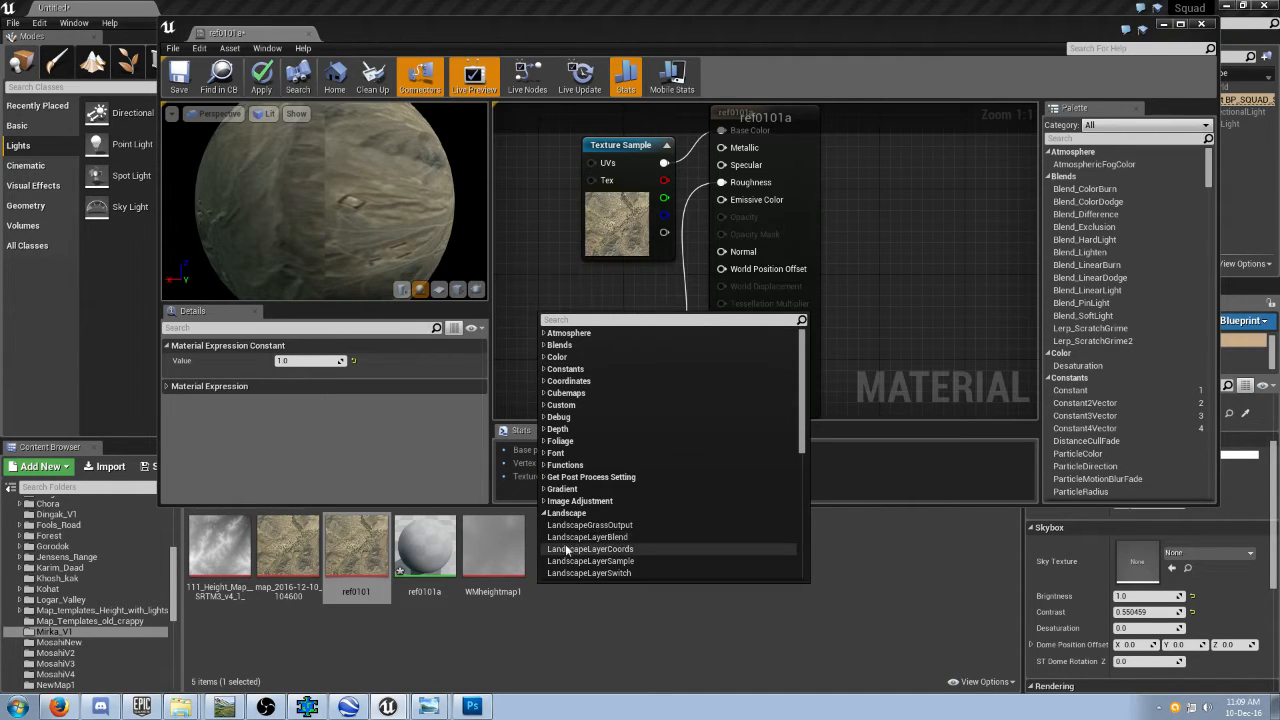
pyautogui.click(588, 549)
pyautogui.moveTo(583, 357); pyautogui.dragTo(617, 218)
pyautogui.scroll(-3, 588, 311)
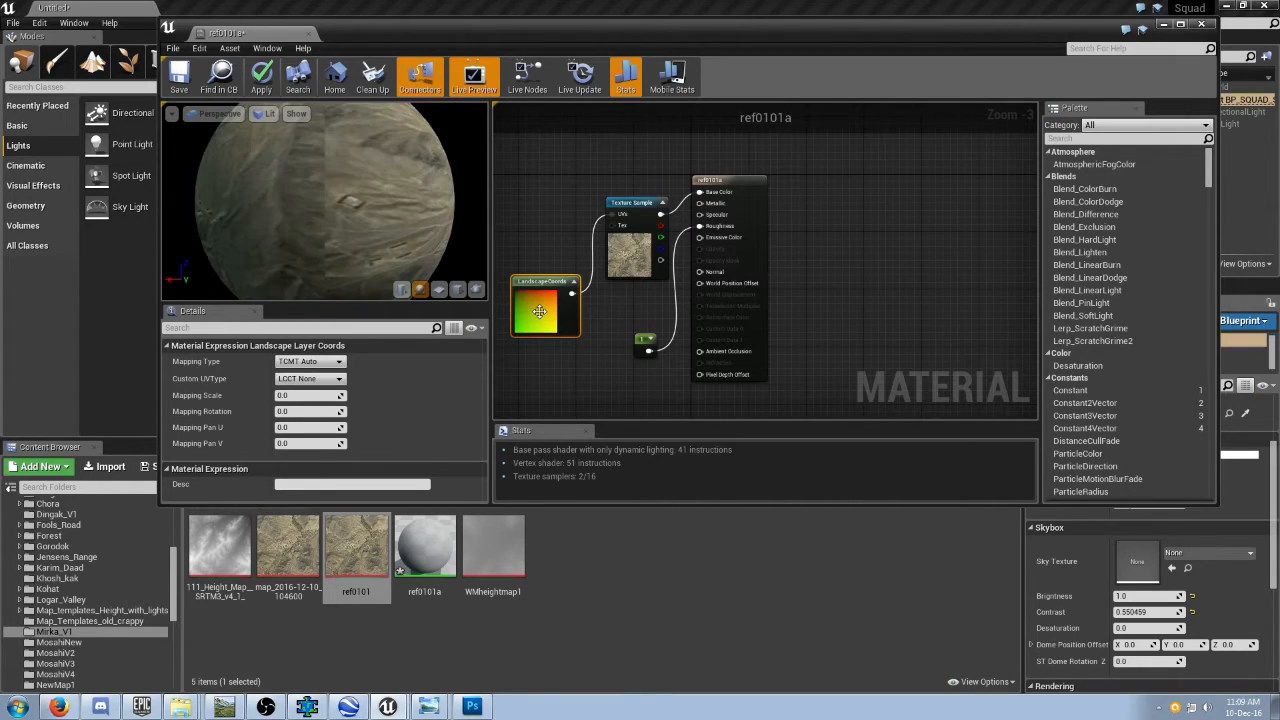
# Set the landscape coordinates node's Mapping Scale to 2017, and save and close the ref0101a material.
pyautogui.moveTo(308, 394); pyautogui.dragTo(371, 387)
pyautogui.write('2017')
pyautogui.press('Return')
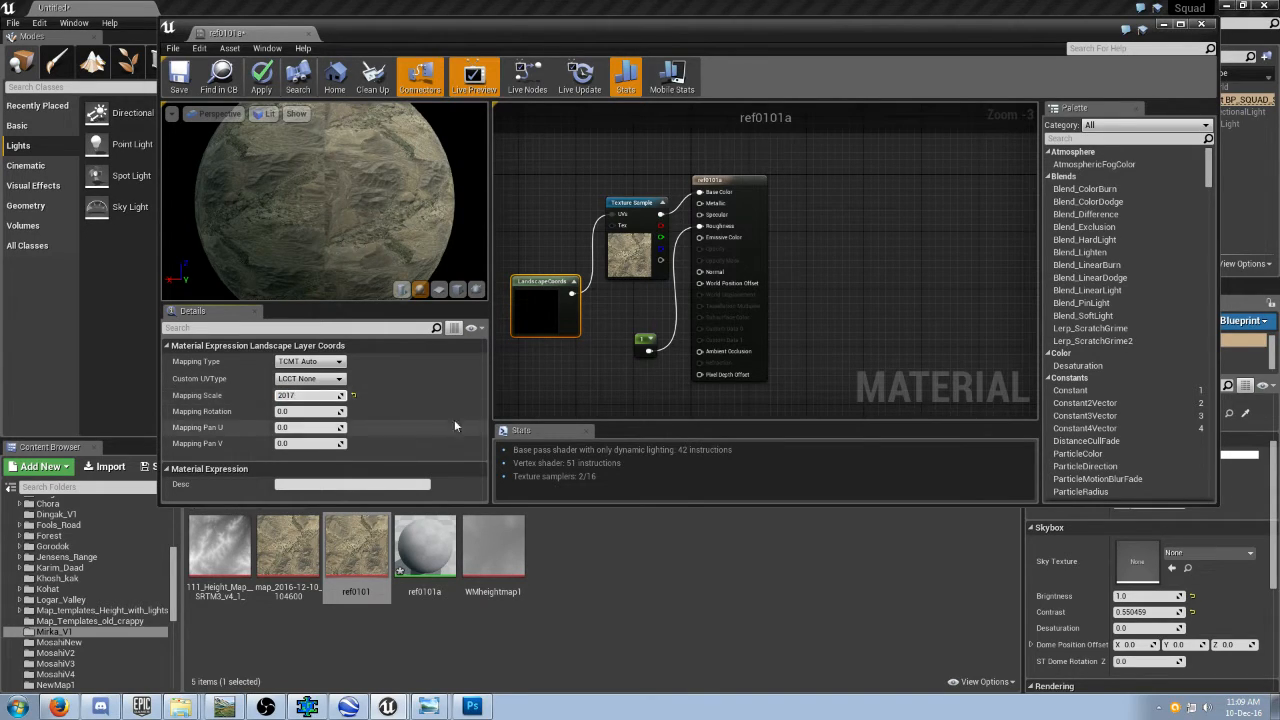
pyautogui.click(544, 388)
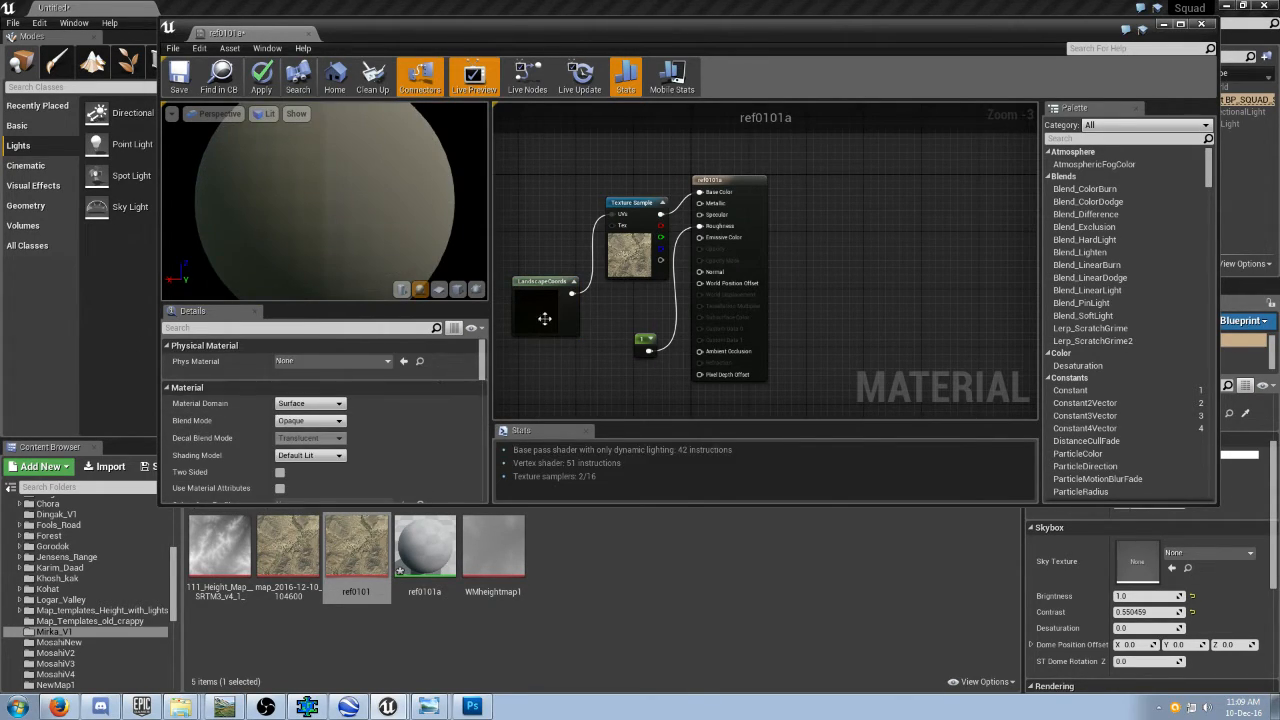
pyautogui.click(540, 321)
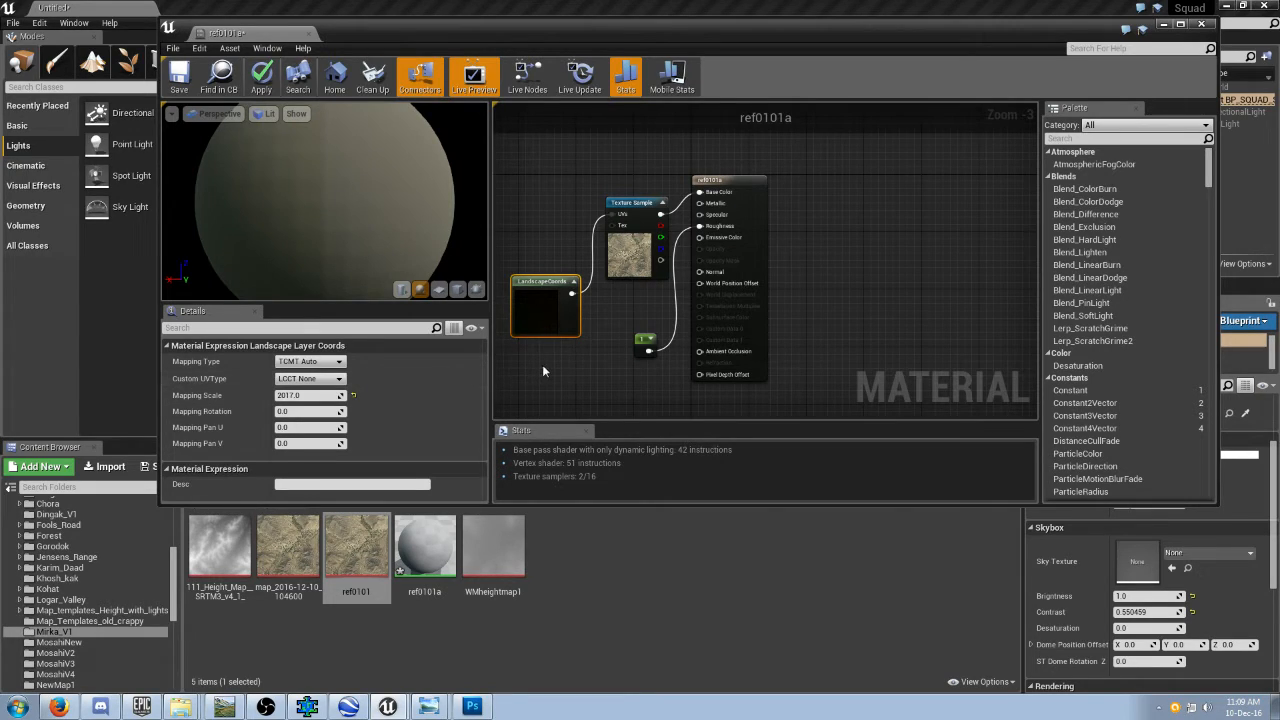
pyautogui.click(543, 371)
pyautogui.click(176, 80)
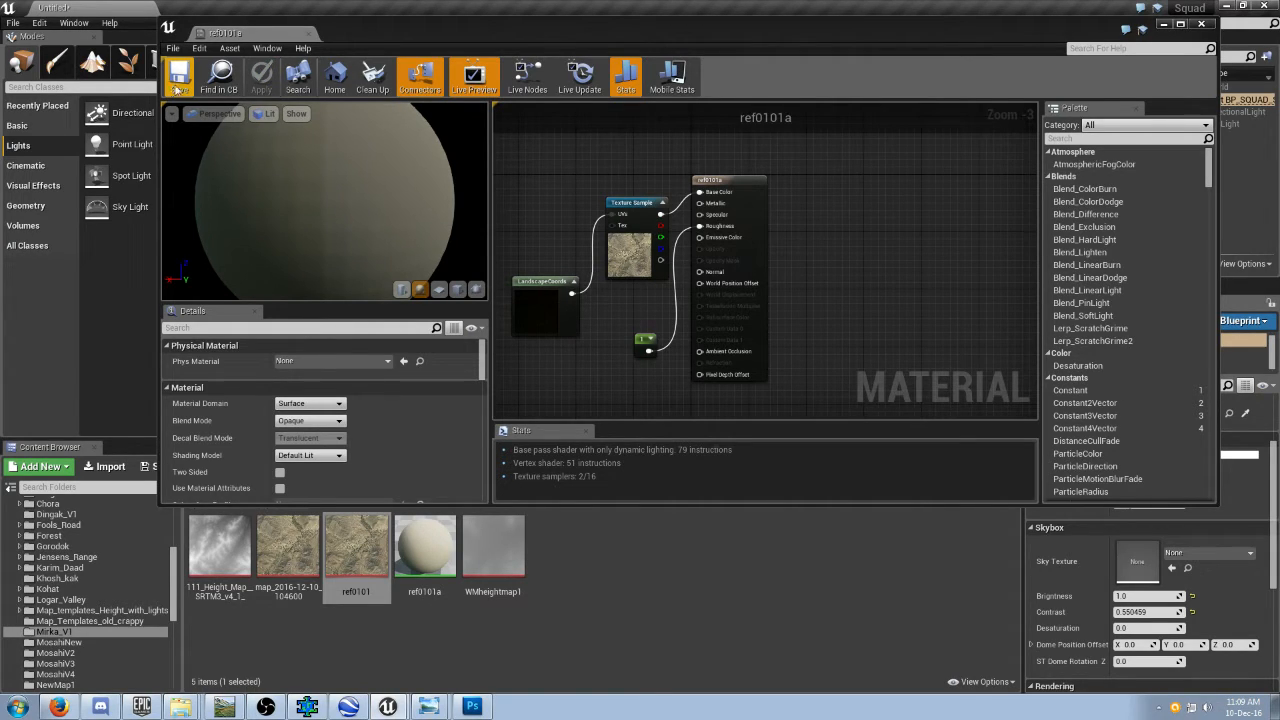
pyautogui.click(1200, 24)
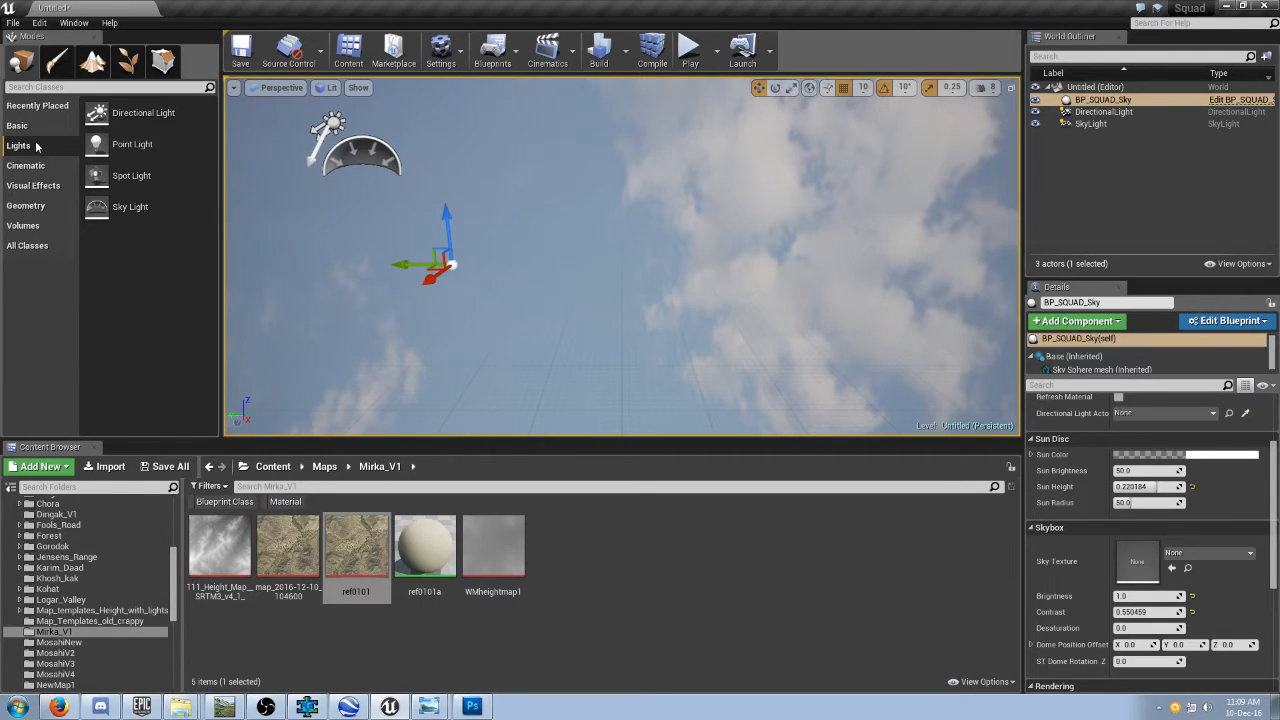
# Set up a new landscape imported from file, using the WMheightmap1 heightmap from the project's Content/Maps/Mirka_V1 folder.
pyautogui.click(92, 63)
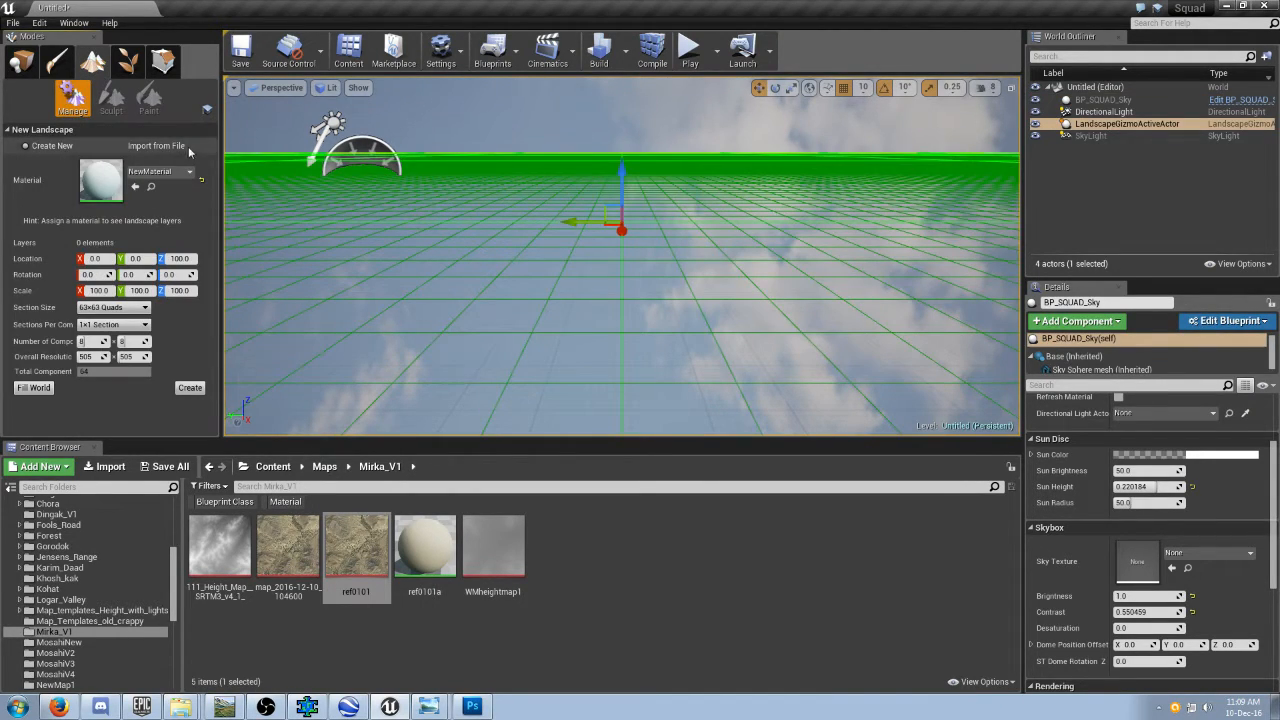
pyautogui.click(143, 147)
pyautogui.click(194, 162)
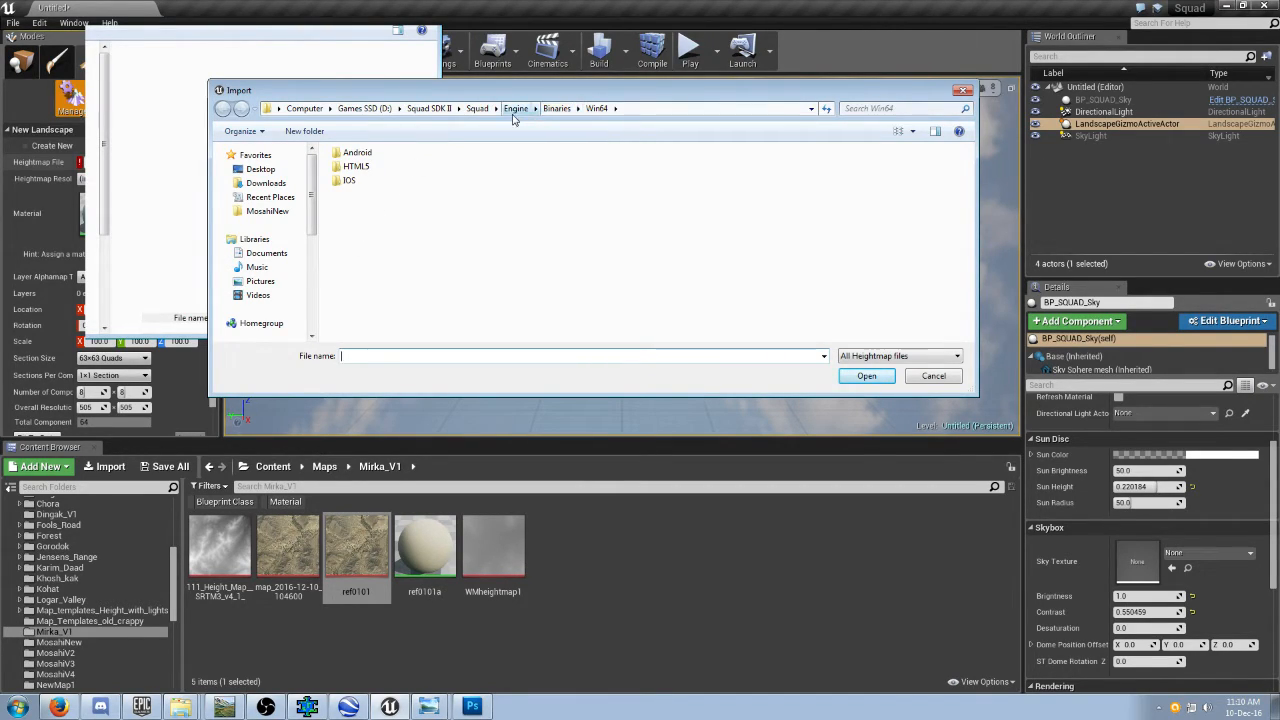
pyautogui.click(476, 110)
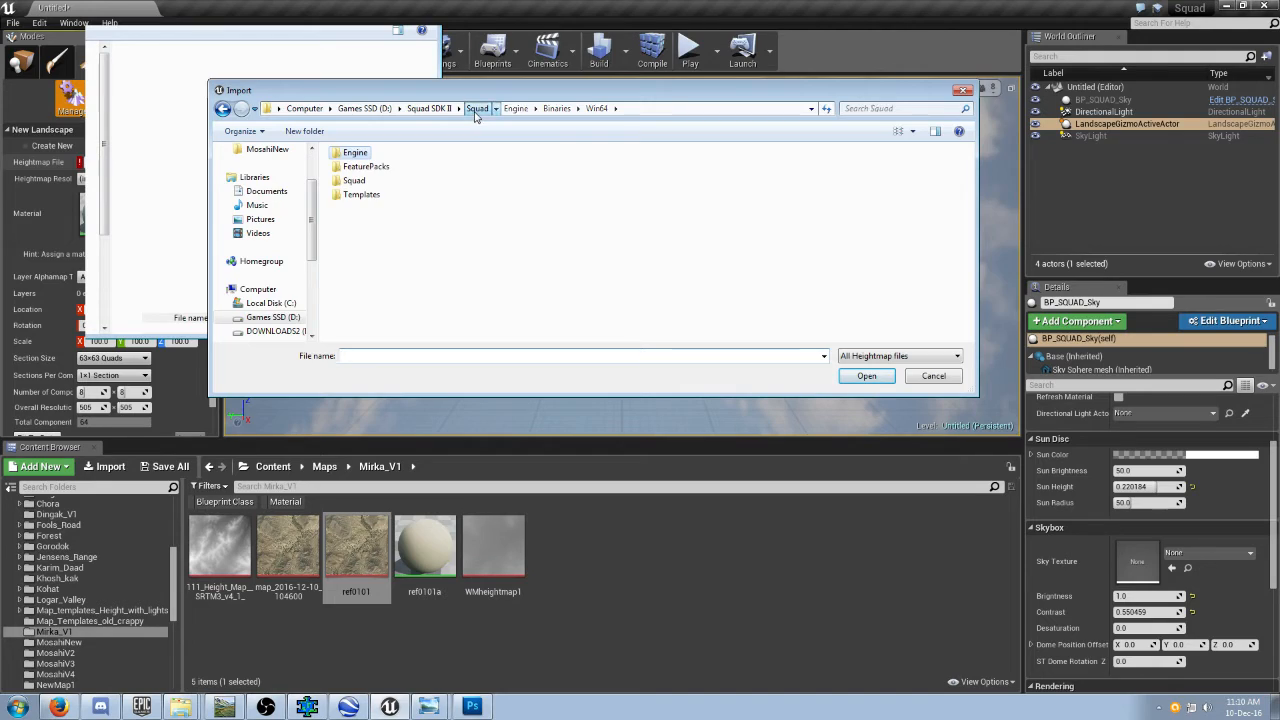
pyautogui.doubleClick(355, 182)
pyautogui.doubleClick(355, 181)
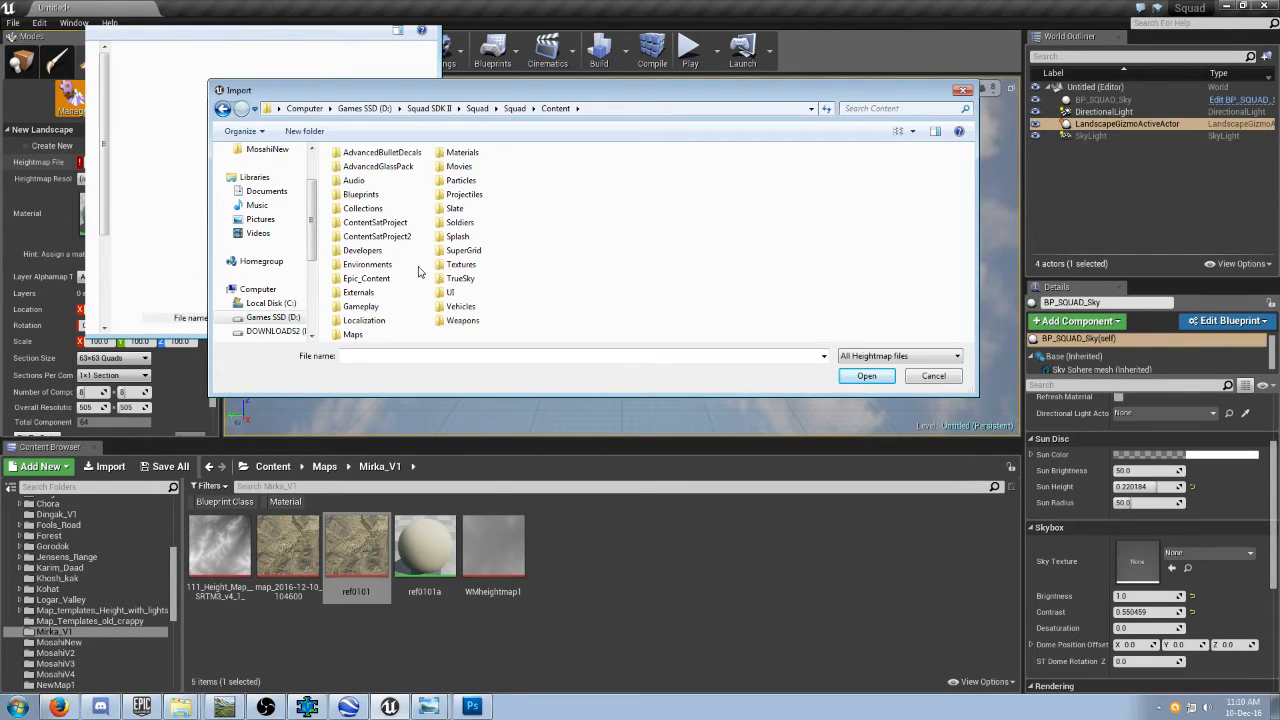
pyautogui.doubleClick(353, 335)
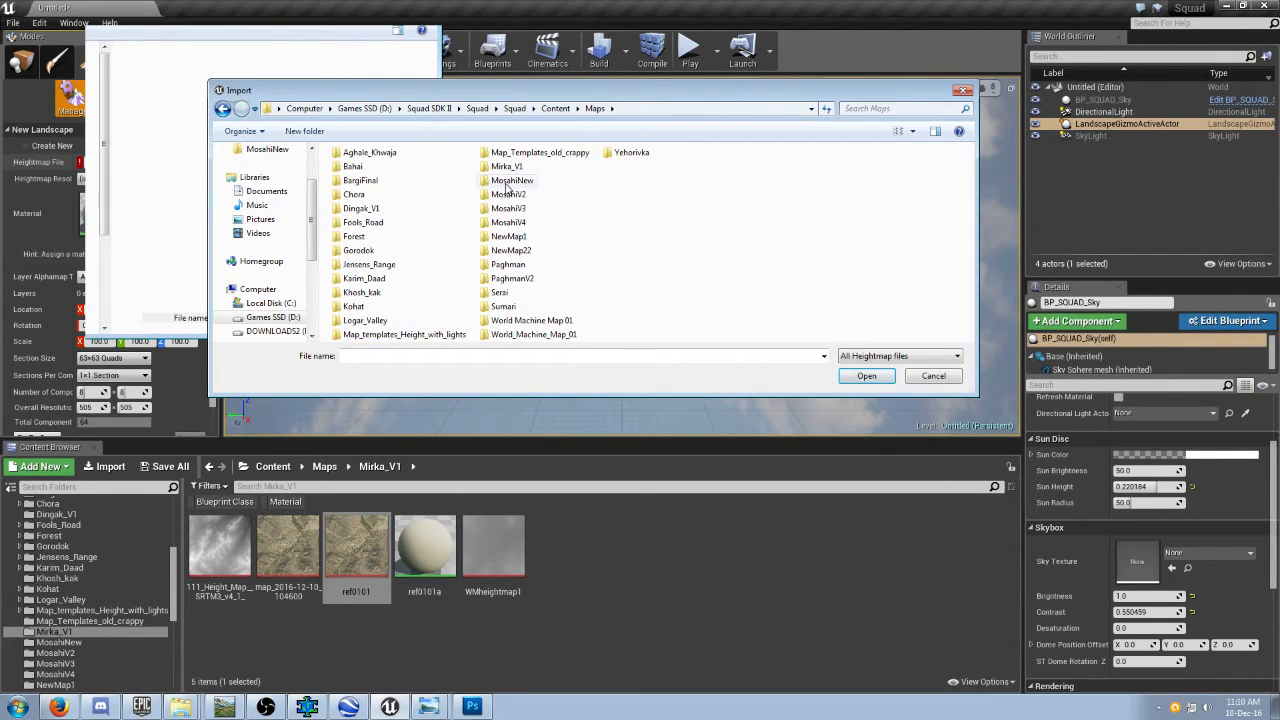
pyautogui.doubleClick(510, 170)
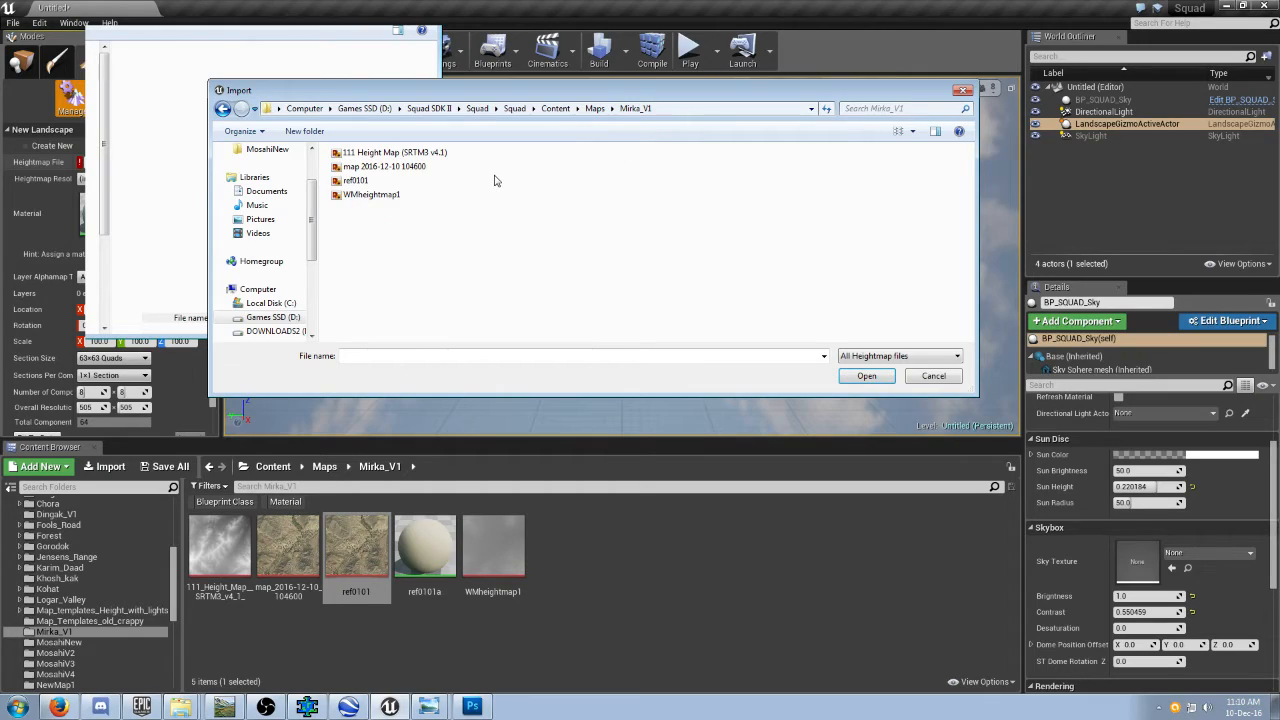
pyautogui.click(372, 194)
pyautogui.click(849, 380)
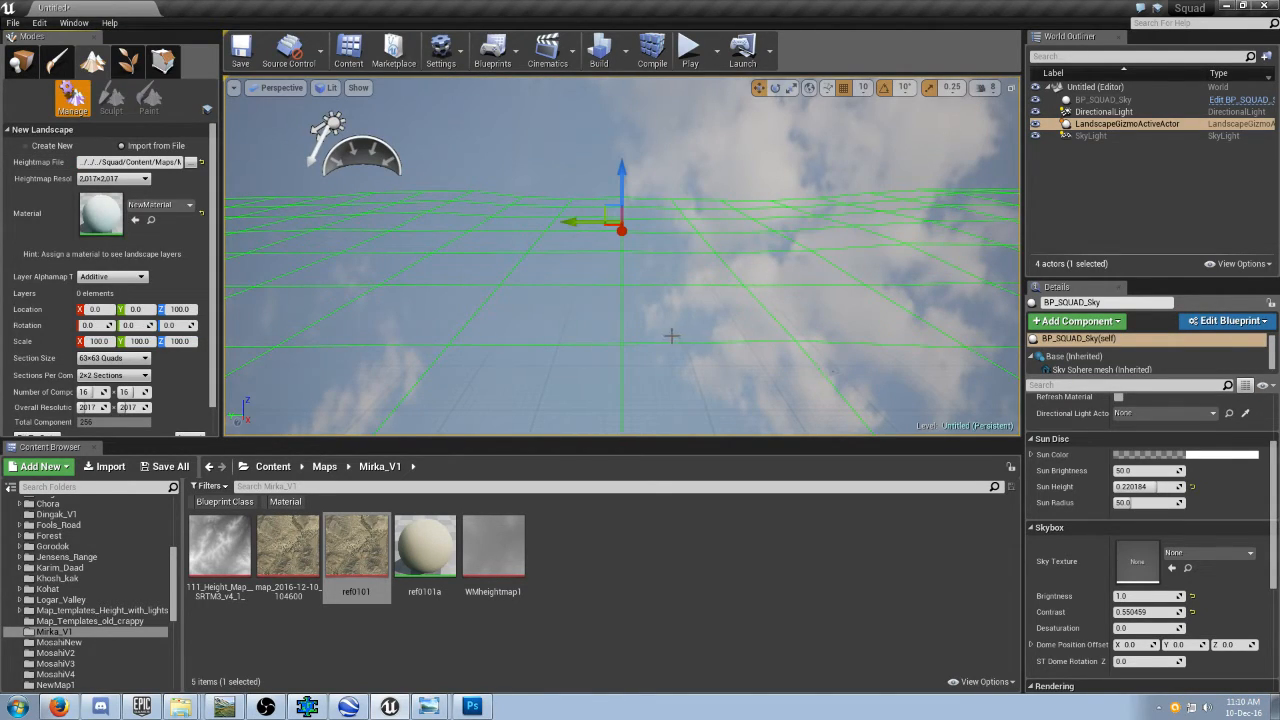
# Assign the ref0101a material to the new landscape and import it.
pyautogui.moveTo(641, 326); pyautogui.dragTo(641, 362, button='right')
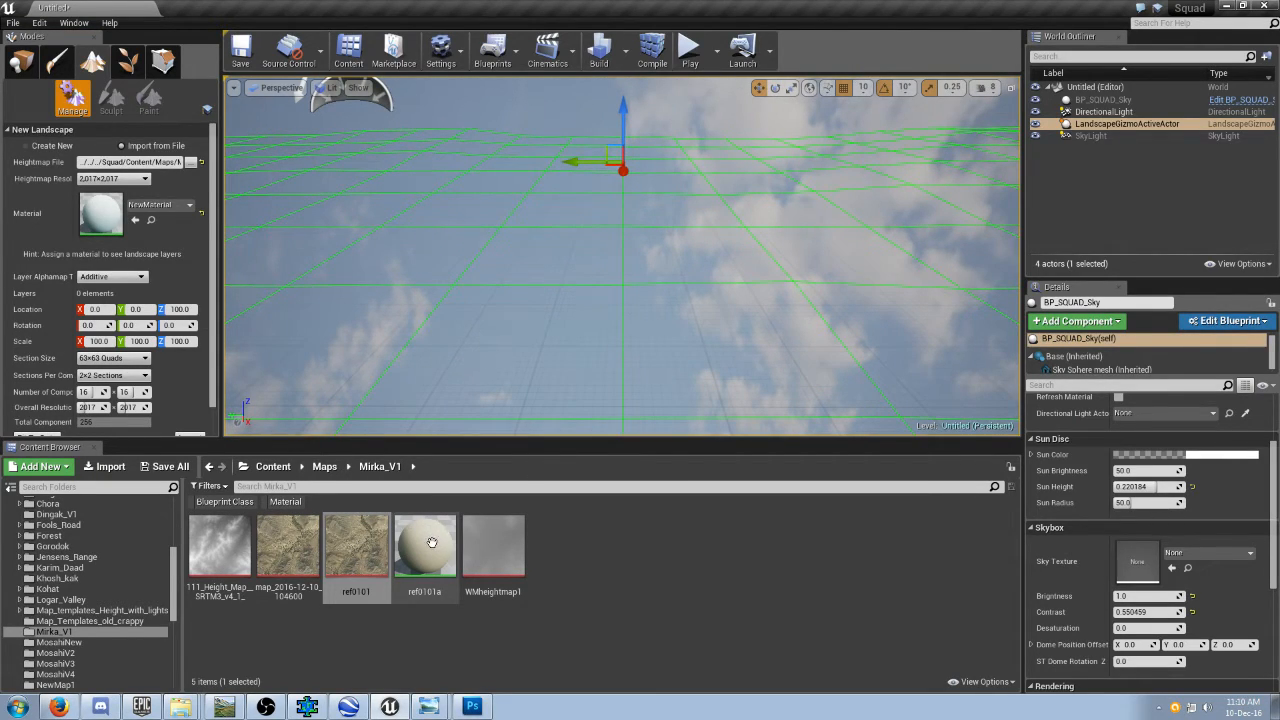
pyautogui.moveTo(431, 543); pyautogui.dragTo(141, 207)
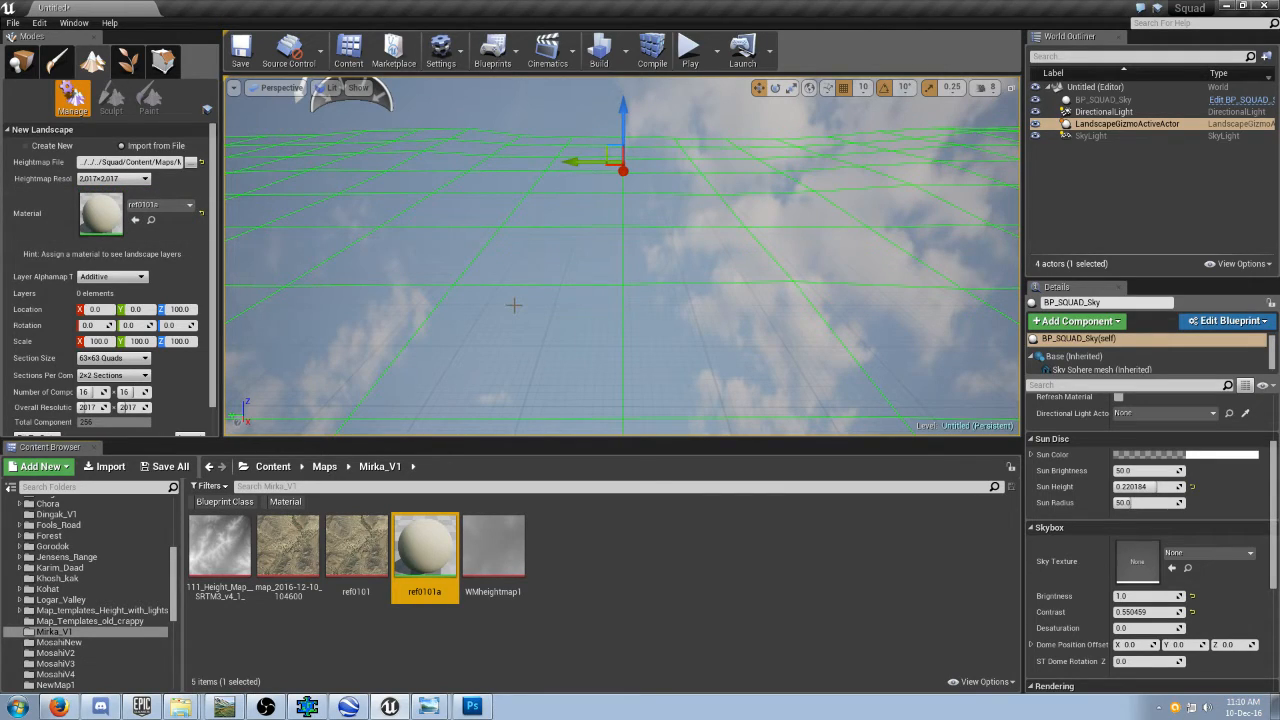
pyautogui.scroll(-1, 150, 380)
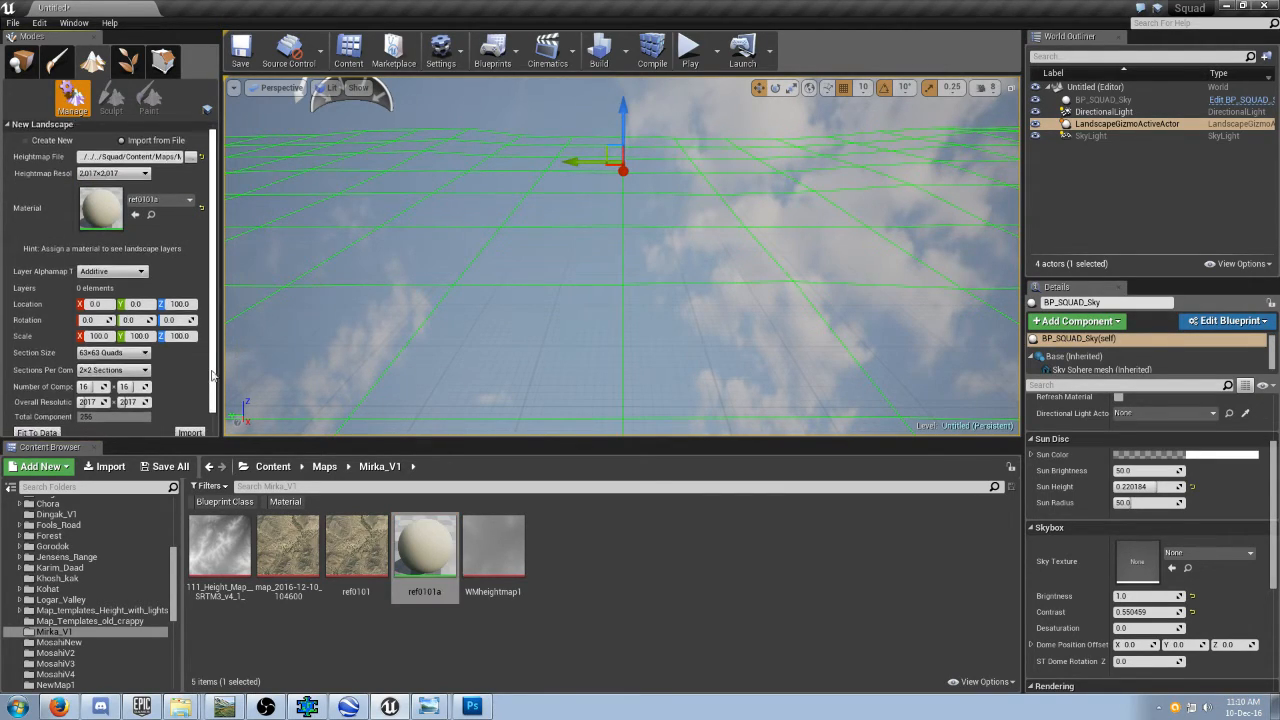
pyautogui.click(190, 426)
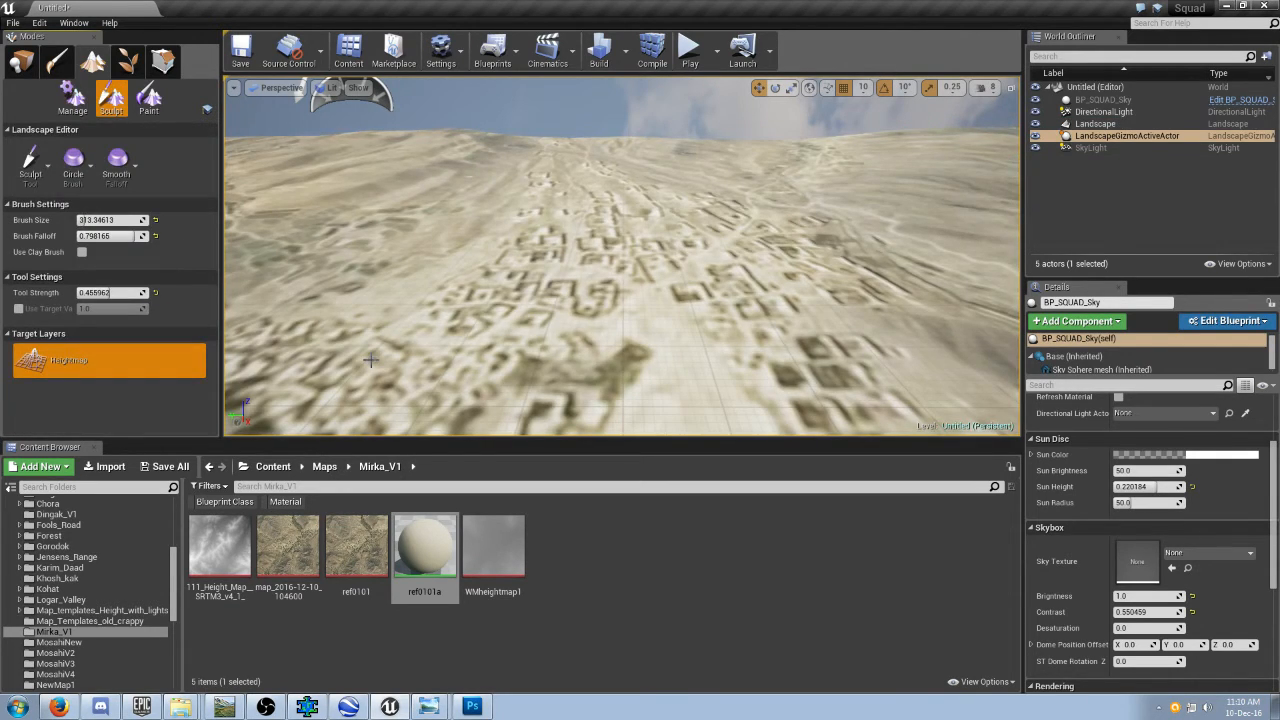
# Examine the imported landscape's relief and satellite texture from above the village and along the valley.
pyautogui.scroll(-4, 557, 324)
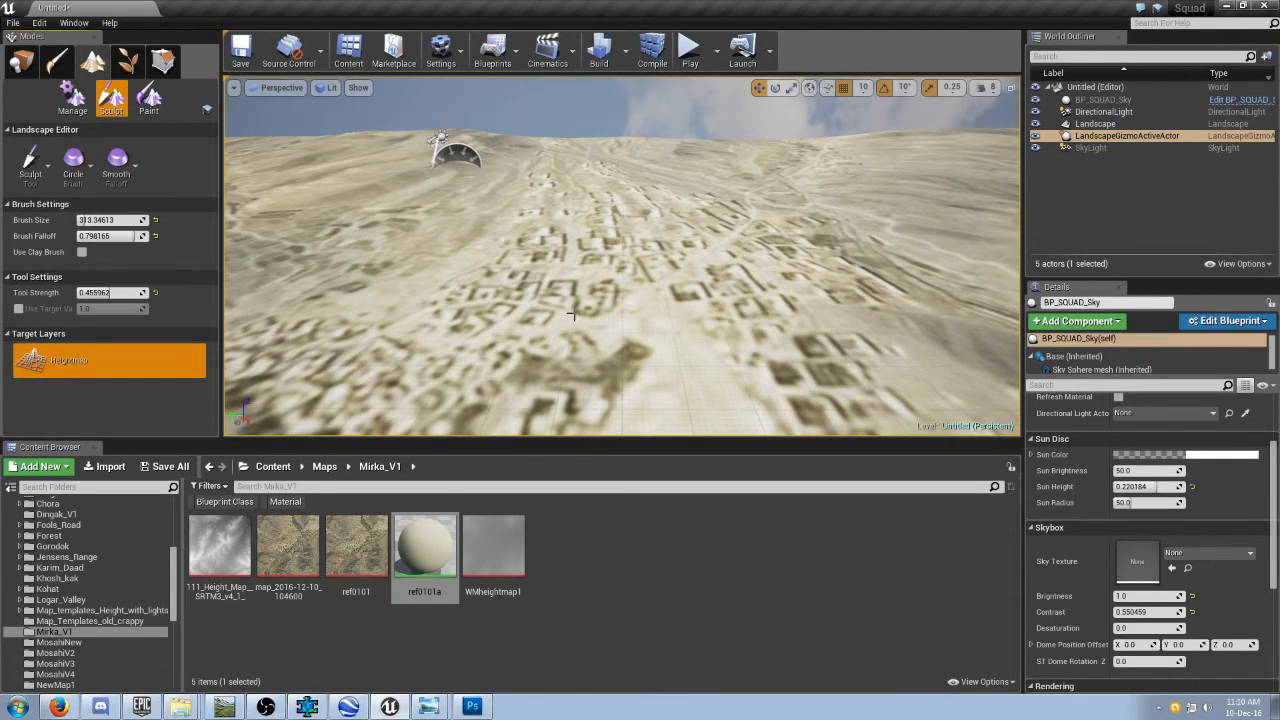
pyautogui.press('s')
pyautogui.moveTo(608, 289); pyautogui.dragTo(490, 312, button='right')
pyautogui.press('w')
pyautogui.press('s')
pyautogui.press('w')
pyautogui.press('s')
pyautogui.press('s')
pyautogui.press('d')
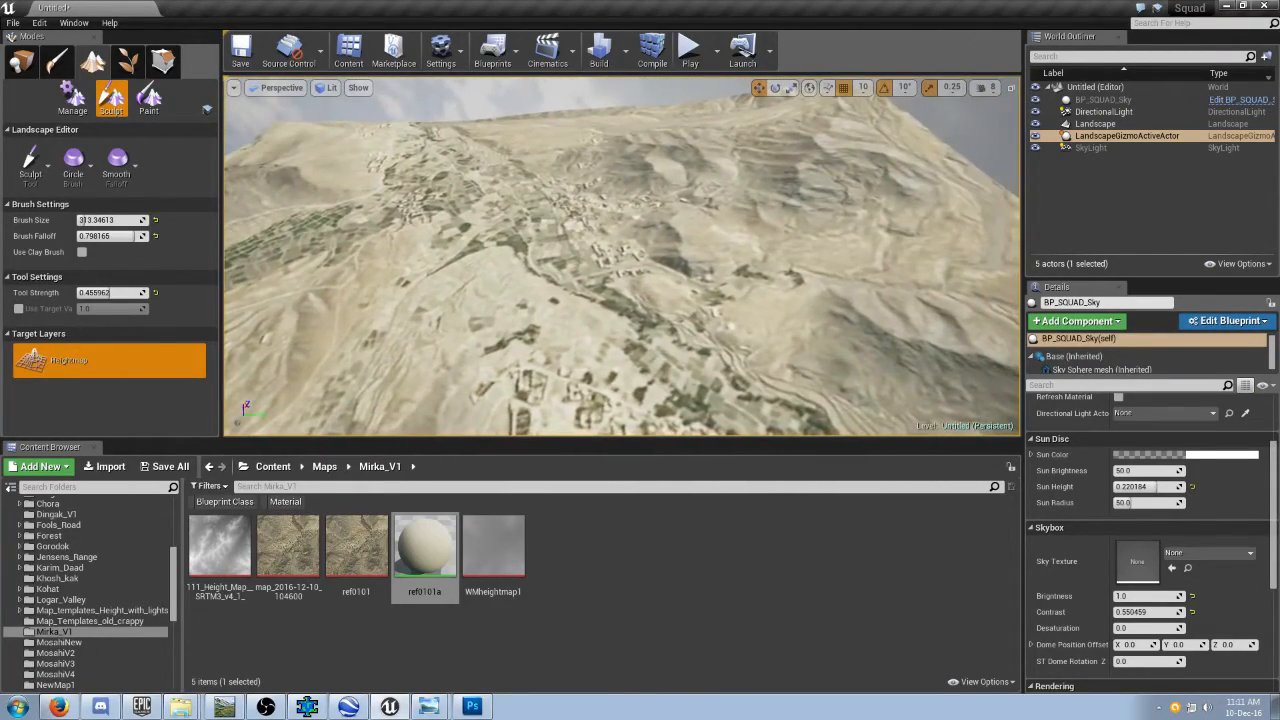
# Set the Landscape actor's Z scale to 280.
pyautogui.click(1110, 124)
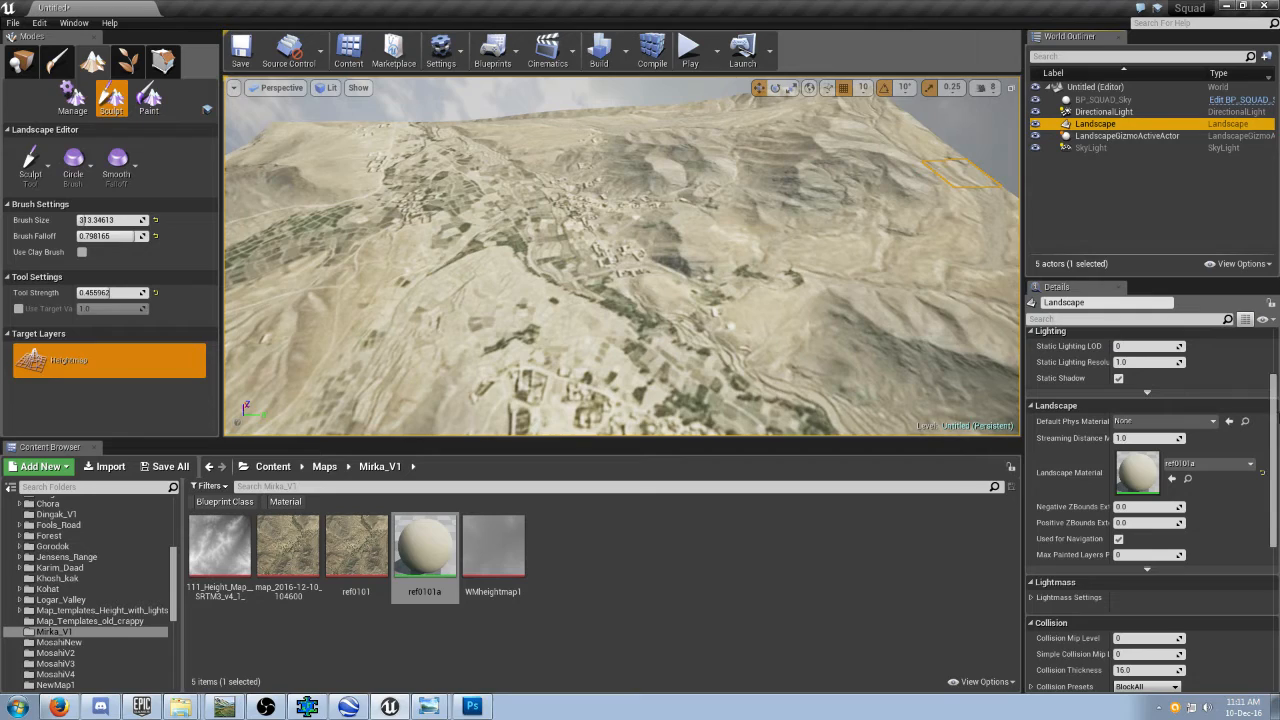
pyautogui.moveTo(1276, 414); pyautogui.dragTo(1257, 357)
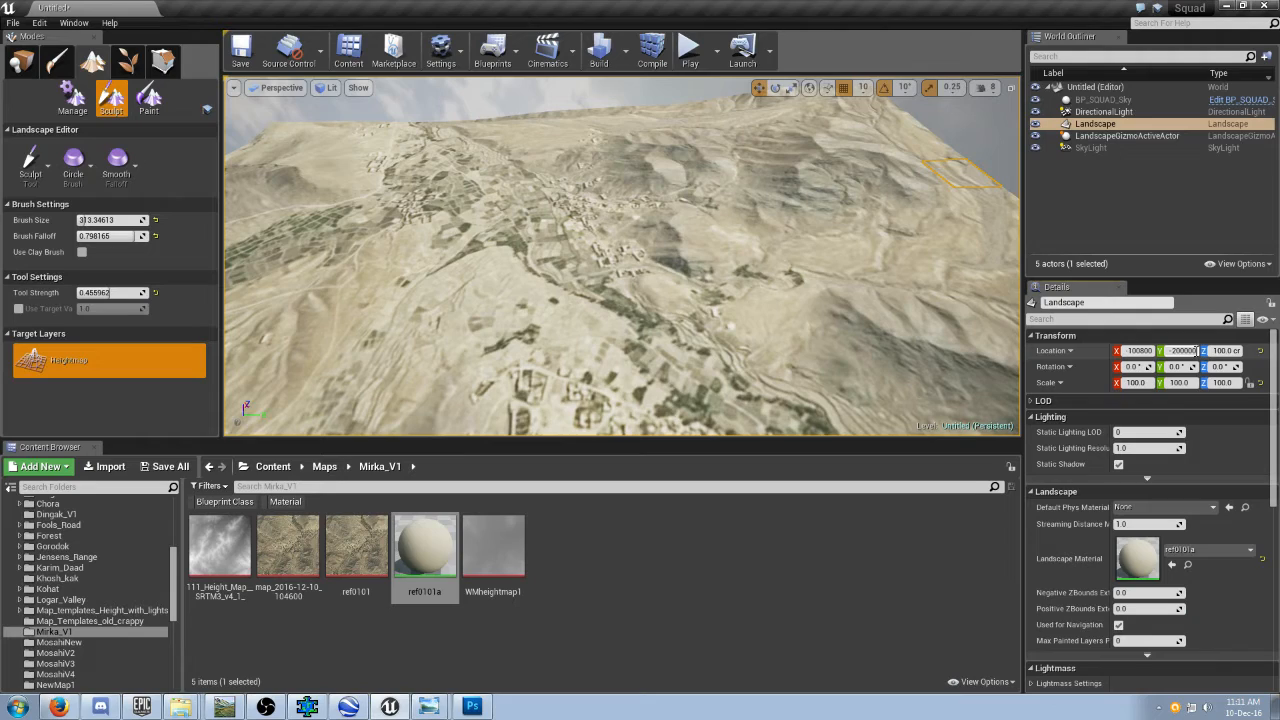
pyautogui.click(1240, 383)
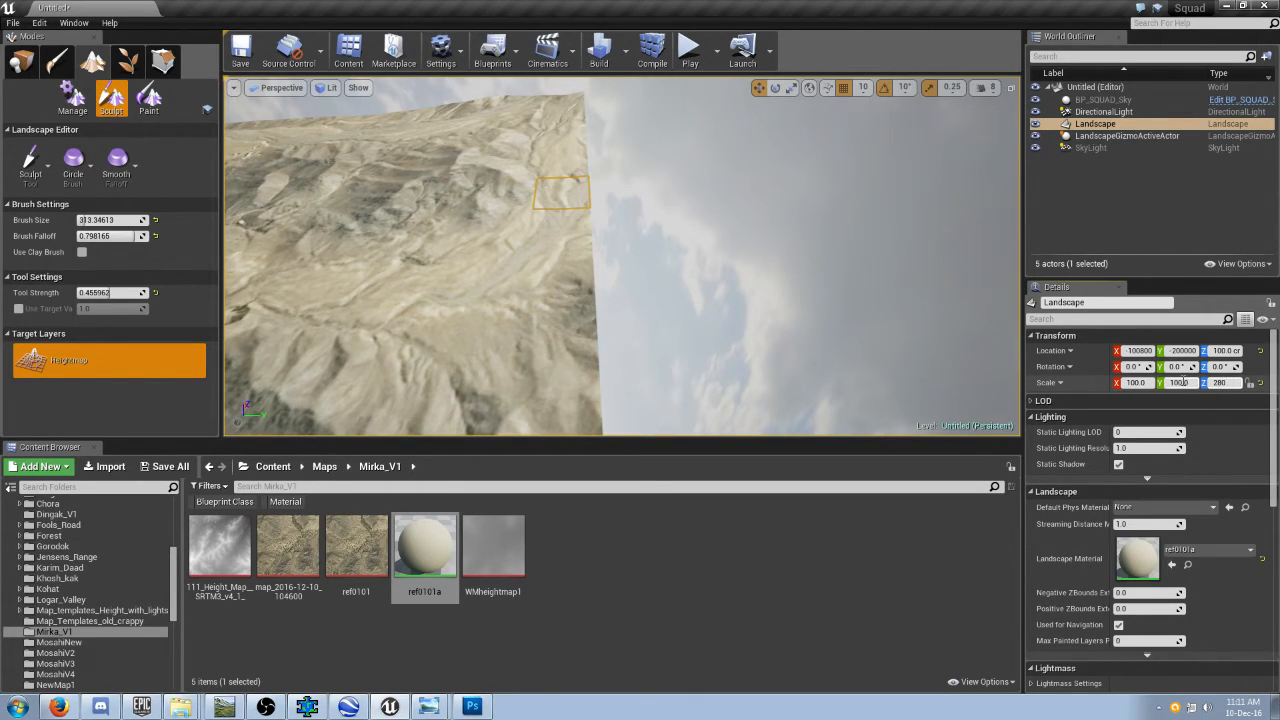
pyautogui.press('Return')
# Compare the rescaled landscape's mountain heights with the real terrain around Mirka in Google Earth.
pyautogui.moveTo(721, 313); pyautogui.dragTo(688, 310, button='right')
pyautogui.press('w')
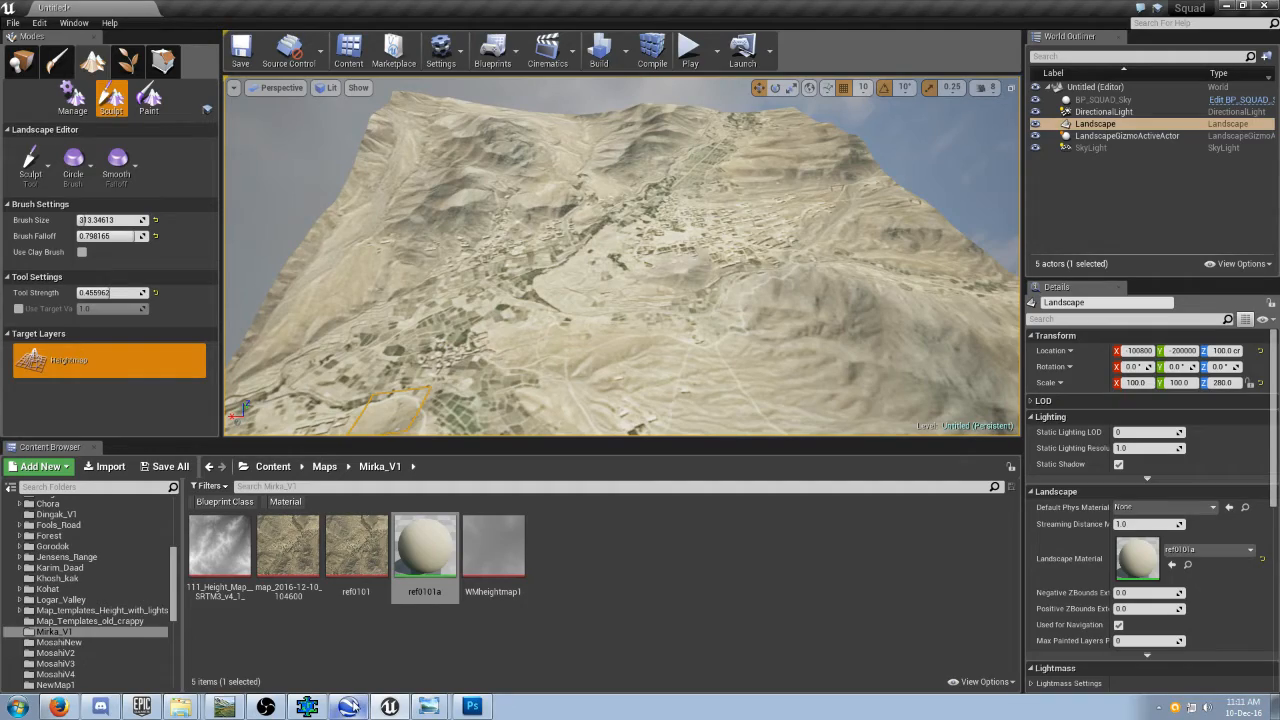
pyautogui.click(349, 706)
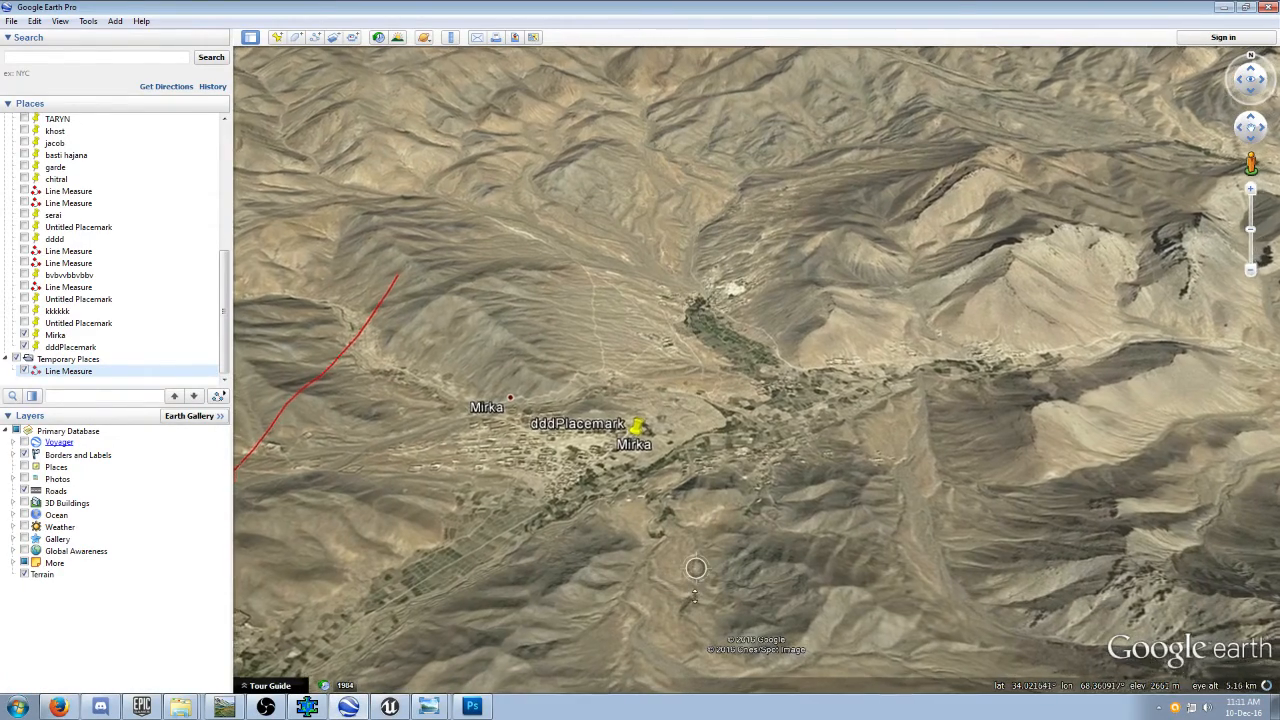
pyautogui.moveTo(695, 596)
pyautogui.mouseDown(button='middle')
pyautogui.moveTo(713, 594)
pyautogui.moveTo(718, 533)
pyautogui.mouseUp(button='middle')
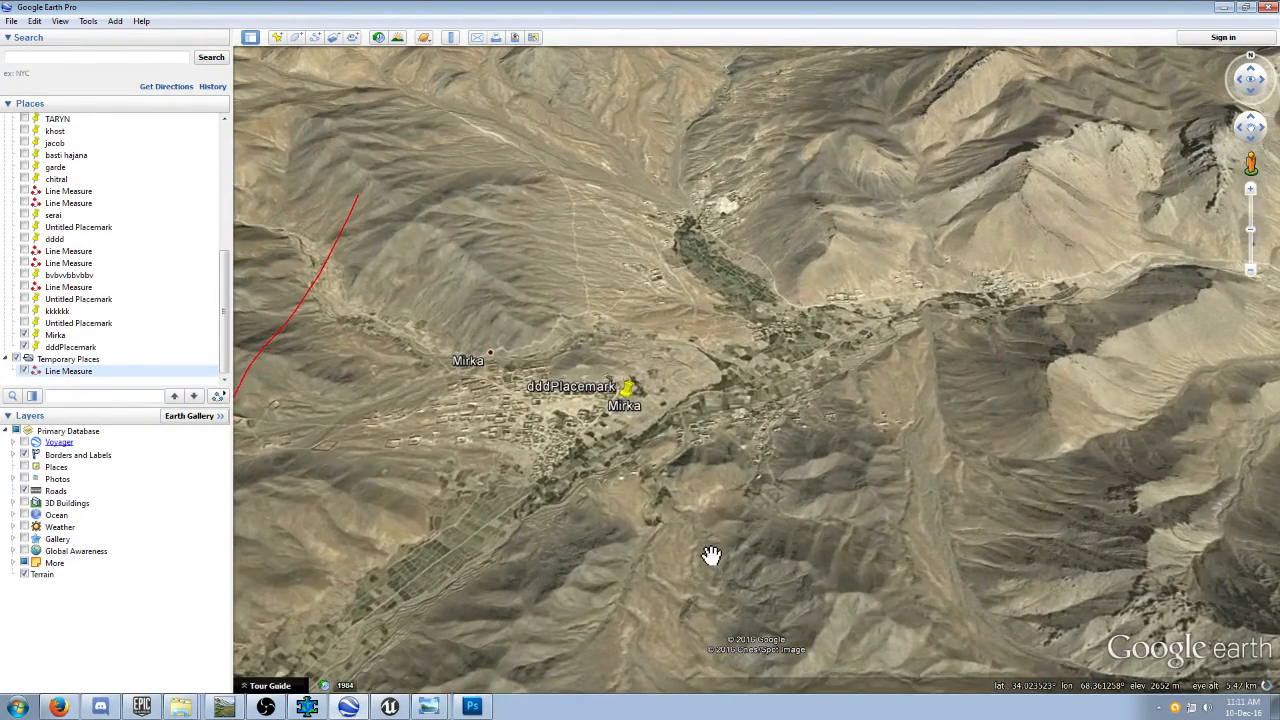
pyautogui.scroll(1, 711, 555)
pyautogui.scroll(1, 709, 543)
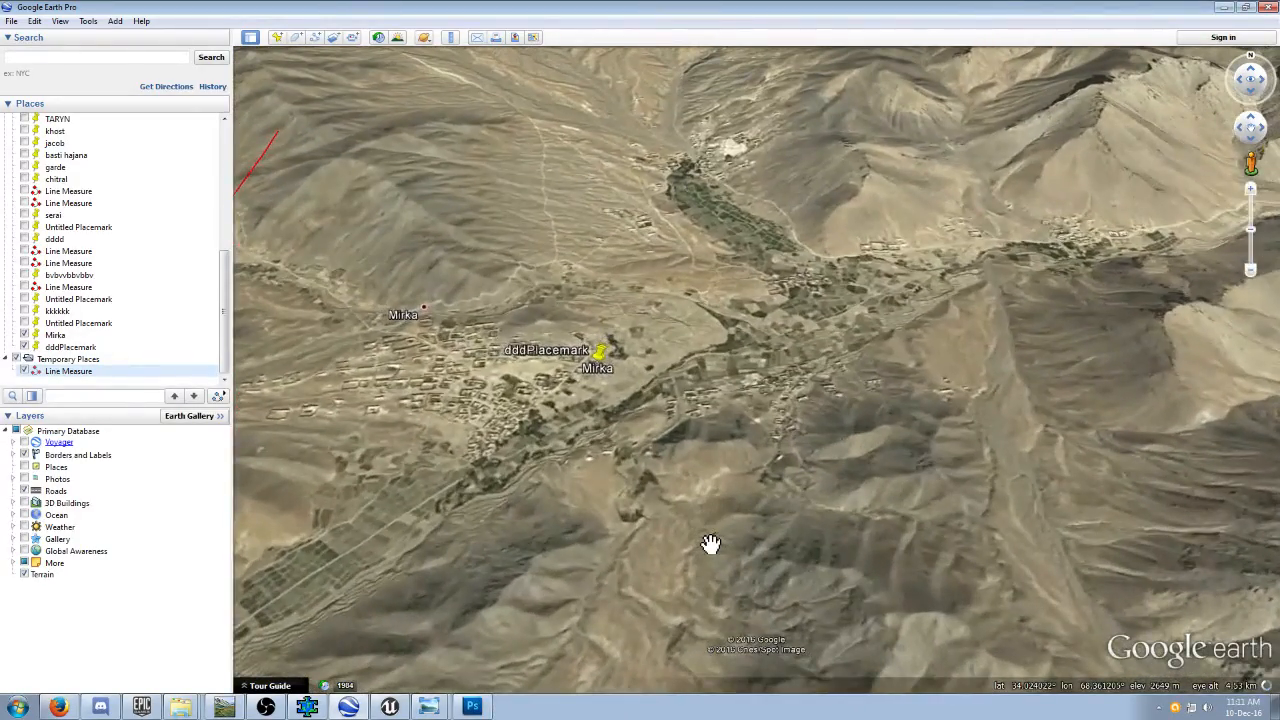
pyautogui.scroll(-1, 709, 540)
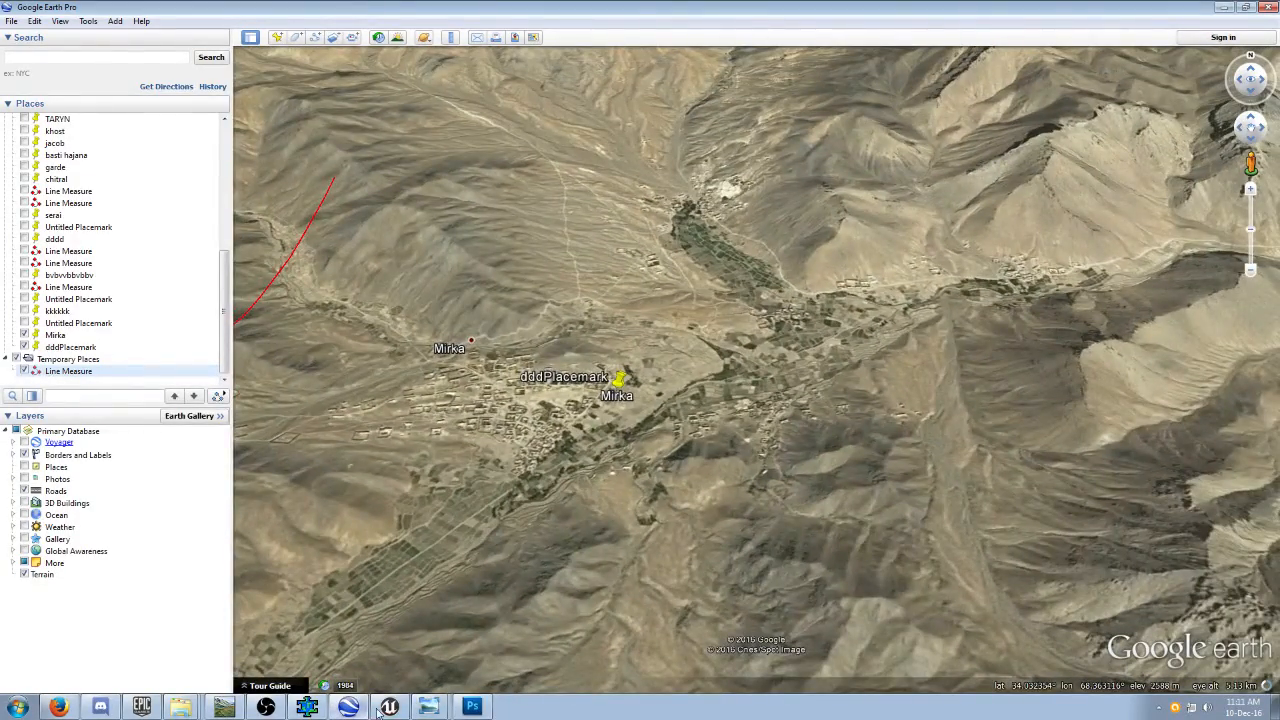
pyautogui.click(389, 707)
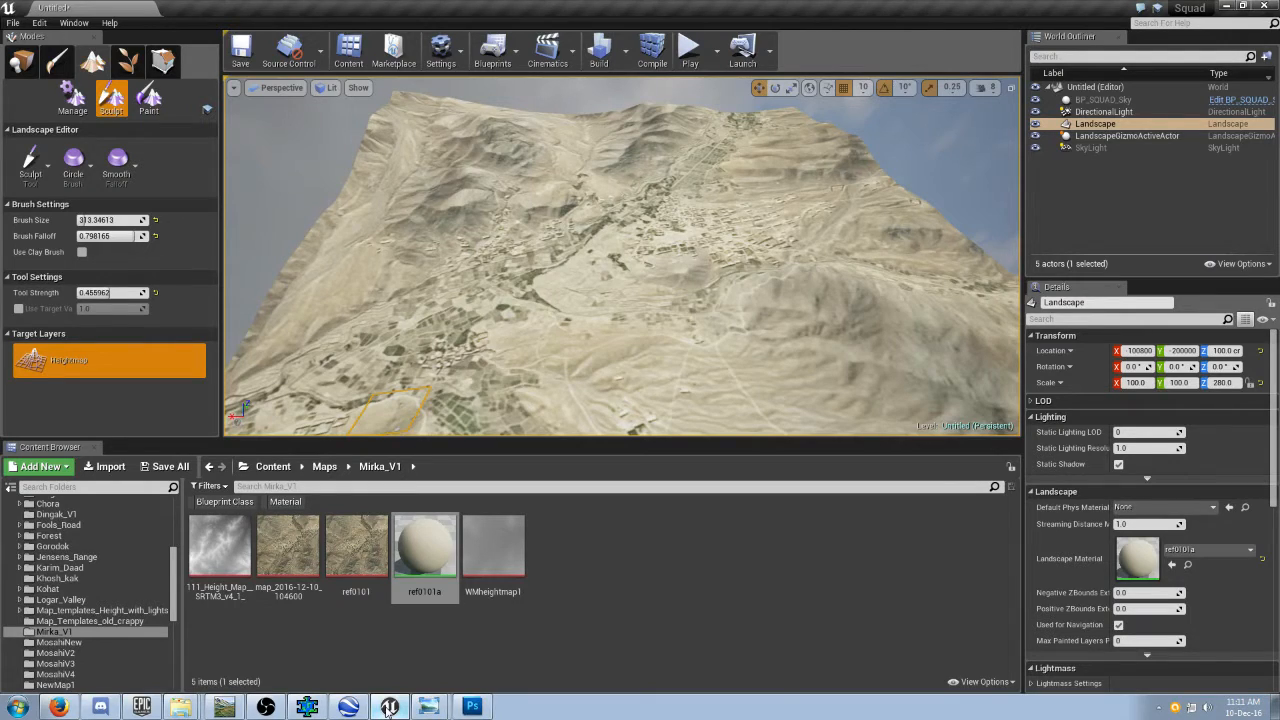
pyautogui.click(389, 707)
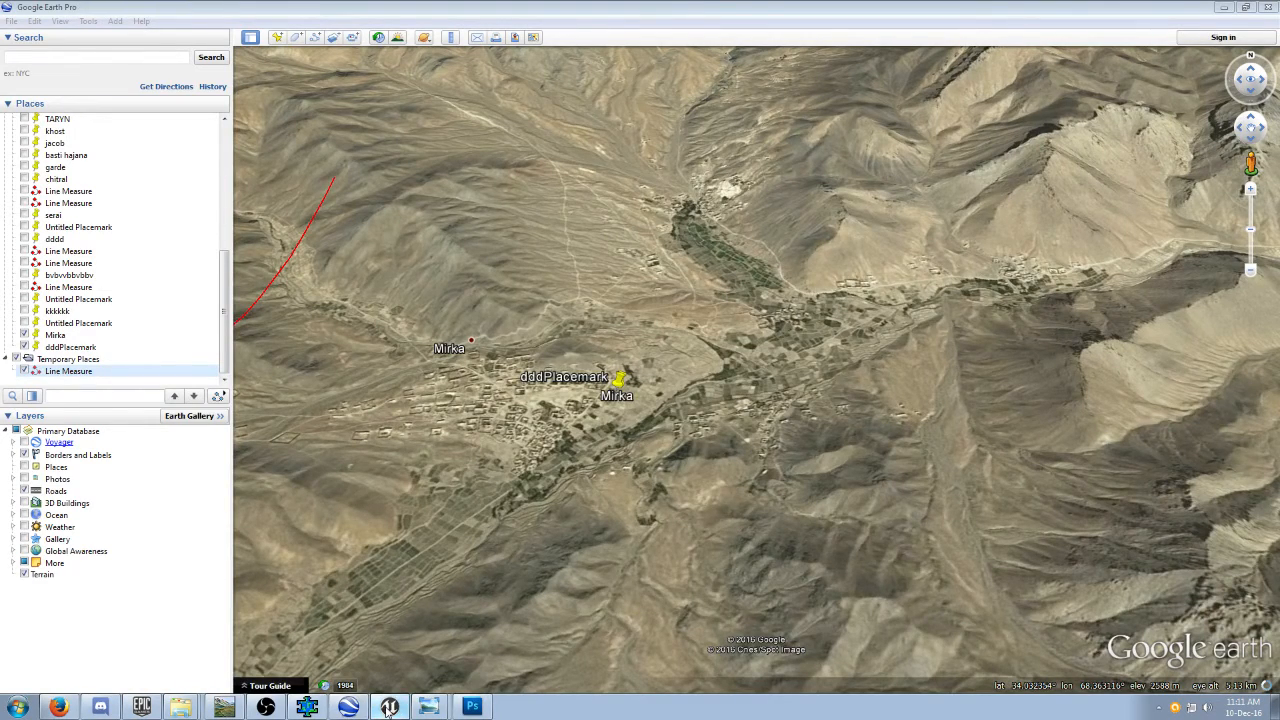
pyautogui.click(389, 707)
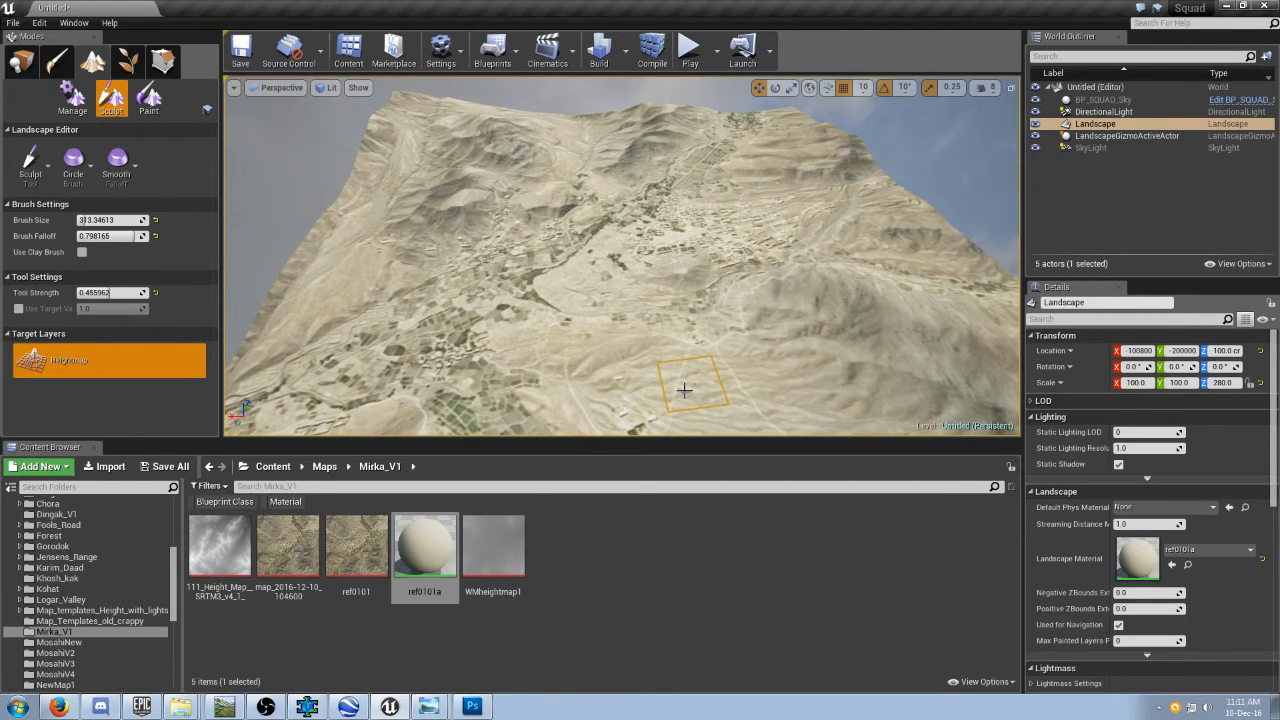
# View the whole landscape from different sides and check its orientation and relief against the Google Earth view.
pyautogui.scroll(-8, 684, 390)
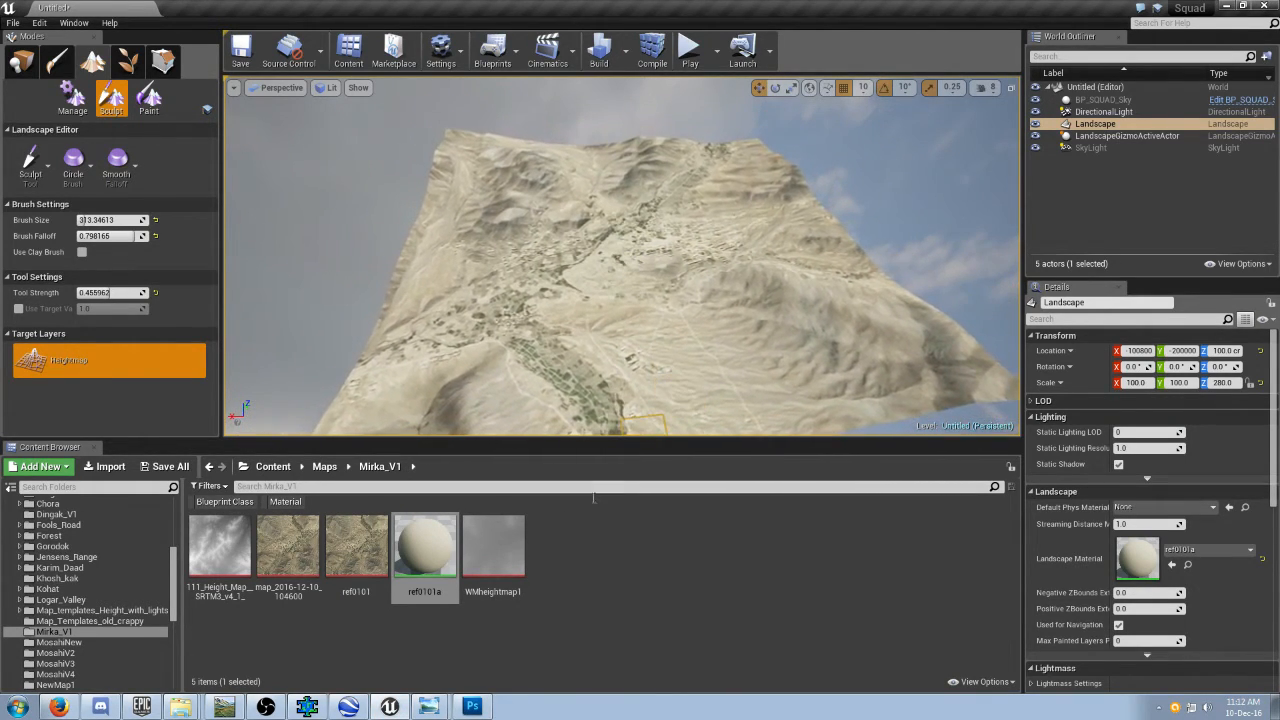
pyautogui.click(349, 707)
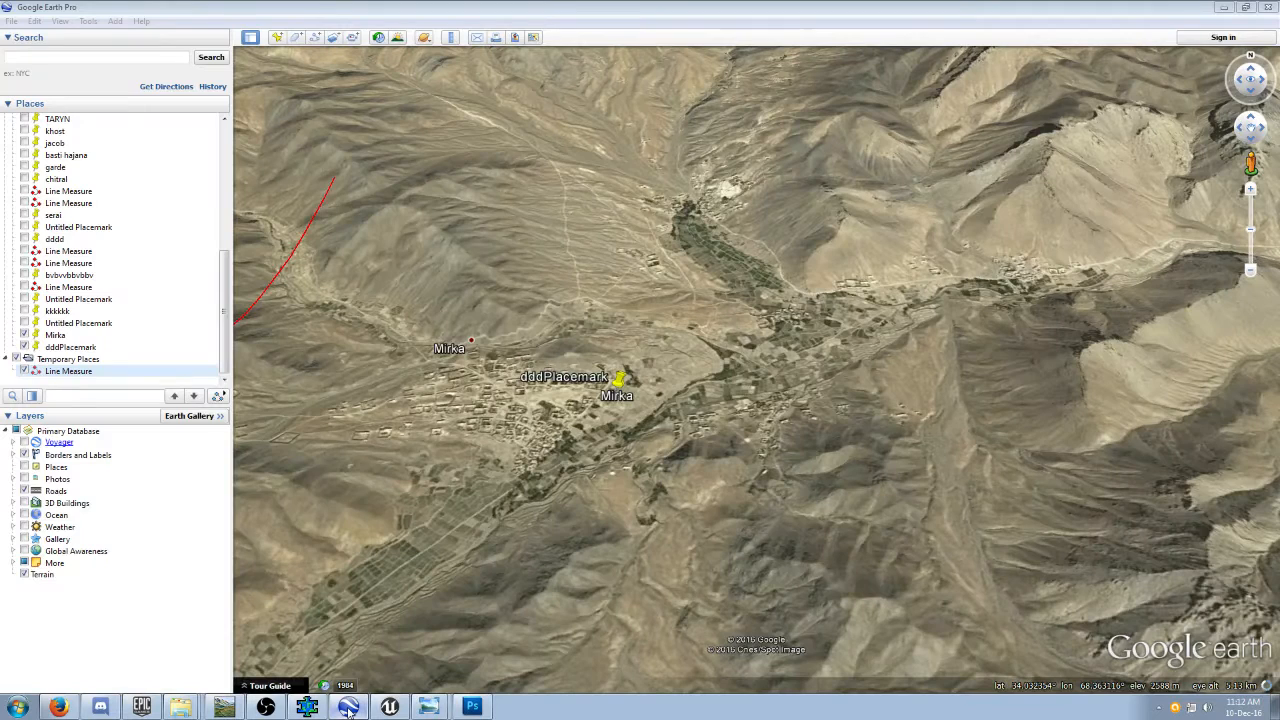
pyautogui.click(349, 707)
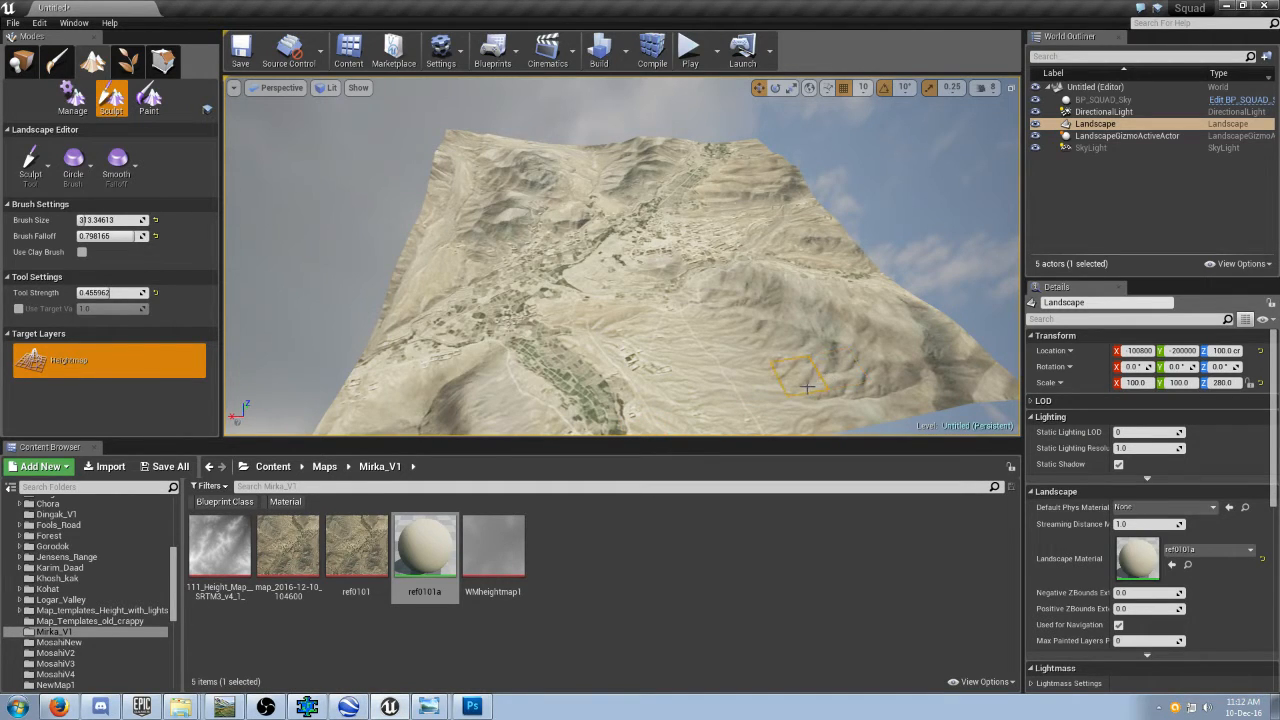
pyautogui.moveTo(779, 379); pyautogui.dragTo(640, 377, button='right')
pyautogui.moveTo(779, 379)
pyautogui.mouseDown(button='right')
pyautogui.moveTo(715, 379)
pyautogui.moveTo(830, 370)
pyautogui.mouseUp(button='right')
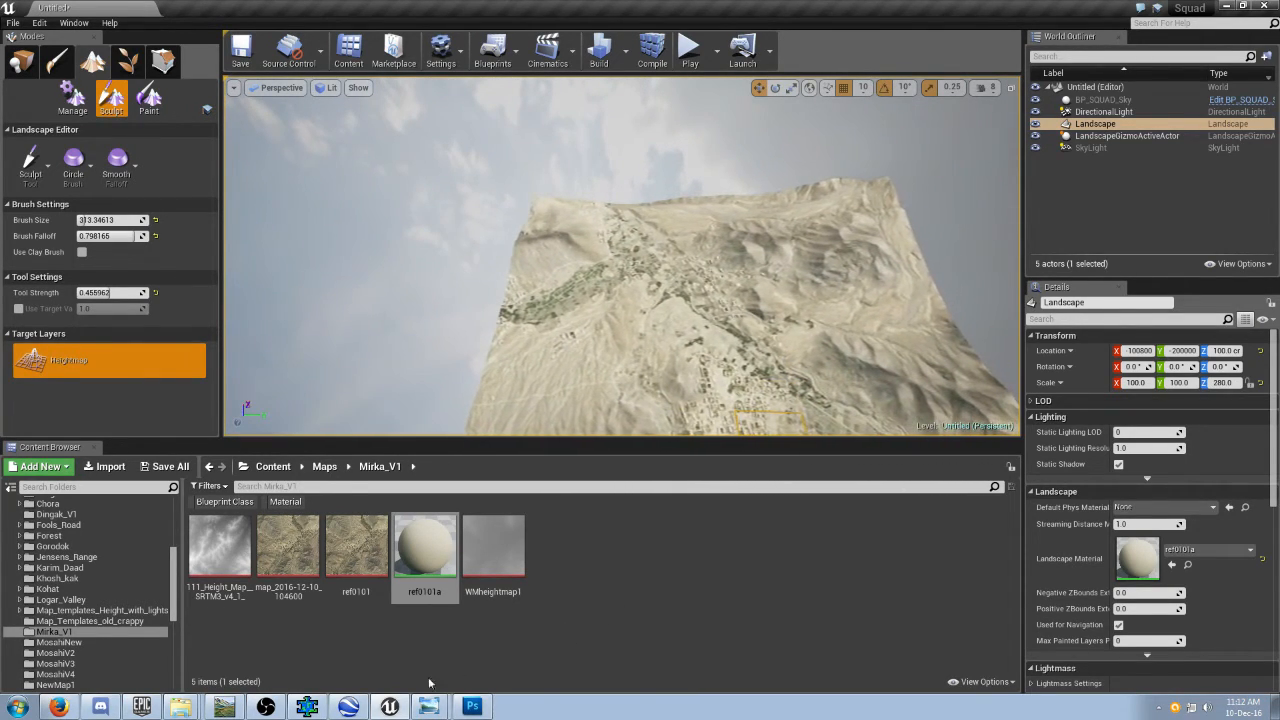
pyautogui.click(348, 706)
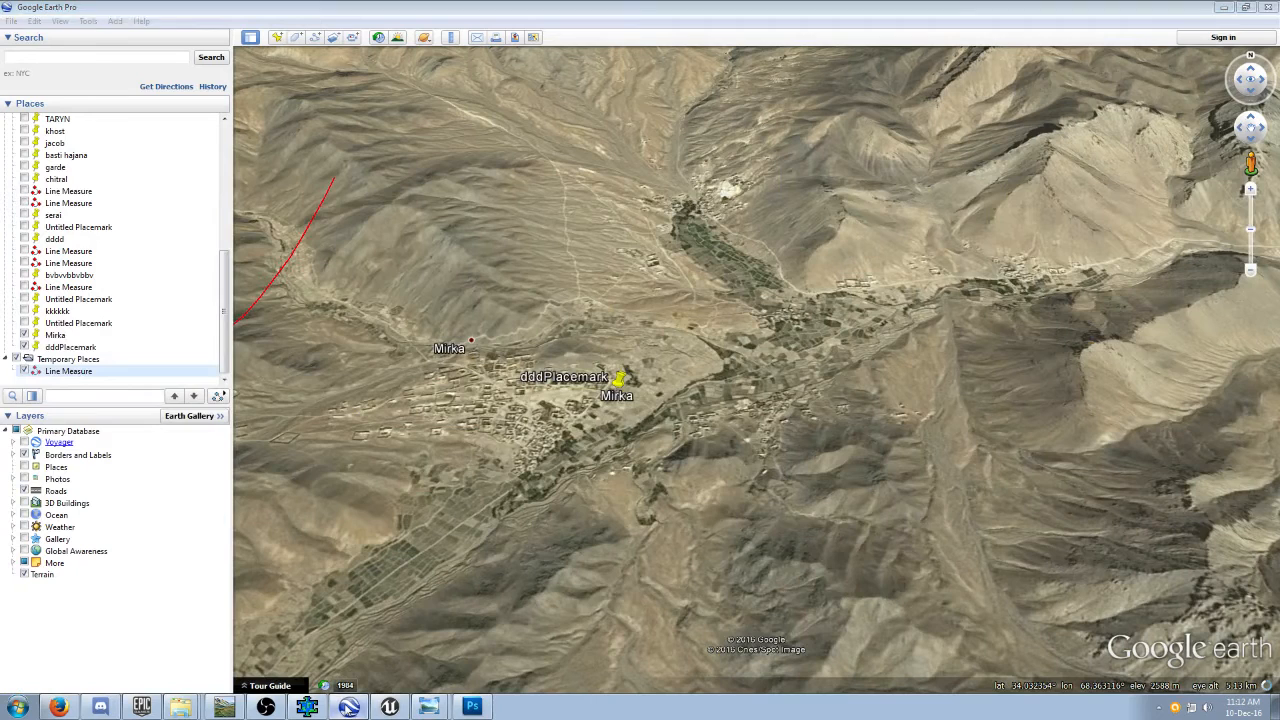
pyautogui.click(348, 706)
pyautogui.rightClick(672, 357)
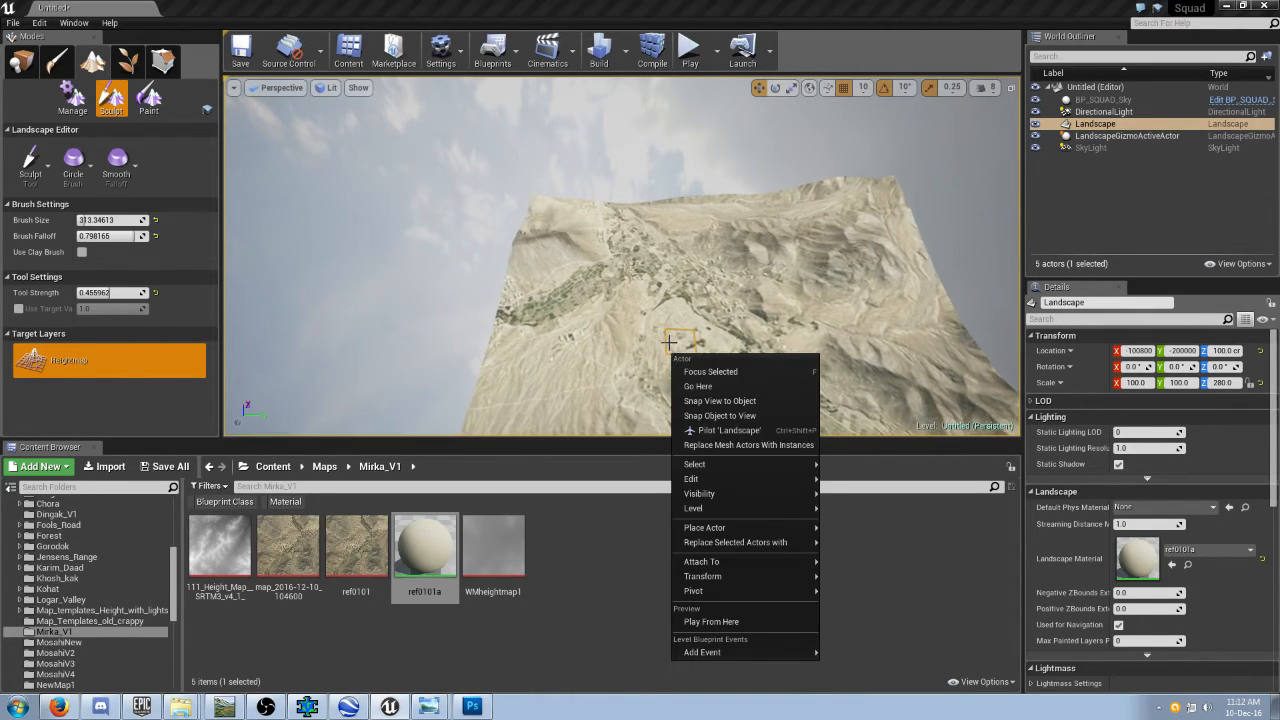
pyautogui.press('w')
pyautogui.moveTo(629, 341); pyautogui.dragTo(626, 380, button='right')
pyautogui.press('s')
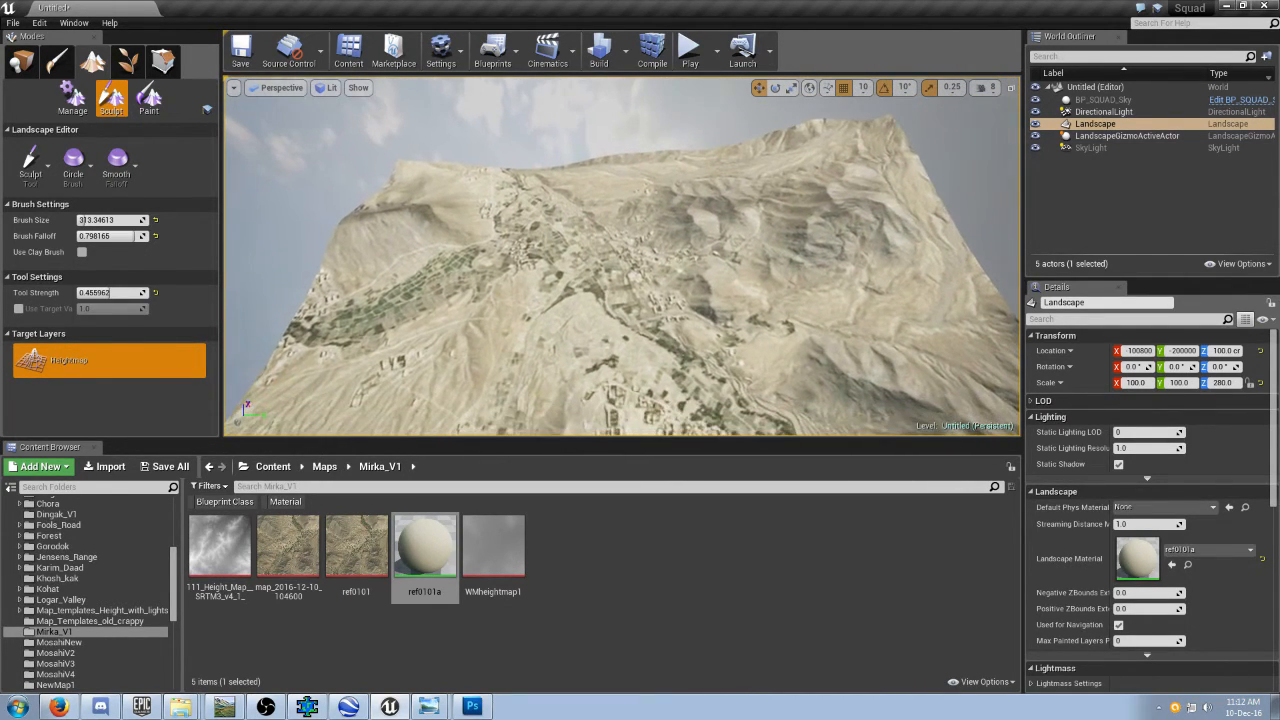
# Rotate the Google Earth view around the Mirka valley and compare its slopes with the Unreal landscape.
pyautogui.click(350, 707)
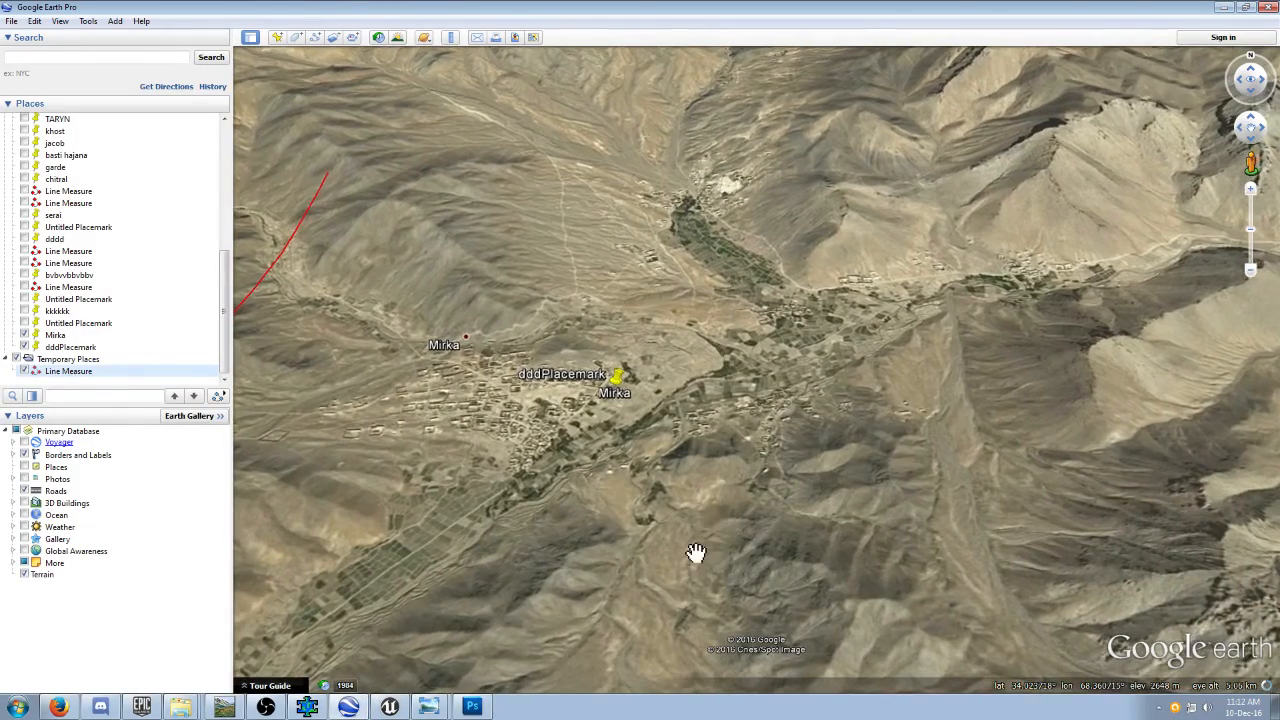
pyautogui.moveTo(689, 536); pyautogui.dragTo(583, 552, button='middle')
pyautogui.click(386, 708)
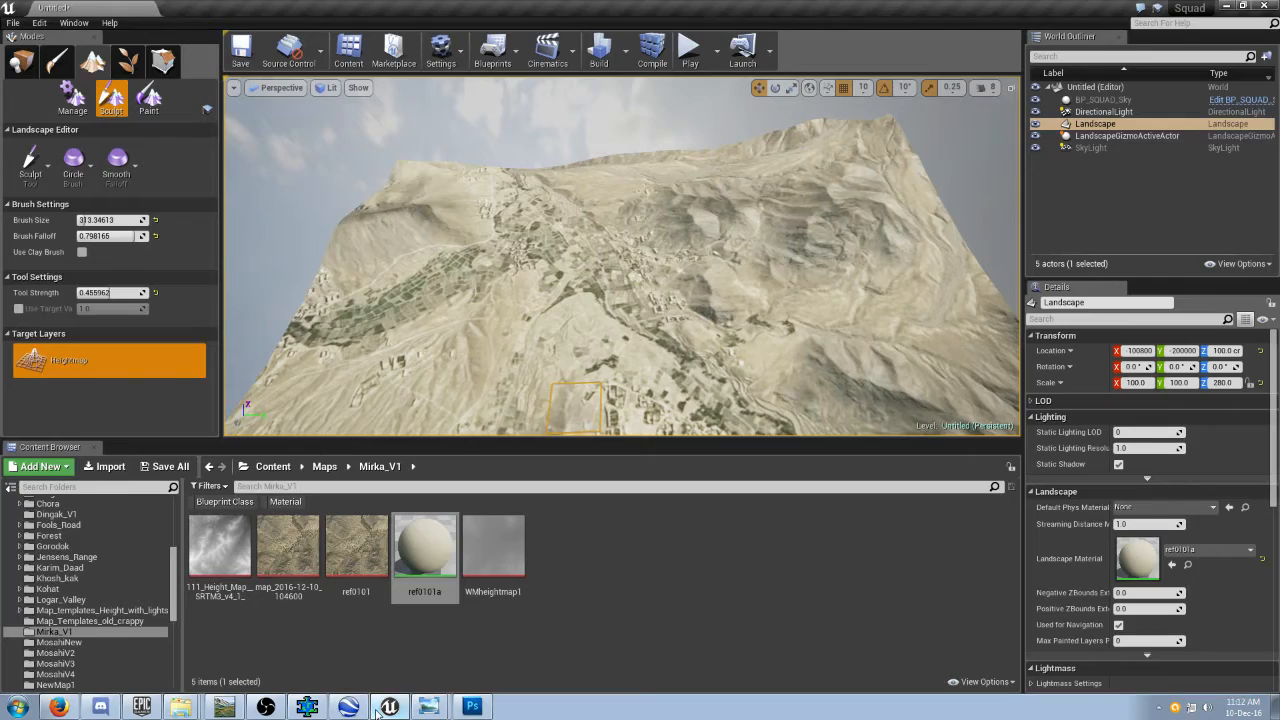
pyautogui.click(348, 707)
pyautogui.moveTo(826, 535); pyautogui.dragTo(746, 553, button='middle')
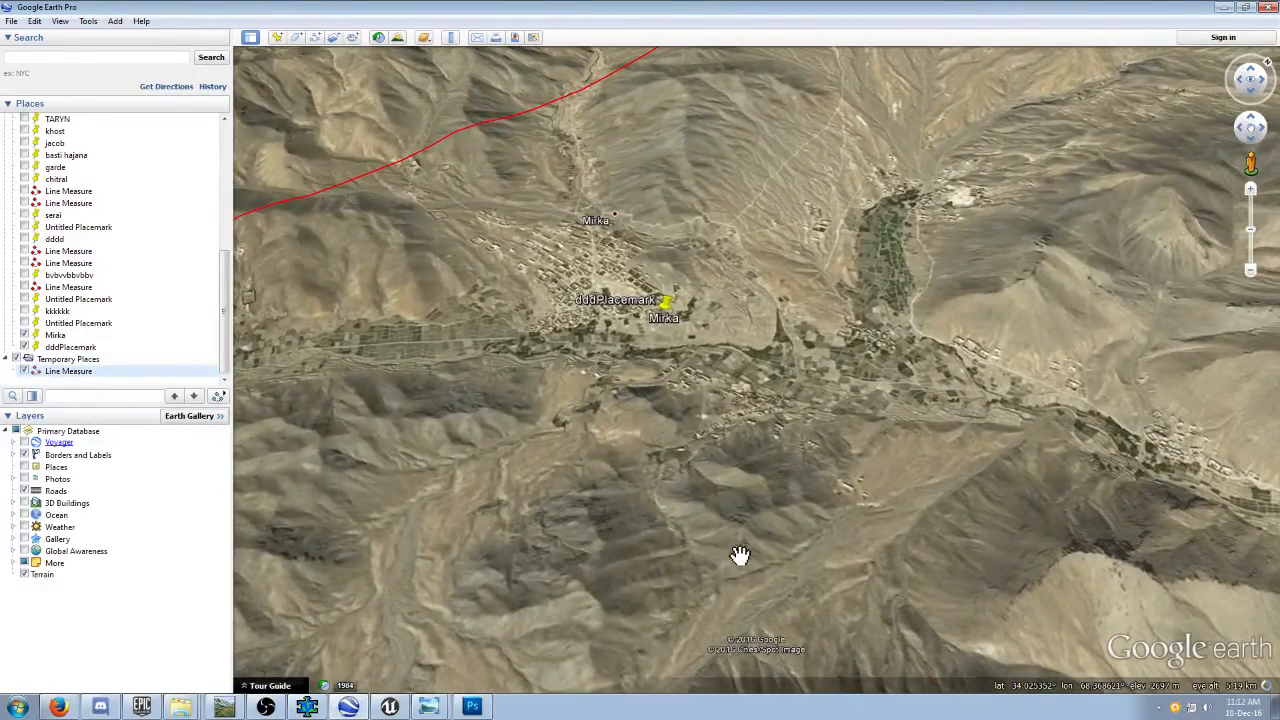
pyautogui.click(348, 707)
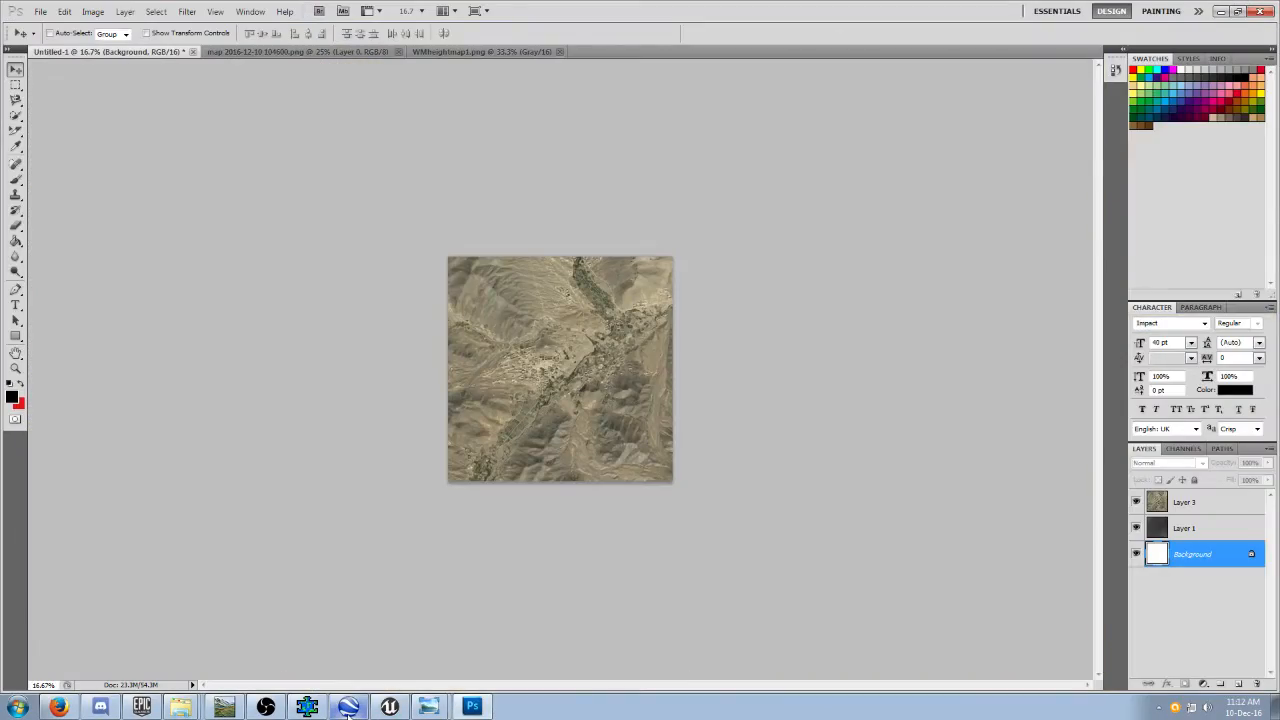
# Orbit the Unreal landscape to match the Google Earth angle over Mirka and compare the mountains behind the village.
pyautogui.click(348, 707)
pyautogui.click(390, 707)
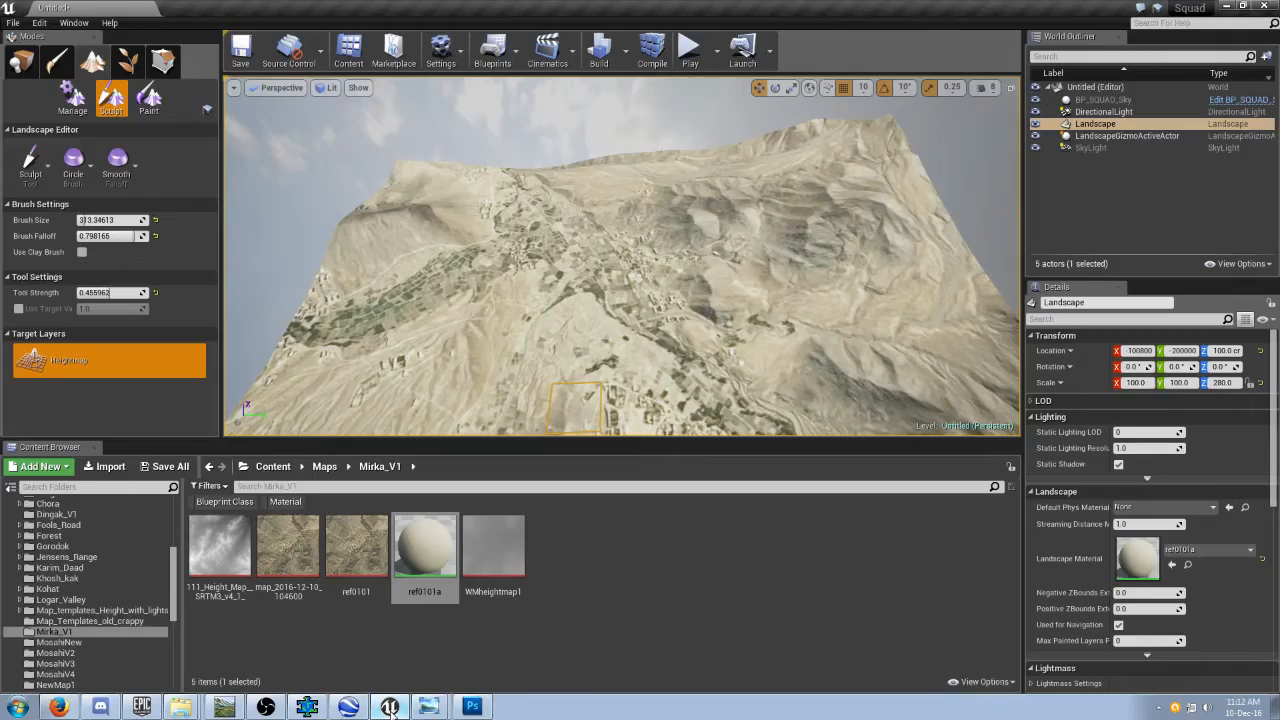
pyautogui.moveTo(580, 380)
pyautogui.mouseDown(button='right')
pyautogui.moveTo(530, 378)
pyautogui.moveTo(550, 385)
pyautogui.moveTo(540, 405)
pyautogui.moveTo(408, 392)
pyautogui.mouseUp(button='right')
pyautogui.press('d')
pyautogui.click(348, 706)
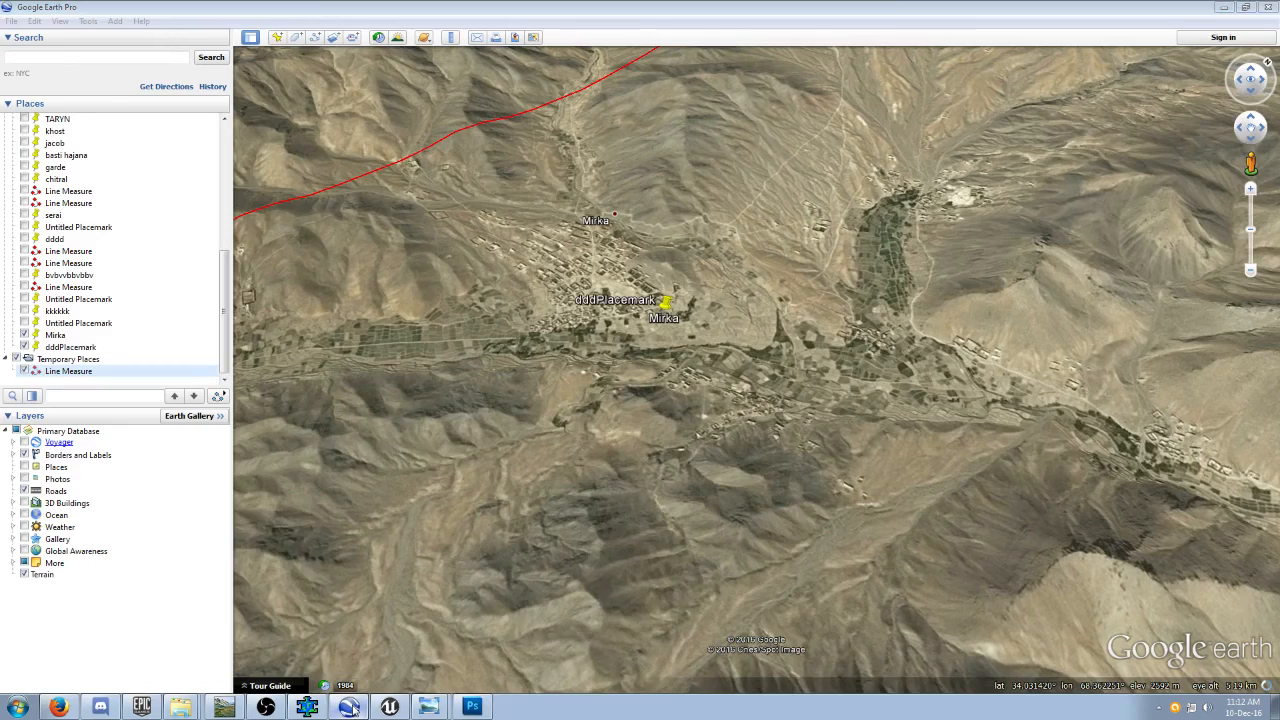
pyautogui.click(389, 706)
pyautogui.moveTo(475, 381)
pyautogui.mouseDown(button='right')
pyautogui.moveTo(497, 366)
pyautogui.moveTo(497, 385)
pyautogui.mouseUp(button='right')
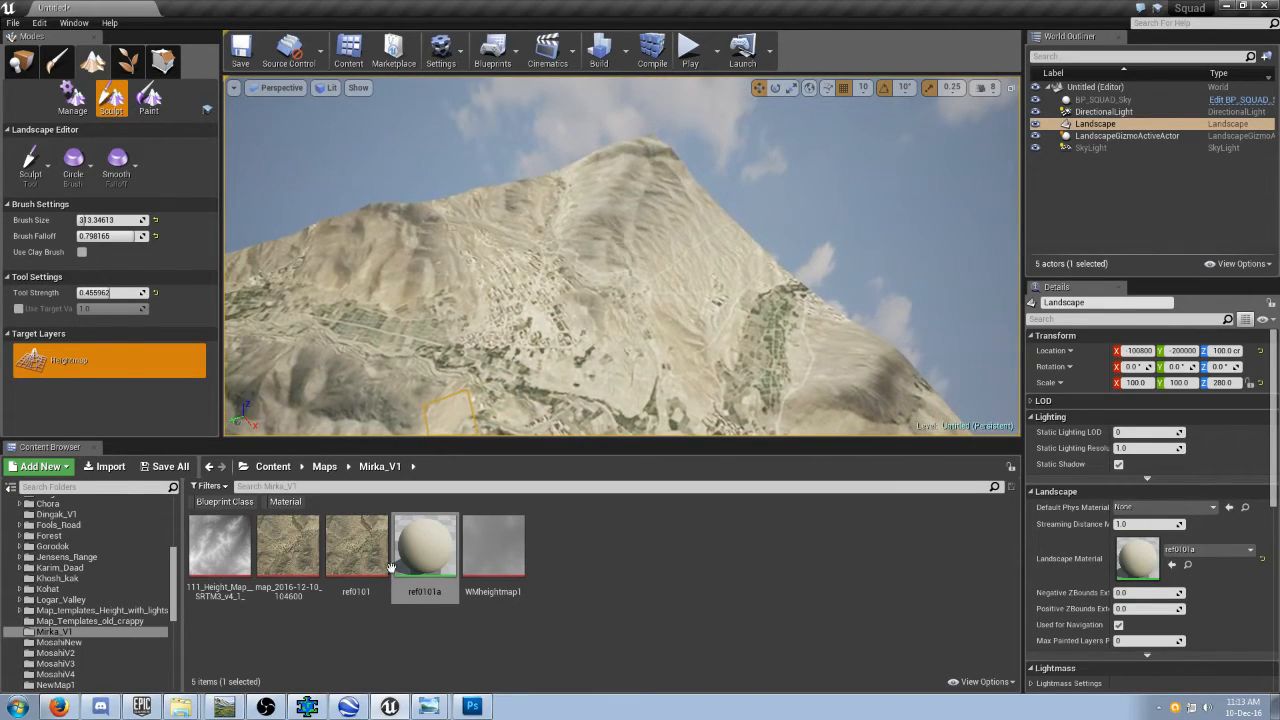
pyautogui.click(348, 706)
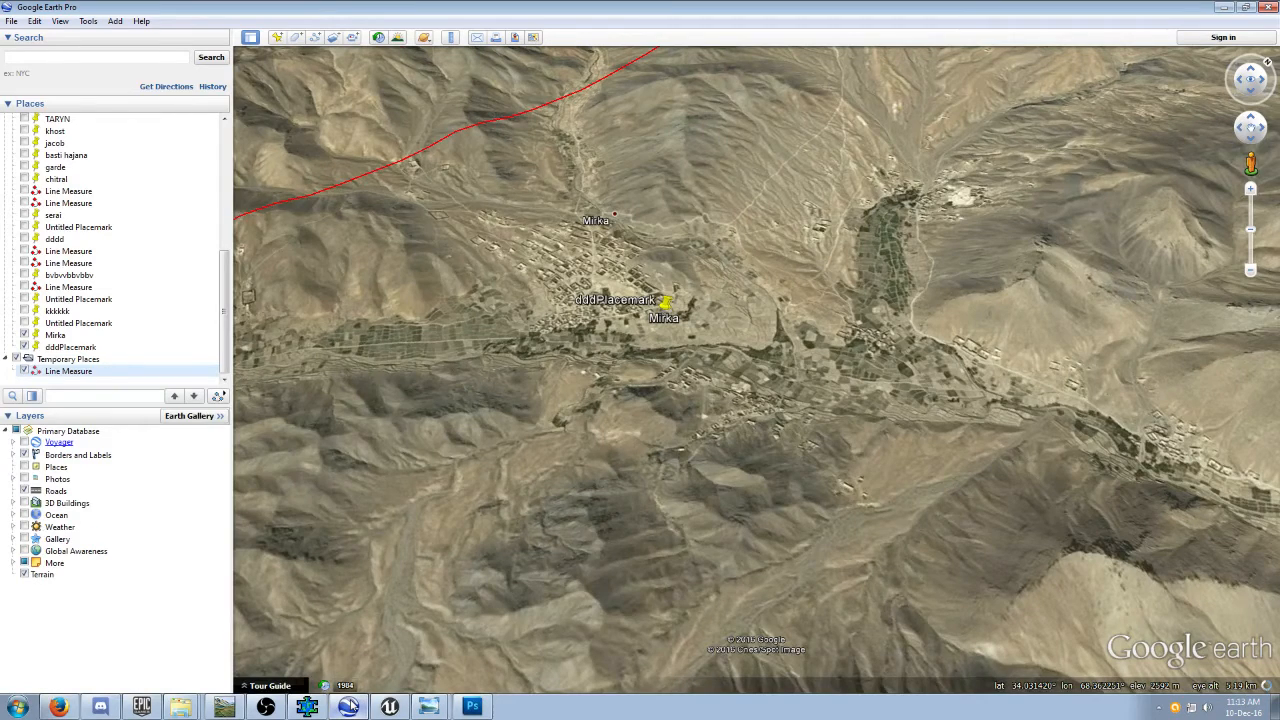
pyautogui.click(390, 706)
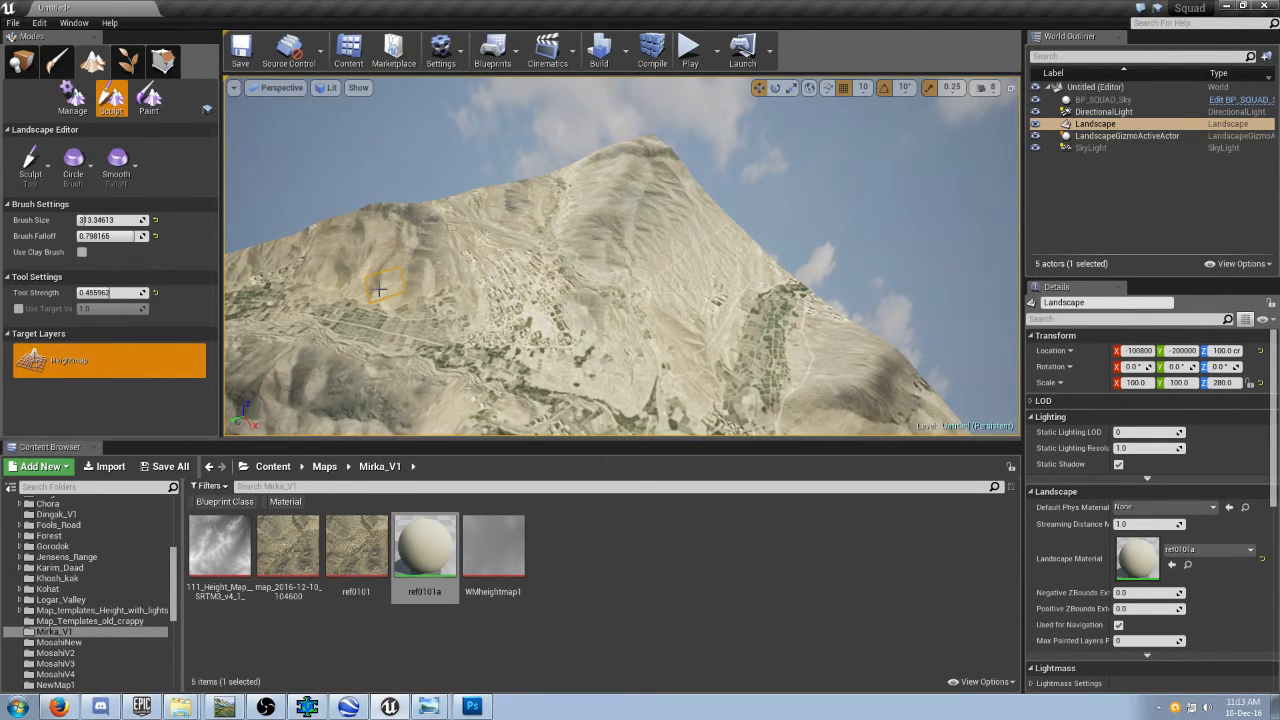
pyautogui.click(348, 706)
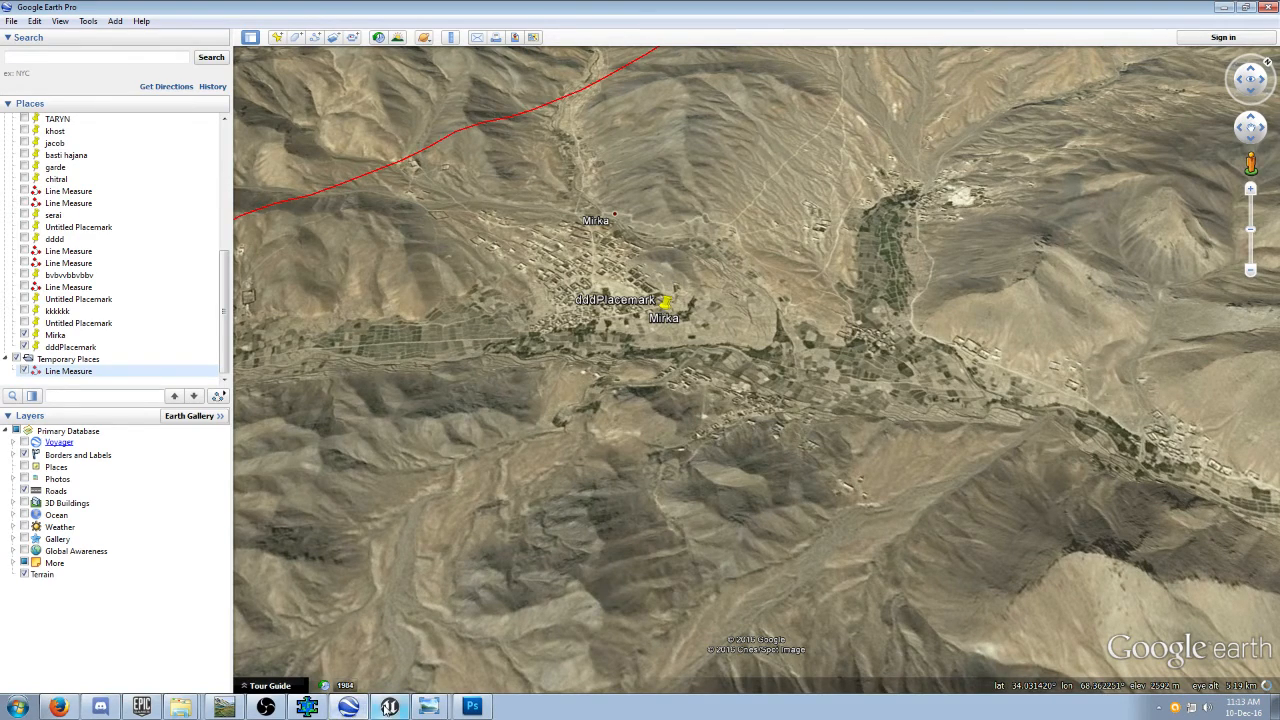
pyautogui.click(389, 707)
pyautogui.moveTo(640, 330)
pyautogui.mouseDown(button='right')
pyautogui.moveTo(645, 315)
pyautogui.moveTo(610, 365)
pyautogui.moveTo(635, 400)
pyautogui.moveTo(665, 405)
pyautogui.moveTo(650, 385)
pyautogui.moveTo(668, 370)
pyautogui.moveTo(640, 400)
pyautogui.mouseUp(button='right')
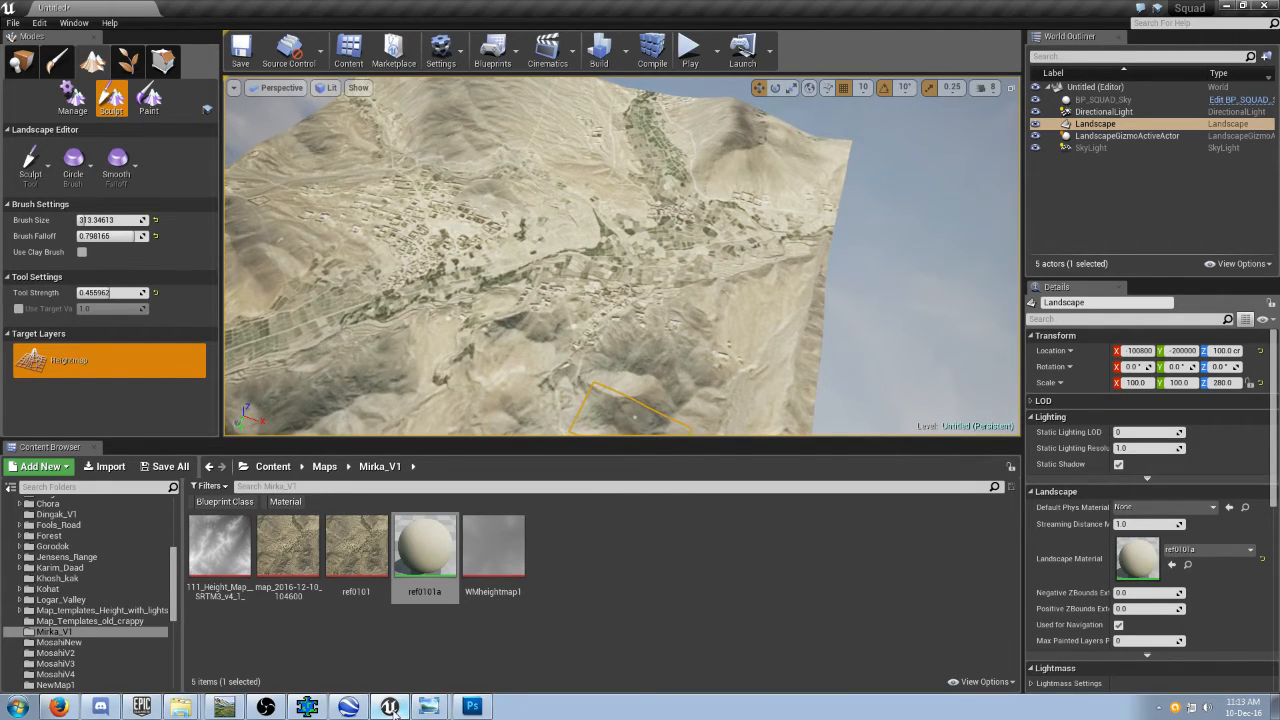
pyautogui.click(348, 707)
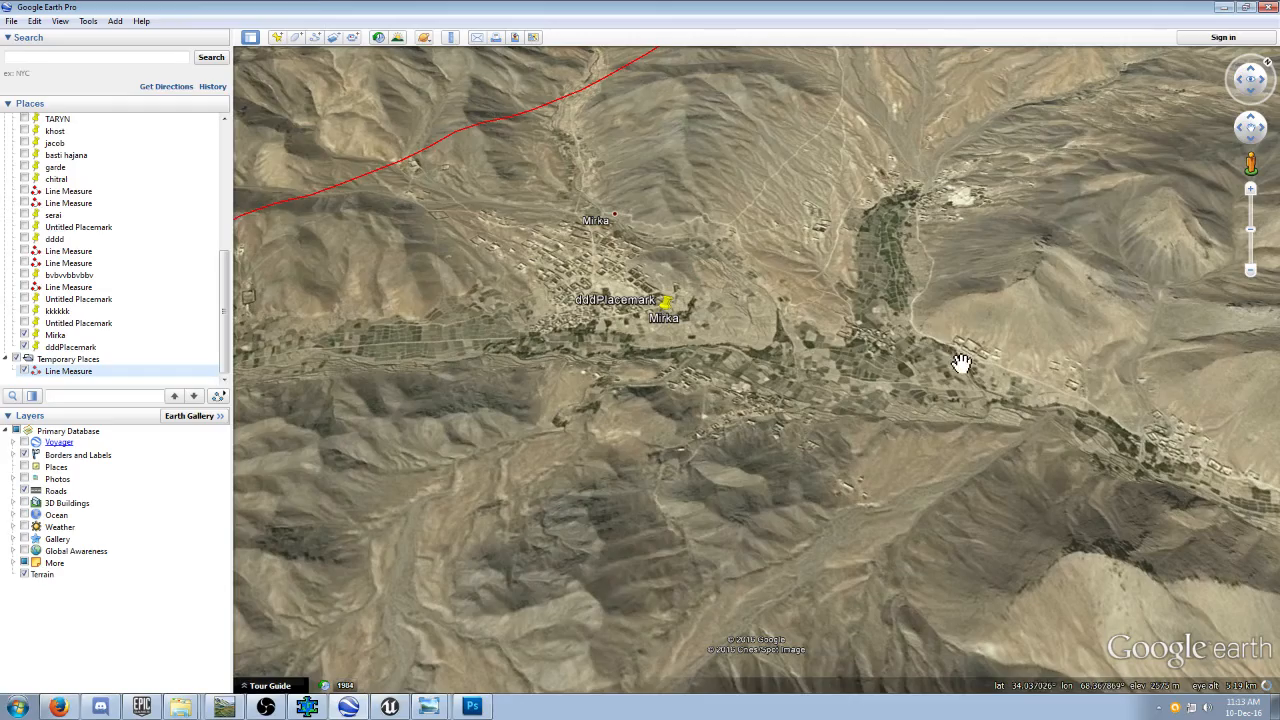
pyautogui.moveTo(992, 338); pyautogui.dragTo(992, 346, button='right')
pyautogui.moveTo(992, 346)
pyautogui.mouseDown(button='middle')
pyautogui.moveTo(1120, 318)
pyautogui.moveTo(948, 505)
pyautogui.mouseUp(button='middle')
pyautogui.click(388, 707)
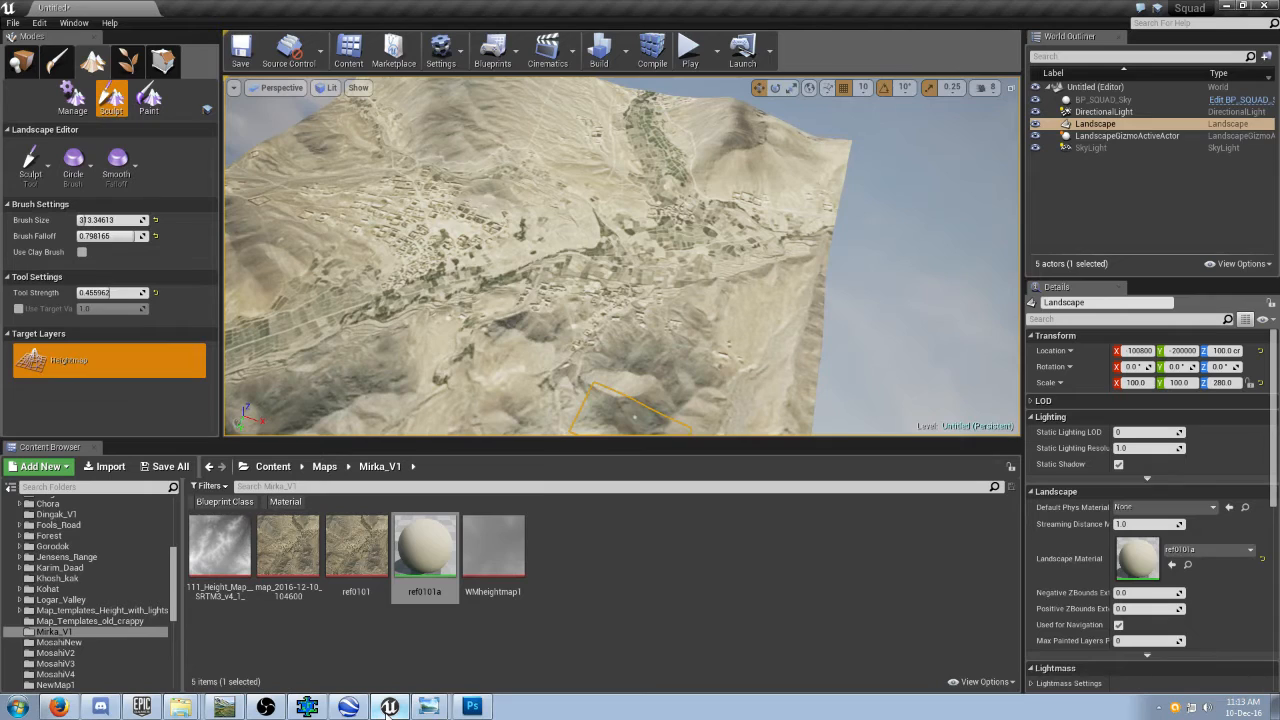
pyautogui.click(388, 707)
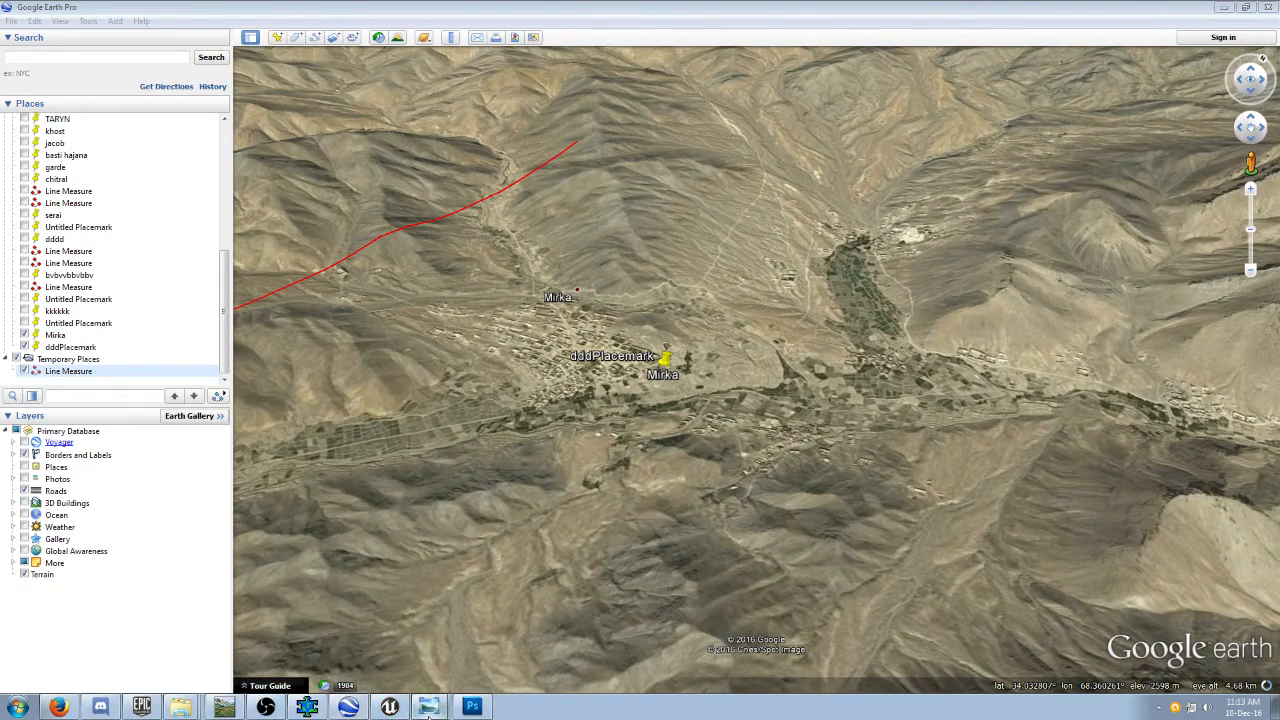
pyautogui.click(428, 707)
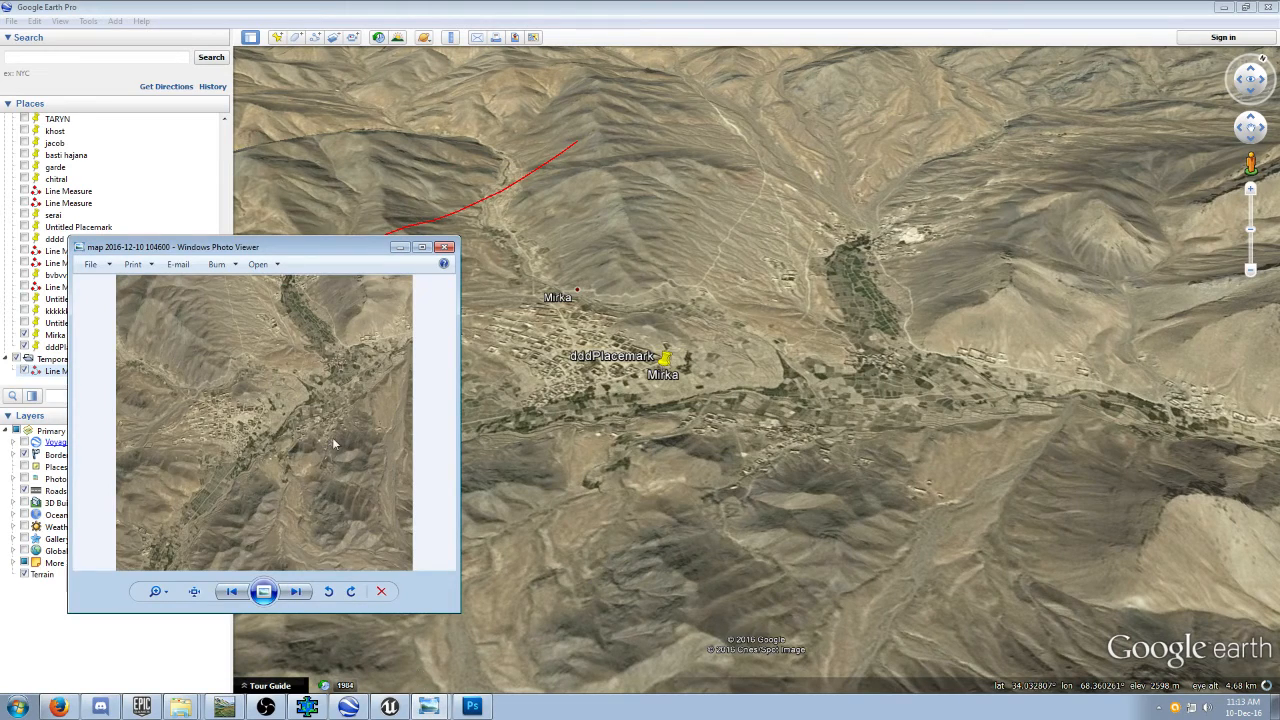
pyautogui.click(389, 707)
# Inspect the whole textured landscape in Unreal and the valley fields and village buildings up close.
pyautogui.scroll(-4, 711, 333)
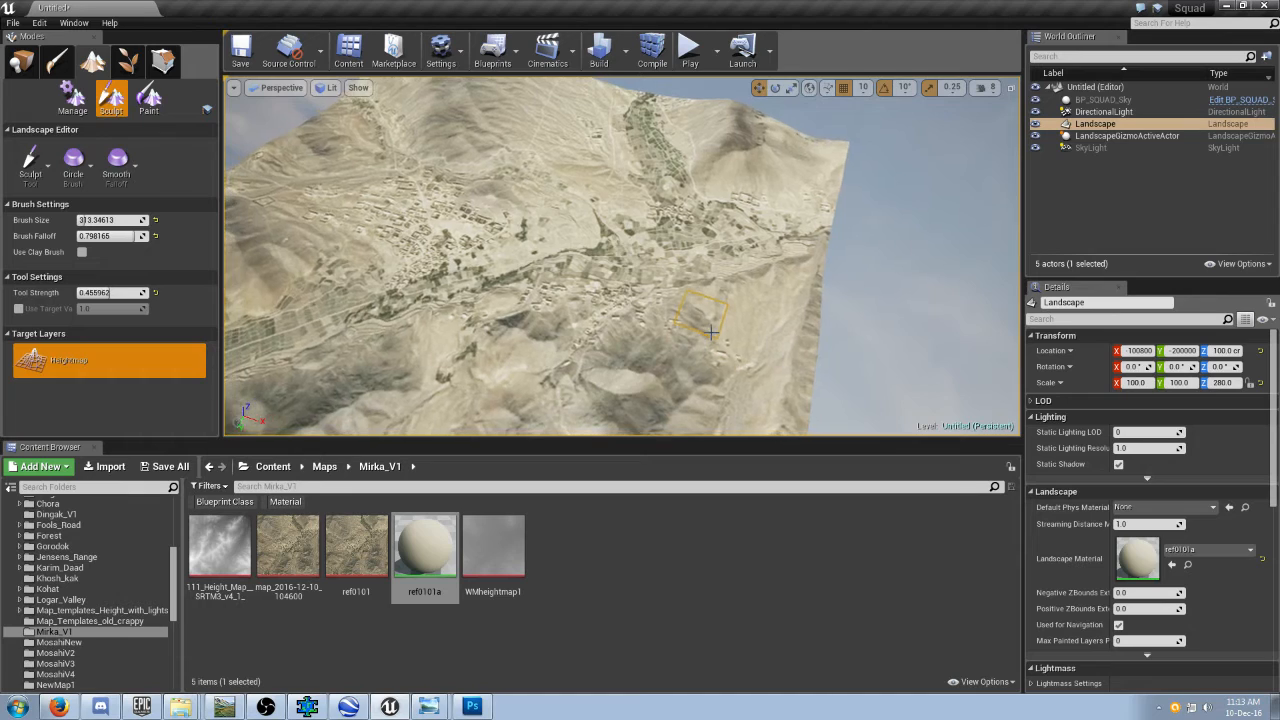
pyautogui.moveTo(710, 333)
pyautogui.mouseDown(button='right')
pyautogui.moveTo(798, 346)
pyautogui.moveTo(813, 321)
pyautogui.moveTo(754, 339)
pyautogui.mouseUp(button='right')
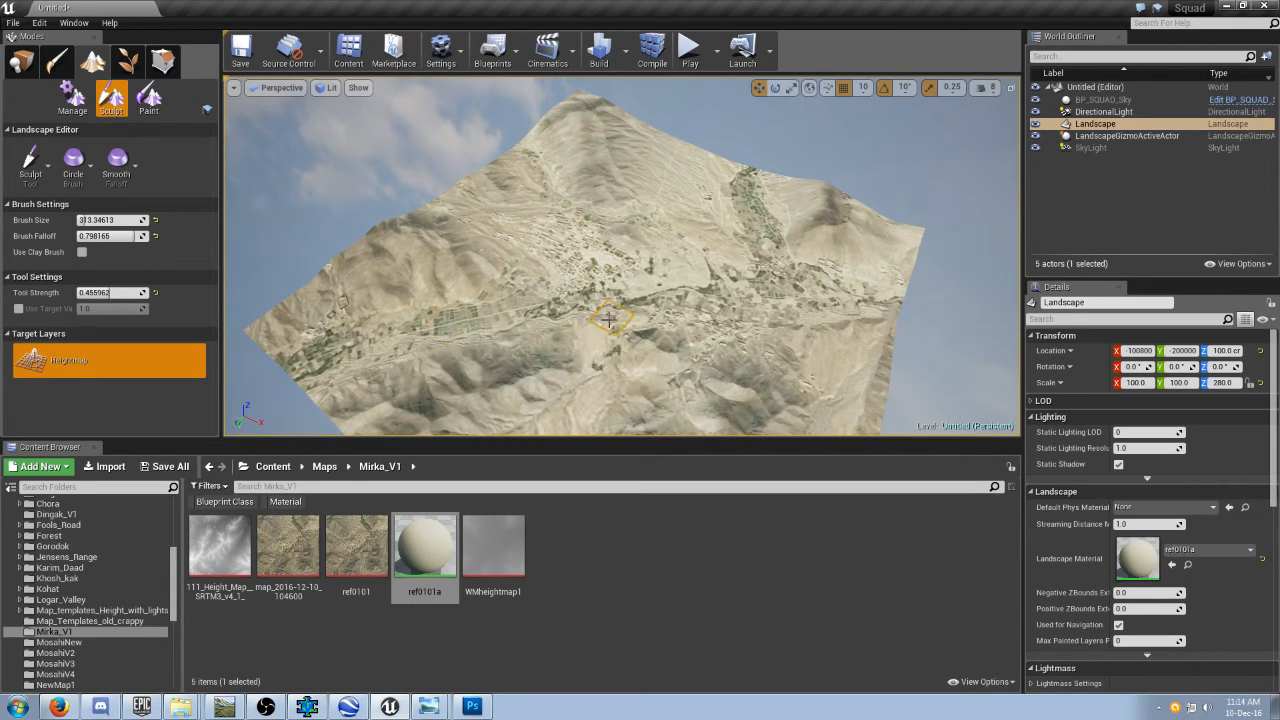
pyautogui.scroll(1, 600, 338)
pyautogui.scroll(4, 600, 338)
pyautogui.moveTo(600, 338)
pyautogui.mouseDown(button='right')
pyautogui.moveTo(560, 390)
pyautogui.moveTo(500, 415)
pyautogui.moveTo(508, 205)
pyautogui.moveTo(500, 300)
pyautogui.moveTo(500, 248)
pyautogui.moveTo(506, 305)
pyautogui.moveTo(515, 282)
pyautogui.moveTo(560, 302)
pyautogui.mouseUp(button='right')
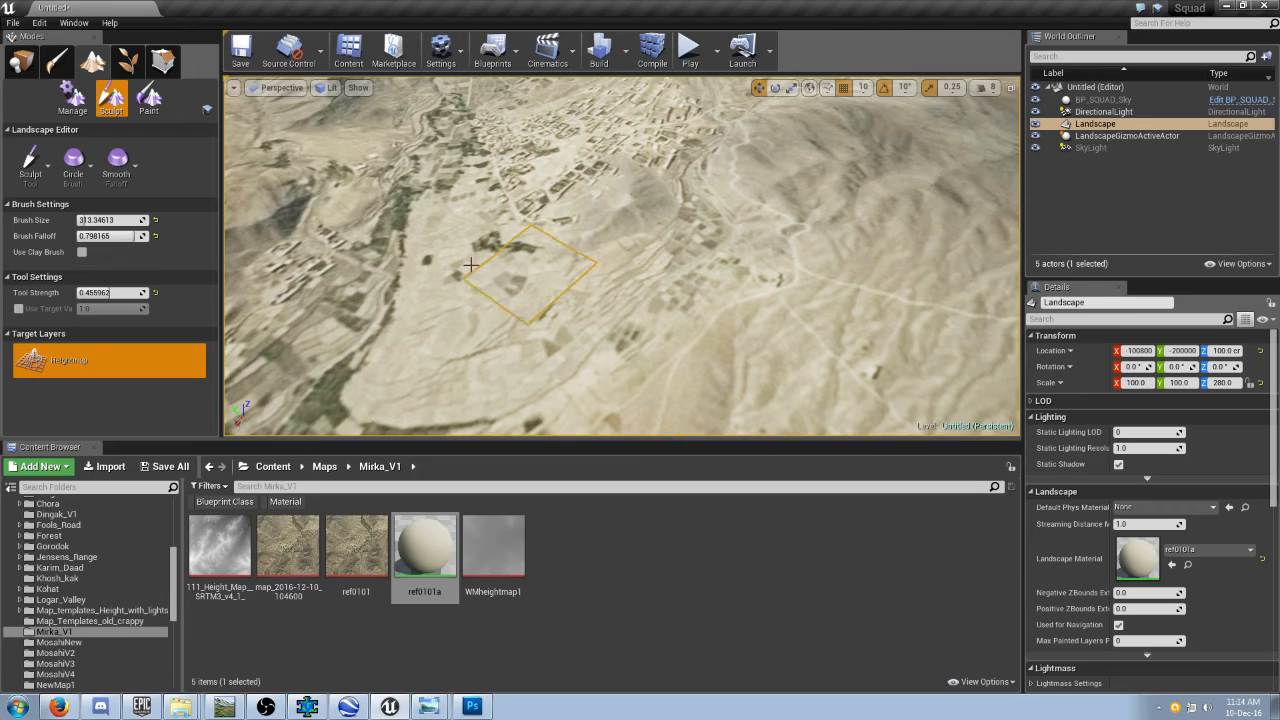
# Check the landscape Manage tools and switch the landscape editor to Paint mode.
pyautogui.click(96, 61)
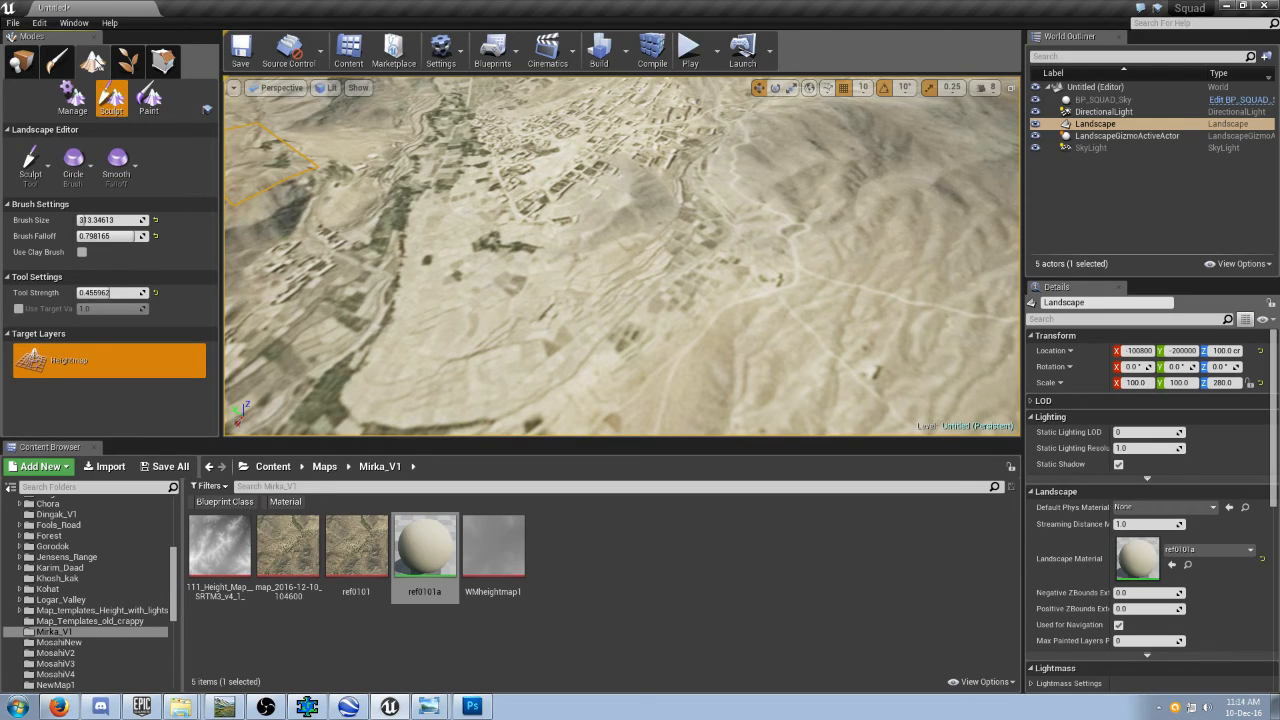
pyautogui.click(72, 97)
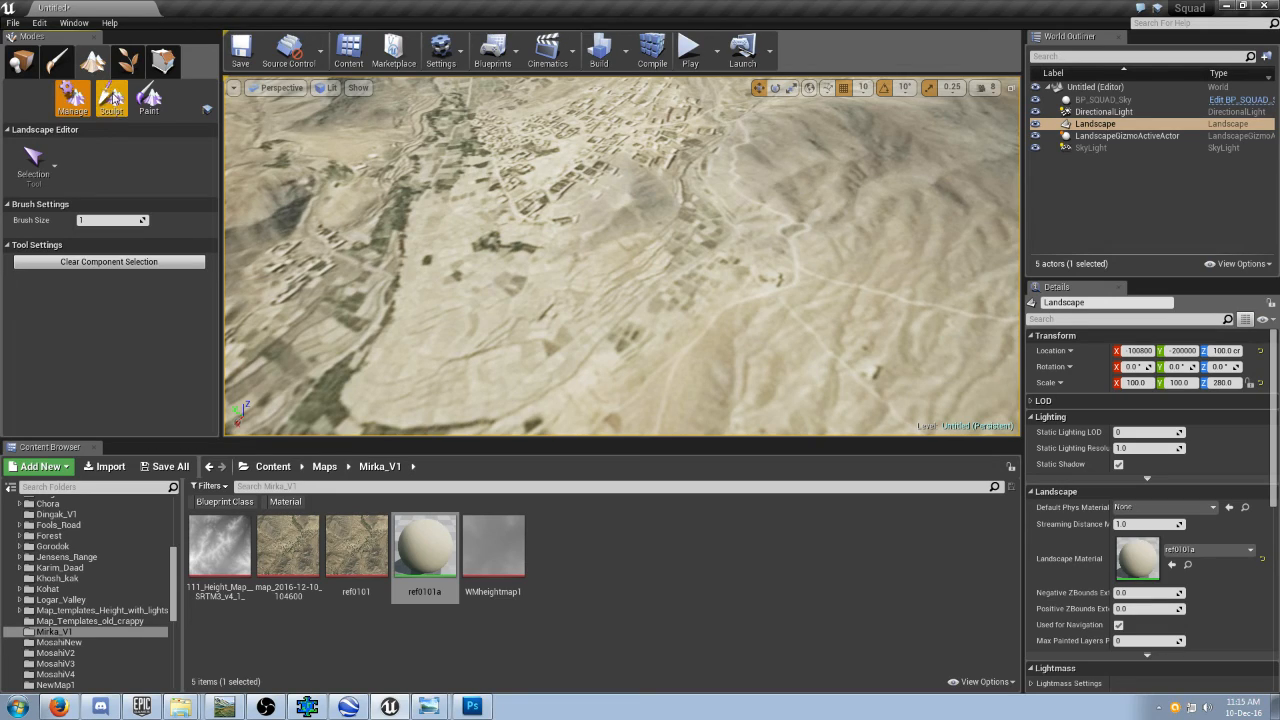
pyautogui.click(146, 100)
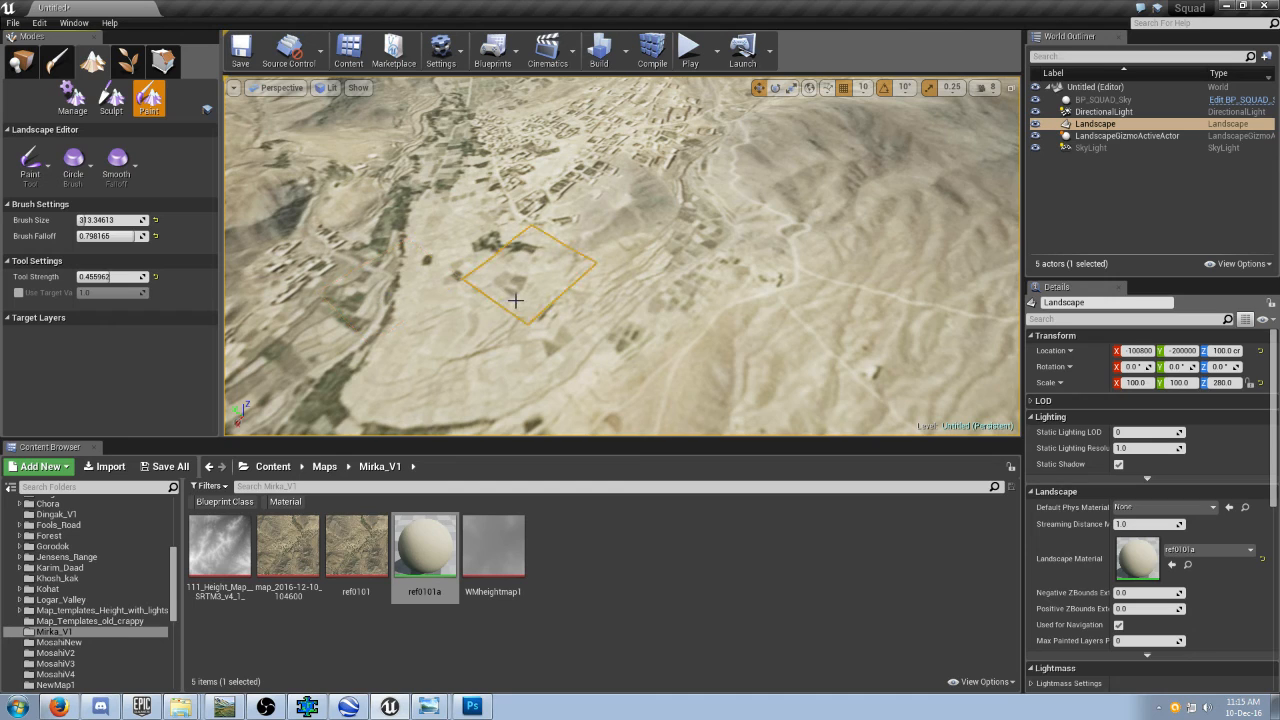
pyautogui.moveTo(577, 289)
pyautogui.mouseDown(button='right')
pyautogui.moveTo(540, 340)
pyautogui.moveTo(528, 308)
pyautogui.mouseUp(button='right')
pyautogui.scroll(-10, 578, 287)
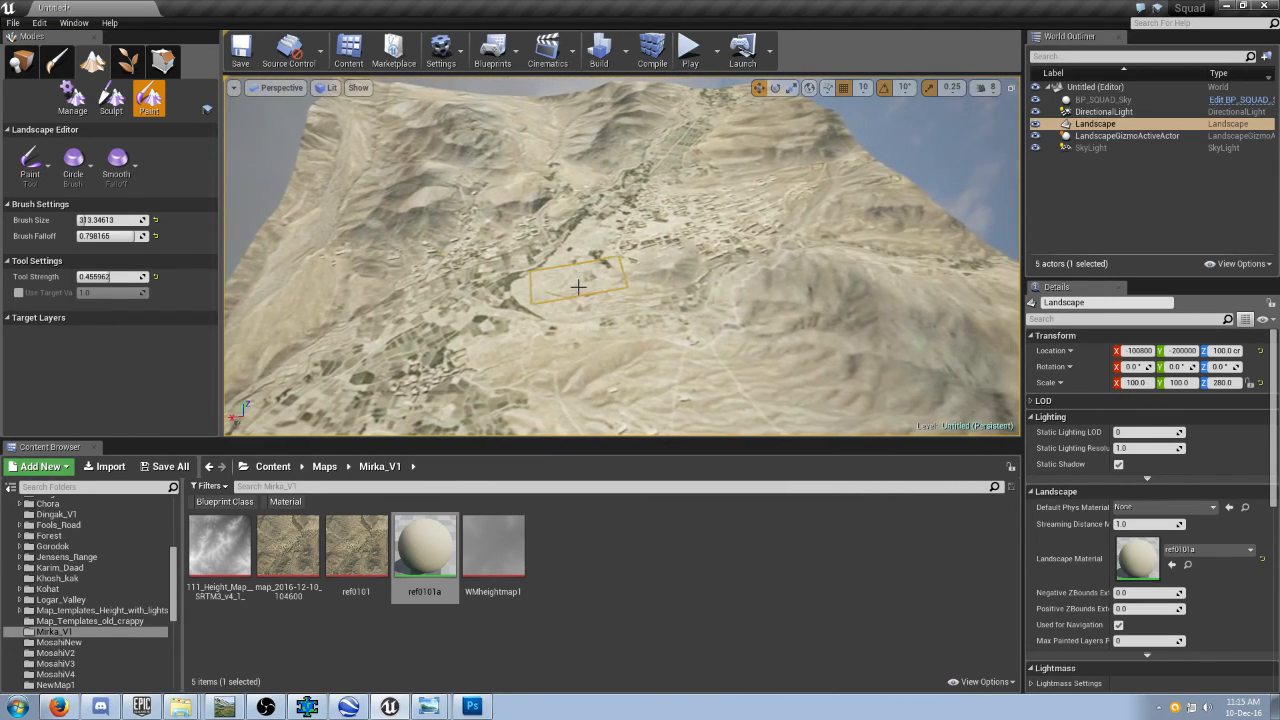